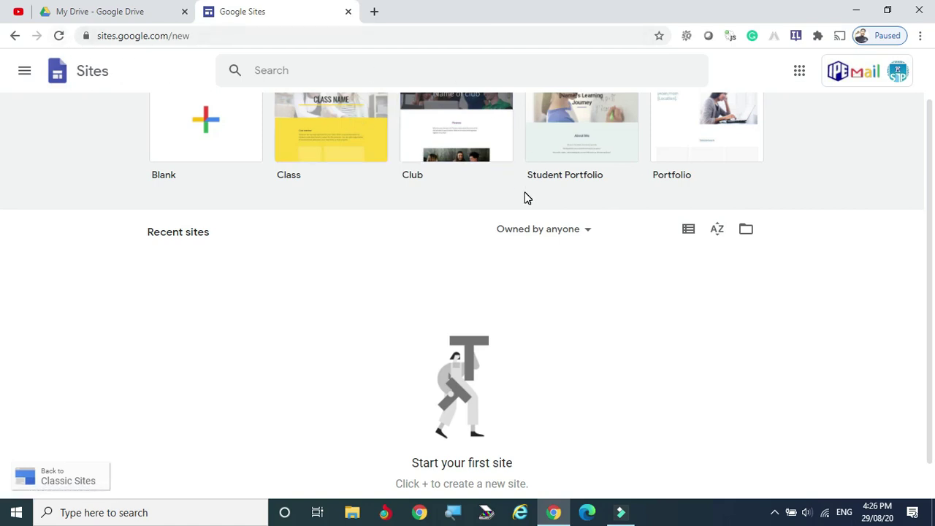
- Switch from the Google Sites home page to My Drive in Google Drive
scroll(520, 255, "up", 1)
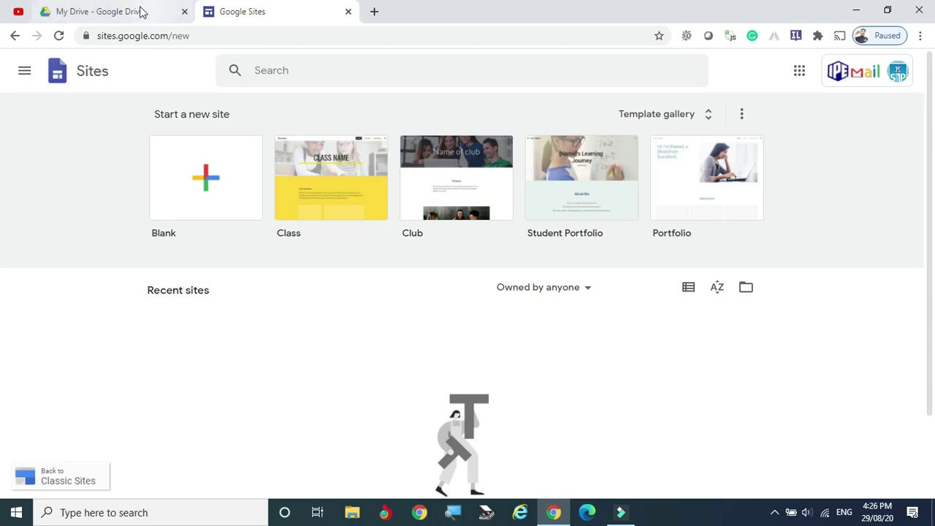
left_click(102, 16)
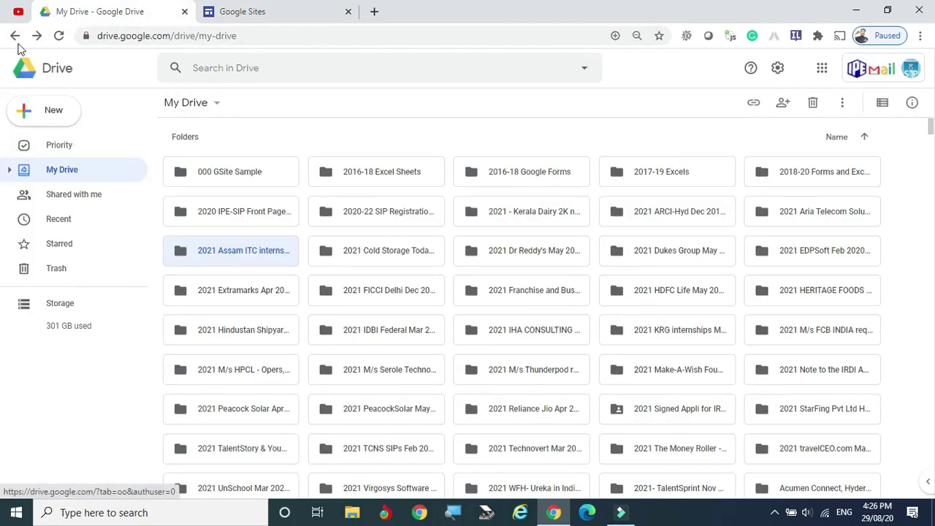
left_click(823, 70)
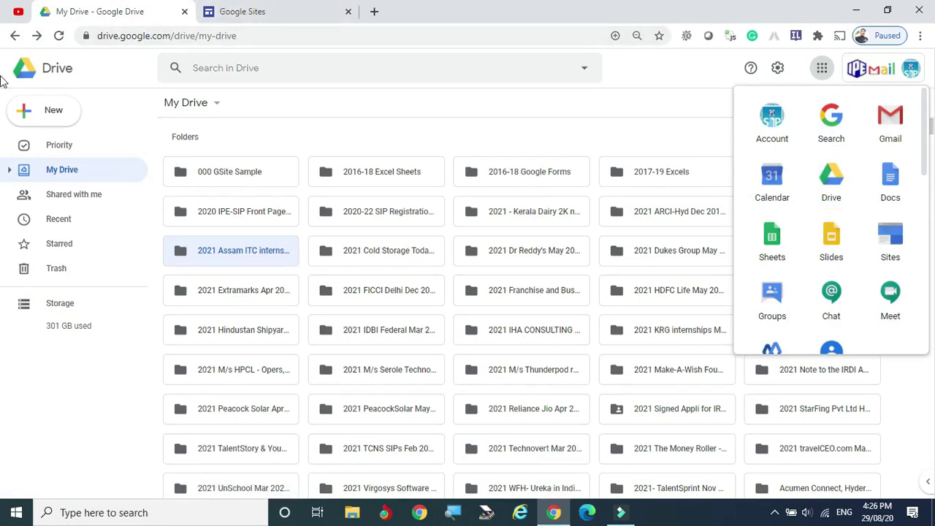
left_click(32, 383)
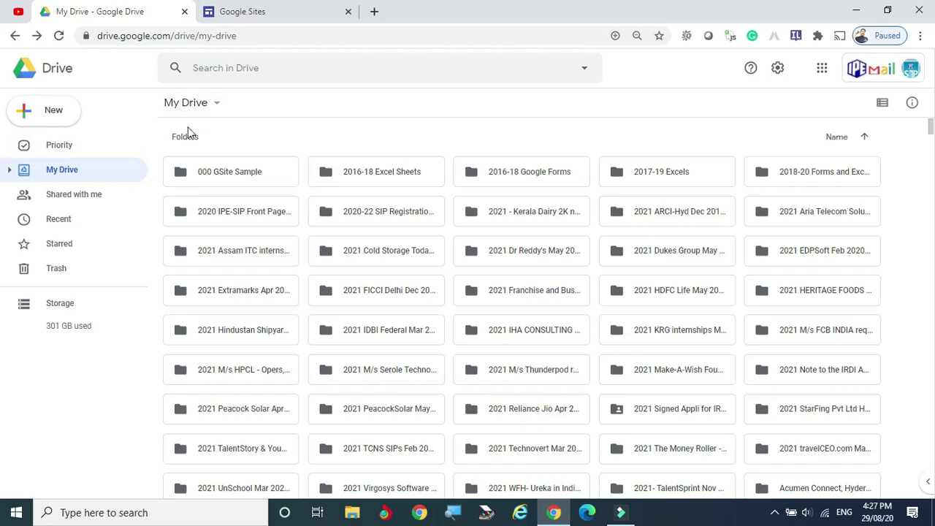
left_click(217, 104)
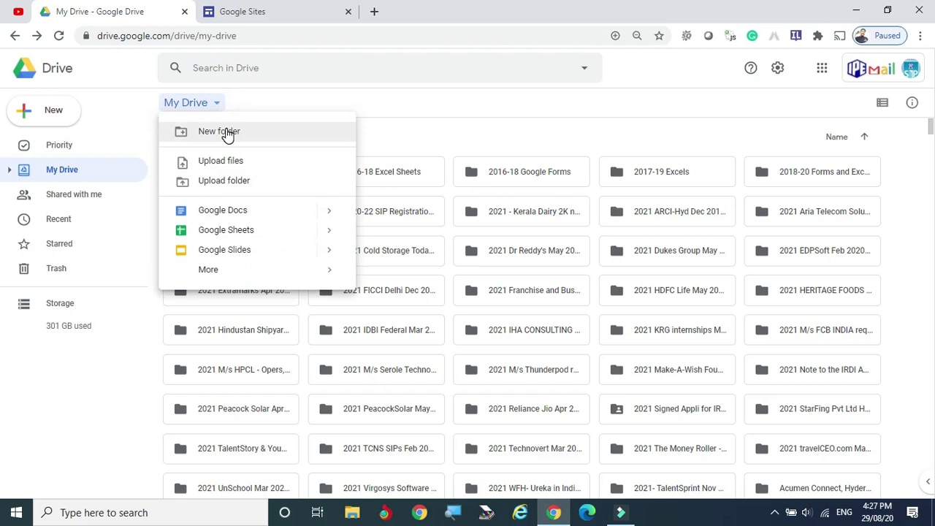
left_click(226, 131)
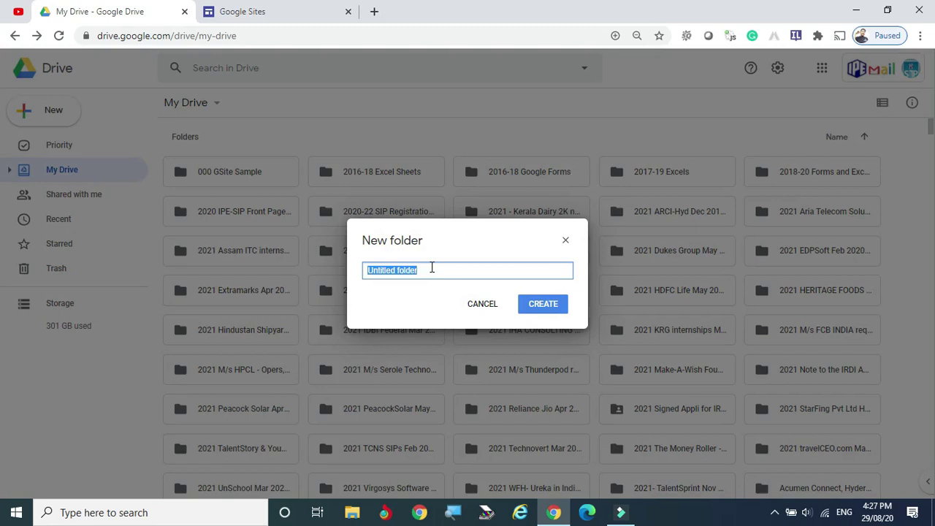
left_click(486, 308)
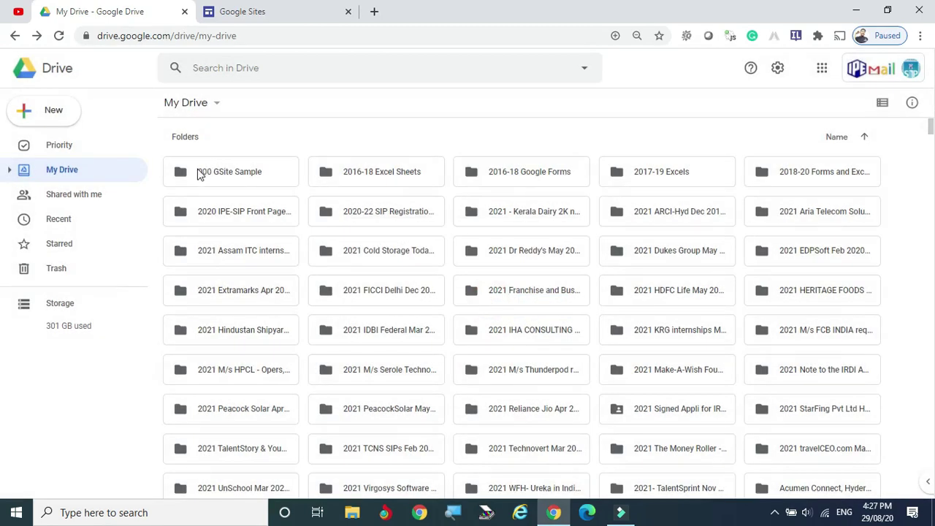
- Create a new Google Sites site inside the "000 GSite Sample" folder and close the spare Google Sites home page
double_click(243, 176)
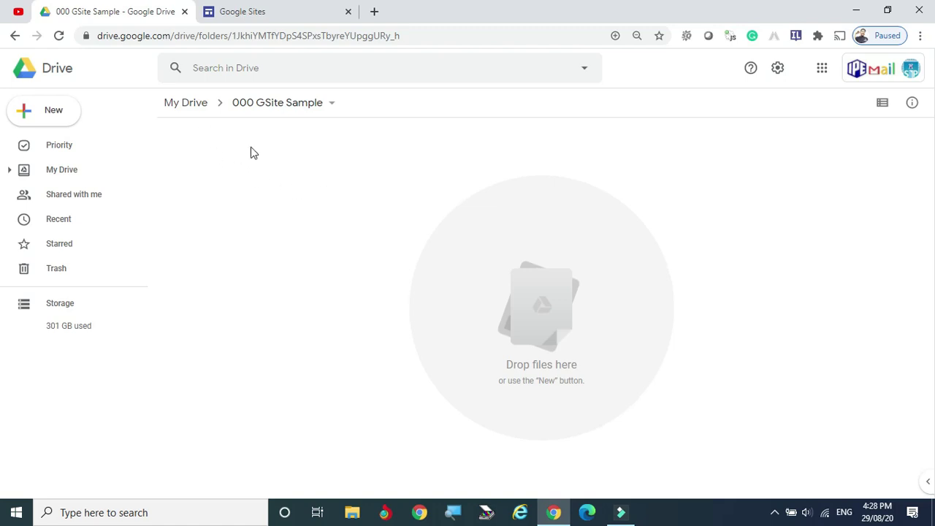
right_click(268, 177)
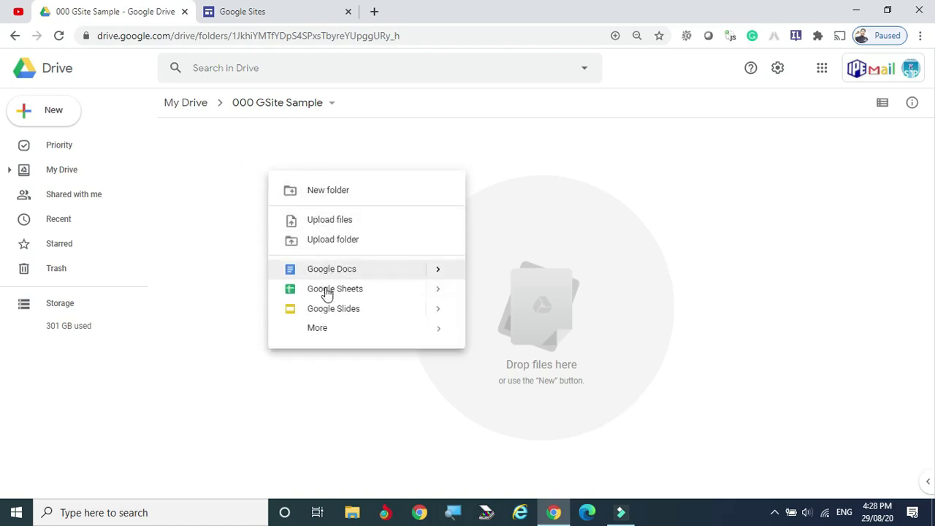
mouse_move(325, 332)
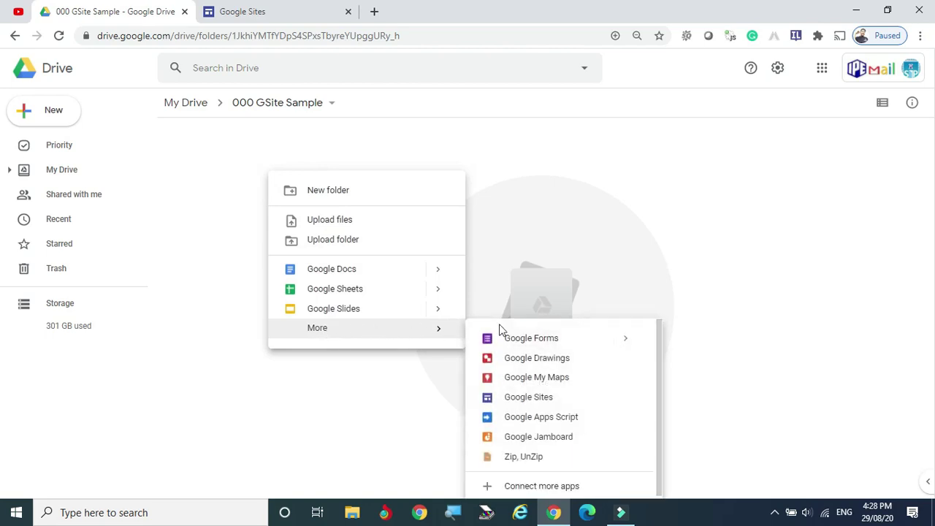
left_click(536, 403)
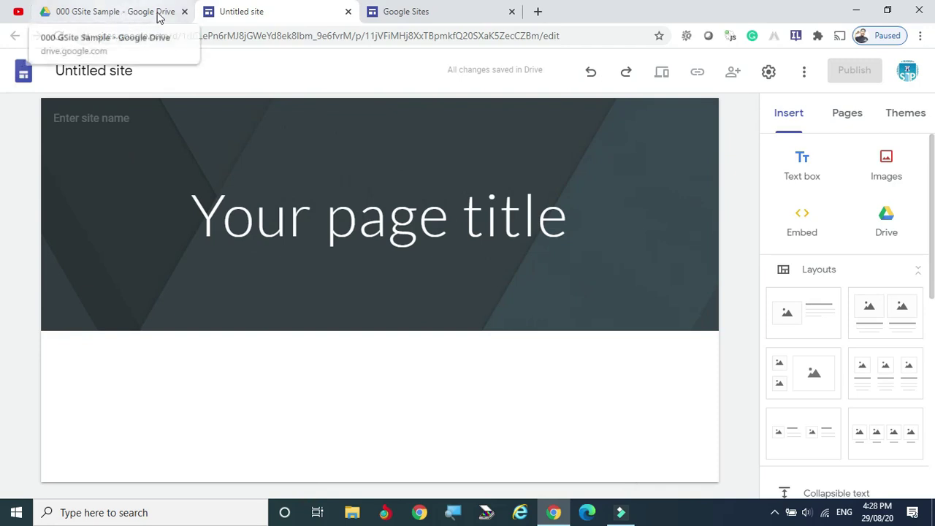
mouse_move(234, 173)
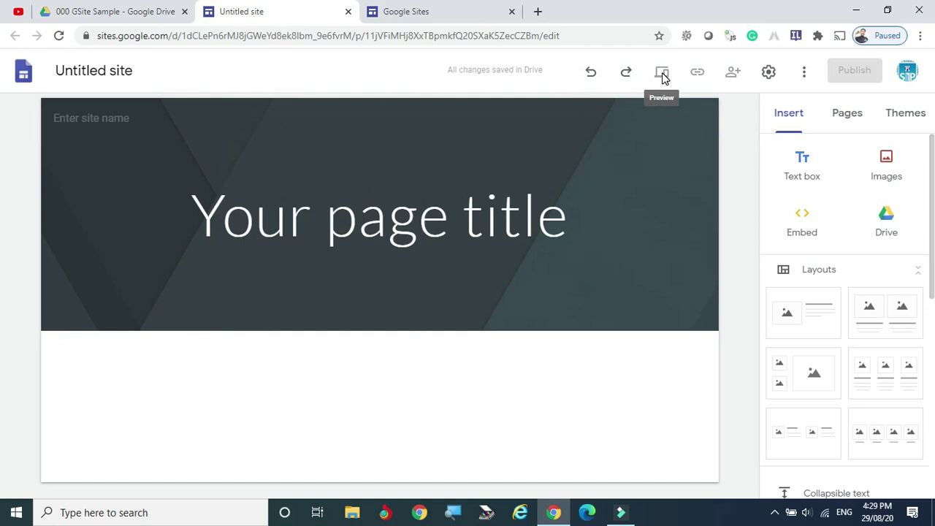
left_click(512, 12)
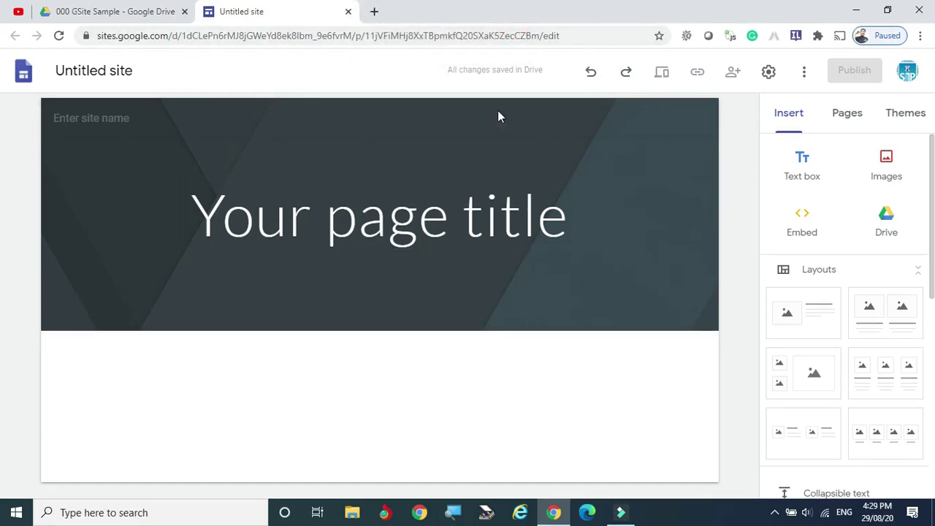
left_click(663, 76)
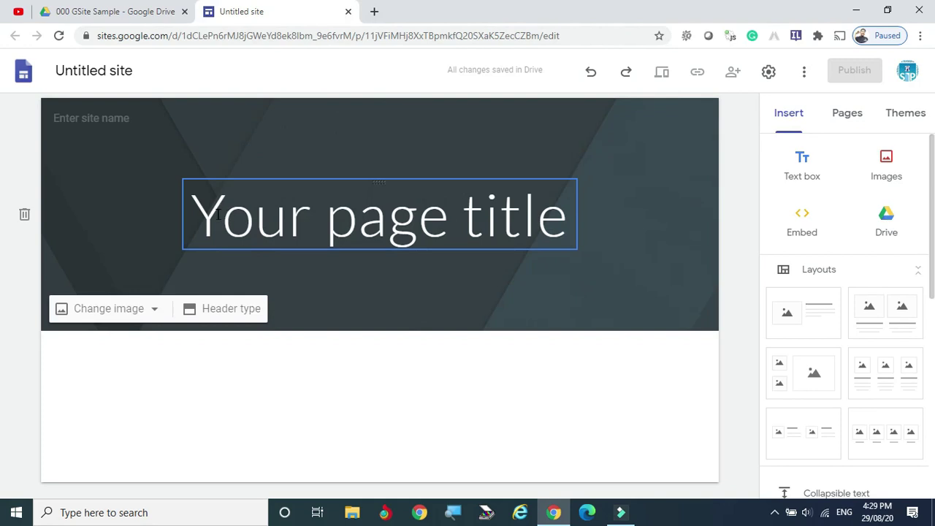
- Replace the page title with the presenter's first name plus "'s Session" and widen the title box on both sides to fit one line
left_click_drag(202, 213, 572, 216)
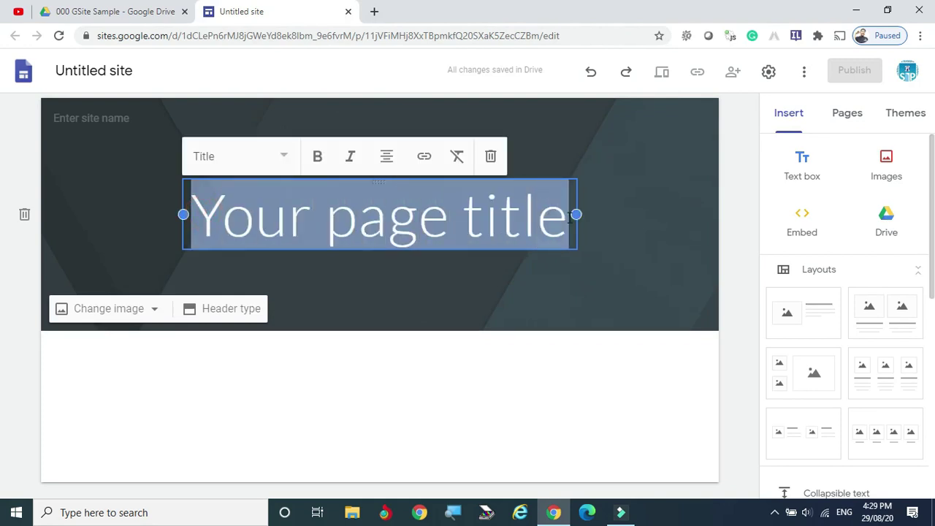
type("Kalyan's Session")
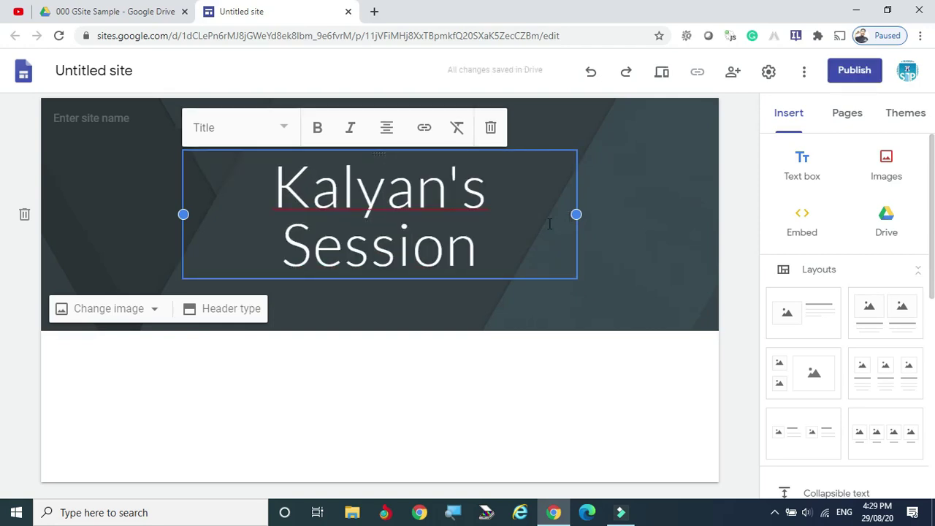
left_click_drag(576, 214, 636, 213)
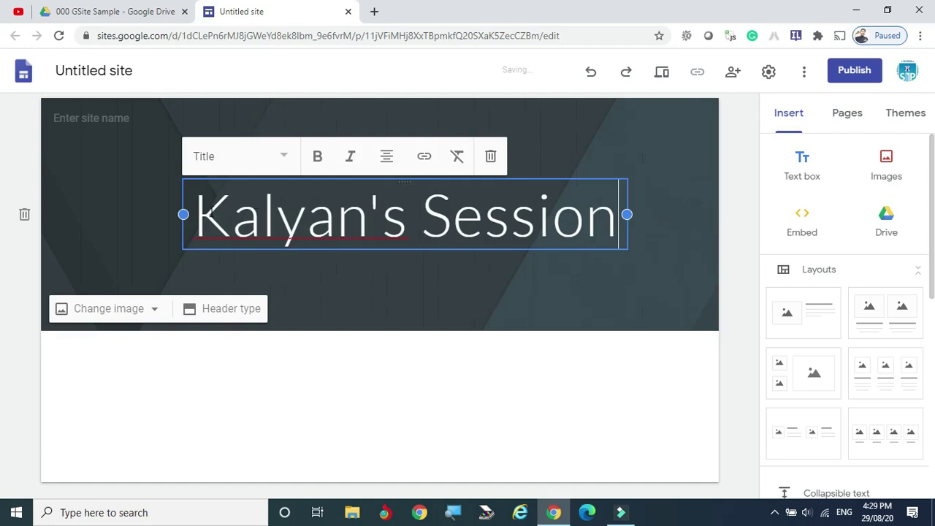
left_click_drag(183, 213, 132, 214)
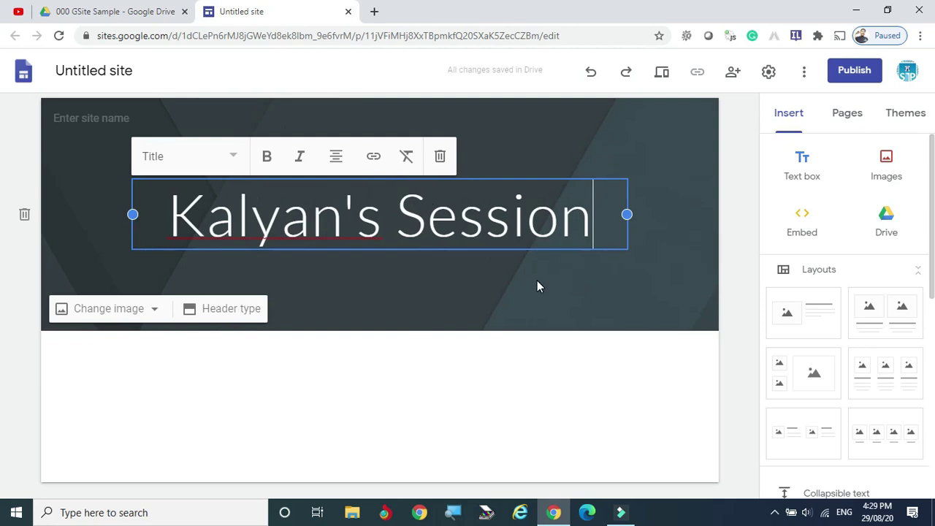
left_click(677, 156)
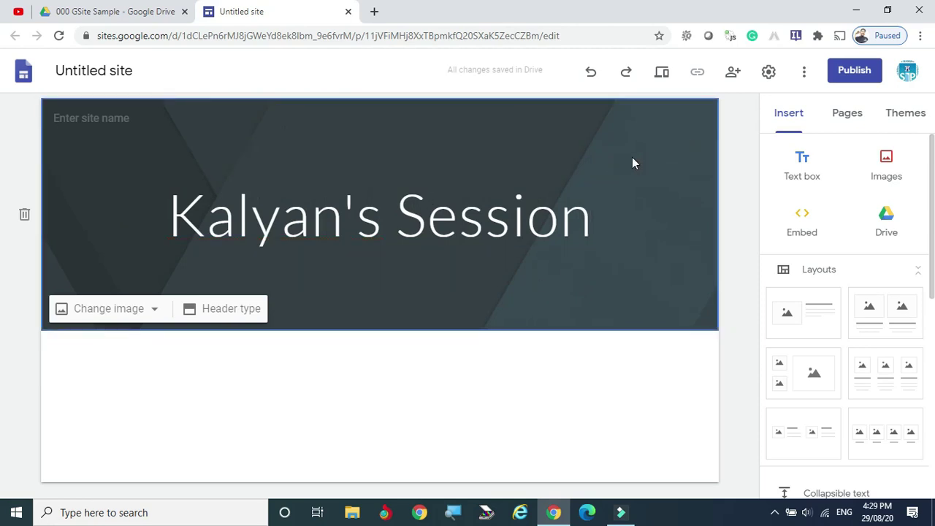
- Preview the site in large-screen, tablet and phone sizes, and return to editing
left_click(659, 76)
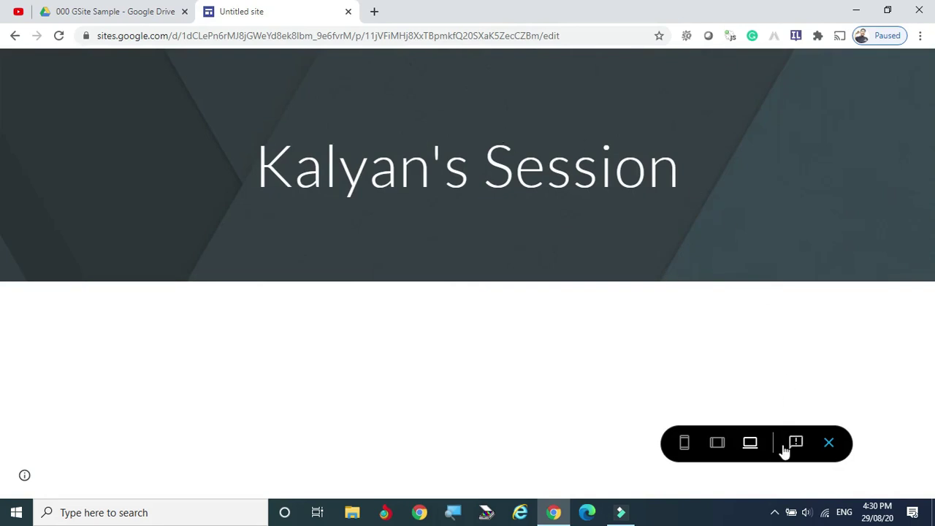
left_click(718, 447)
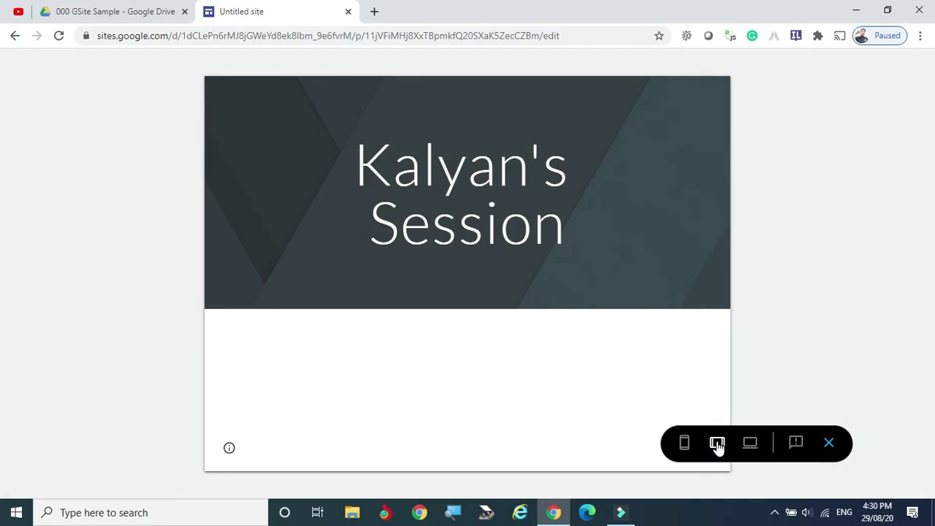
left_click(683, 444)
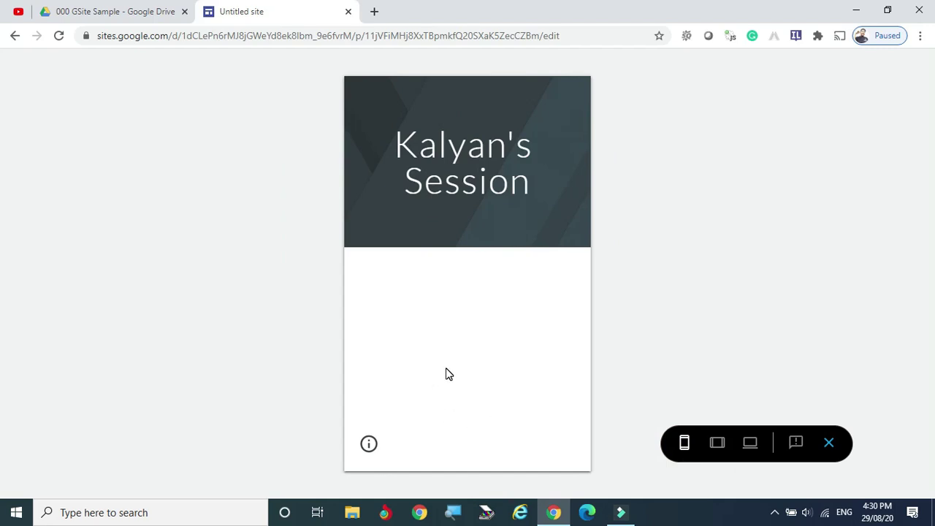
left_click(828, 443)
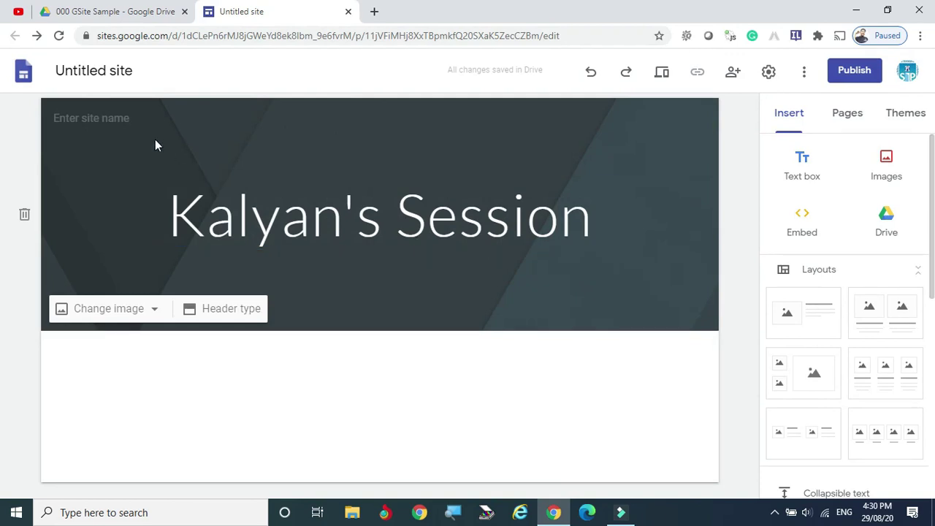
- Rename the site document as "Test-Site"
left_click(56, 70)
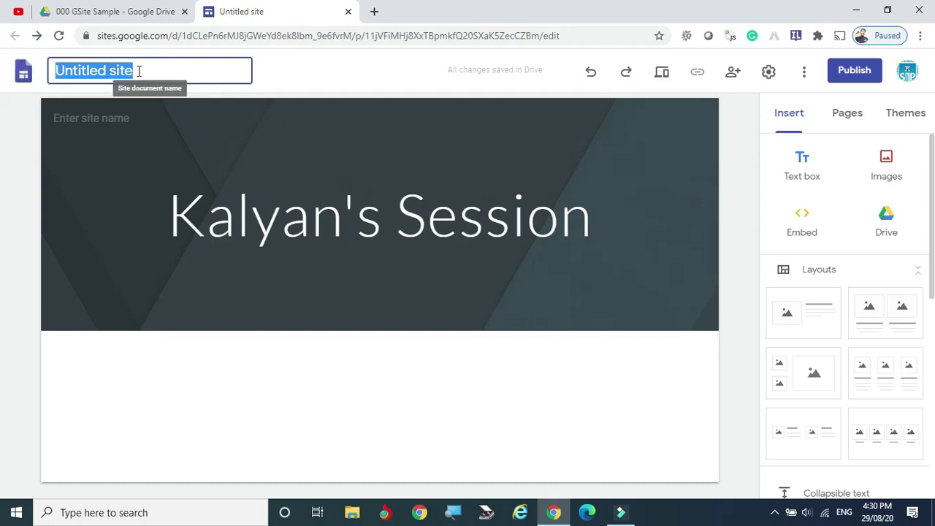
type("Te")
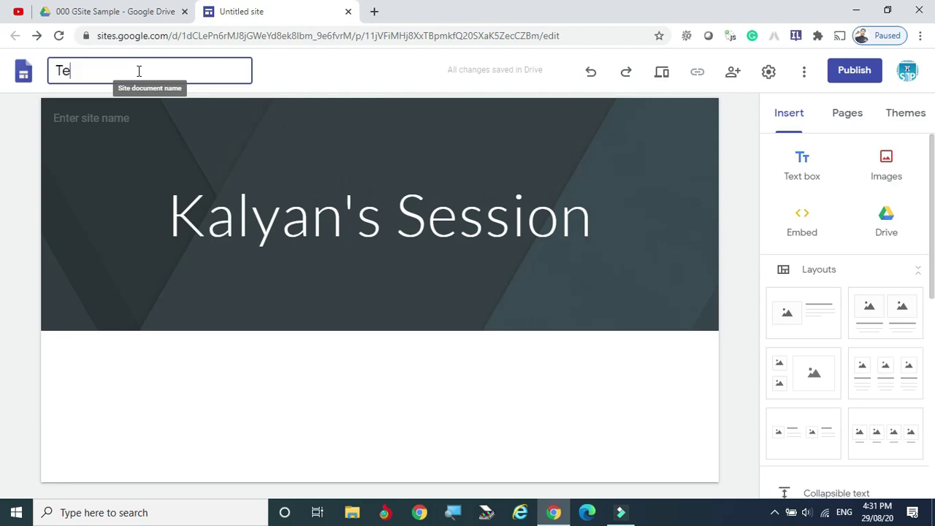
type("st-Site")
left_click(370, 79)
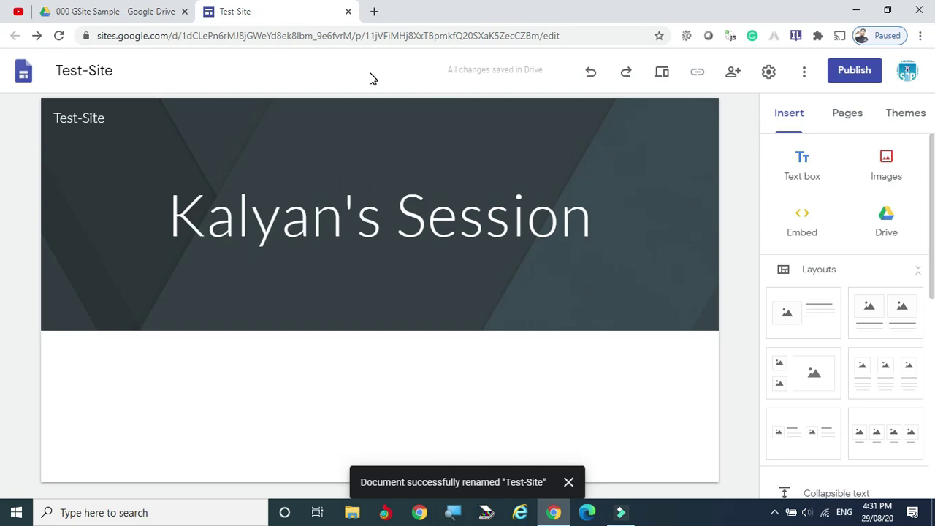
- Check the renamed site file in the "000 GSite Sample" Drive folder and return to the site editor
mouse_move(73, 117)
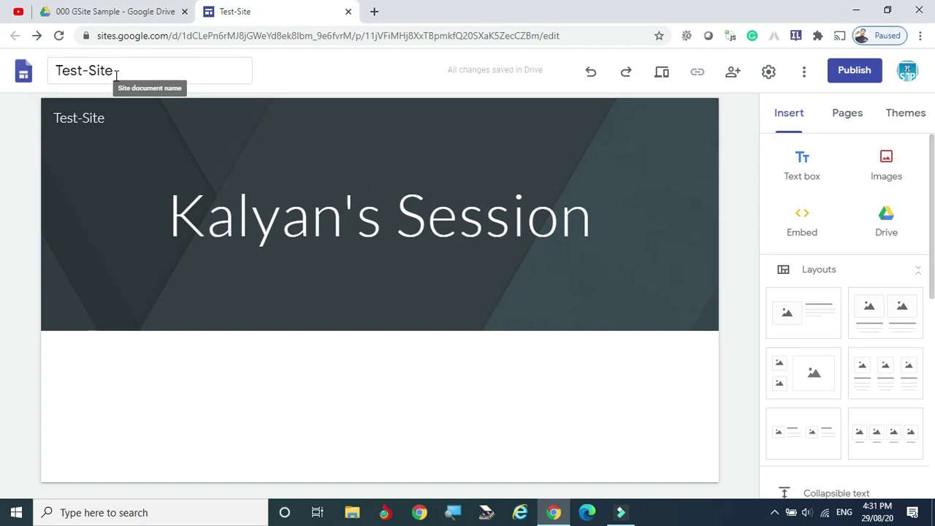
left_click(130, 15)
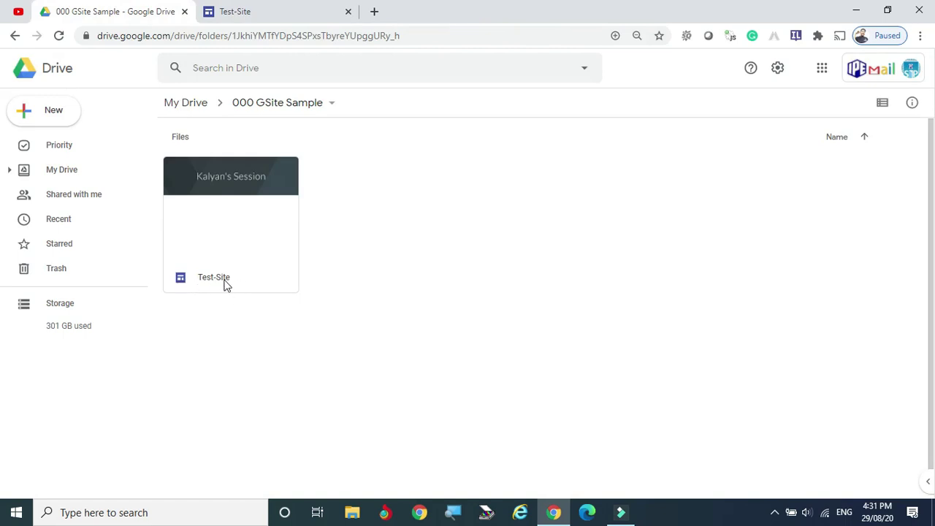
left_click(265, 11)
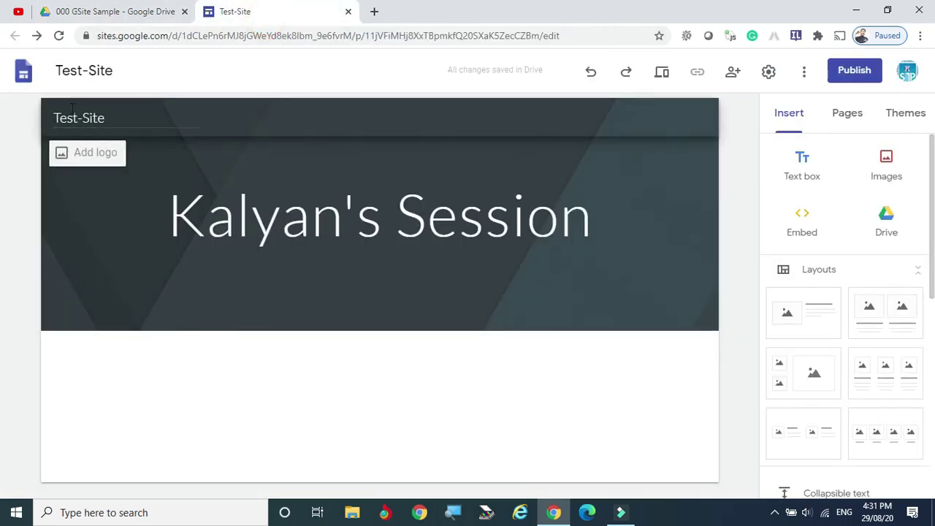
- Change the site name in the page header to "Session With Me" and preview the site
left_click_drag(54, 117, 105, 118)
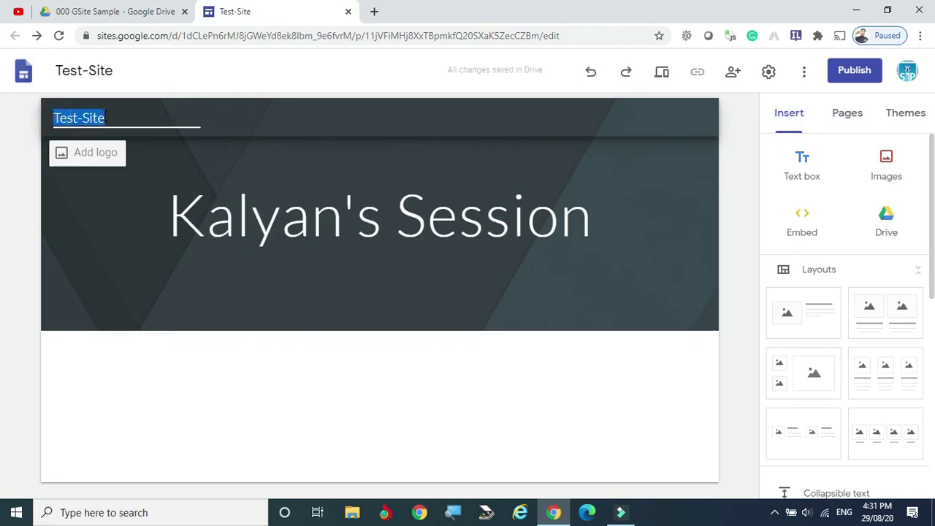
type("Kalyan")
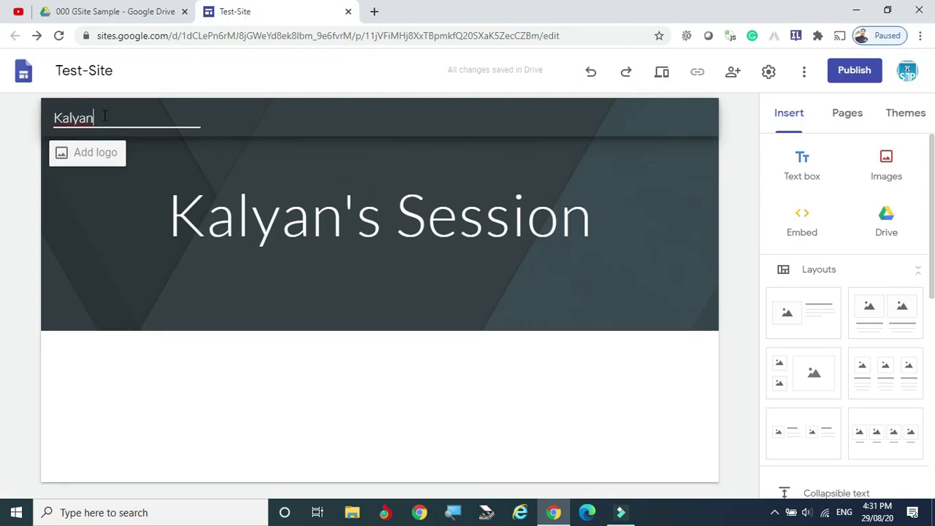
key("BackSpace")
key("BackSpace")
key("BackSpace")
key("BackSpace")
key("BackSpace")
key("BackSpace")
type("Sessin")
key("BackSpace")
type("on With Me")
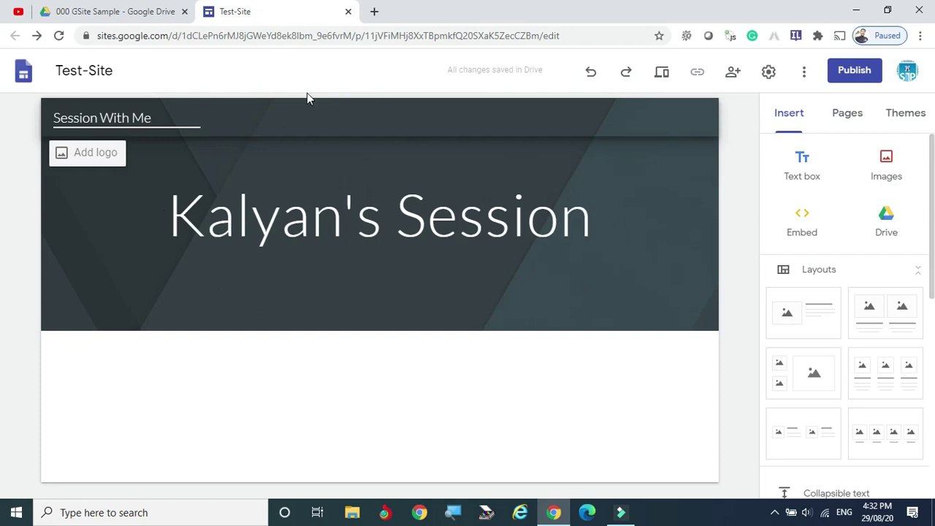
left_click(373, 161)
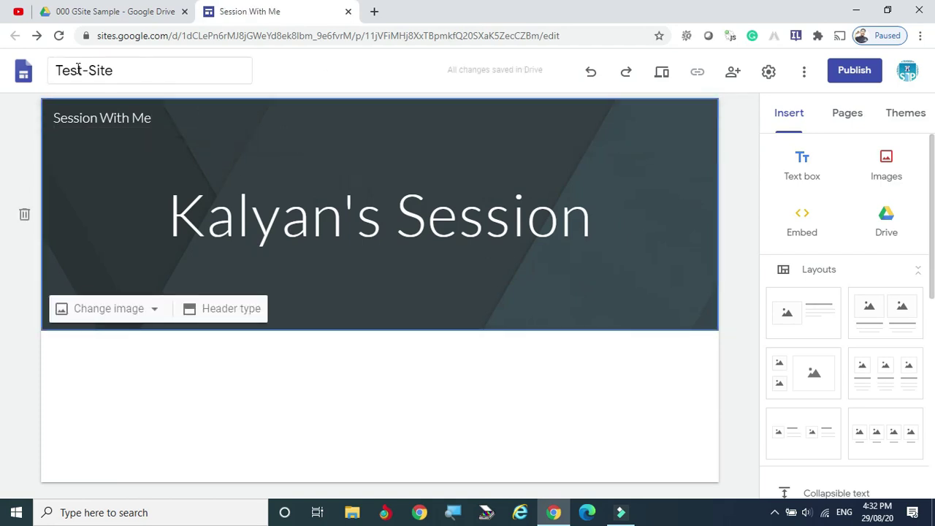
left_click(661, 74)
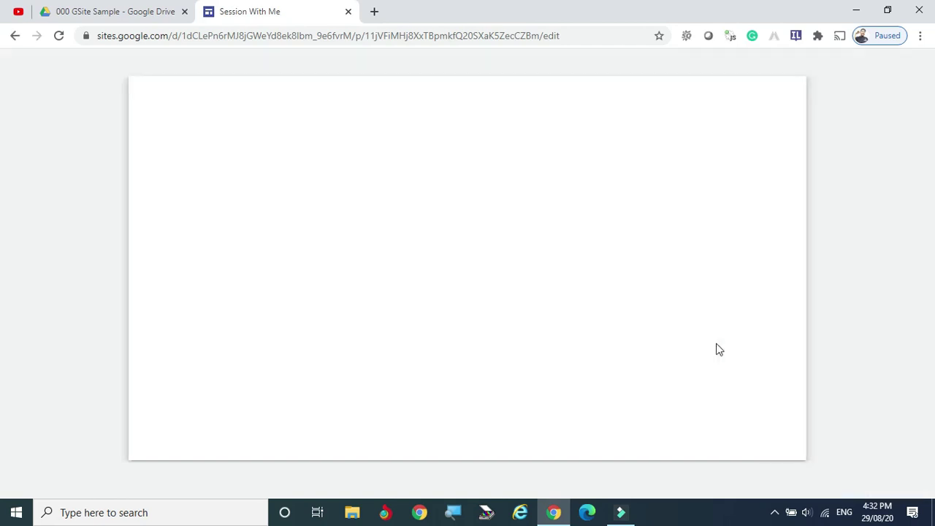
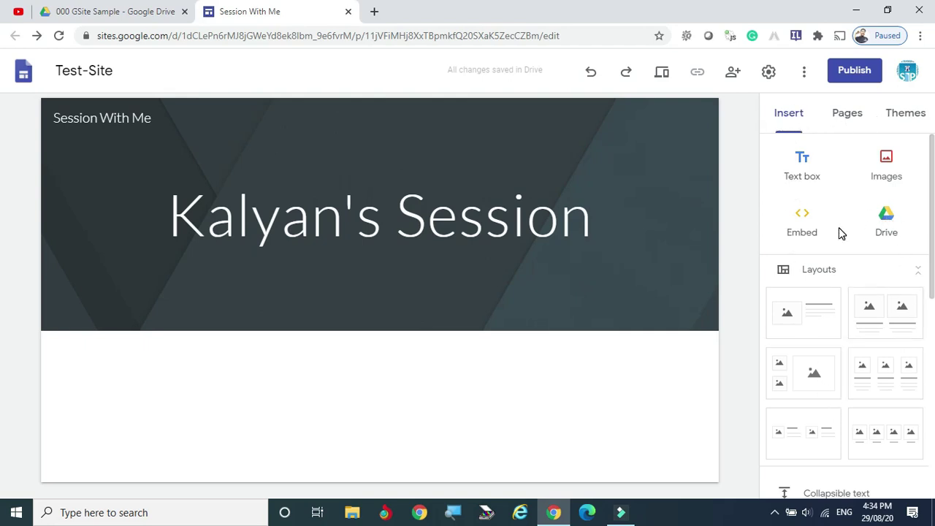
- Examine the insertable elements and section layouts available for the page
scroll(840, 230, "down", 3)
scroll(838, 250, "down", 4)
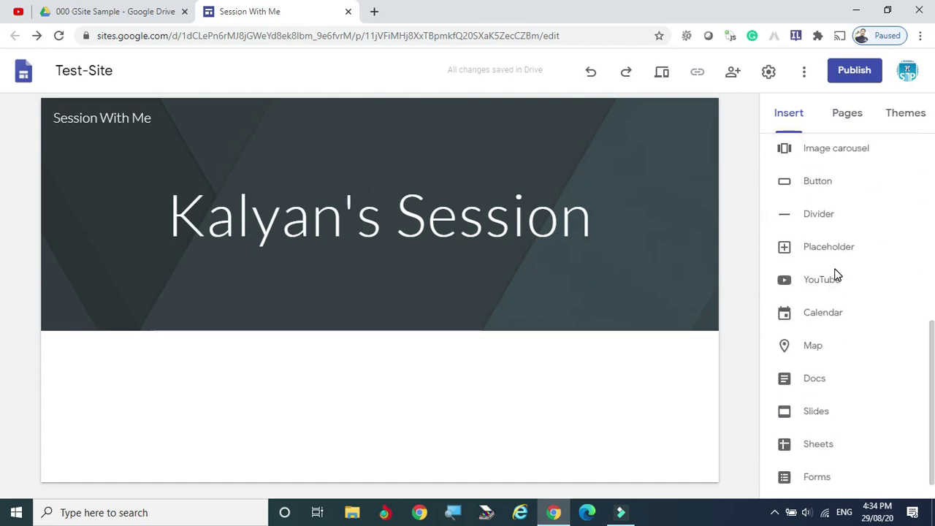
scroll(837, 275, "up", 8)
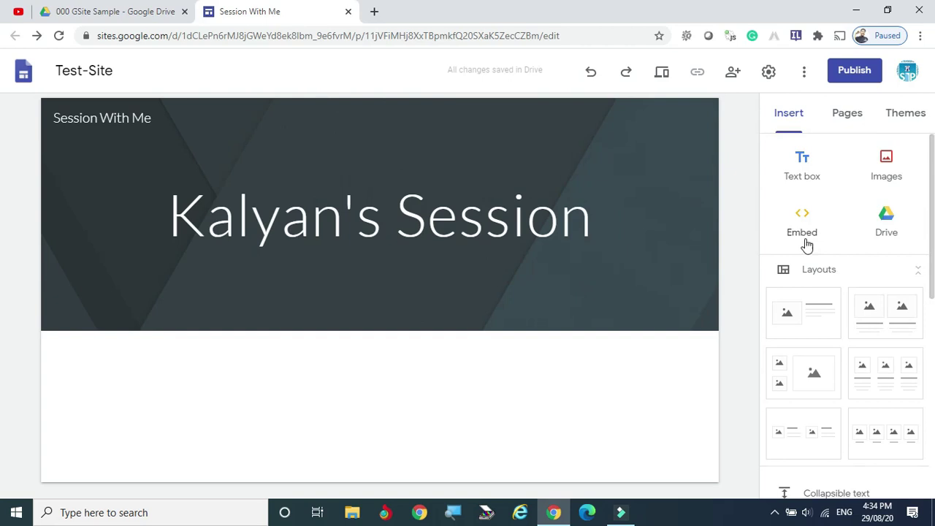
scroll(812, 252, "down", 7)
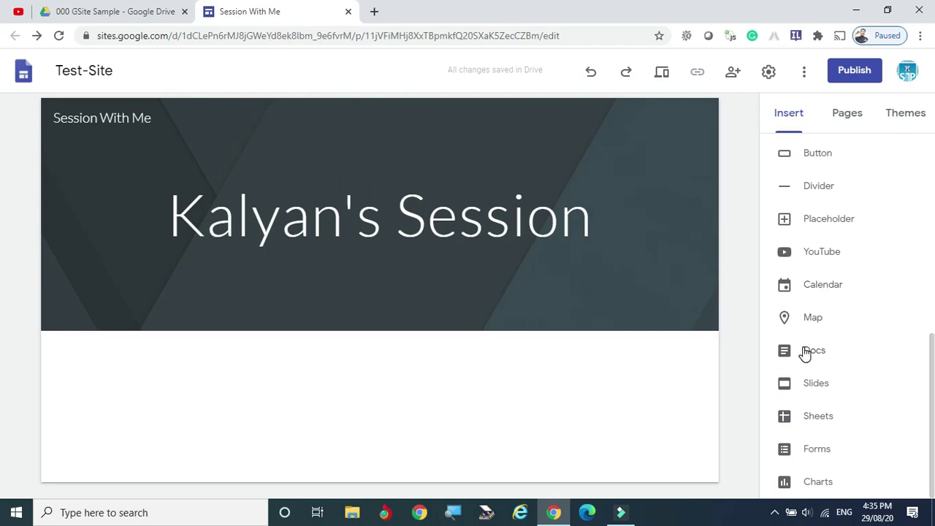
scroll(803, 244, "up", 3)
scroll(828, 411, "down", 2)
scroll(828, 411, "up", 5)
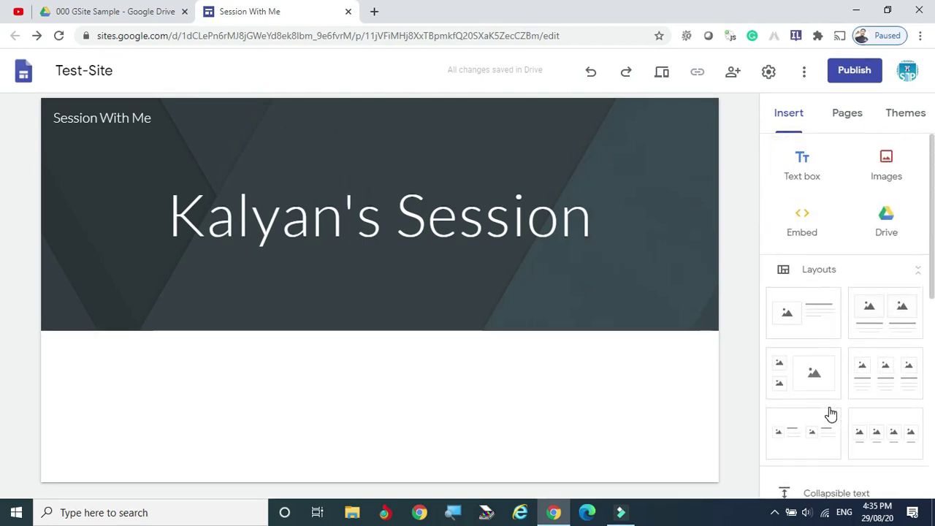
- Add the layout with two small stacked image placeholders beside one large placeholder below the page header
mouse_move(561, 328)
scroll(899, 272, "down", 2)
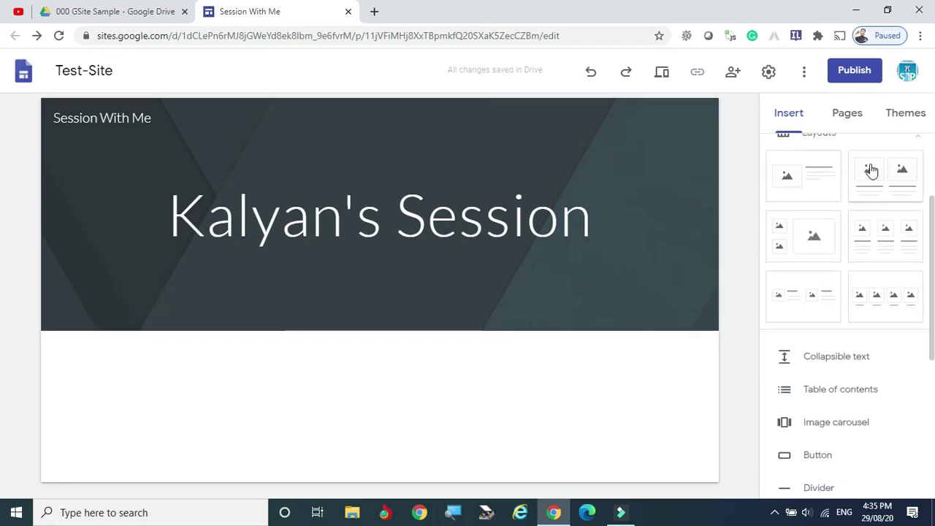
left_click(796, 237)
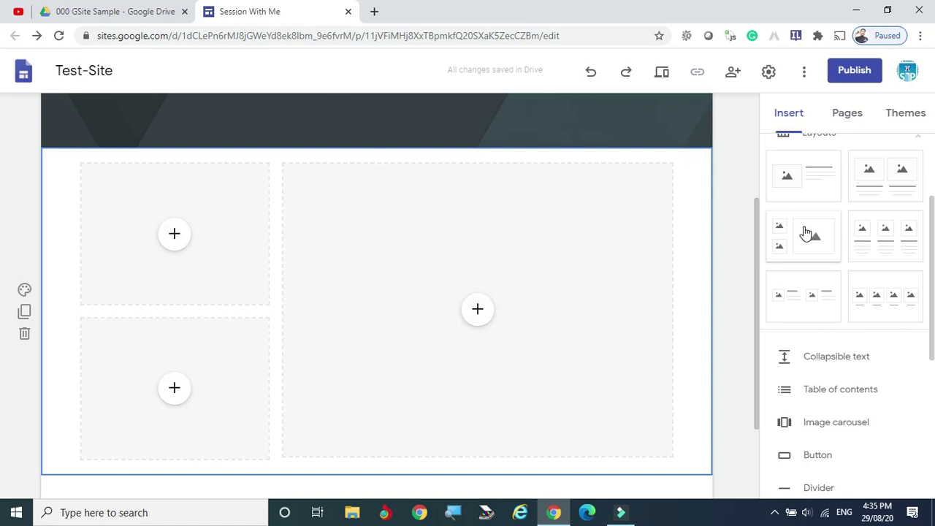
scroll(344, 311, "up", 3)
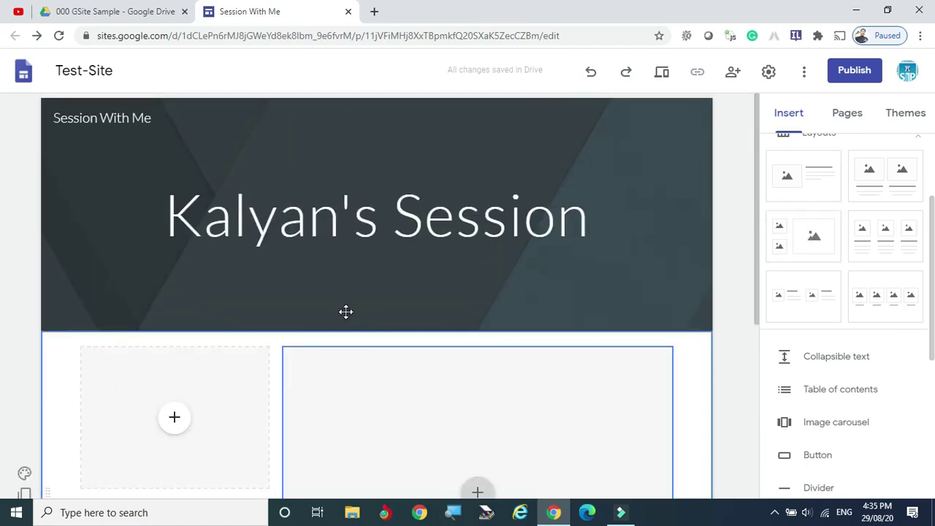
scroll(401, 319, "down", 4)
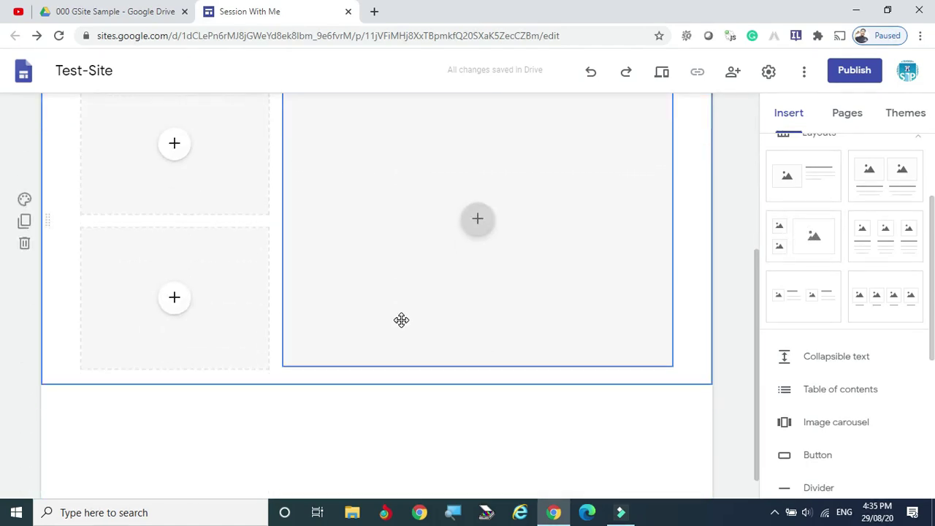
scroll(401, 319, "up", 4)
scroll(401, 319, "down", 3)
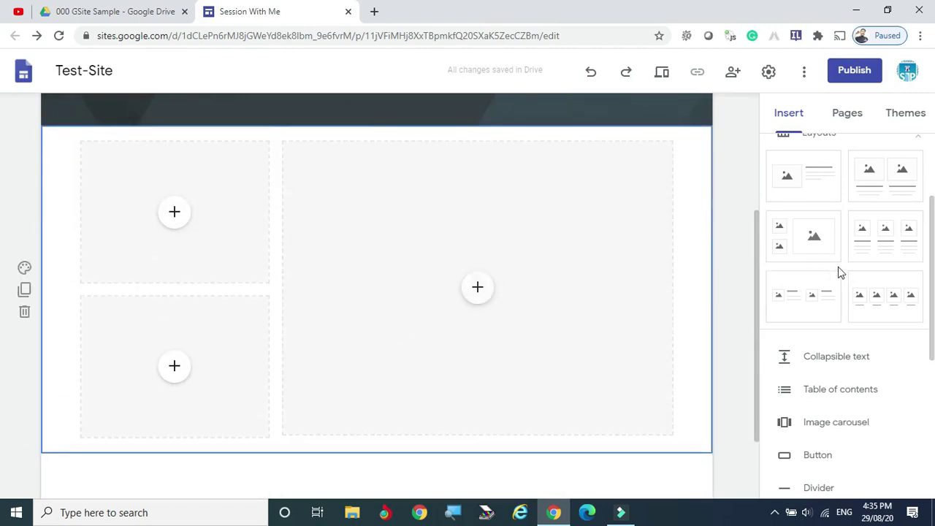
- Add the three-column and four-column image-and-text layouts below the existing section
left_click(885, 240)
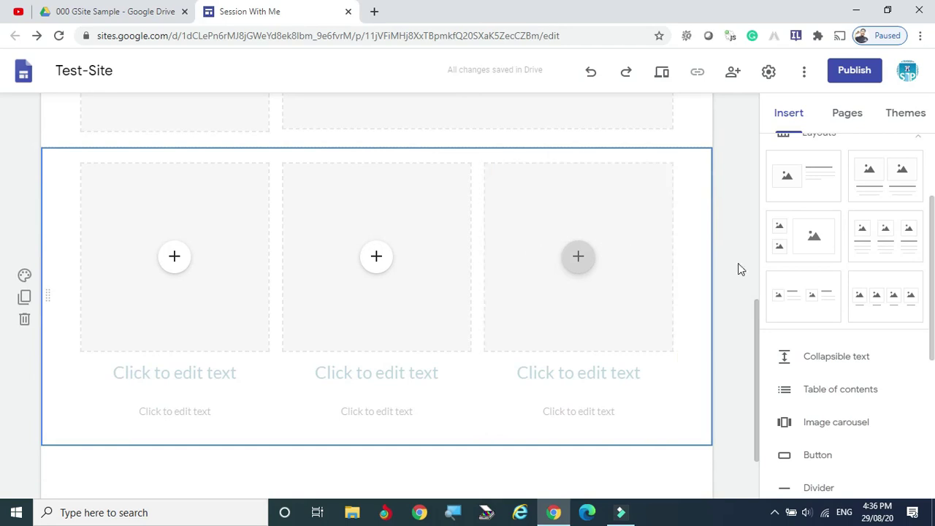
left_click(867, 294)
scroll(880, 289, "up", 2)
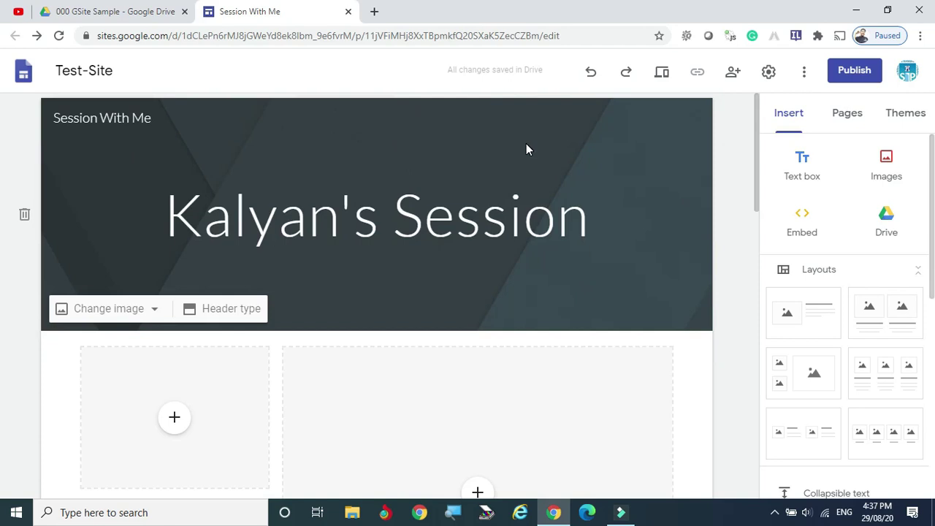
- Try the Cover, Large banner, Banner and Title only header types on the page header
left_click(525, 148)
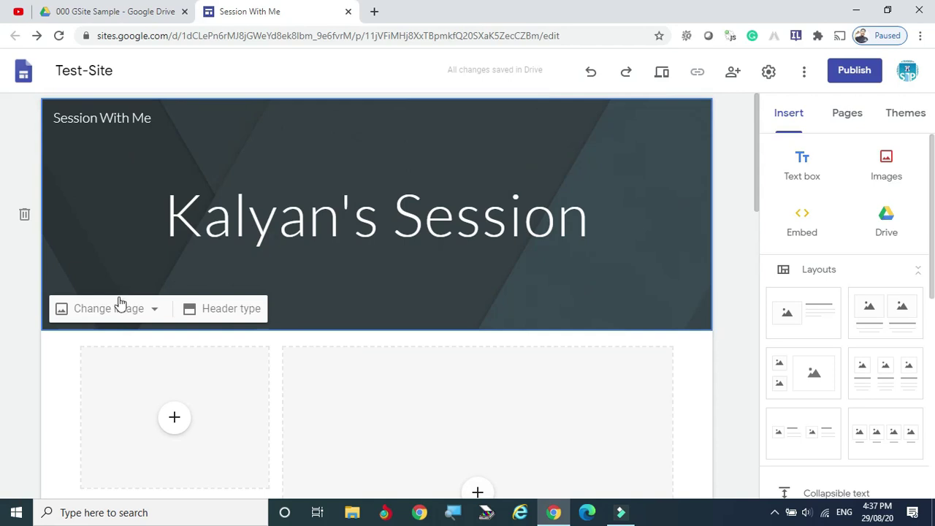
left_click(229, 308)
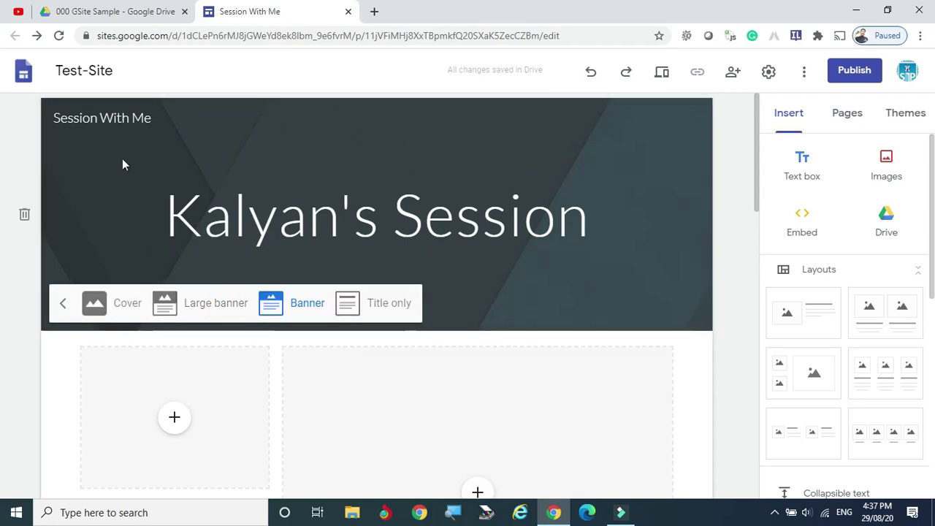
left_click(115, 310)
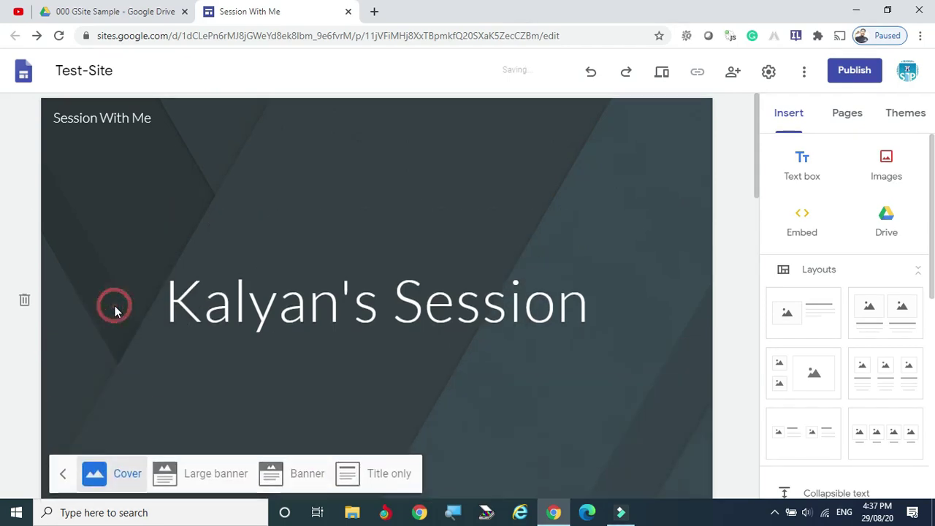
scroll(436, 214, "down", 2)
scroll(441, 257, "up", 2)
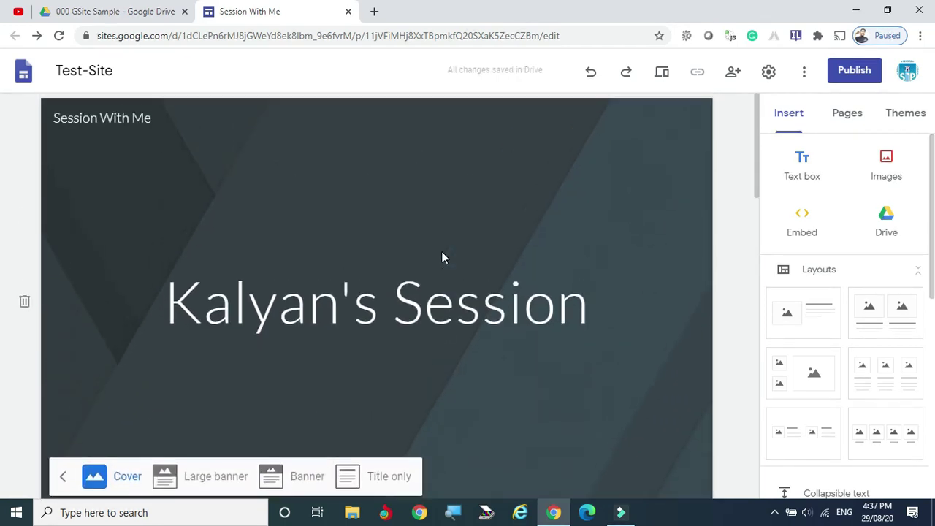
scroll(441, 255, "down", 1)
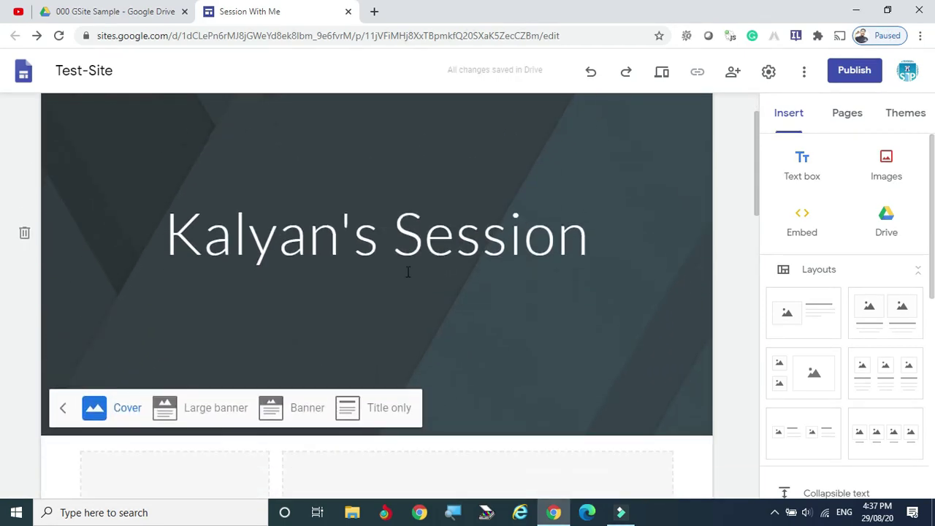
left_click(228, 412)
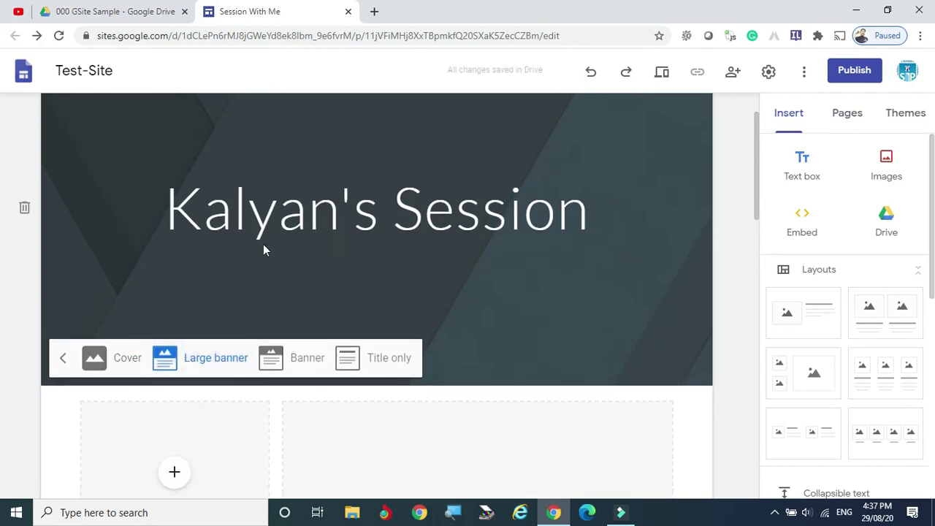
left_click(297, 359)
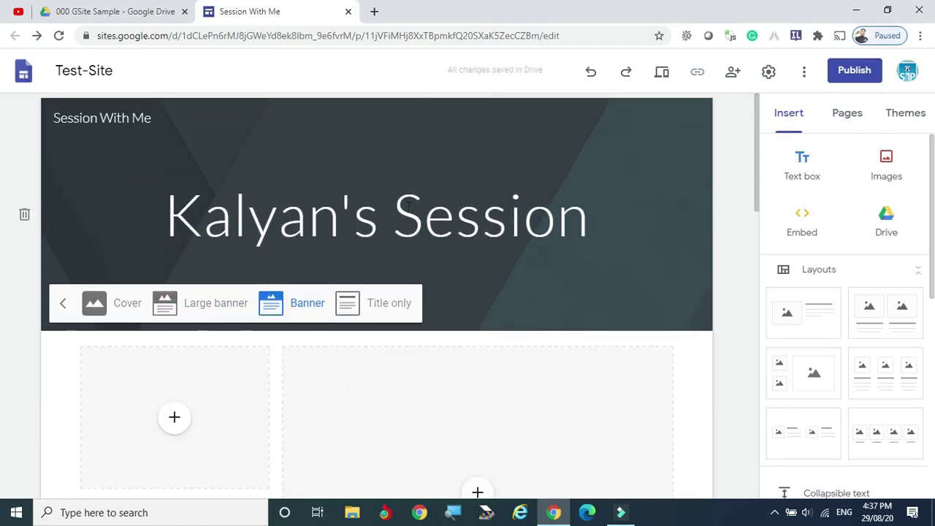
left_click(390, 306)
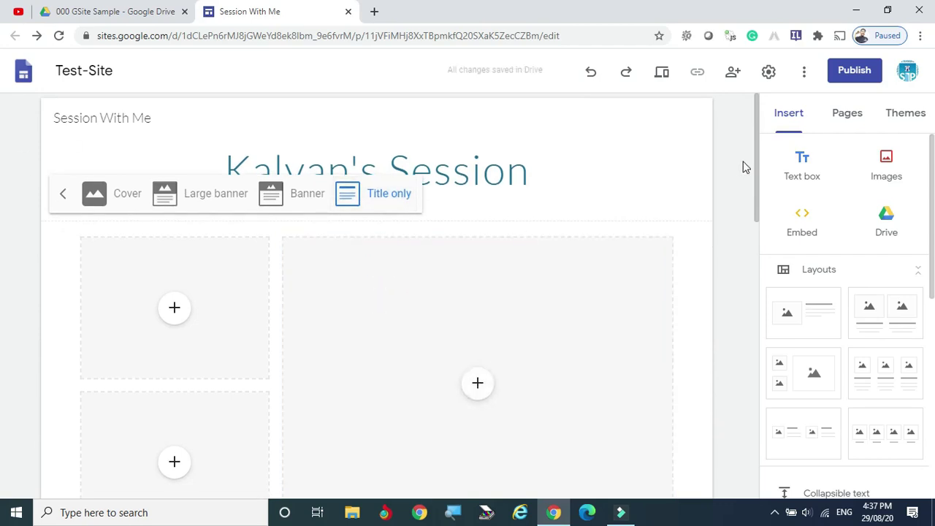
left_click(720, 241)
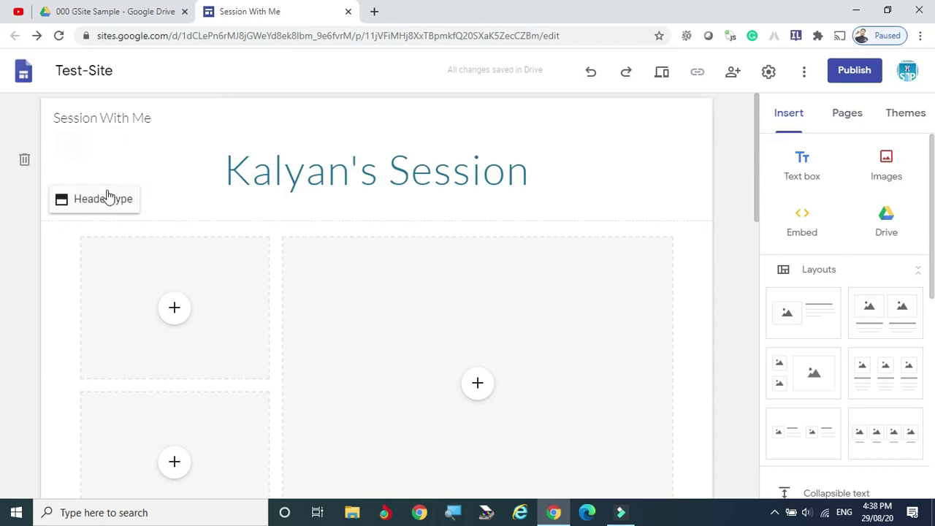
- Set the page header type to Cover
left_click(86, 205)
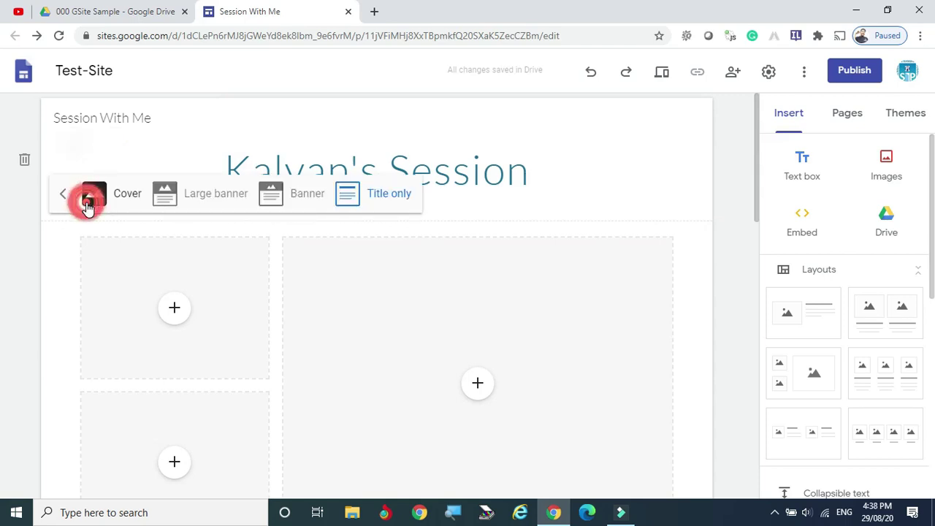
left_click(127, 193)
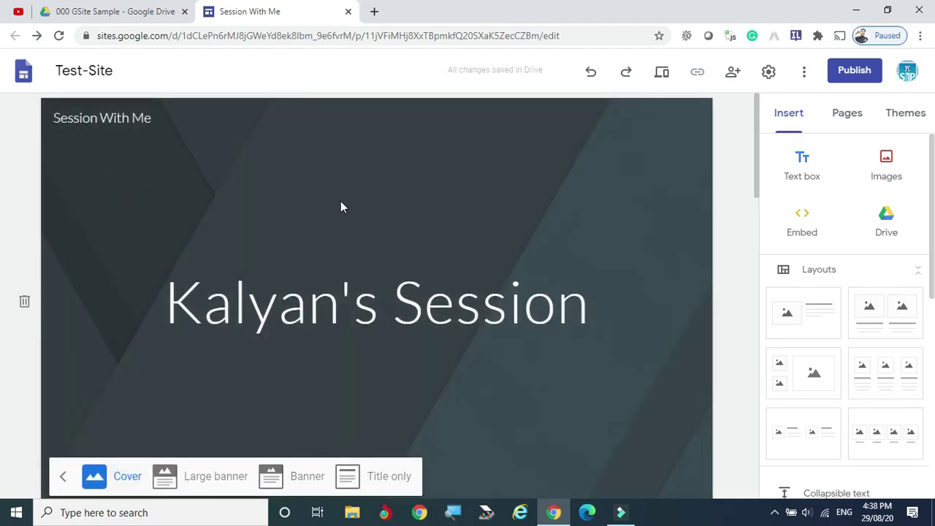
scroll(482, 205, "down", 1)
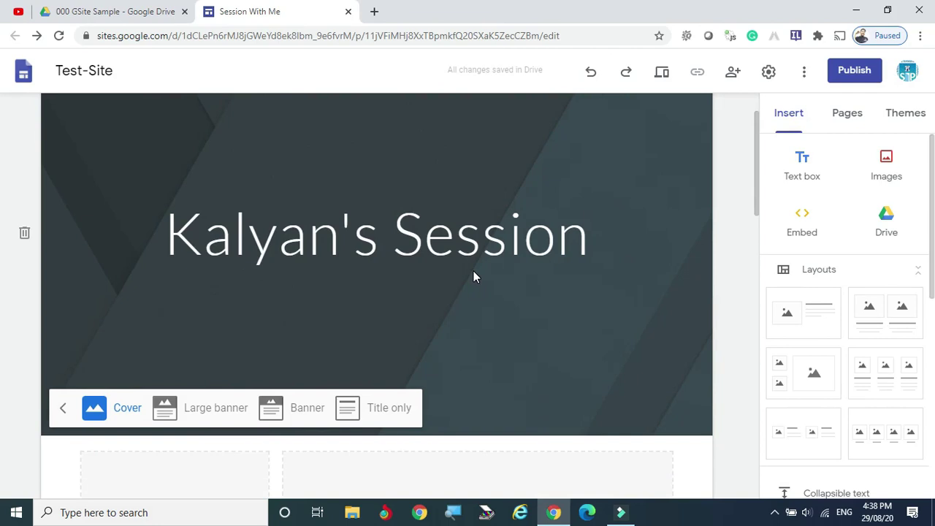
- Replace the header background with the gallery image of a teal notebook, blue pen and tablet
left_click(565, 161)
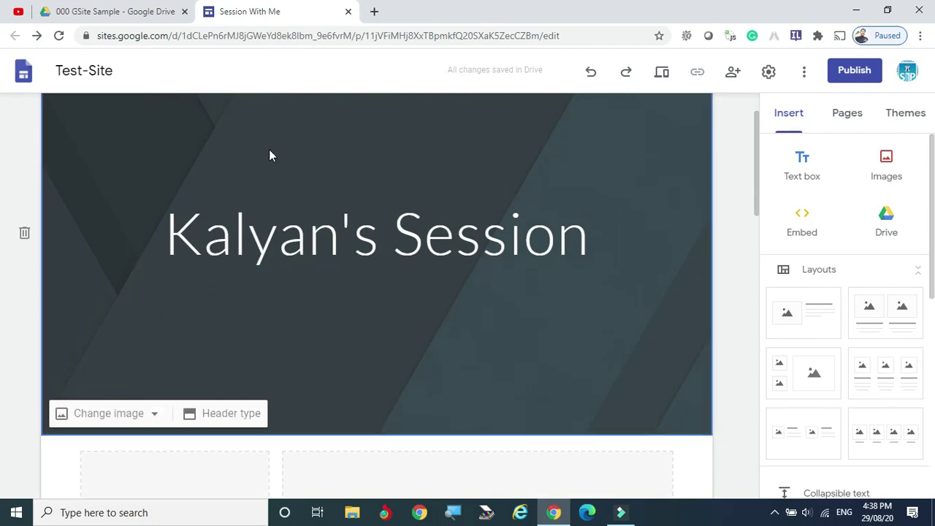
left_click(156, 414)
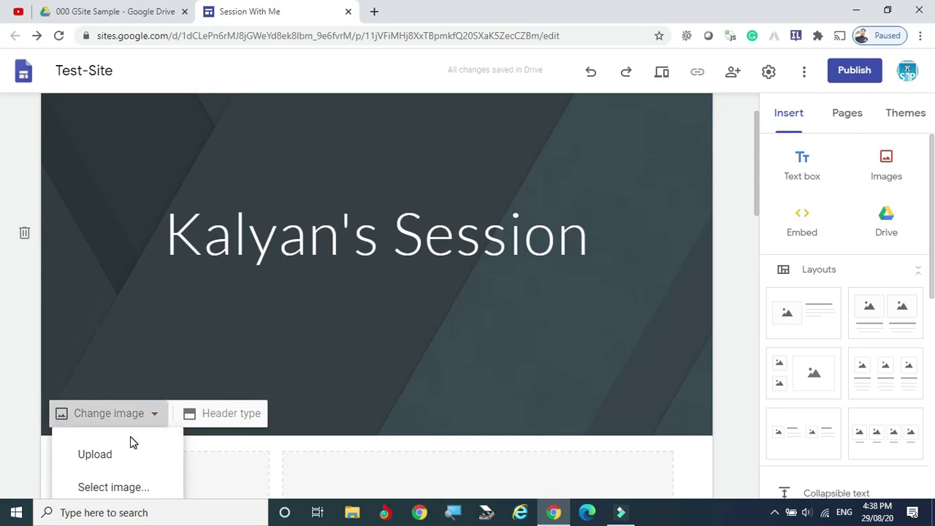
scroll(130, 442, "down", 1)
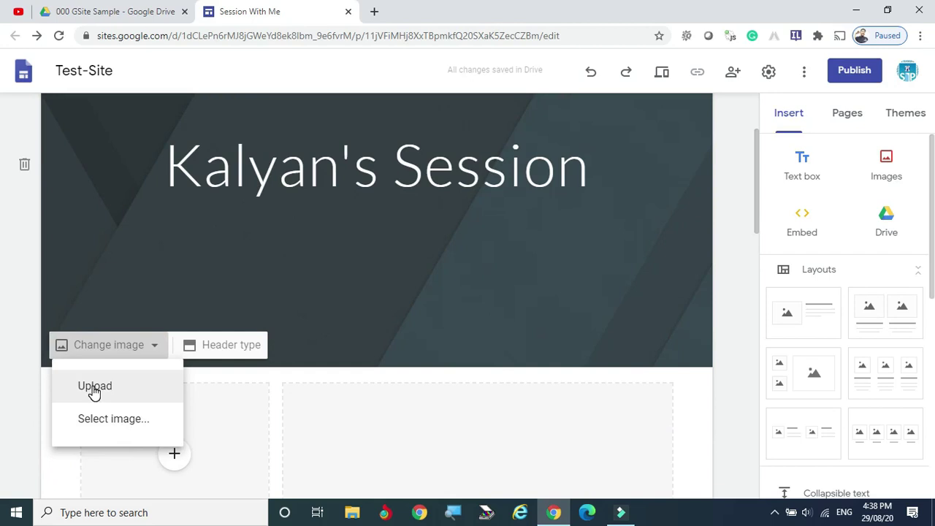
left_click(104, 423)
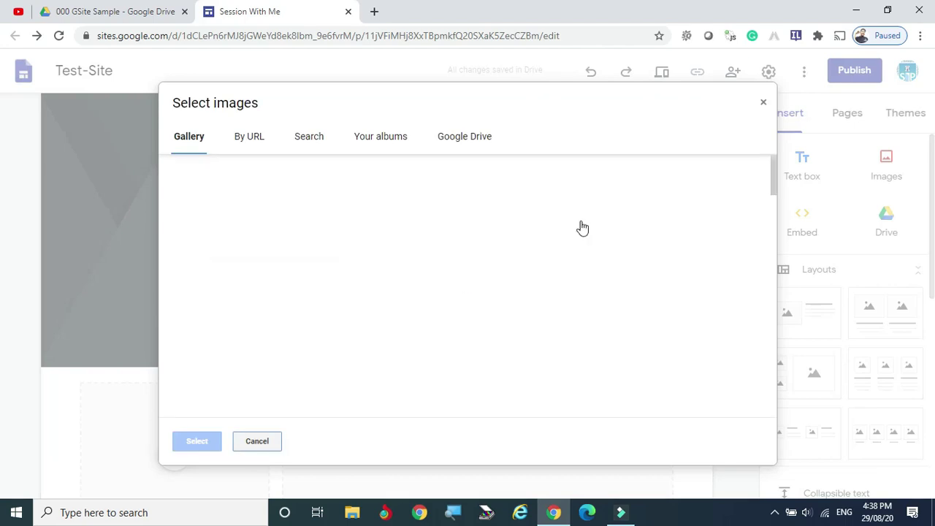
scroll(451, 231, "down", 5)
scroll(499, 267, "down", 2)
scroll(499, 267, "up", 5)
left_click(384, 400)
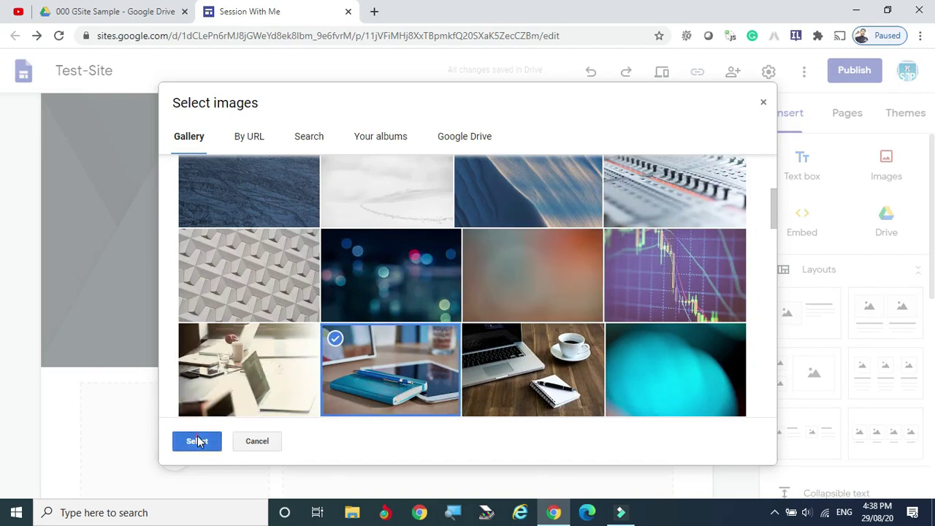
left_click(197, 441)
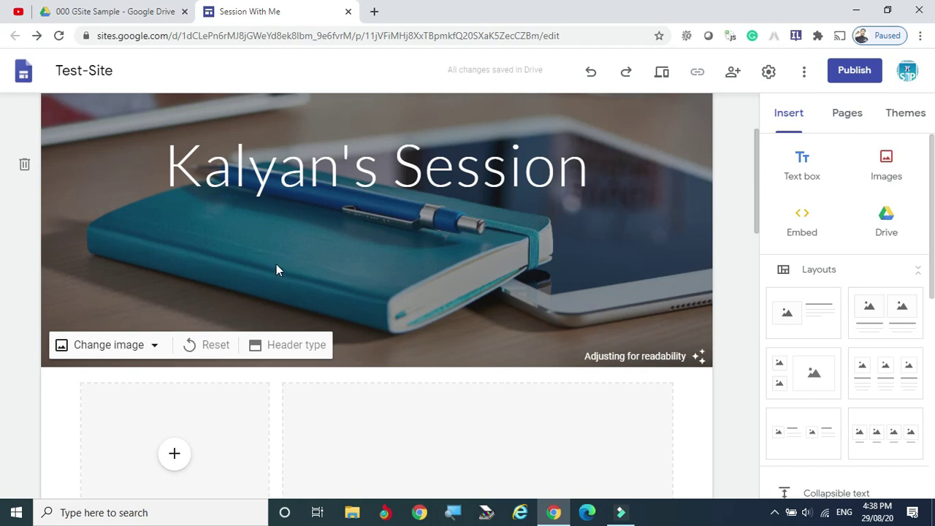
- Try the Large banner, Banner and Title only header types with the notebook header image
left_click(292, 343)
left_click(199, 343)
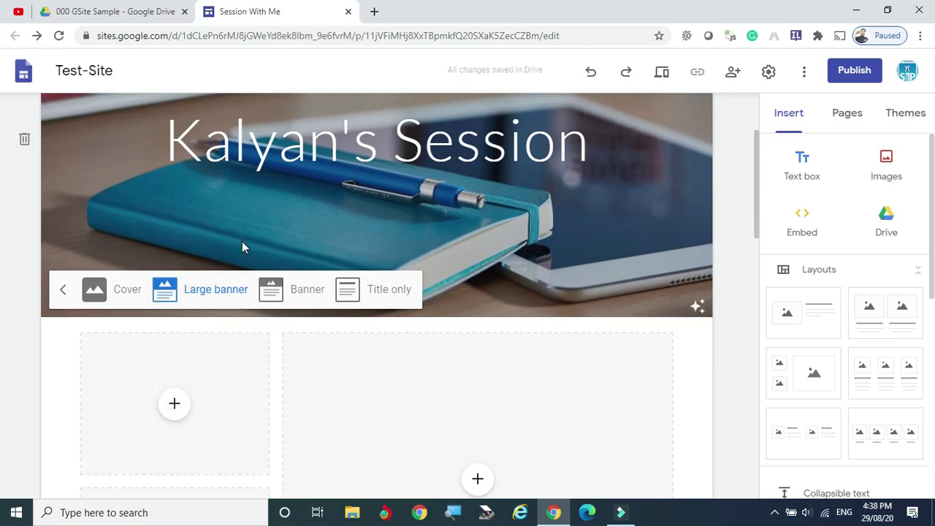
left_click(302, 289)
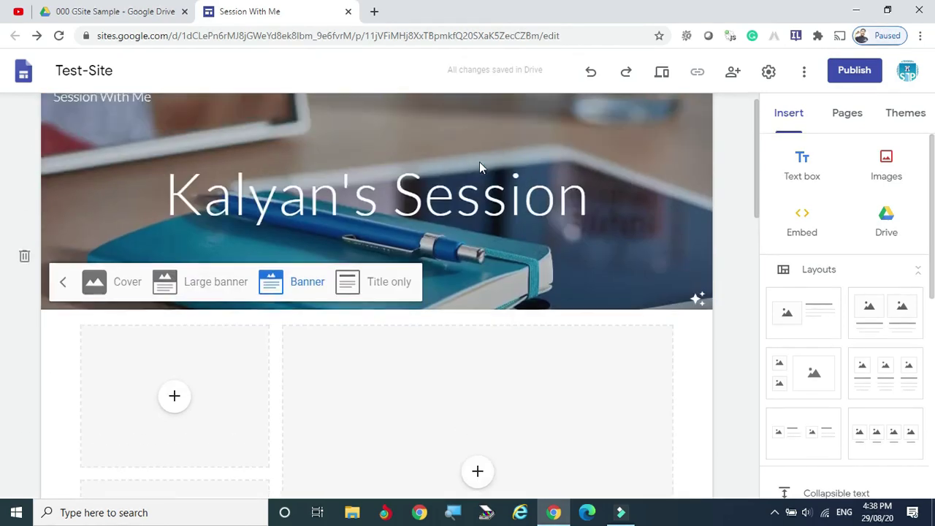
left_click(389, 308)
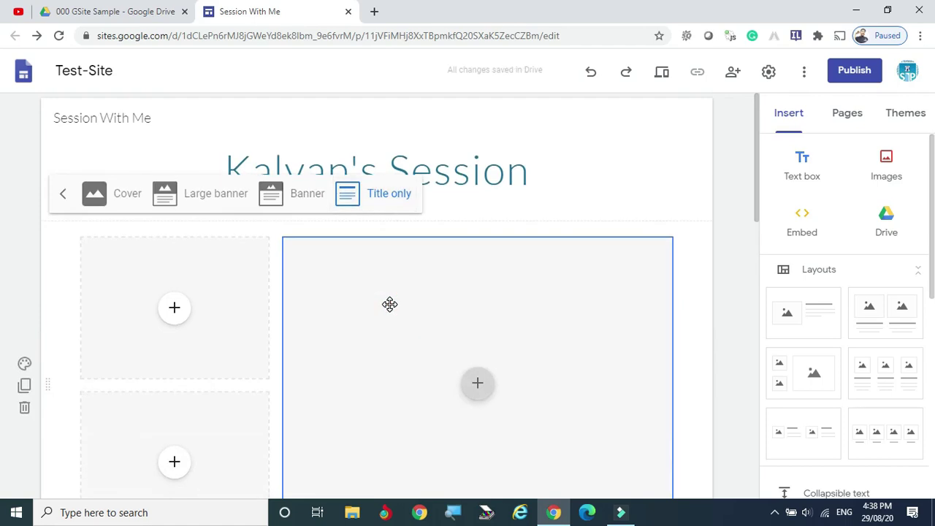
- Set the page header type to Large banner and select the page title text box
left_click(215, 196)
left_click(130, 235)
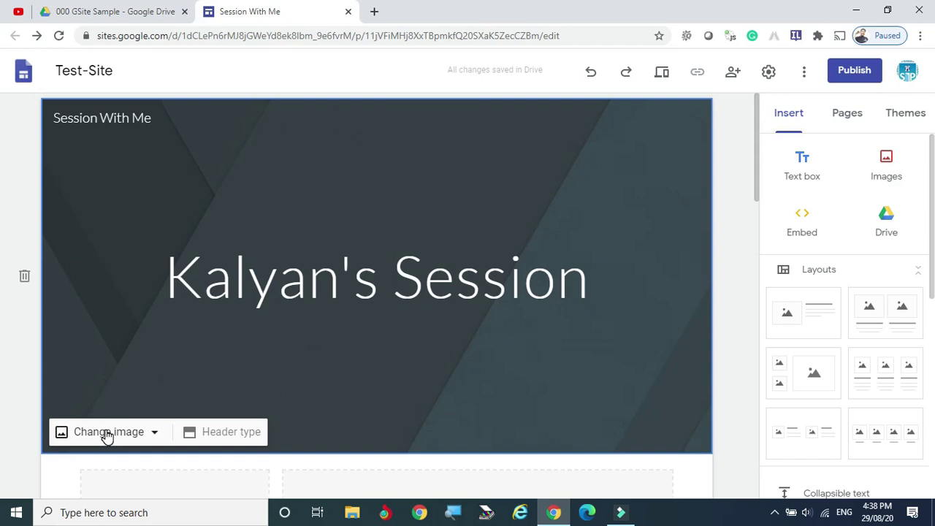
left_click(424, 148)
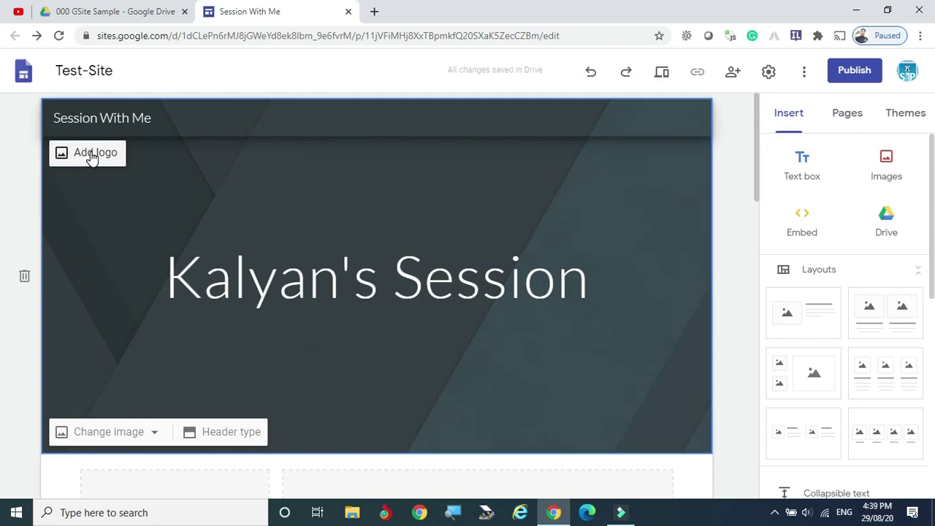
left_click(285, 252)
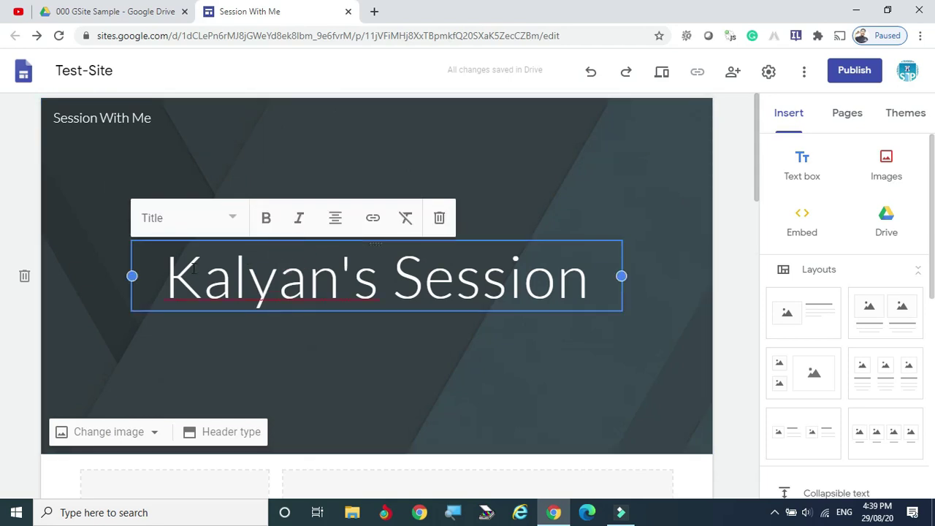
left_click_drag(163, 274, 578, 278)
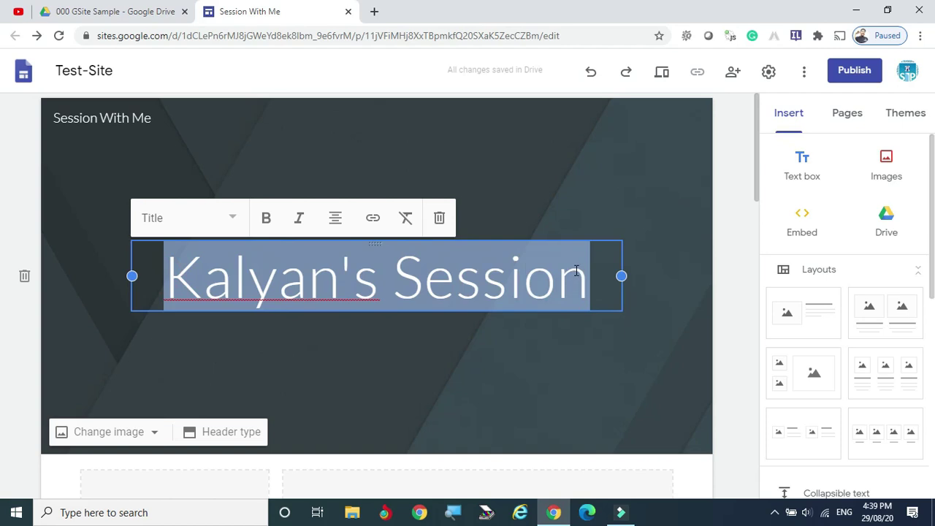
left_click(468, 330)
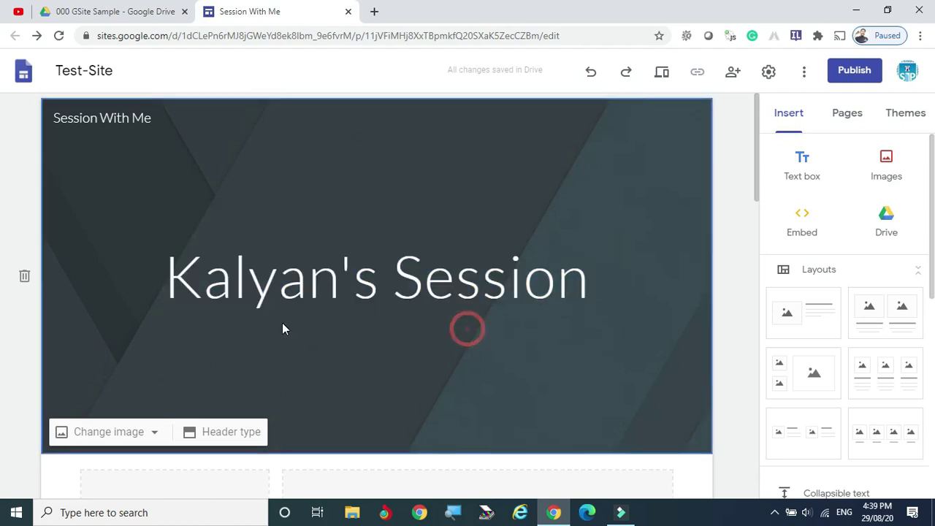
- Start adding a logo to the site header and open the Brand images settings
left_click(101, 166)
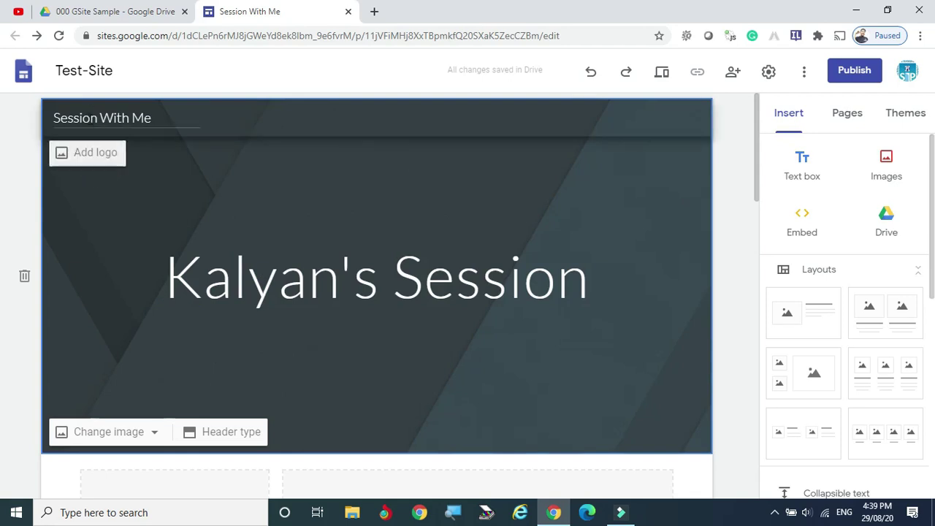
left_click(87, 153)
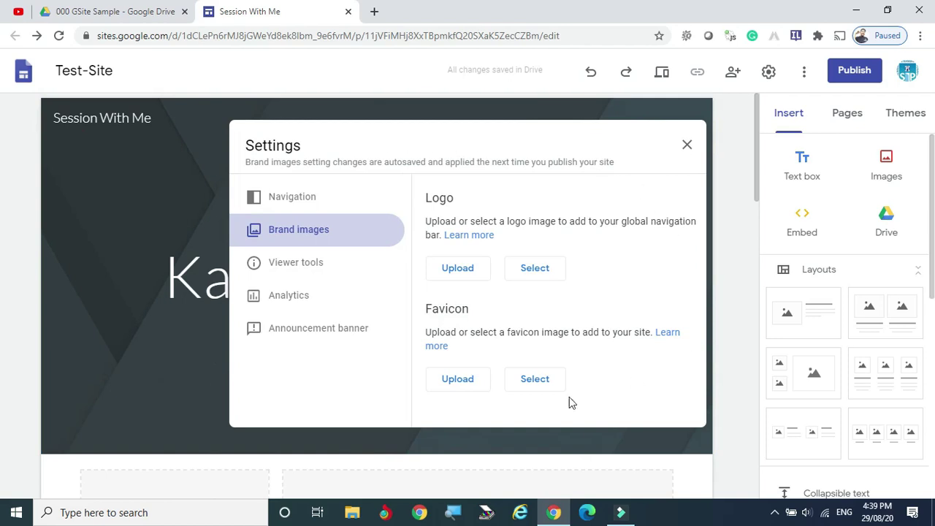
left_click(292, 197)
left_click(299, 232)
- Set the site logo to the recent Drive image showing the Coromandel logo and trophy medal
left_click(534, 270)
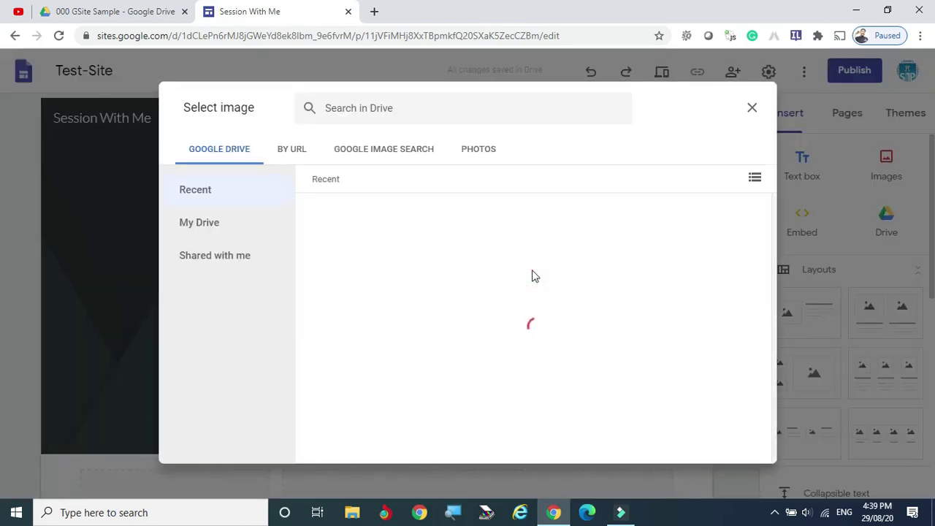
scroll(588, 237, "down", 5)
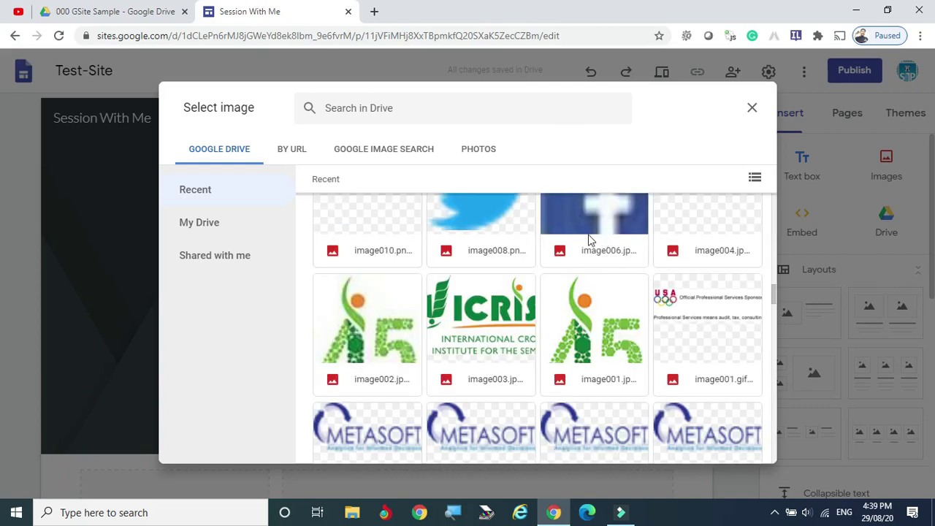
scroll(491, 317, "up", 1)
scroll(491, 317, "down", 5)
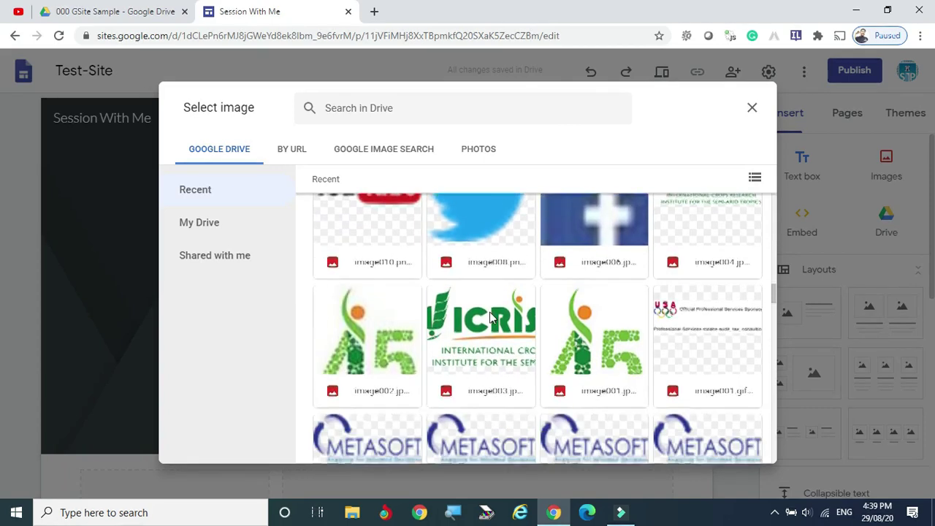
scroll(490, 317, "down", 5)
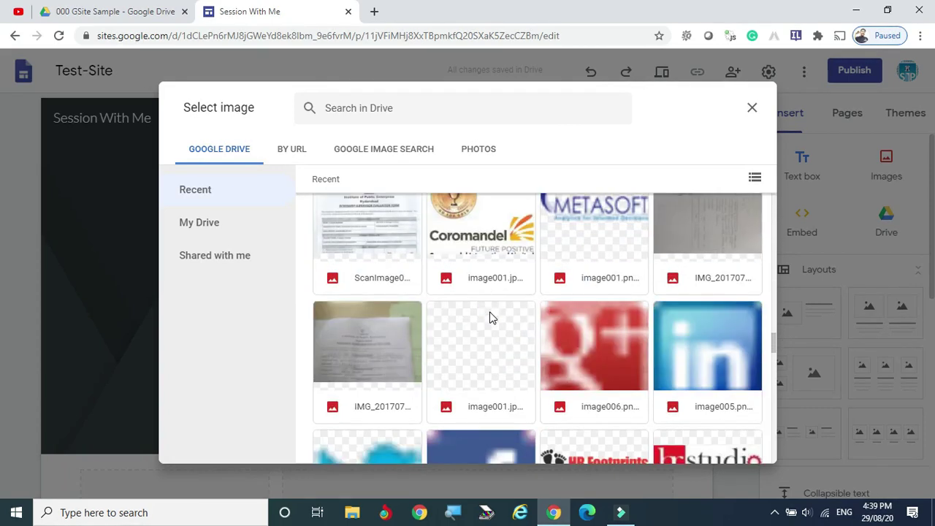
scroll(491, 317, "up", 2)
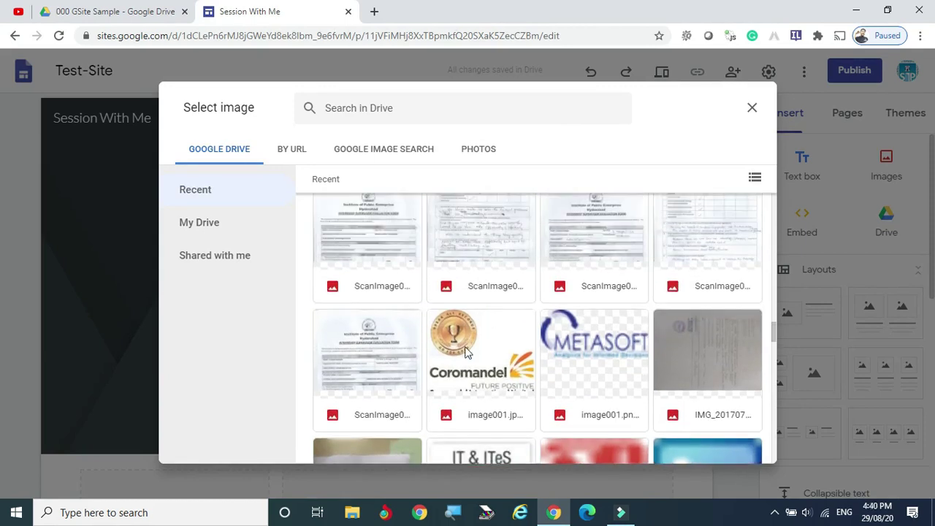
left_click(456, 359)
left_click(738, 447)
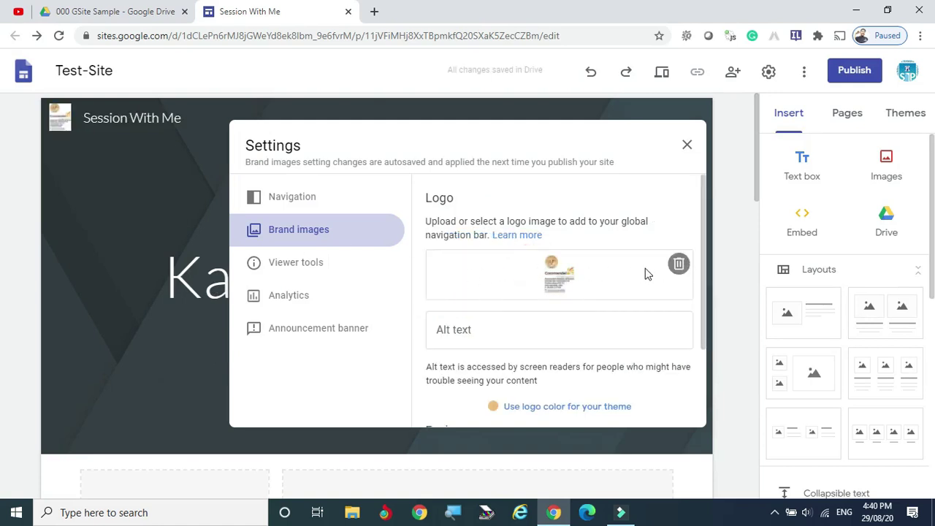
scroll(546, 342, "down", 2)
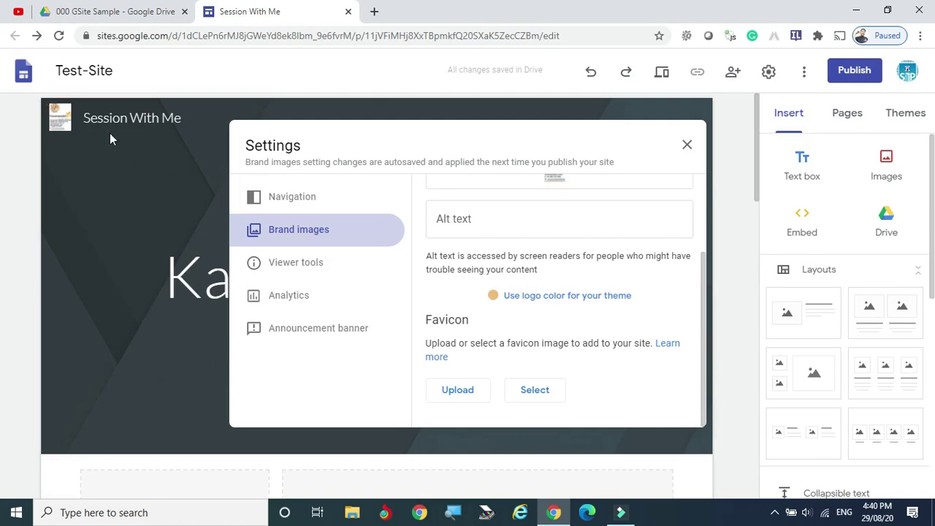
scroll(567, 323, "up", 2)
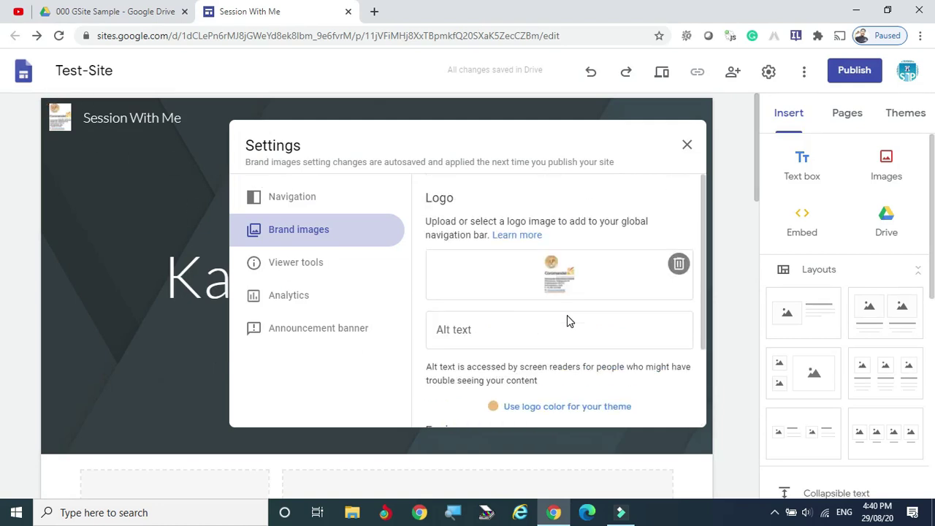
- Remove the Coromandel logo and set the red Vodafone image from the recent Drive files as the site logo
left_click(679, 263)
left_click(529, 269)
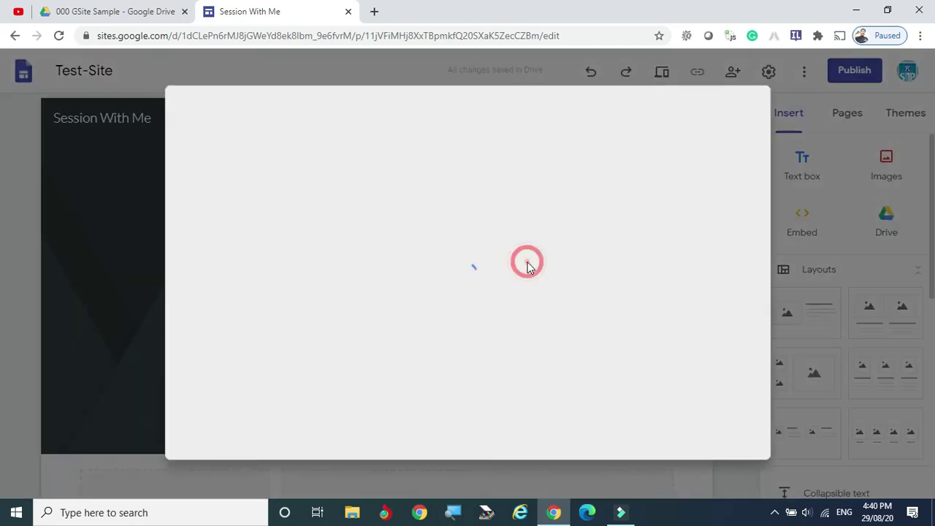
scroll(332, 417, "down", 1)
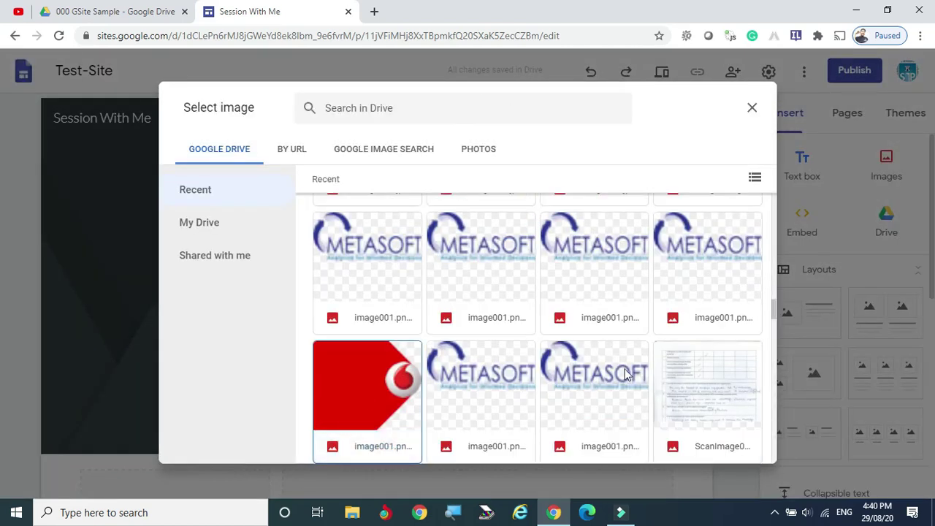
scroll(657, 321, "down", 3)
scroll(632, 307, "down", 3)
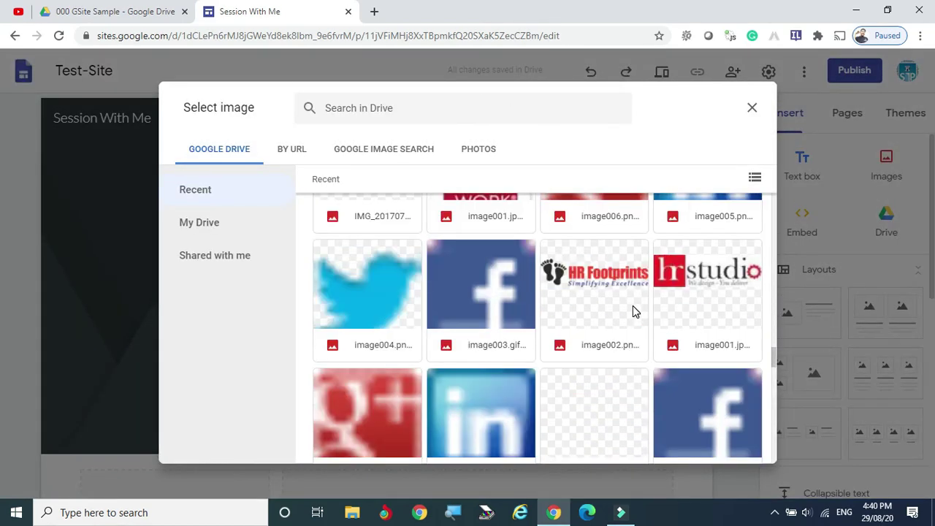
scroll(633, 306, "up", 5)
left_click(367, 261)
left_click(739, 448)
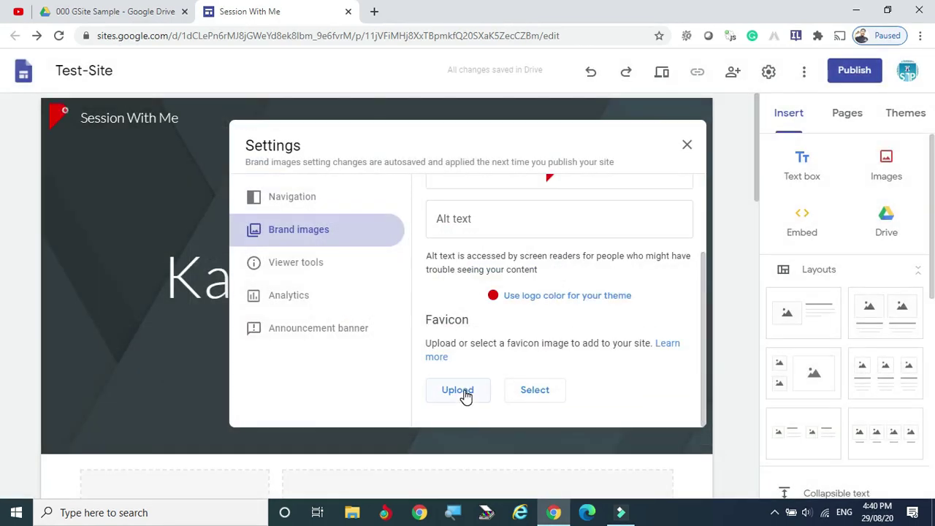
- Browse Photos, Google Image Search, By URL and the My Drive folders as sources for a new logo image
left_click(534, 267)
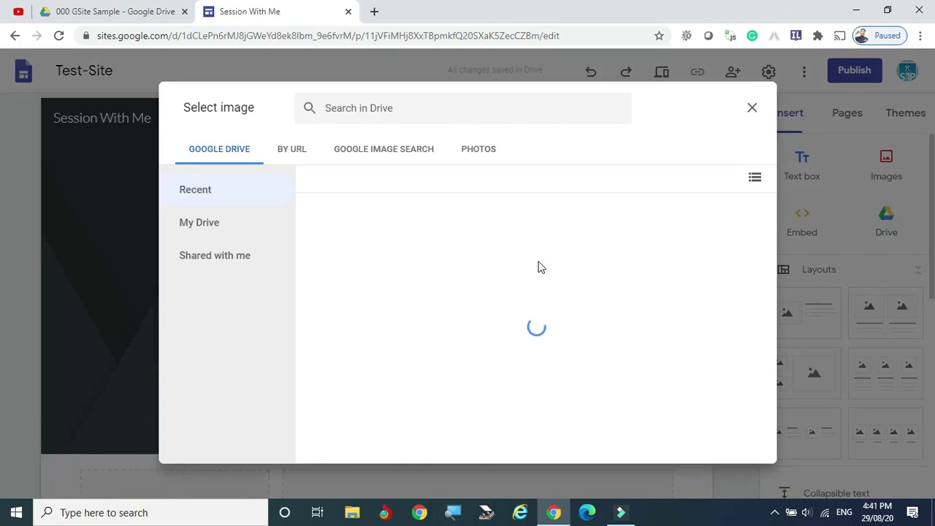
left_click(475, 152)
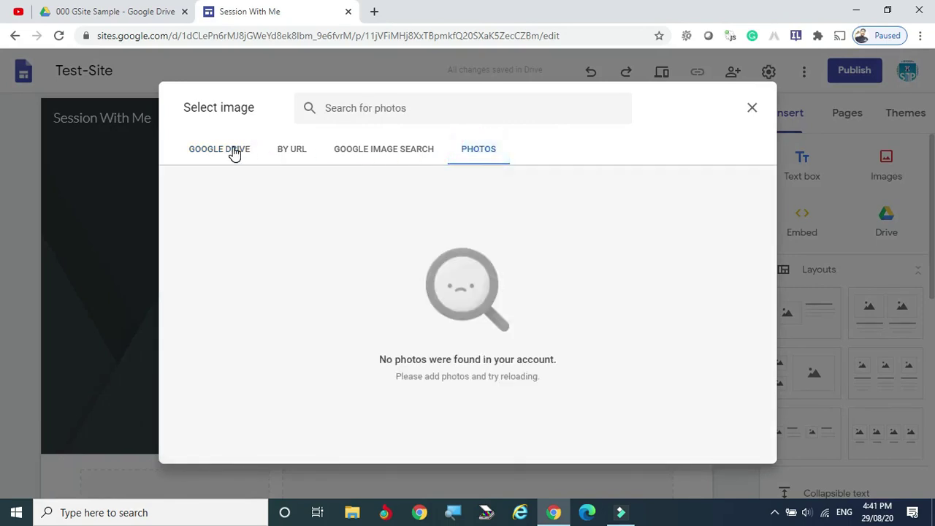
left_click(380, 151)
left_click(292, 151)
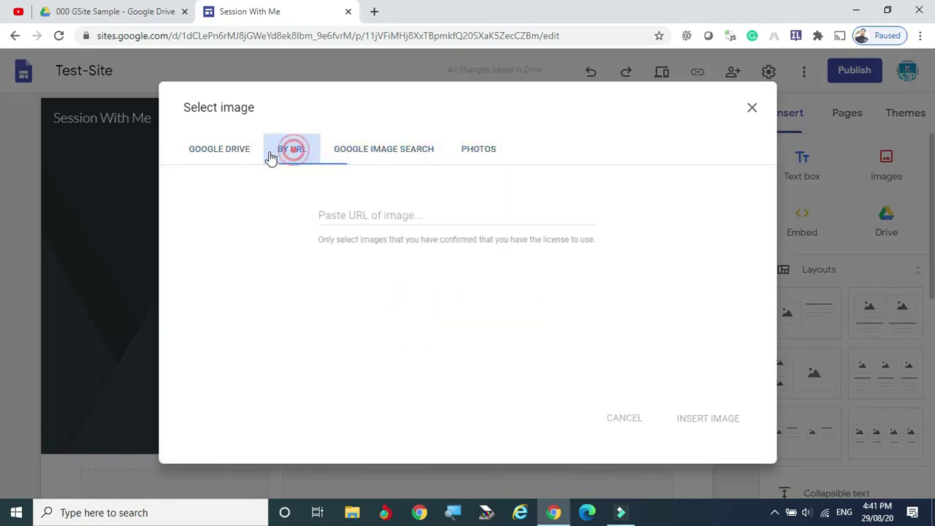
left_click(234, 149)
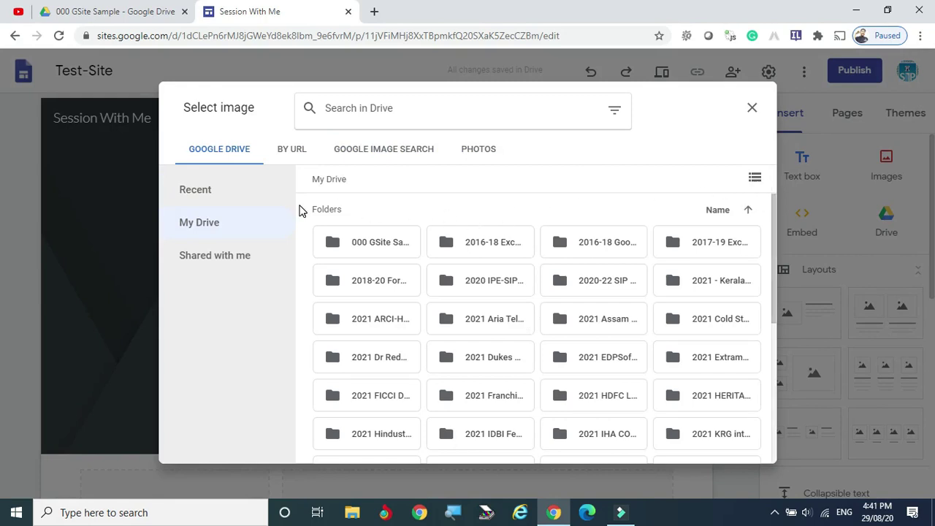
scroll(433, 242, "down", 3)
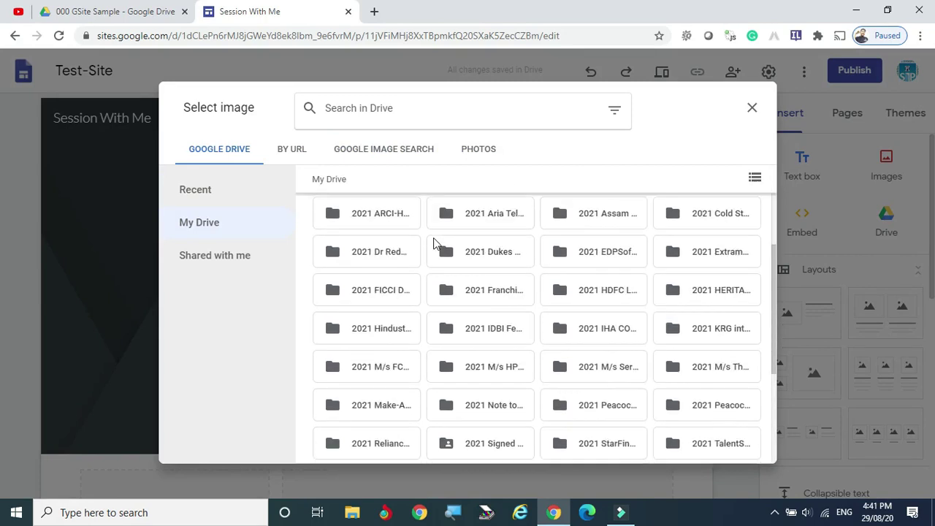
scroll(434, 242, "up", 3)
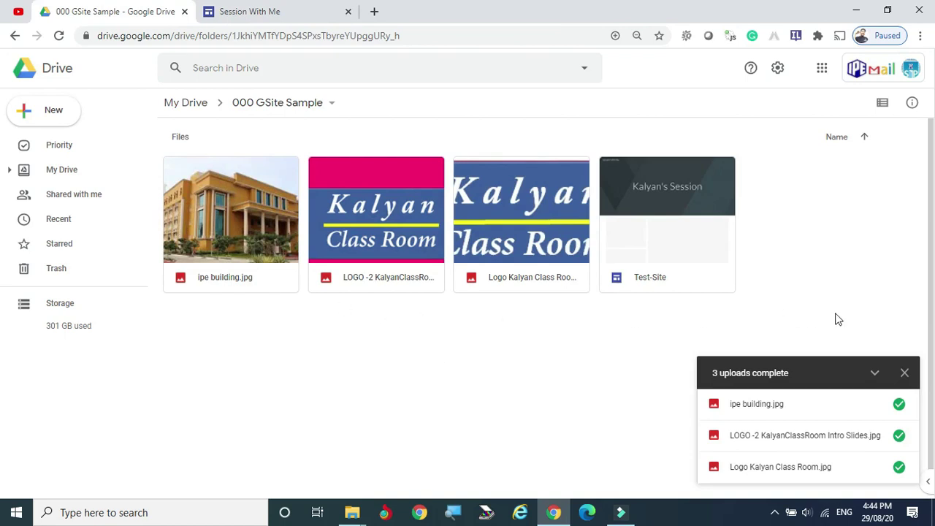
- Dismiss the Drive upload notice, return to the site and insert Logo Kalyan Class Room.jpg from the recent Drive images as the site logo
left_click(904, 372)
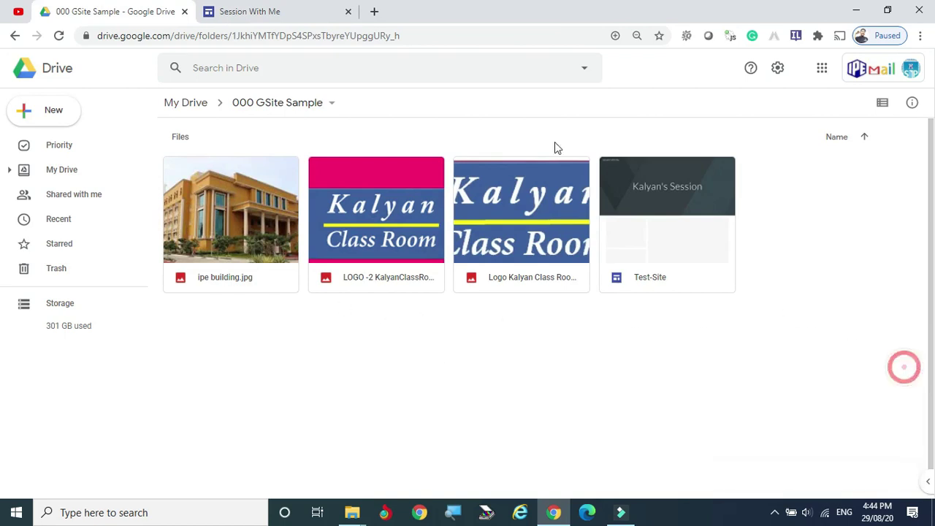
left_click(281, 9)
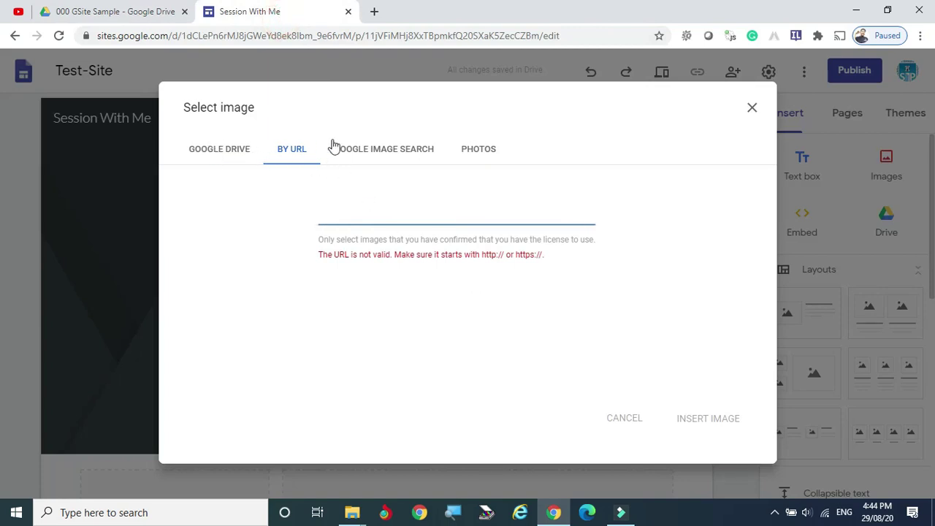
left_click(217, 150)
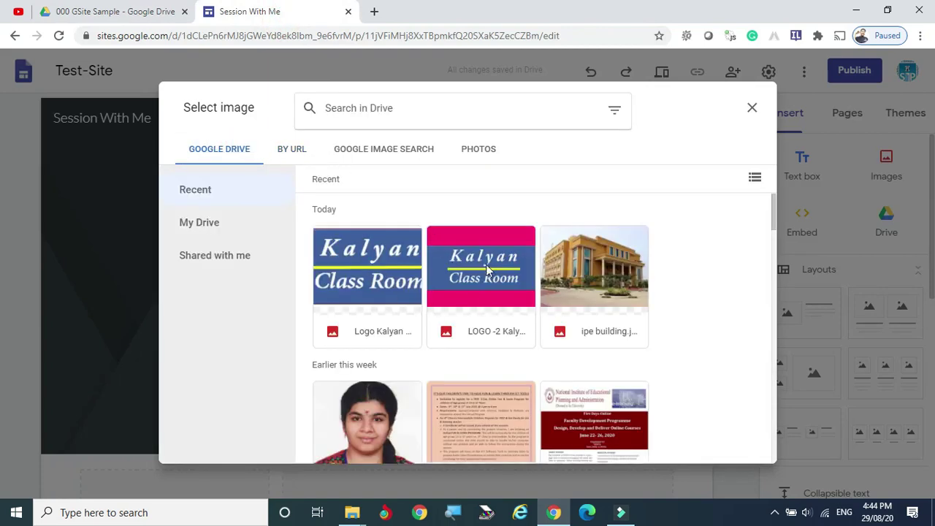
left_click(365, 270)
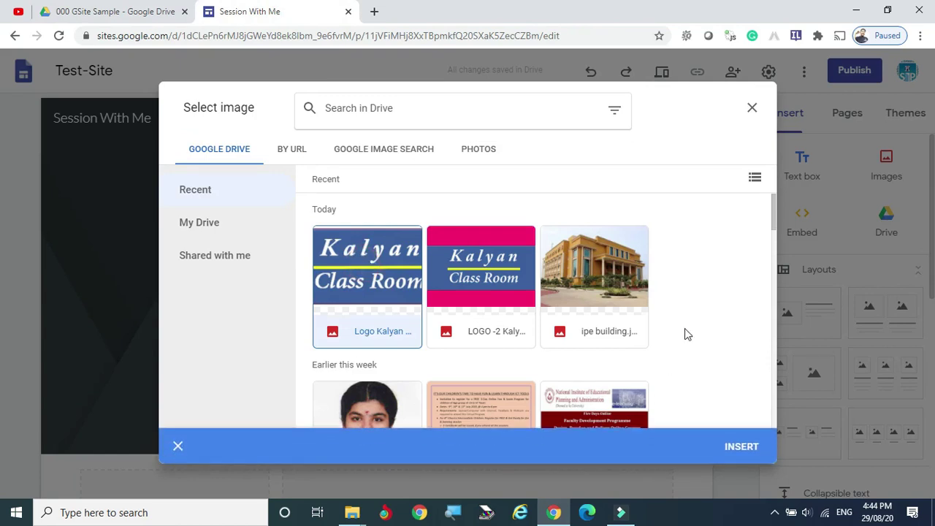
left_click(741, 448)
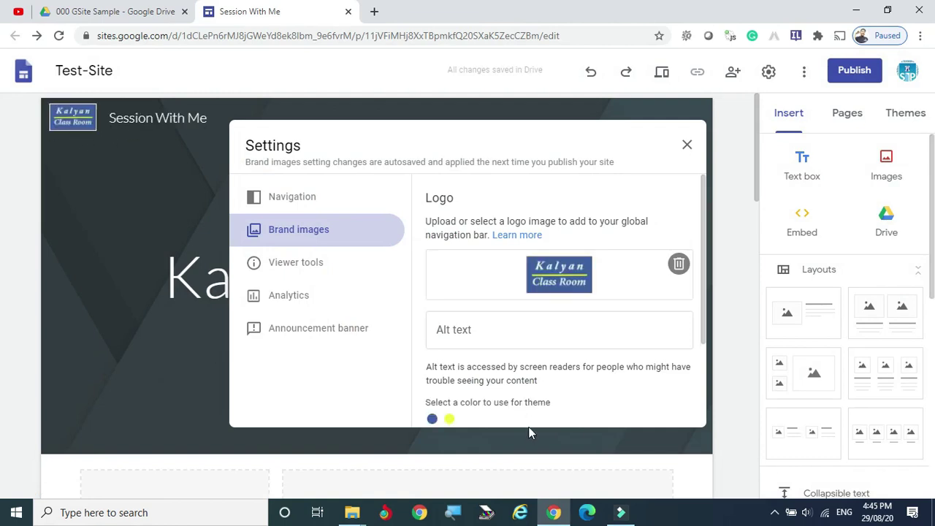
- Set the site favicon to LOGO -2 KalyanClassRoom Intro Slides.jpg from the 000 GSite Sample folder in My Drive
left_click_drag(706, 194, 693, 290)
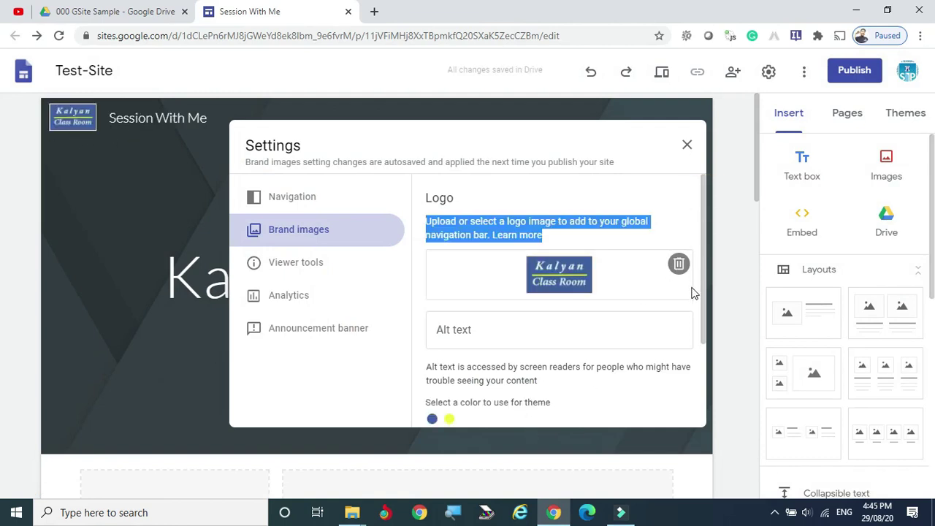
scroll(706, 285, "down", 2)
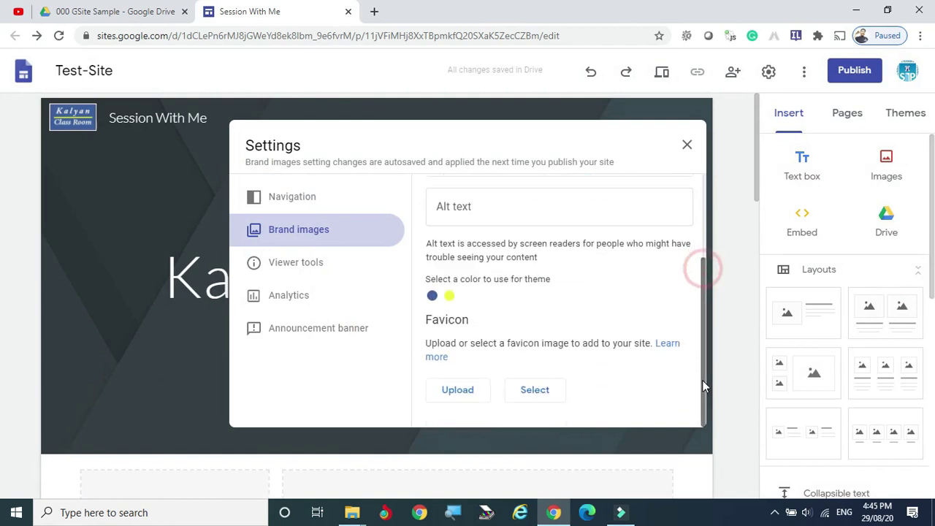
left_click(546, 391)
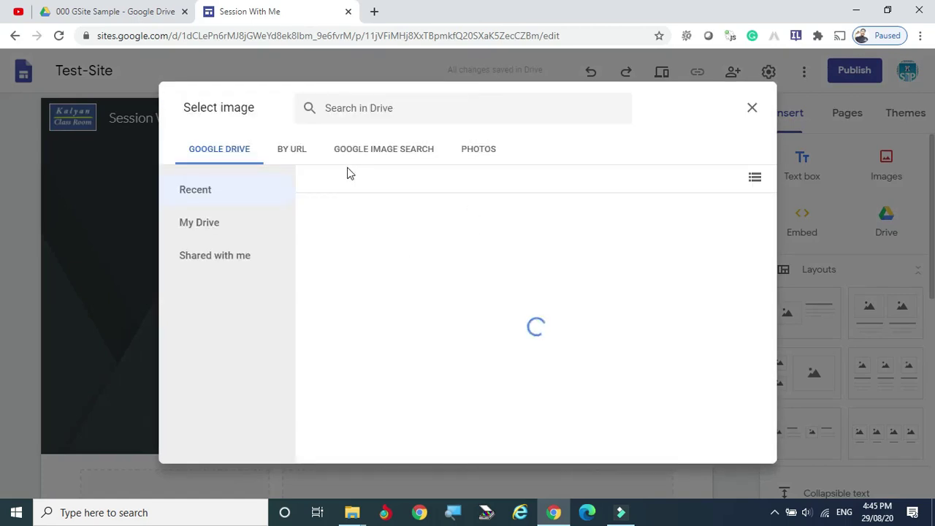
left_click(192, 193)
left_click(193, 225)
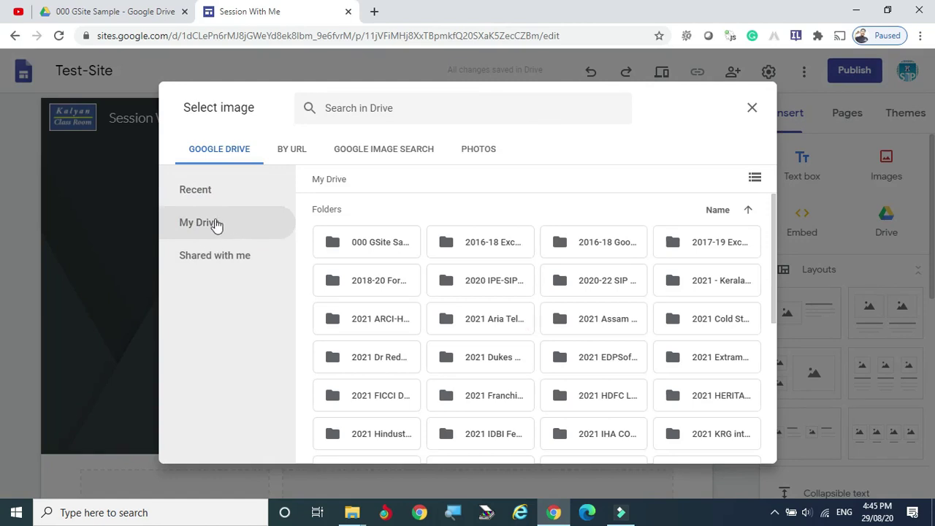
double_click(374, 251)
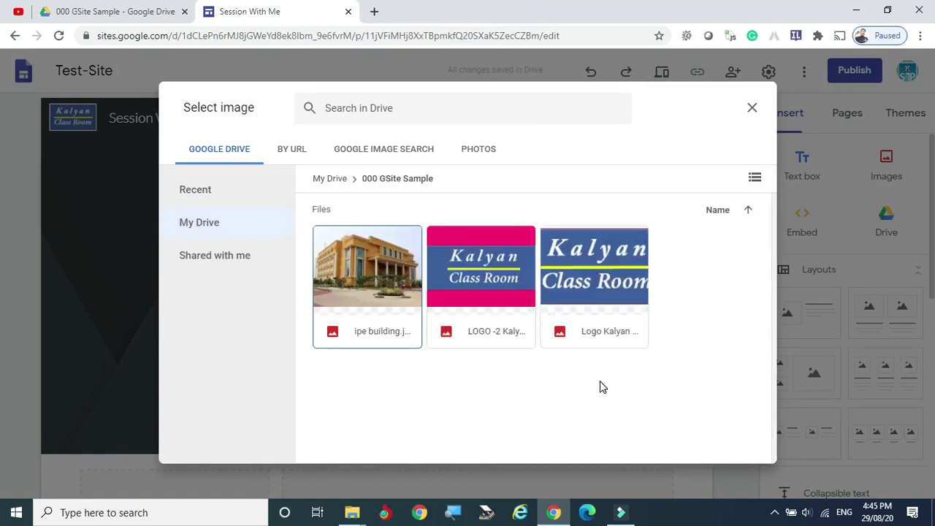
key("Right")
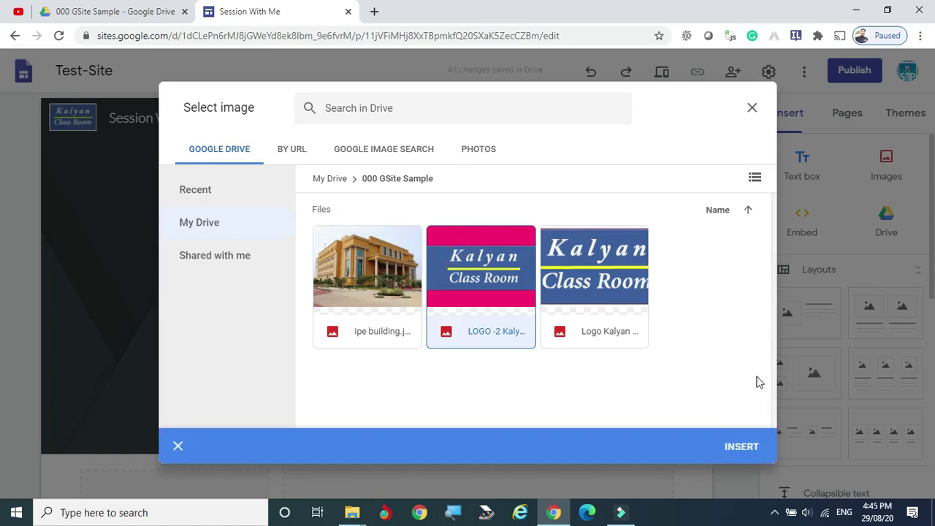
left_click(739, 446)
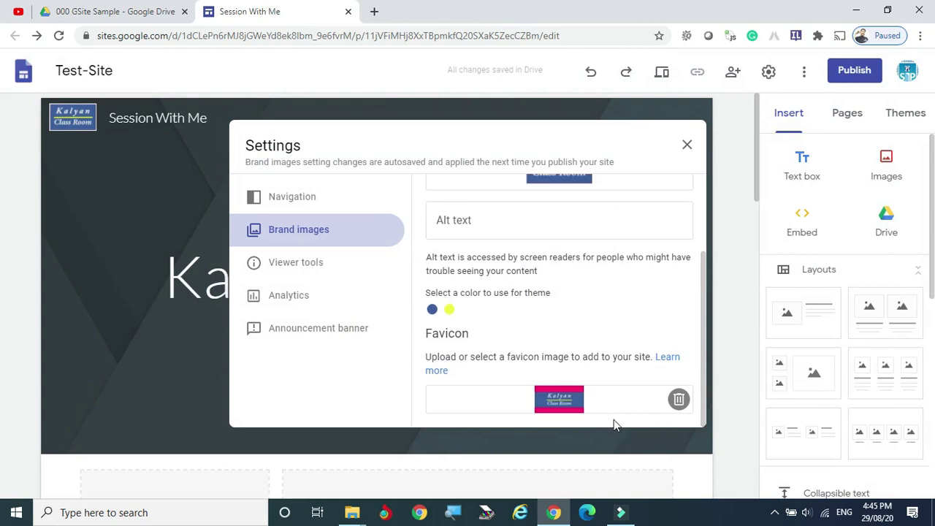
triple_click(657, 372)
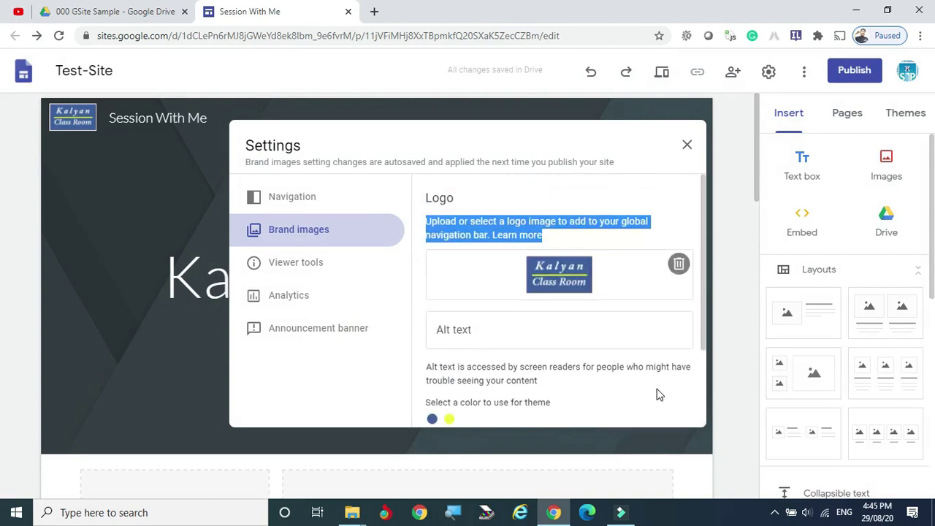
- Check the favicon in the brand images settings, close the settings and preview the site
left_click_drag(703, 225, 705, 365)
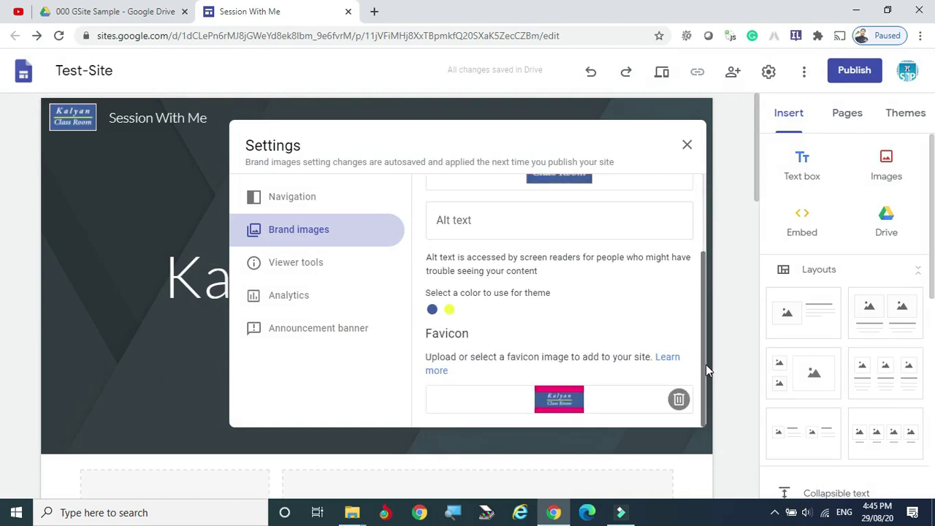
left_click(343, 167)
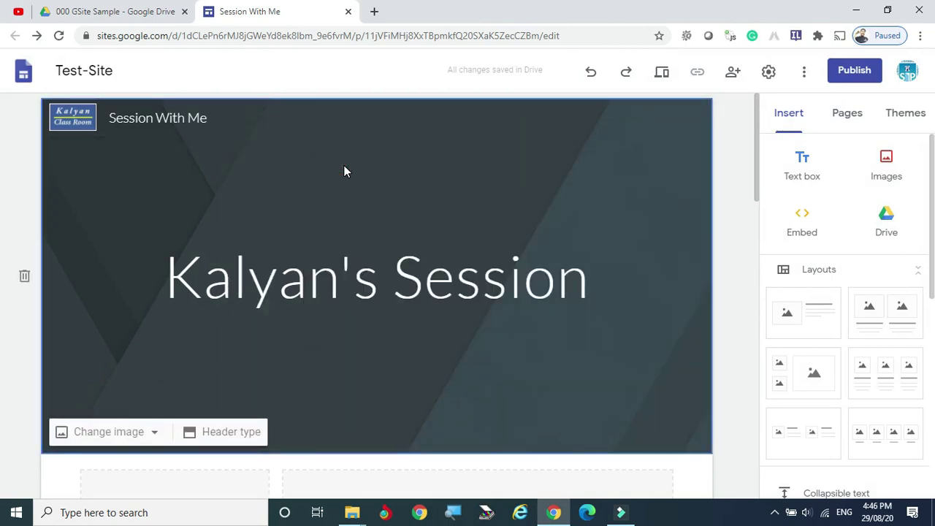
left_click(662, 75)
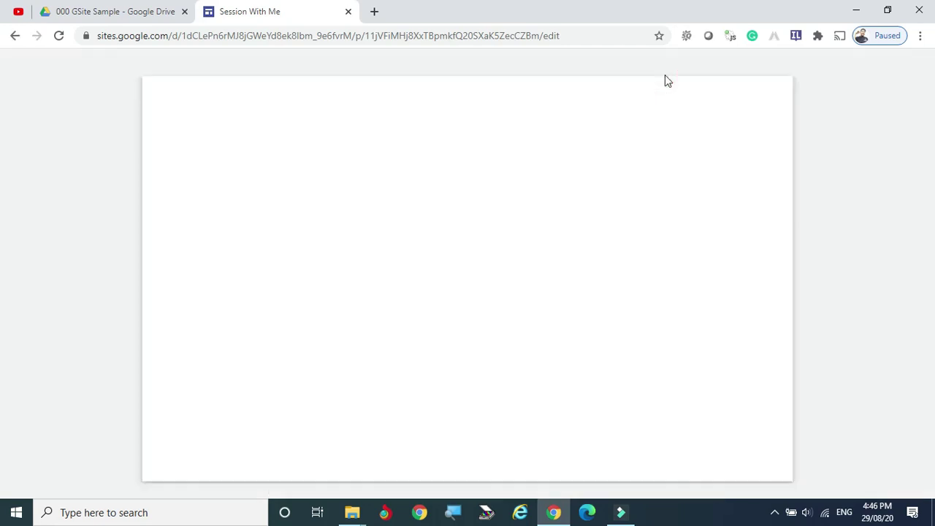
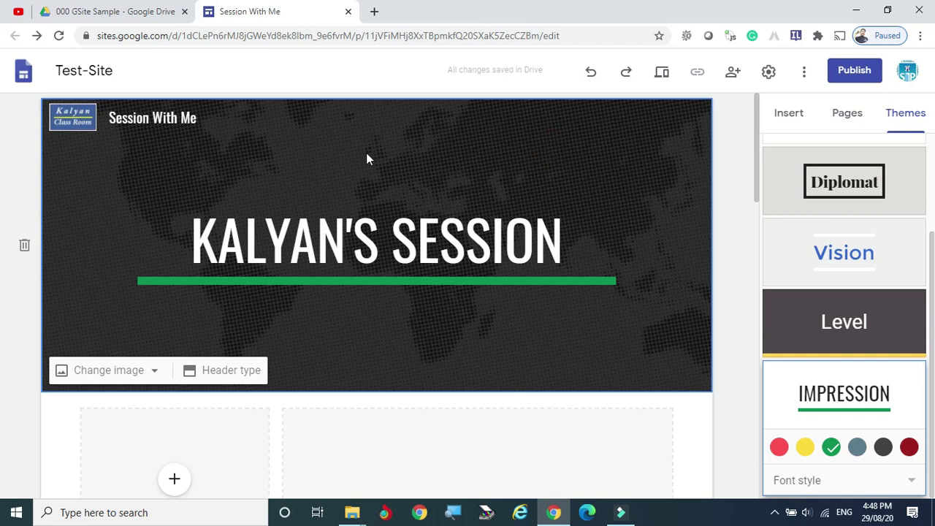
- Change the header image to the gallery photo of a laptop, coffee cup and notebook on a wooden desk
left_click(117, 371)
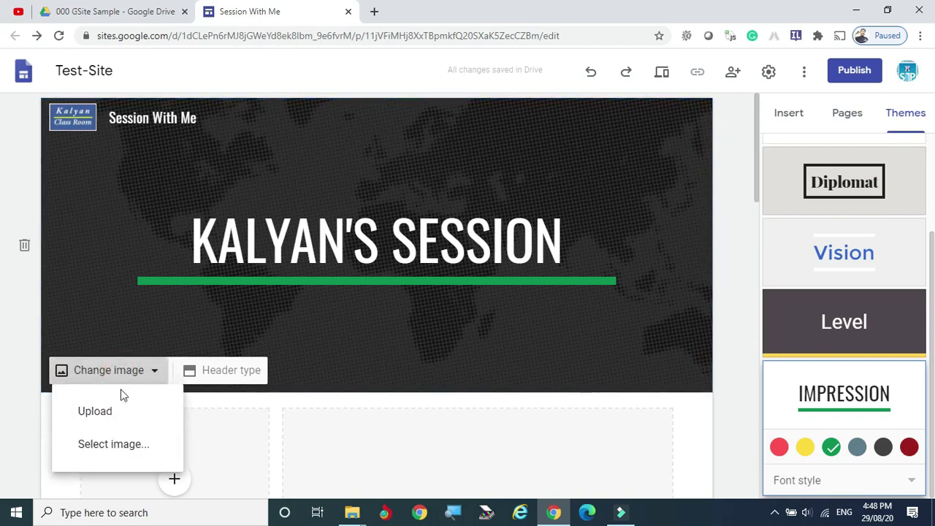
left_click(119, 445)
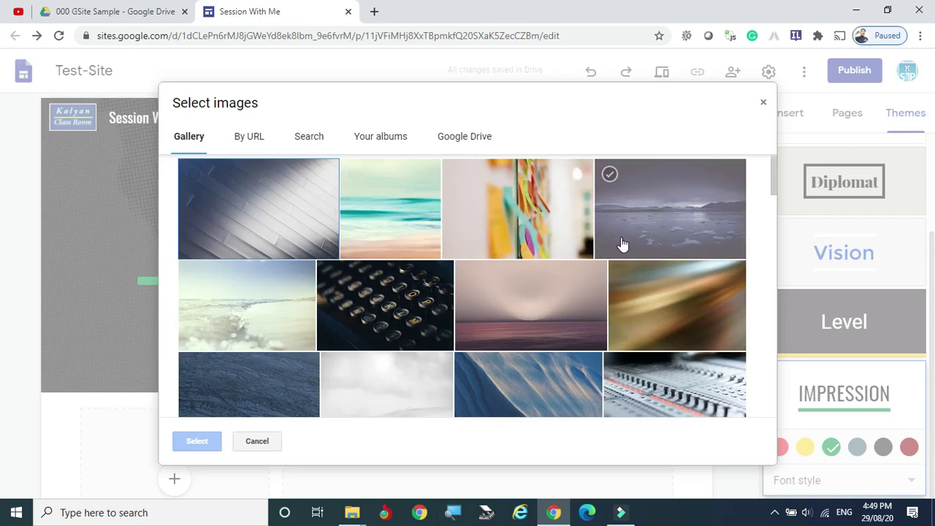
scroll(643, 241, "down", 3)
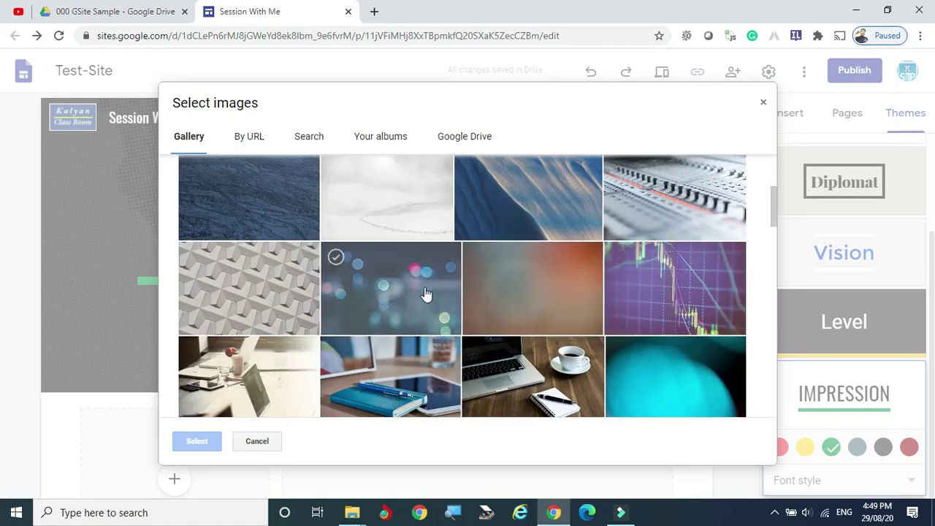
scroll(511, 292, "down", 3)
scroll(546, 292, "down", 3)
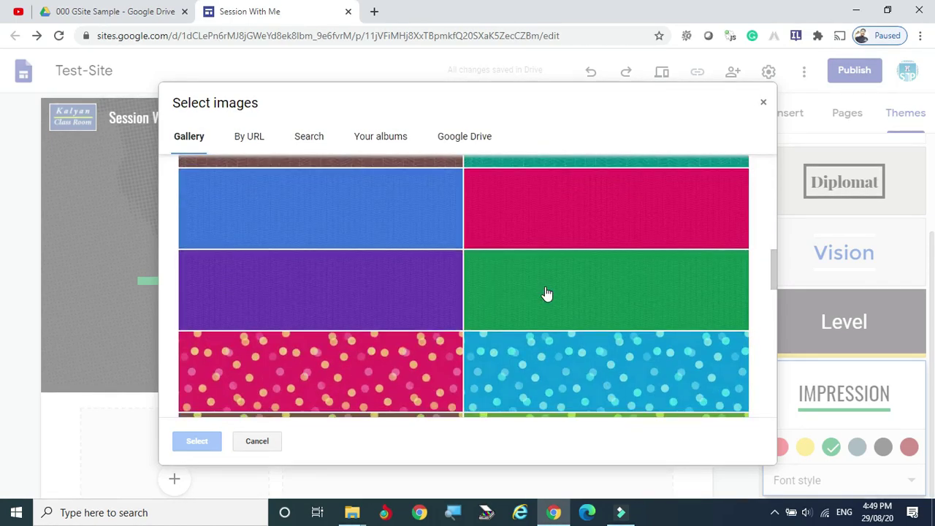
scroll(546, 292, "up", 6)
scroll(546, 292, "down", 2)
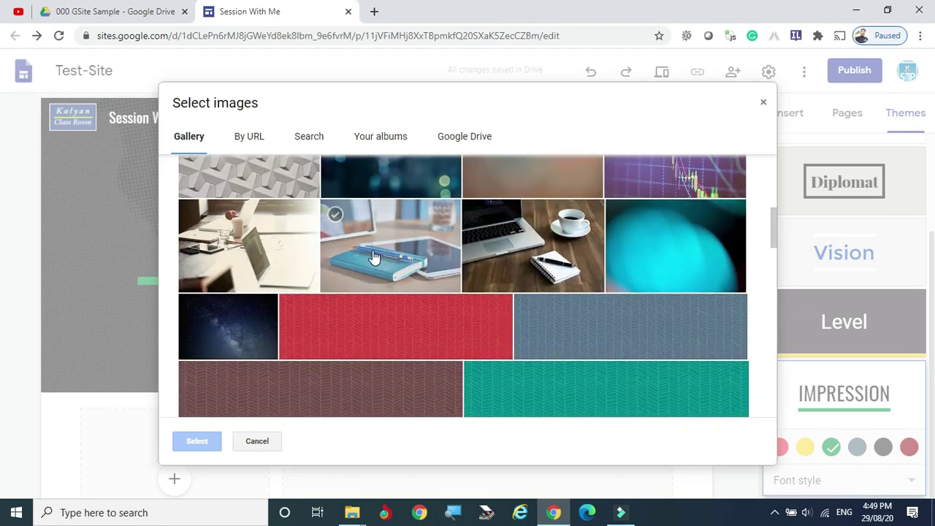
left_click(511, 243)
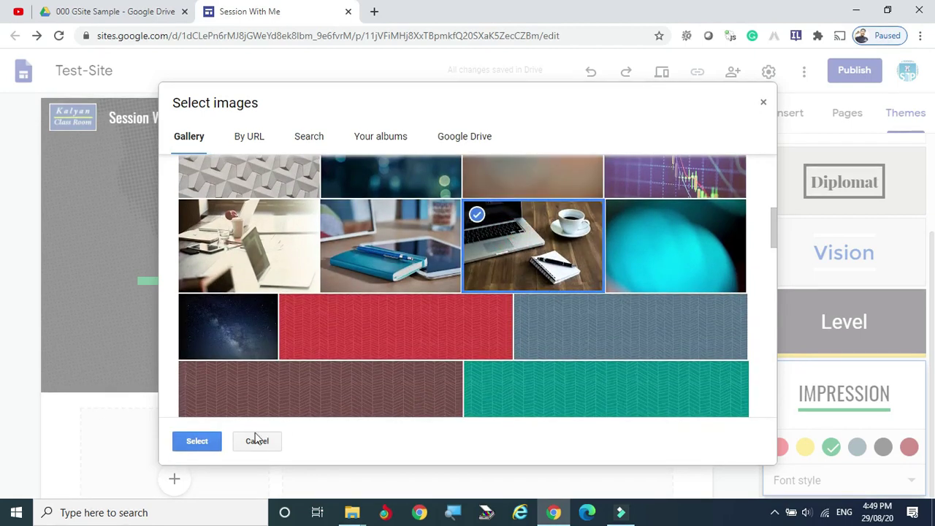
left_click(196, 442)
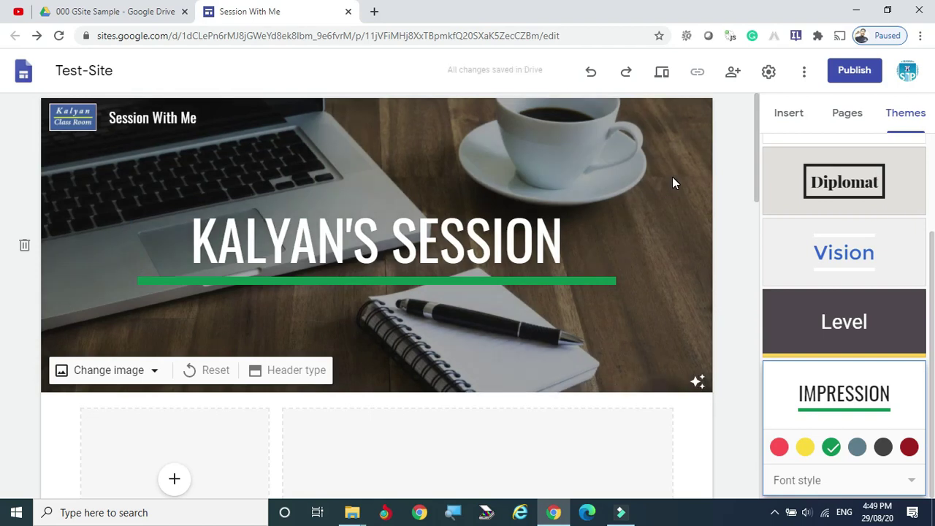
left_click(672, 177)
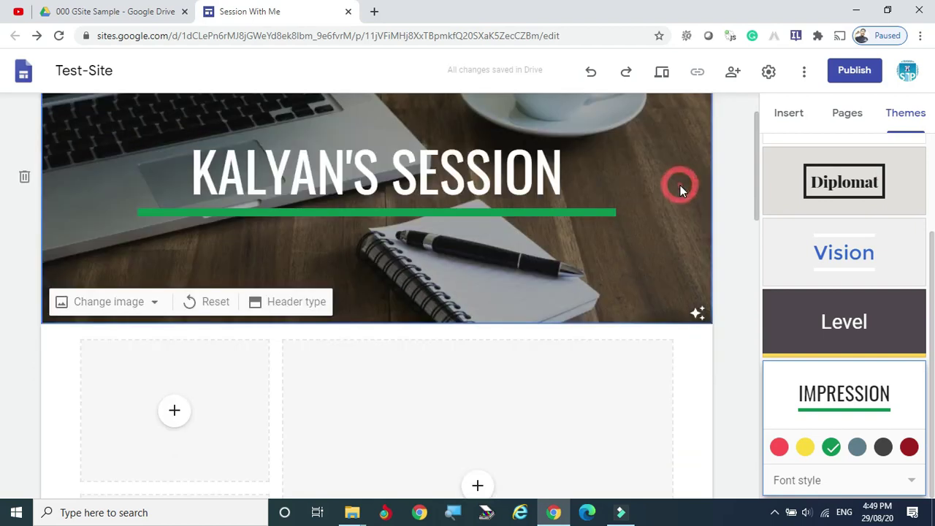
- Search Google for pexels.com in a new browser tab and open the Pexels free stock photos site
left_click(374, 12)
type("google")
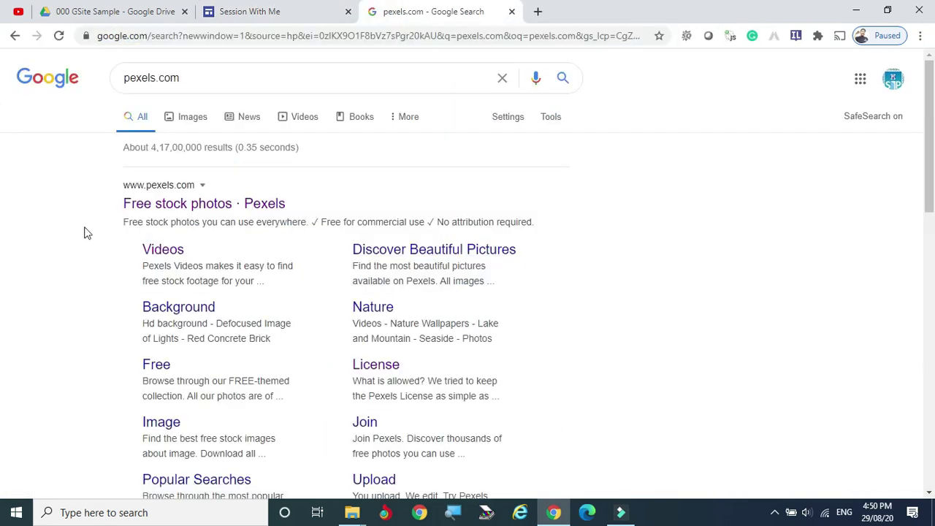
left_click(184, 214)
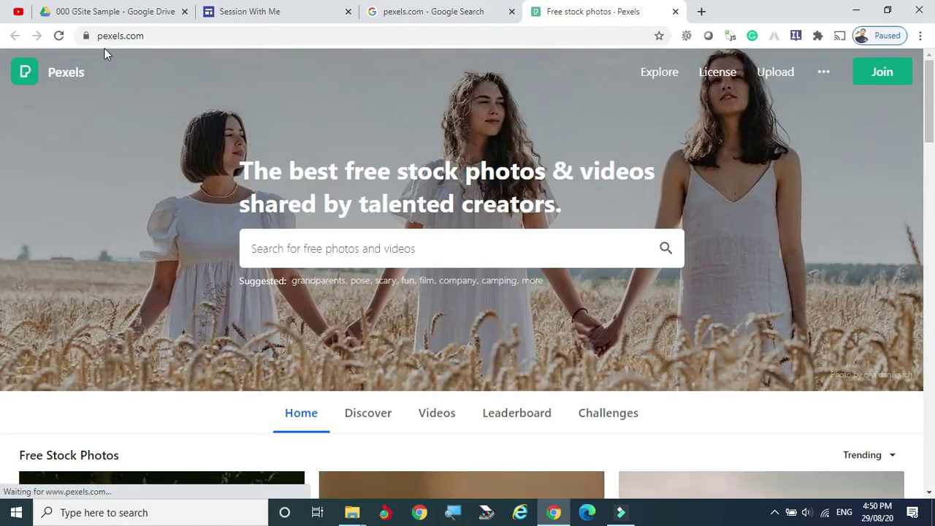
- Search Pexels for "banner images for google site" and browse down to the photo of a woman sitting on a bed
left_click(388, 240)
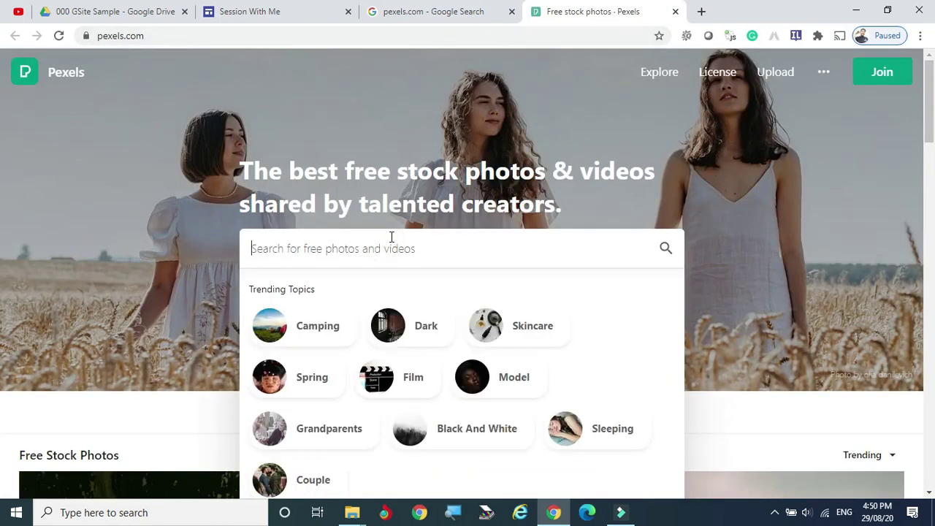
type("banner images")
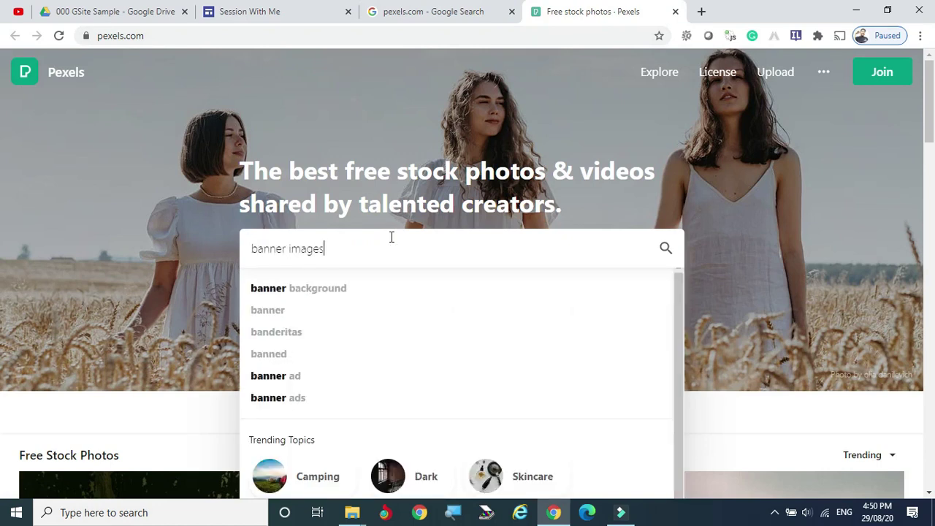
type(" for")
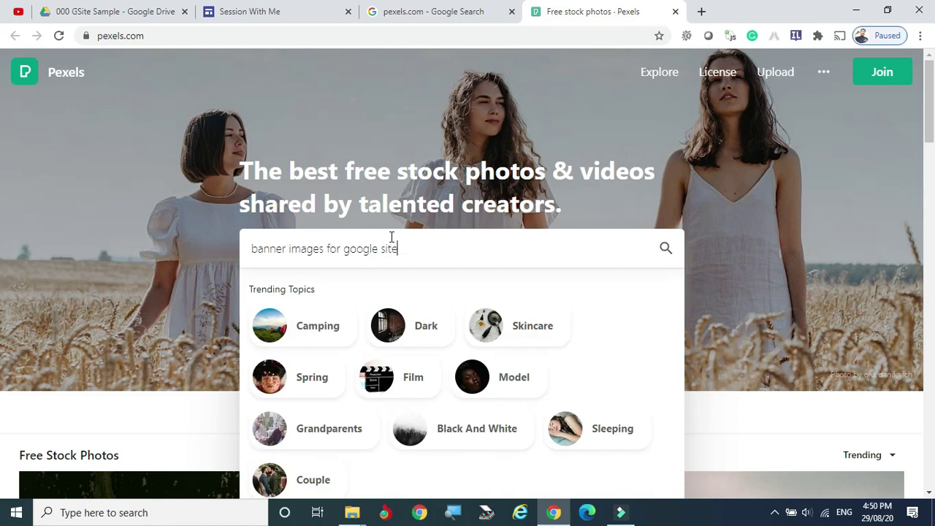
type("google site")
key("Return")
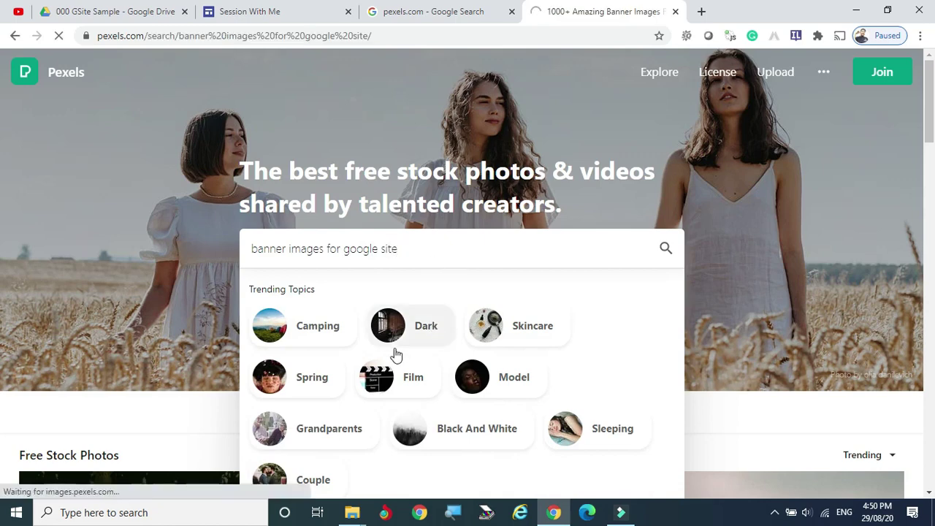
scroll(467, 307, "down", 10)
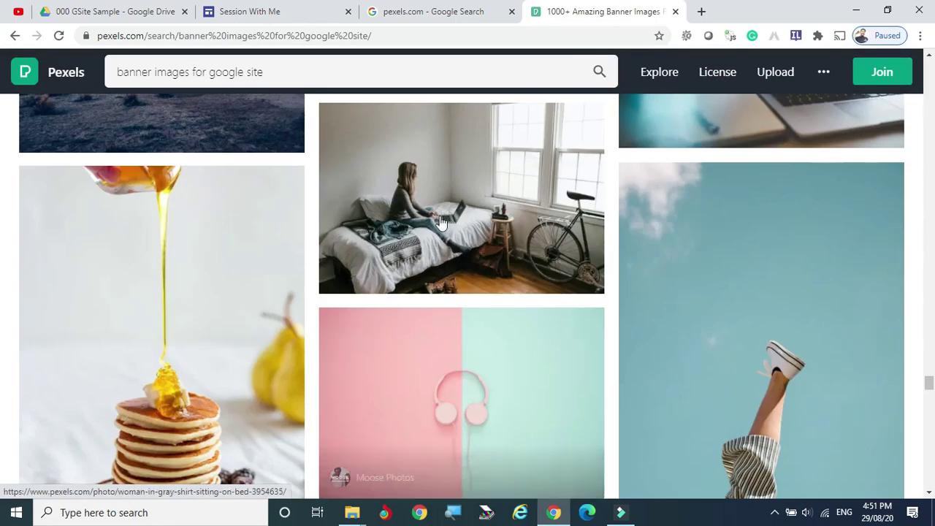
right_click(496, 168)
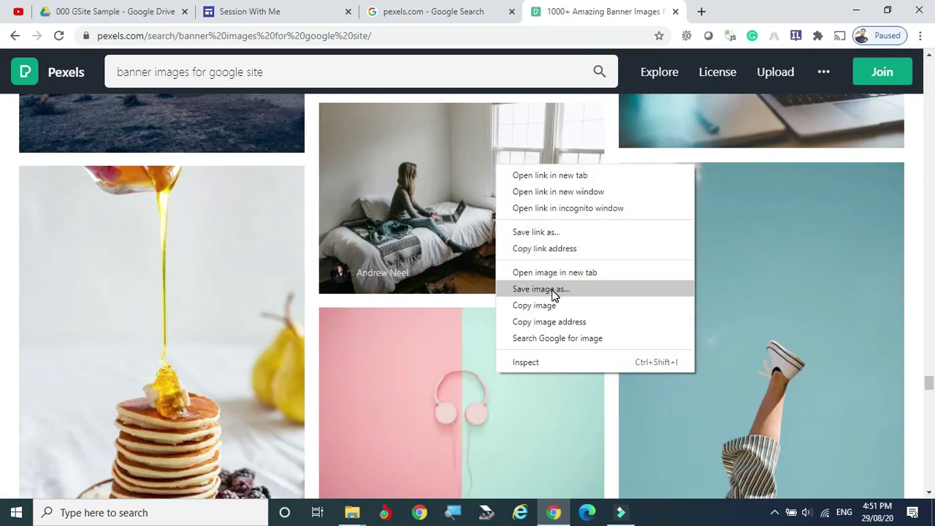
left_click(548, 232)
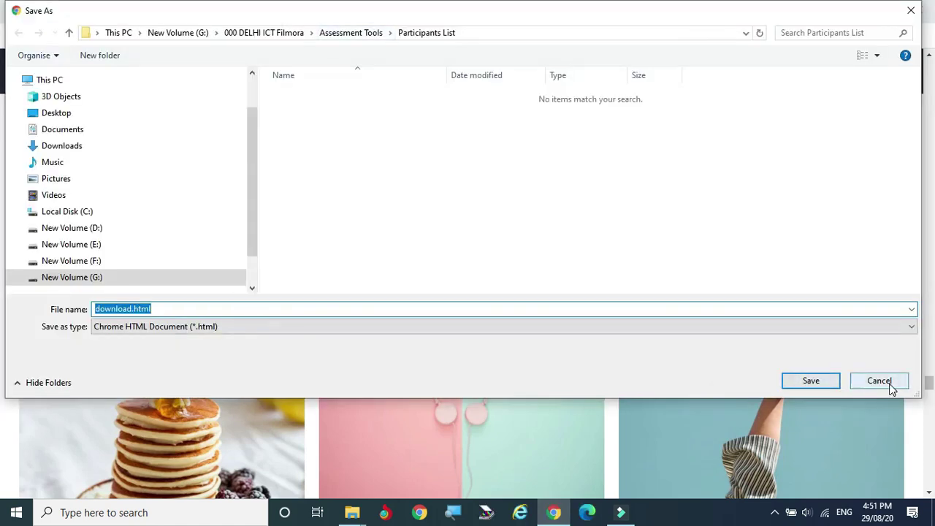
left_click(886, 383)
- Return to the site and try D:\KalyanClassRoom Logo.png as the image URL for a new header image
left_click(400, 11)
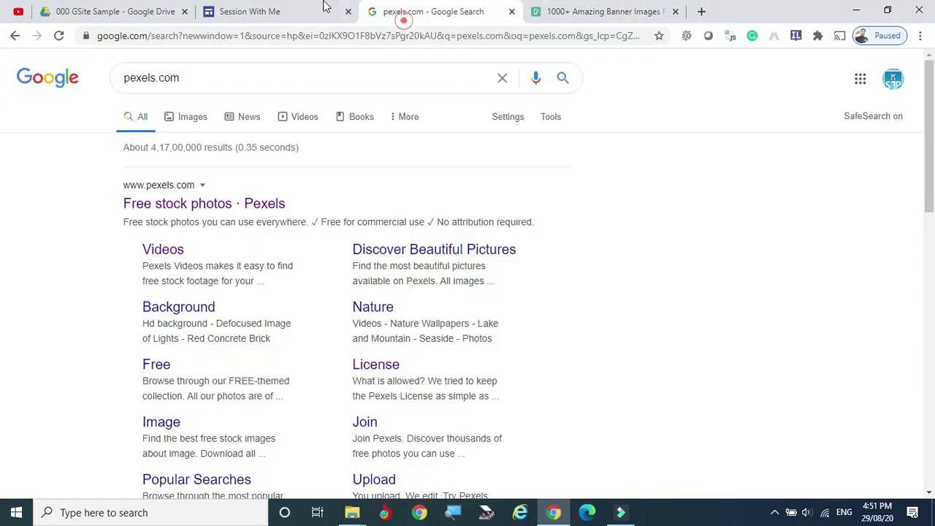
left_click(231, 12)
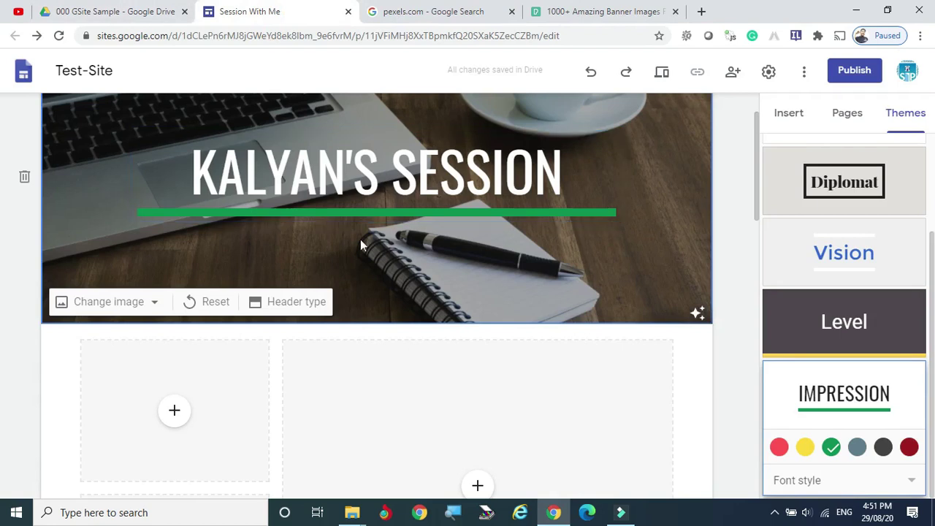
left_click(153, 302)
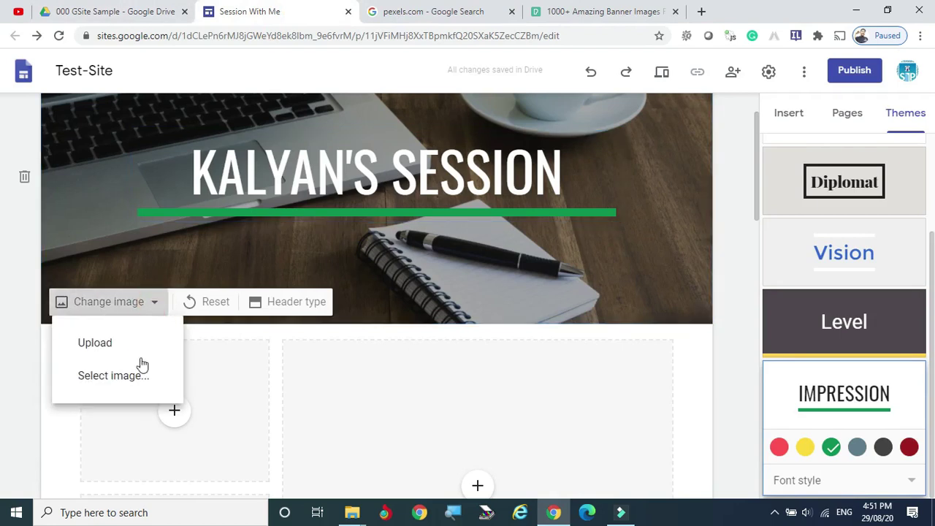
left_click(125, 384)
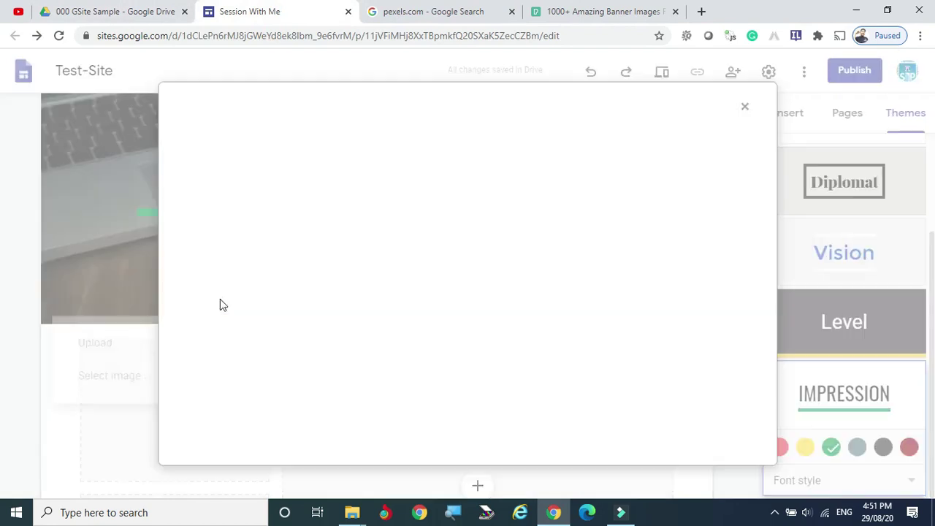
left_click(248, 139)
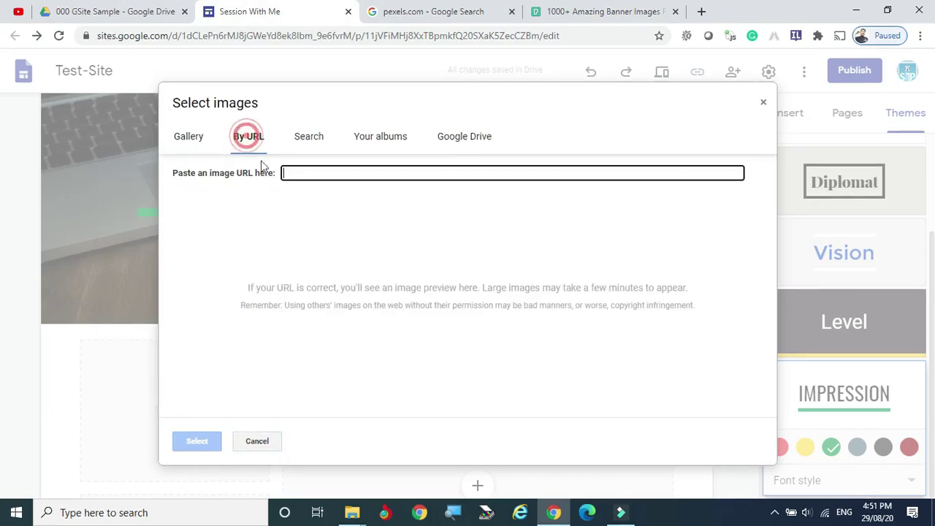
left_click(341, 175)
type("D:\\KalyanClassRoom Logo.png")
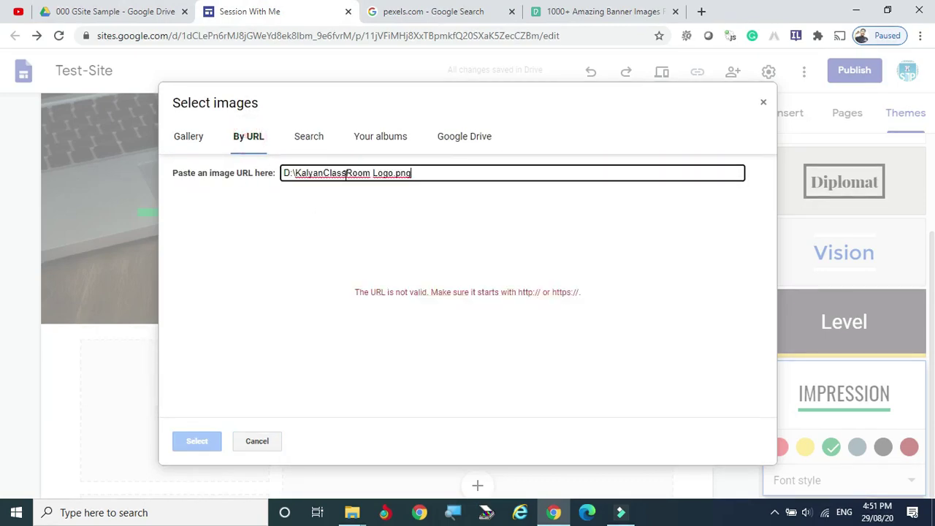
- Copy the image address of the woman-on-bed photo from Pexels and use it as the URL of the site's header image
left_click(552, 11)
right_click(475, 236)
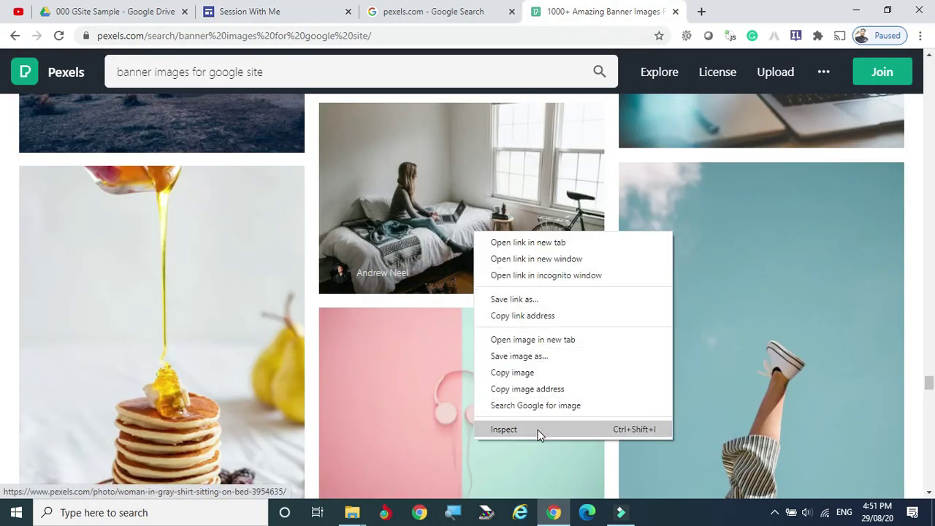
left_click(566, 392)
left_click(272, 17)
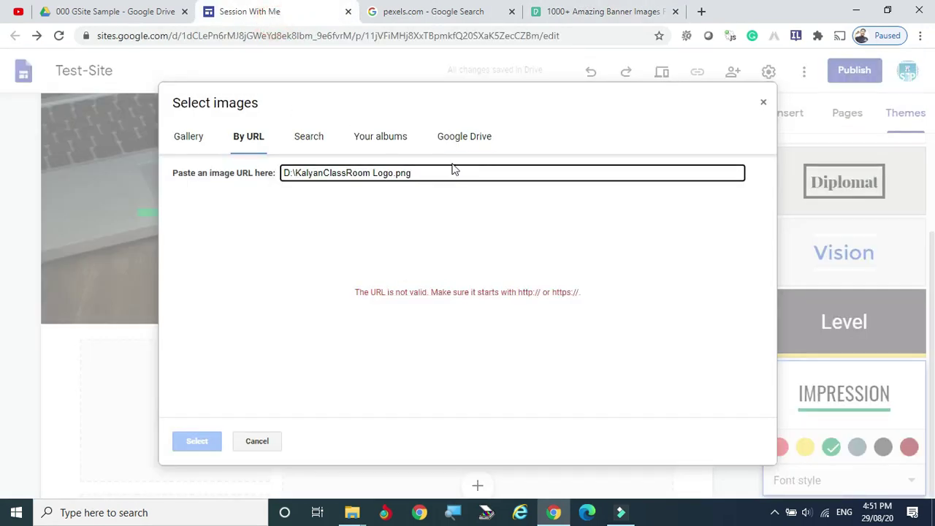
left_click_drag(434, 173, 169, 184)
key("ctrl+v")
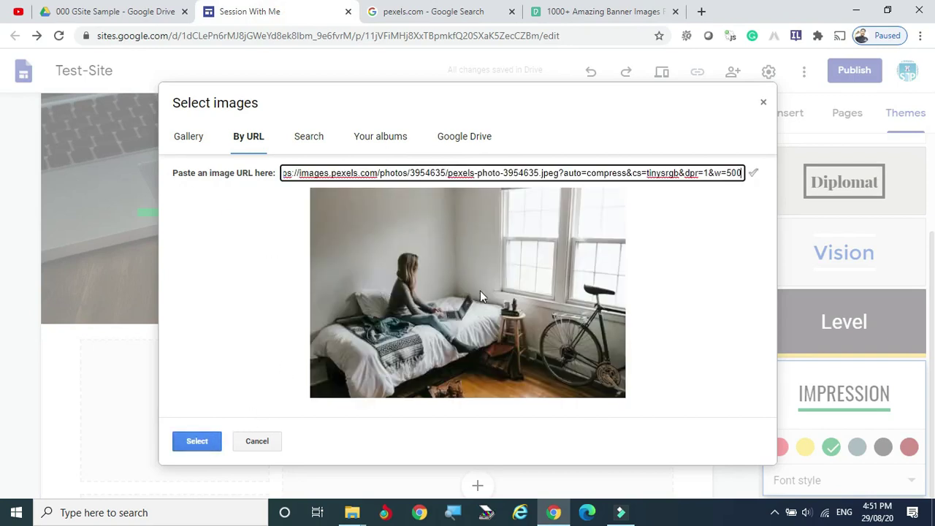
left_click(197, 442)
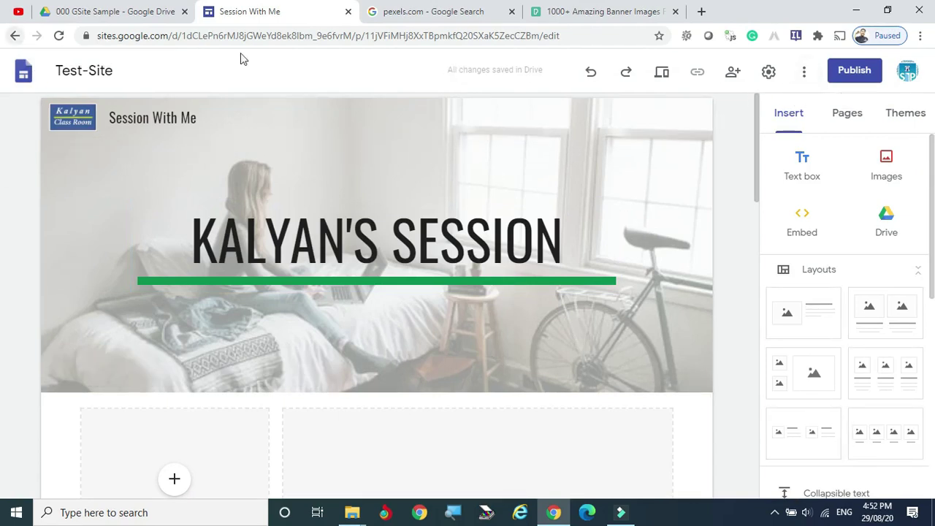
- Preview the site with its new header image, then exit the preview
left_click(656, 73)
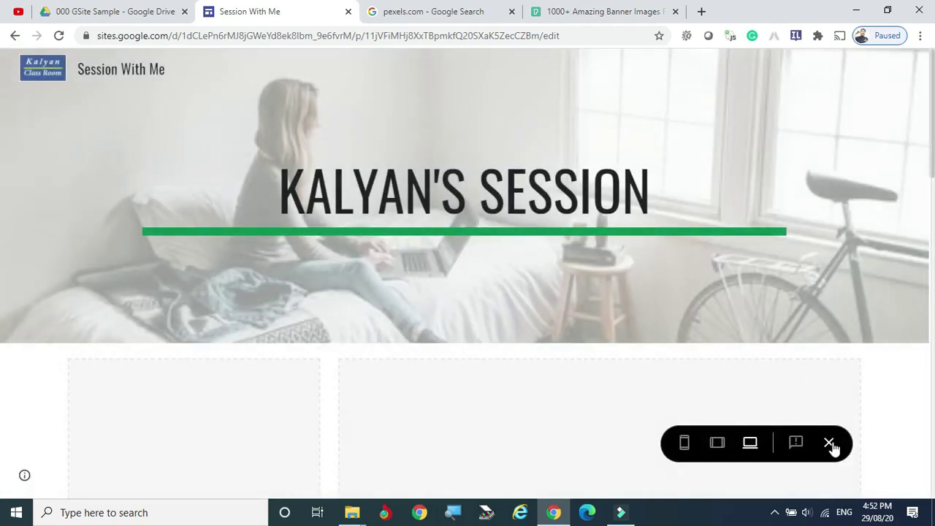
left_click(828, 442)
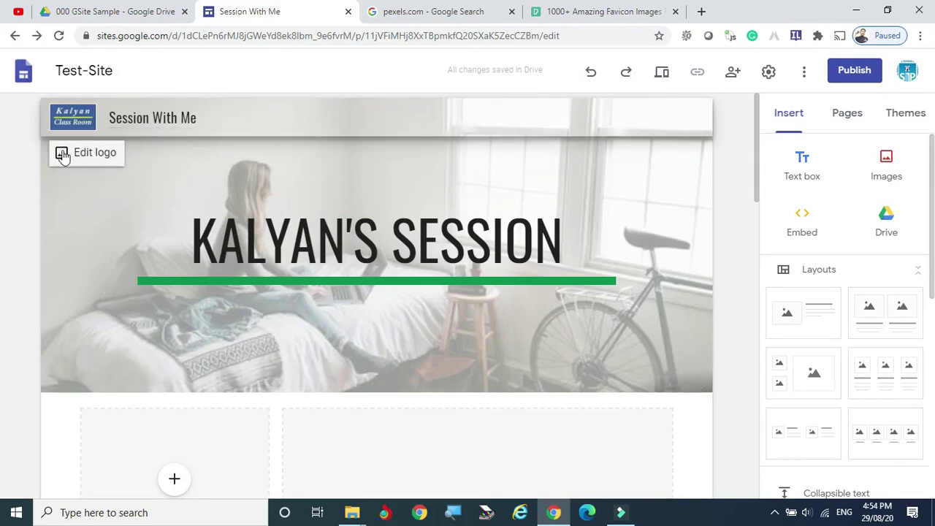
- In the site's navigation settings, switch the mode to Side and back to Top
mouse_move(99, 182)
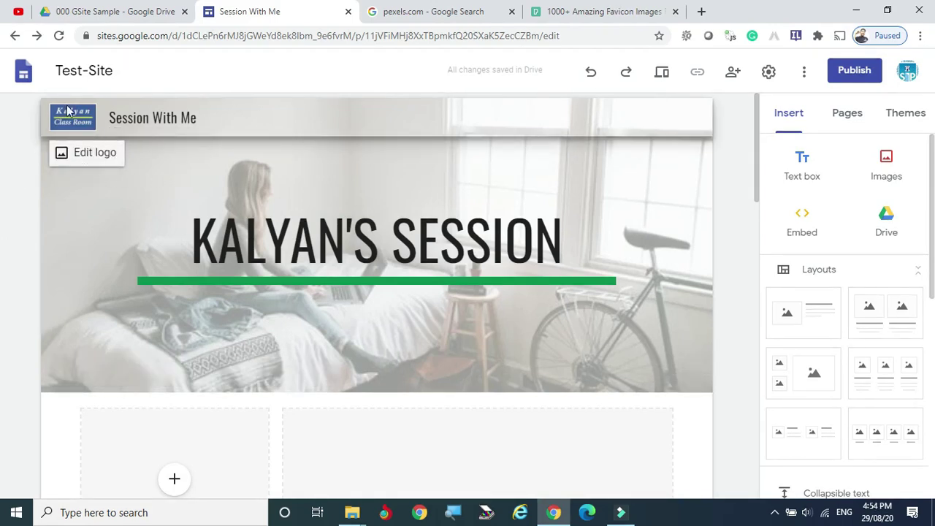
left_click(768, 74)
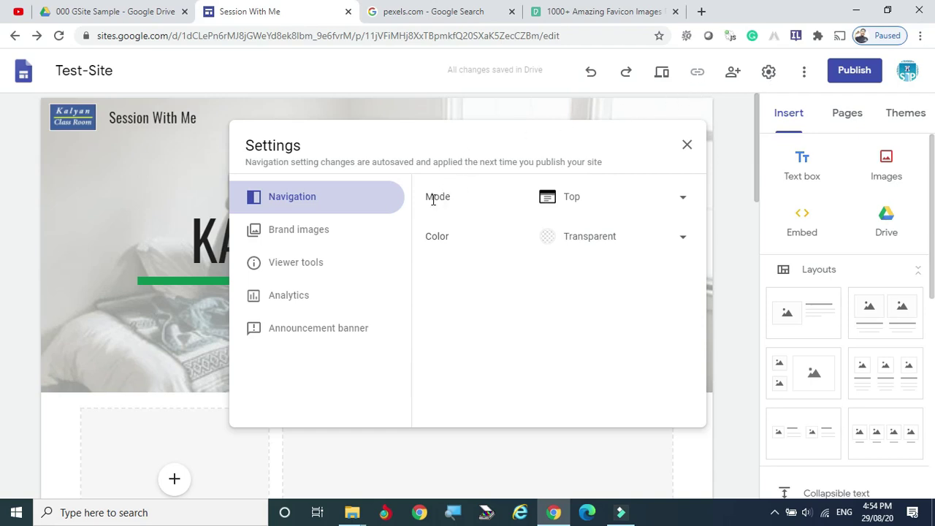
left_click(683, 197)
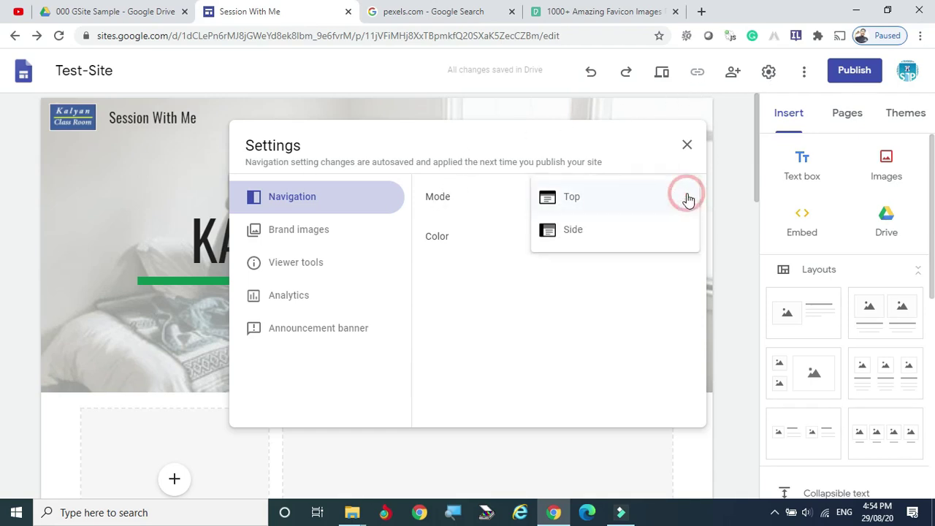
left_click(573, 231)
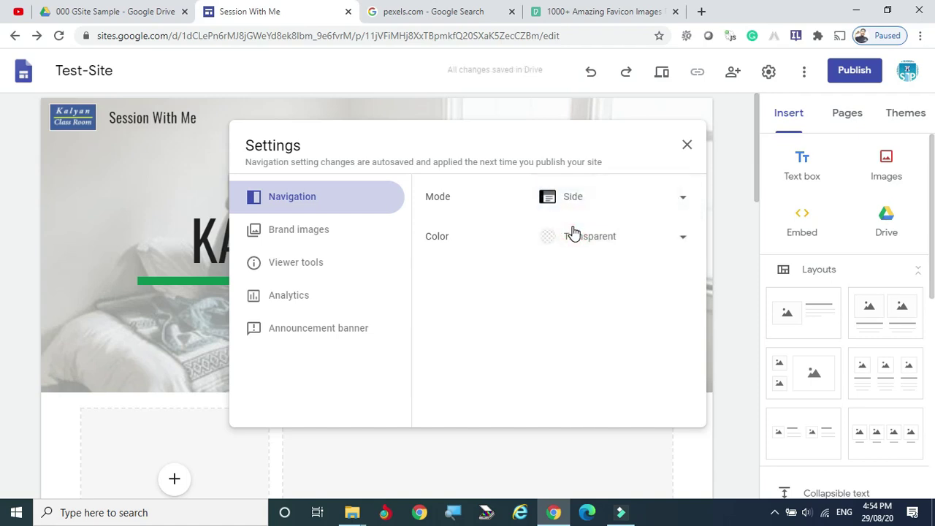
left_click(685, 203)
left_click(564, 165)
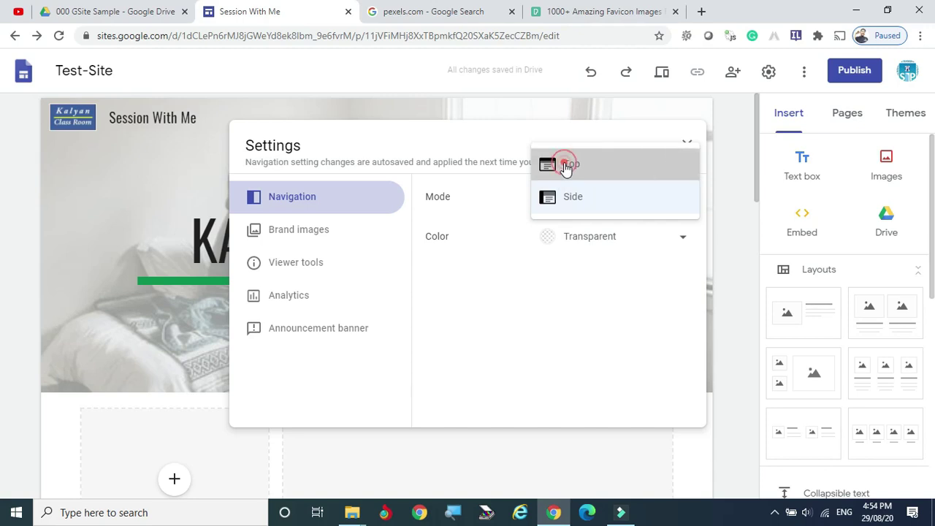
double_click(560, 131)
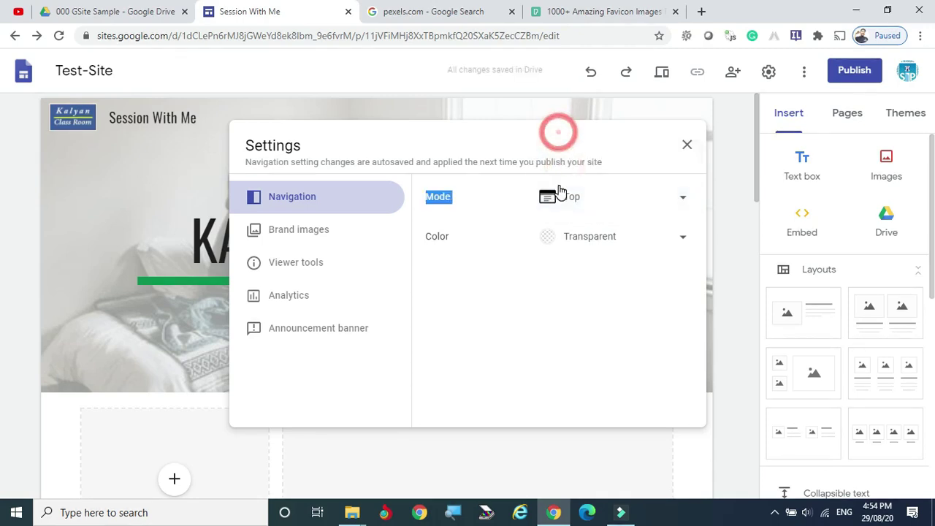
- Set the site's navigation mode to Side, look through the navigation color options, and close the settings
left_click(684, 200)
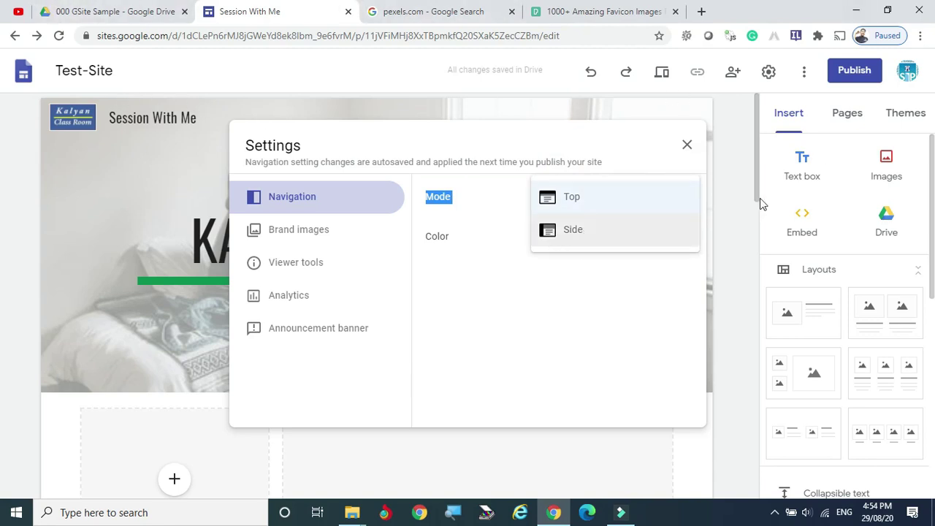
left_click(553, 230)
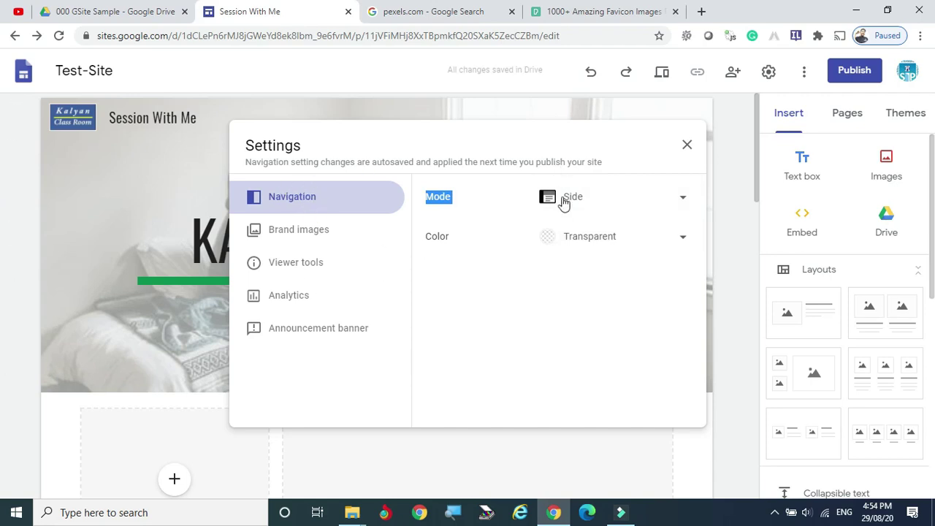
left_click(682, 237)
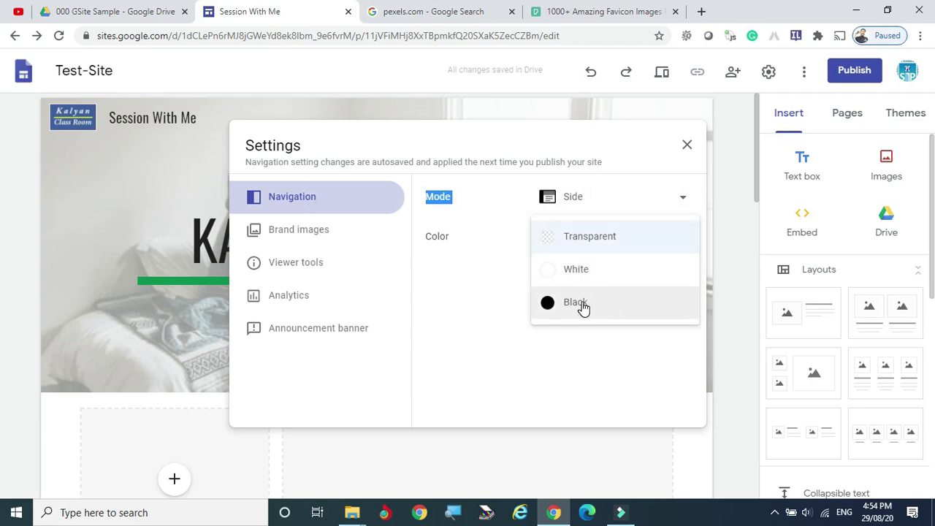
left_click(429, 238)
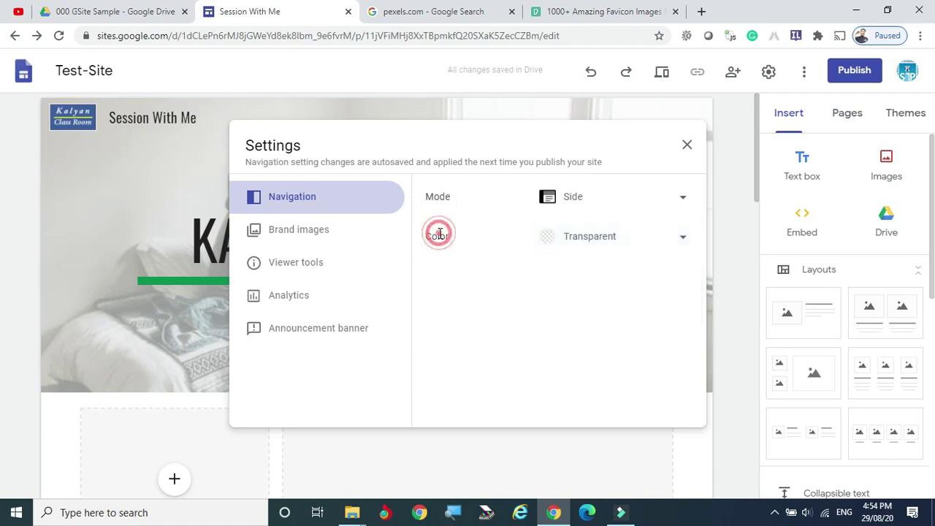
left_click(551, 241)
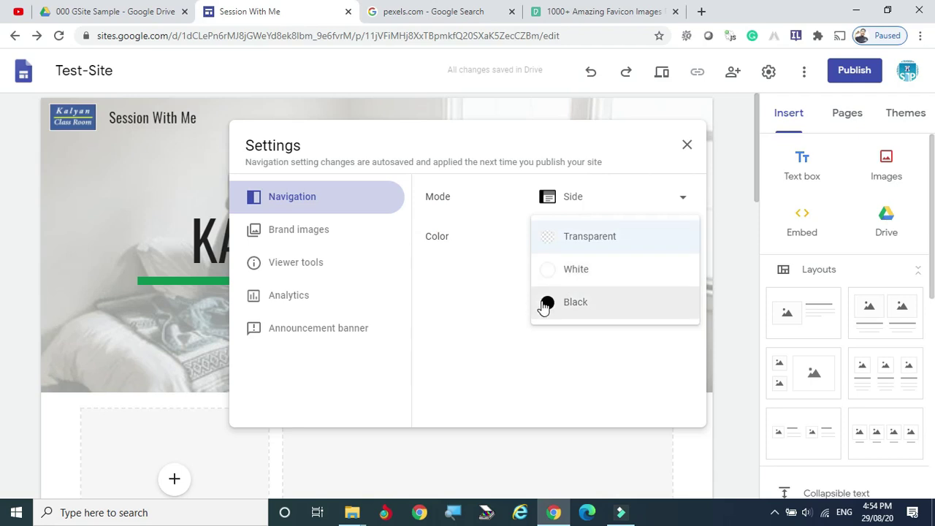
left_click(505, 307)
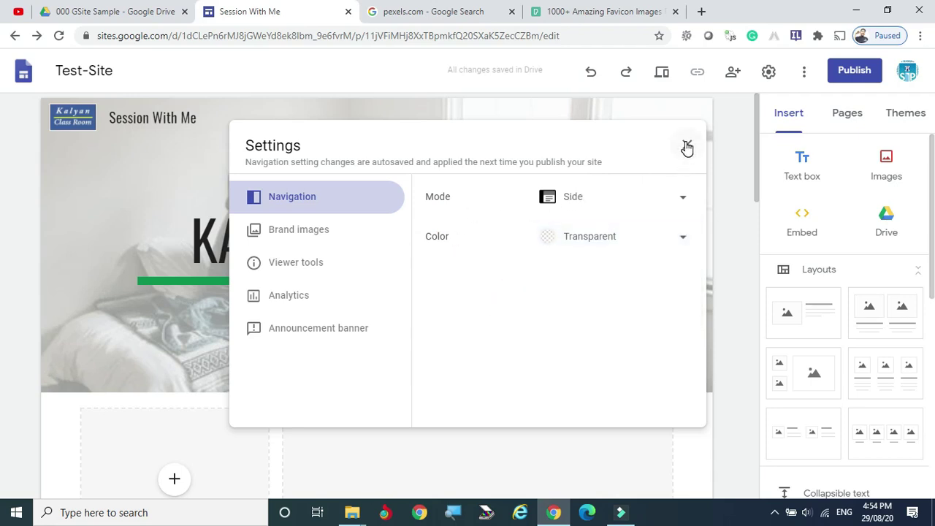
left_click(686, 146)
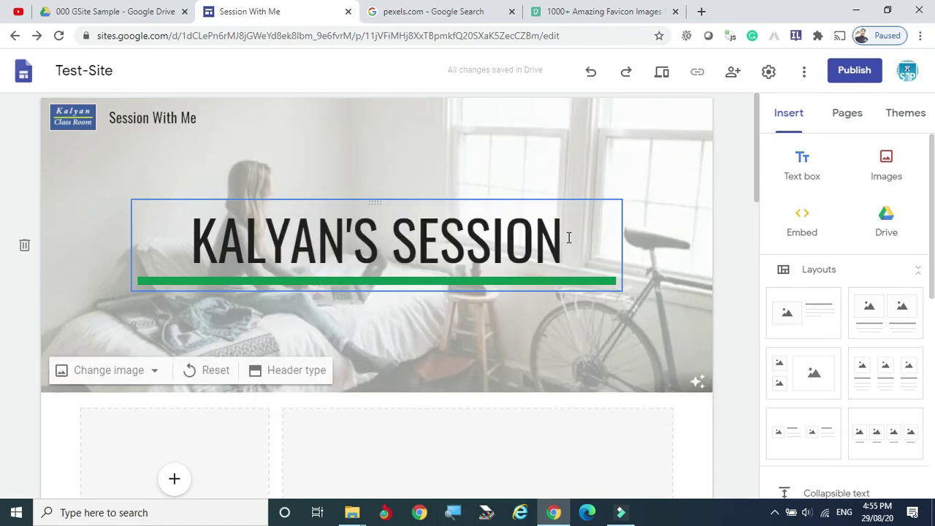
left_click(757, 130)
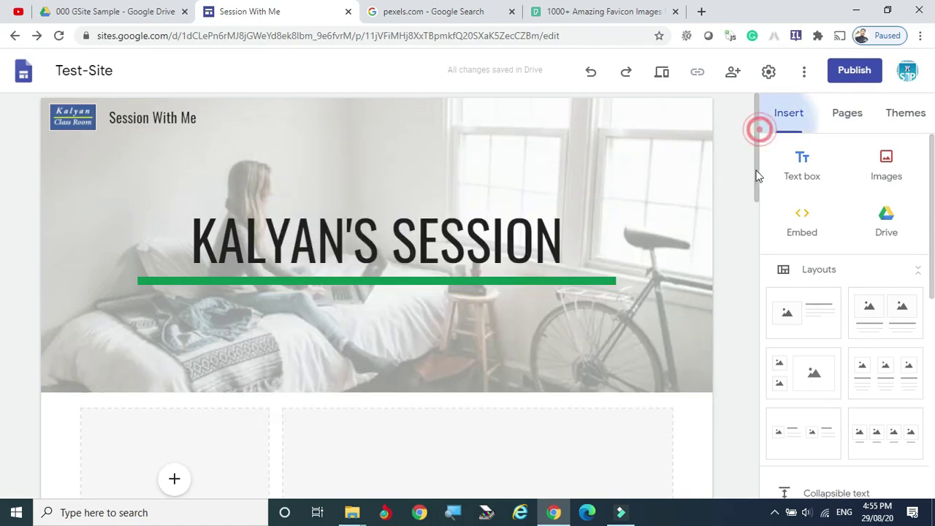
left_click(728, 181)
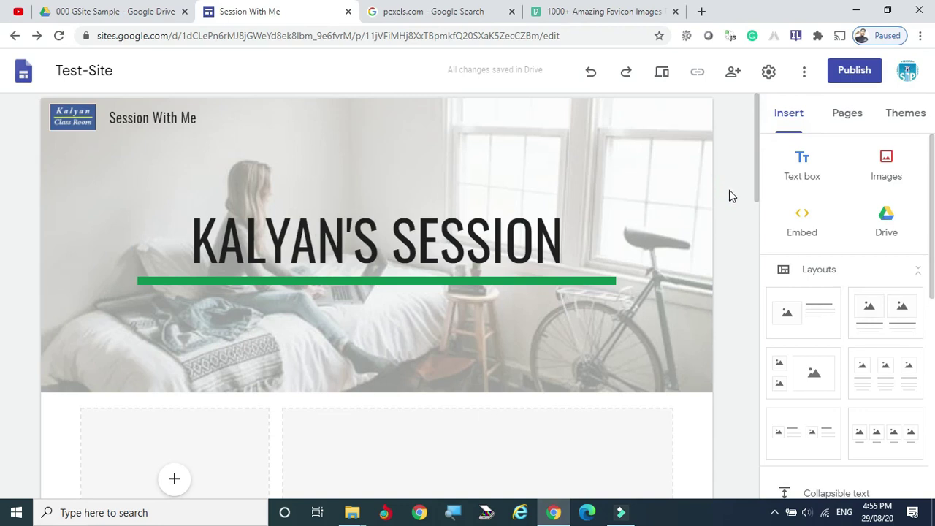
- Add a new page named About Us to the site, leaving its custom path empty
left_click(849, 121)
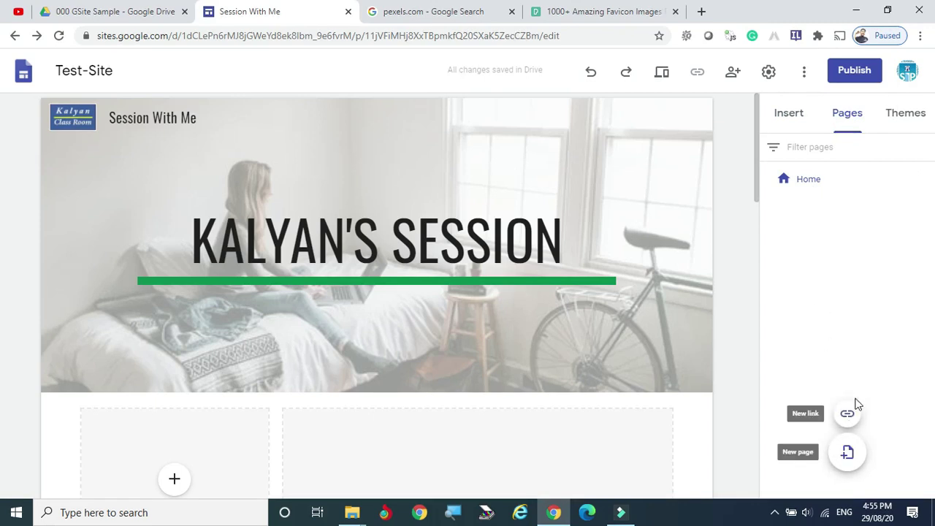
mouse_move(847, 454)
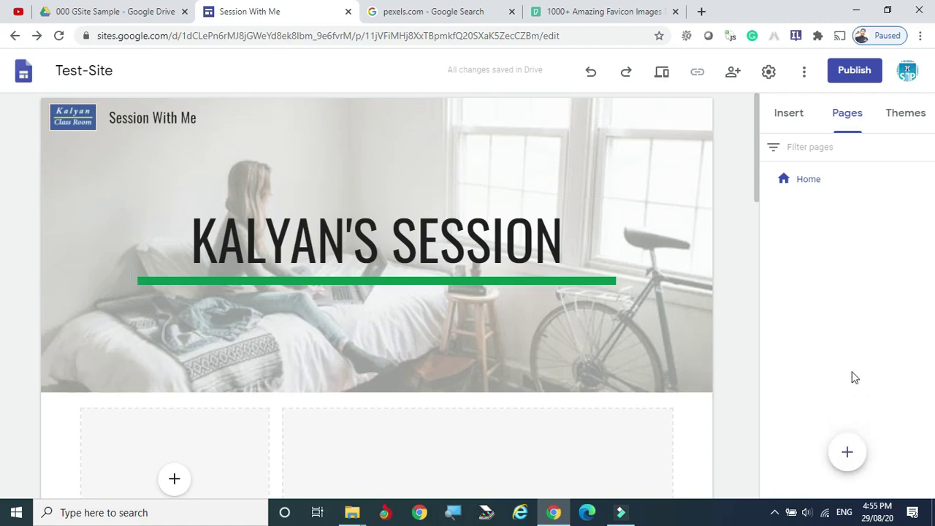
left_click(847, 453)
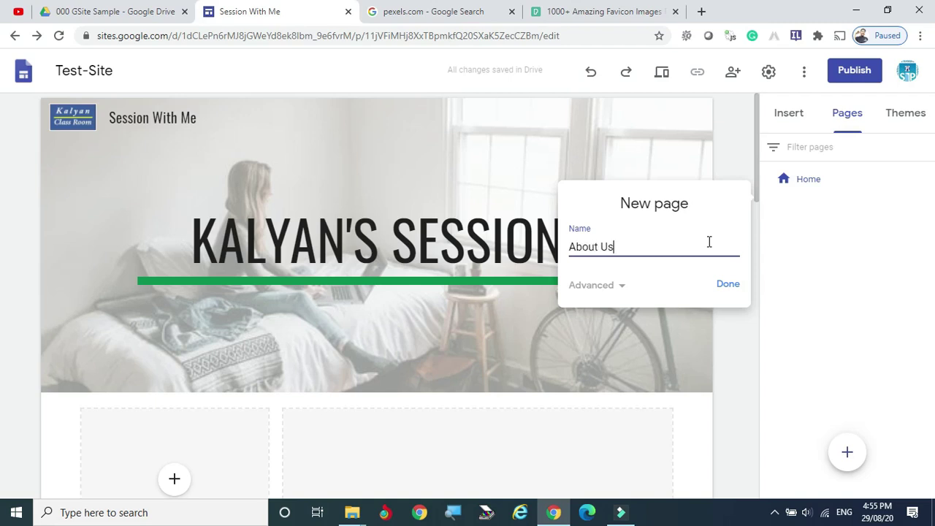
left_click(625, 293)
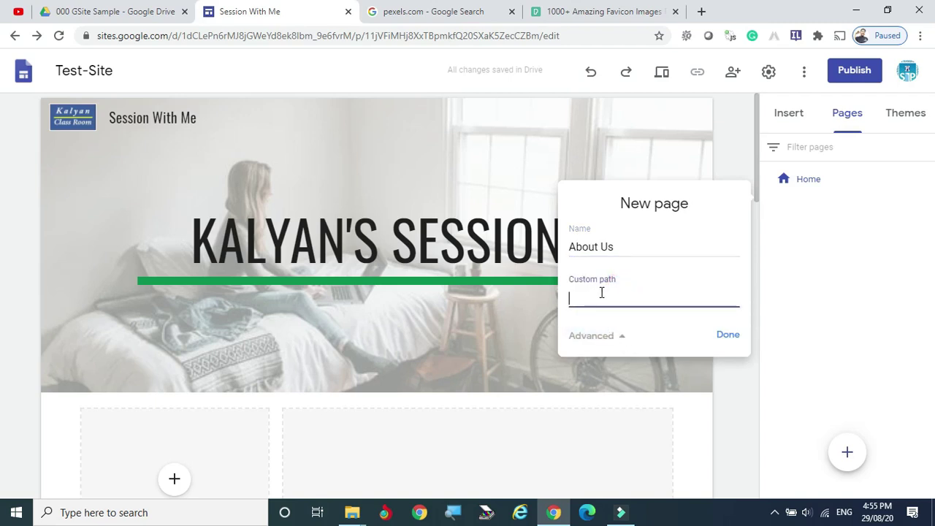
left_click(623, 338)
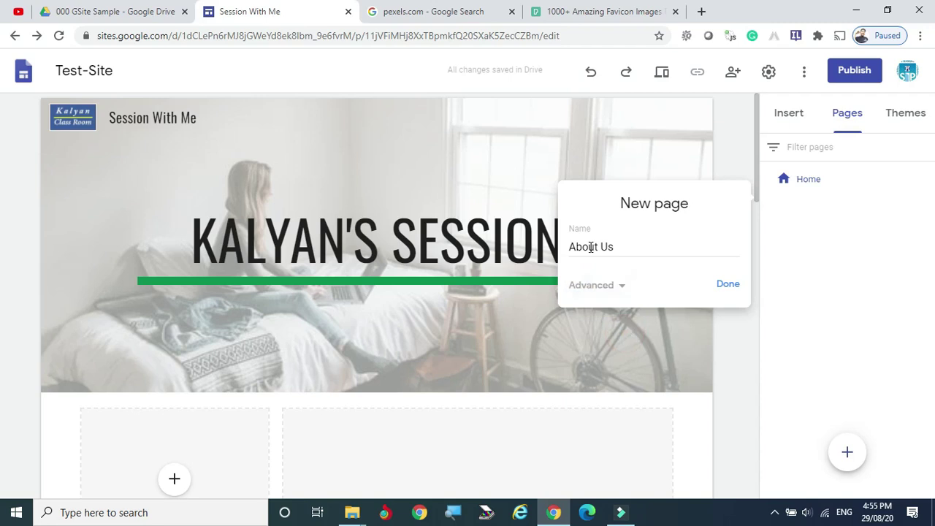
left_click(731, 286)
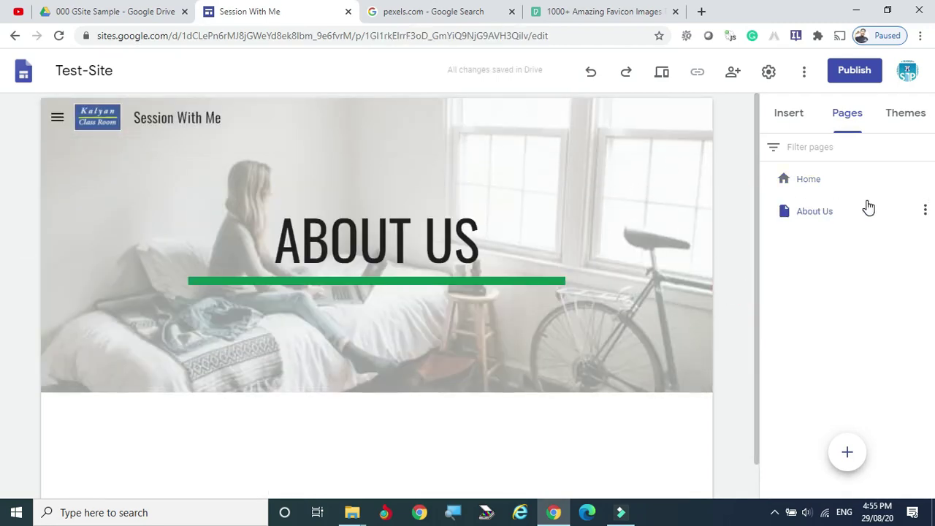
- View the site's side navigation menu, and set the navigation mode to Top in the site settings
left_click(57, 117)
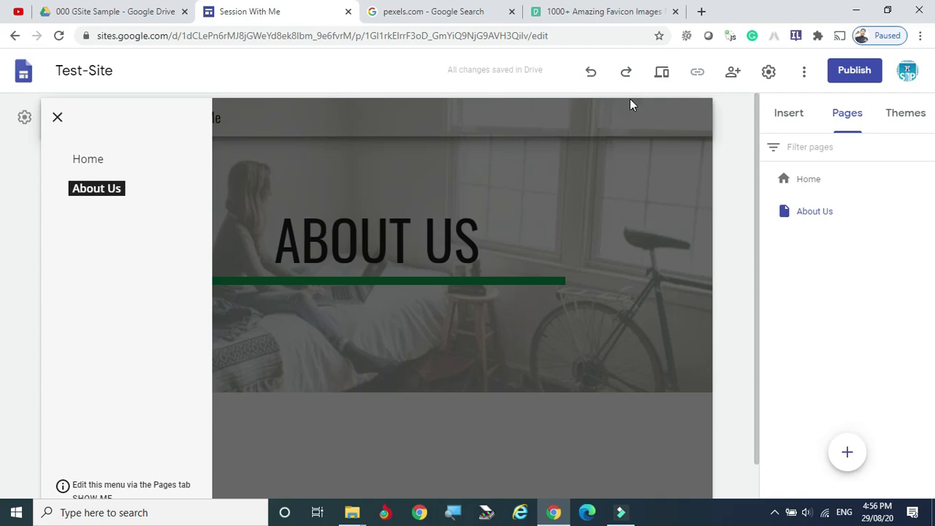
left_click(792, 116)
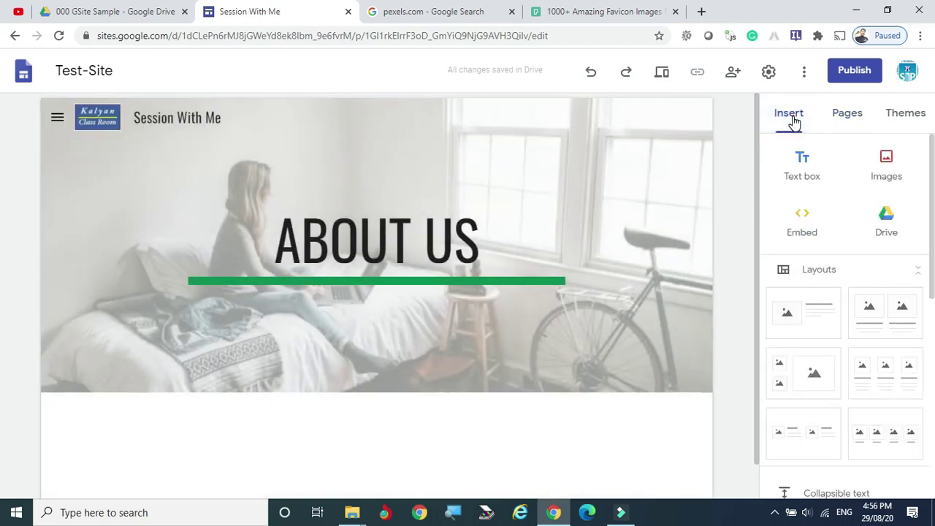
mouse_move(29, 124)
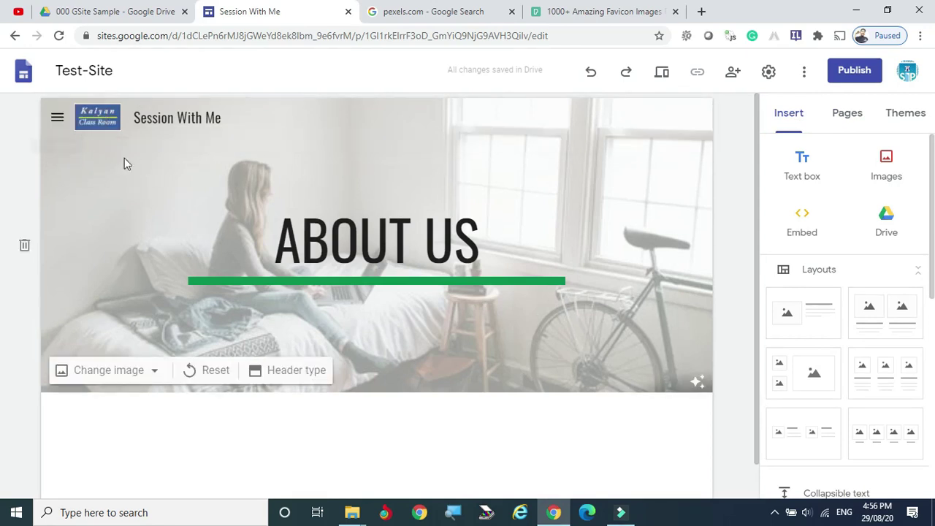
left_click(95, 154)
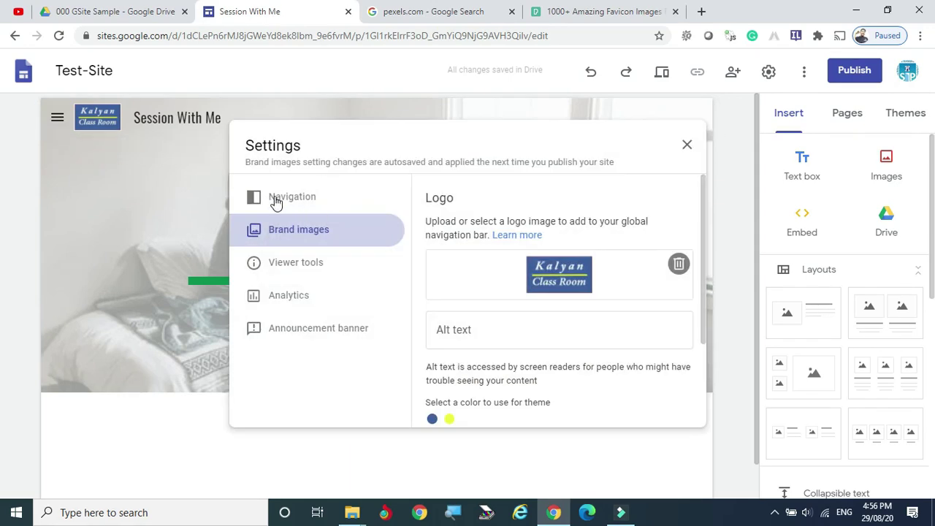
left_click(278, 197)
left_click(687, 198)
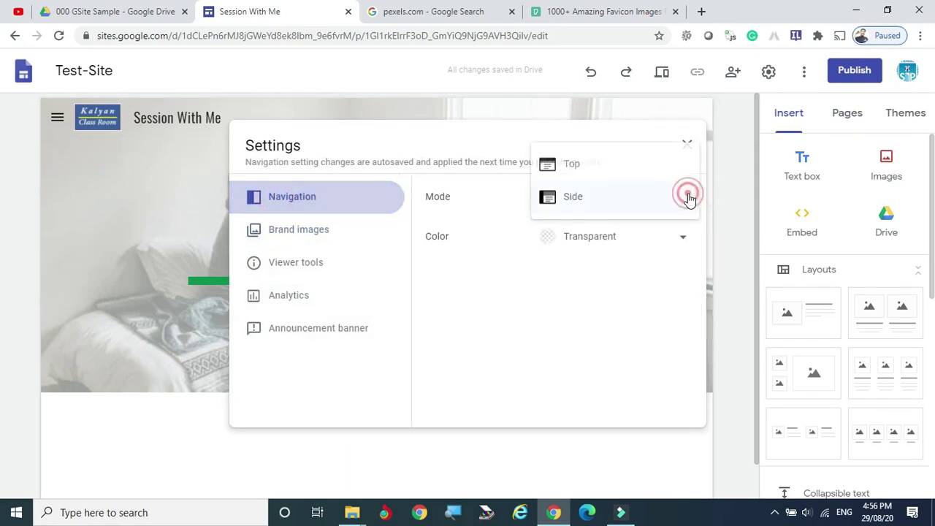
left_click(569, 167)
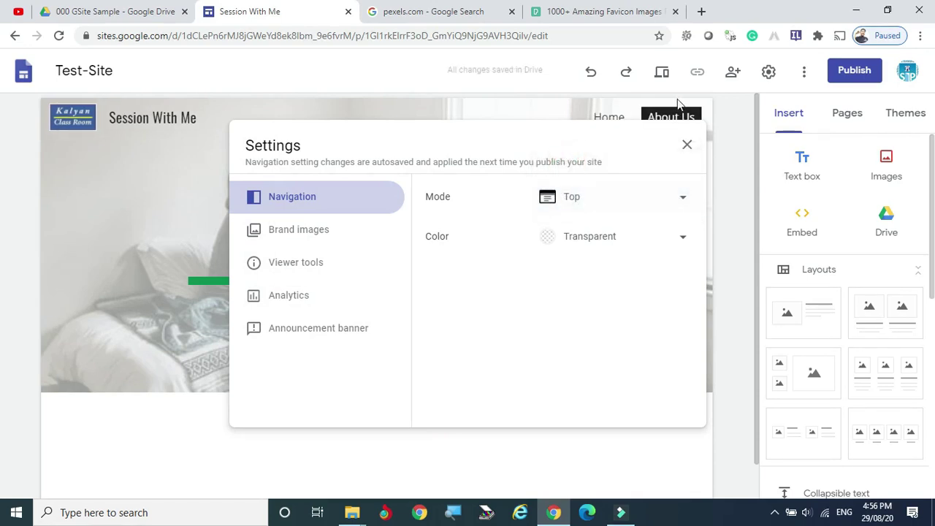
left_click(688, 147)
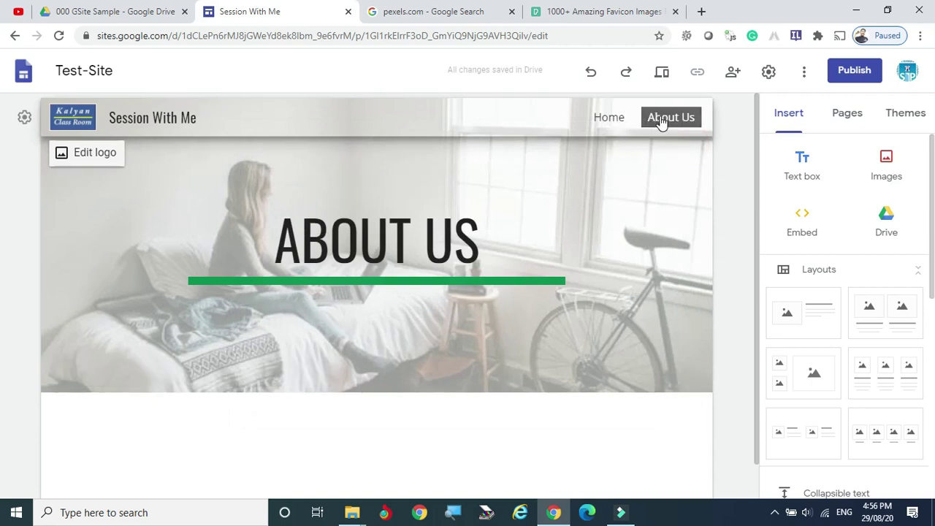
- Add a new page named Company Profile to the site
left_click(847, 113)
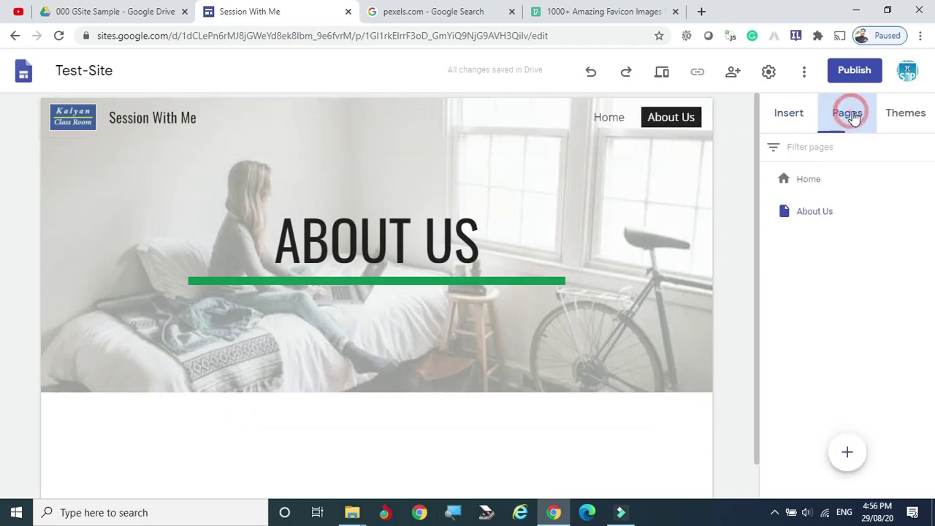
mouse_move(846, 452)
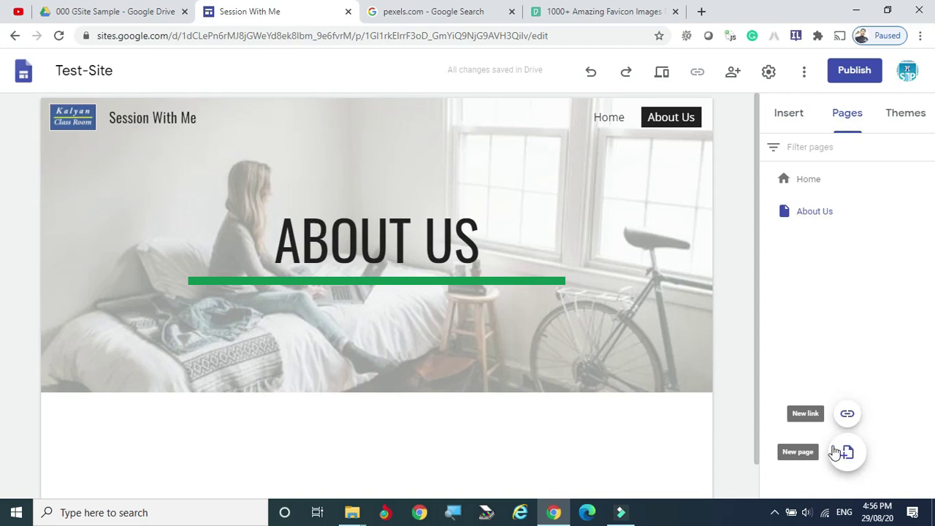
left_click(848, 454)
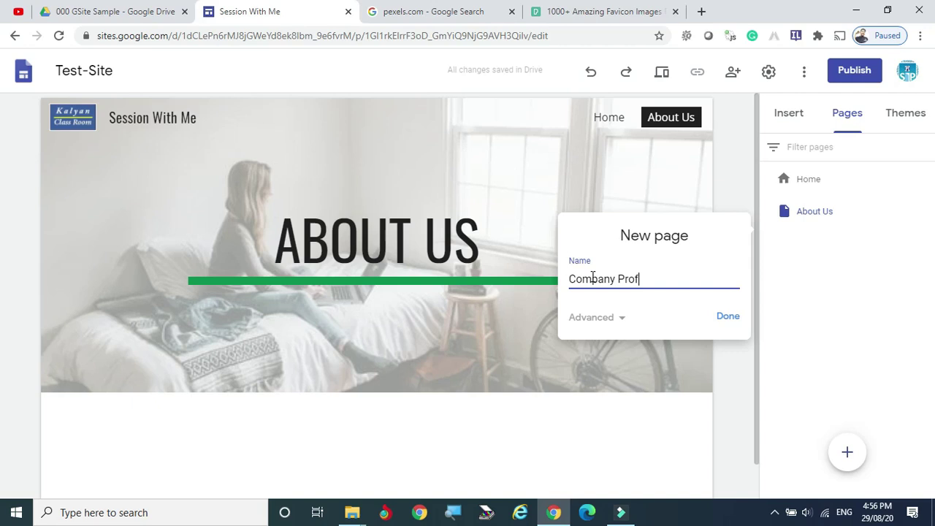
left_click(728, 316)
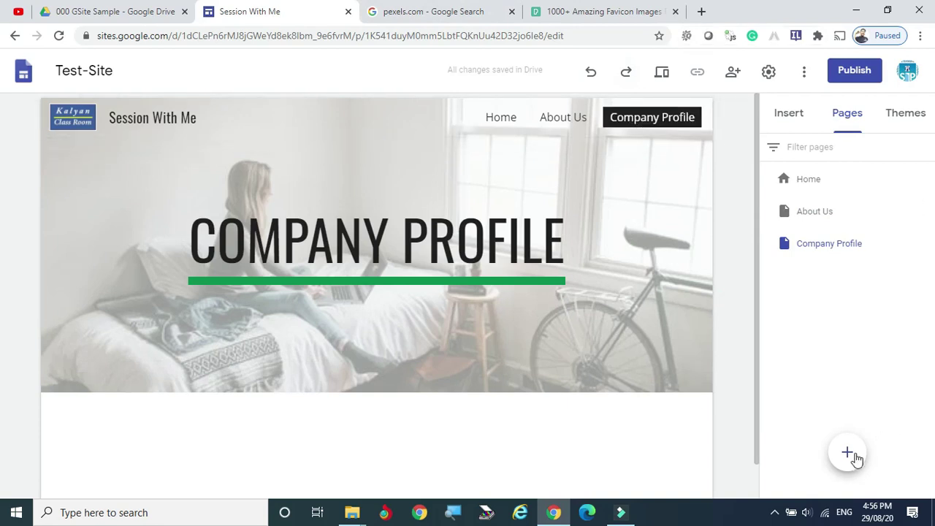
- Add a new page named Management Team to the site
mouse_move(849, 458)
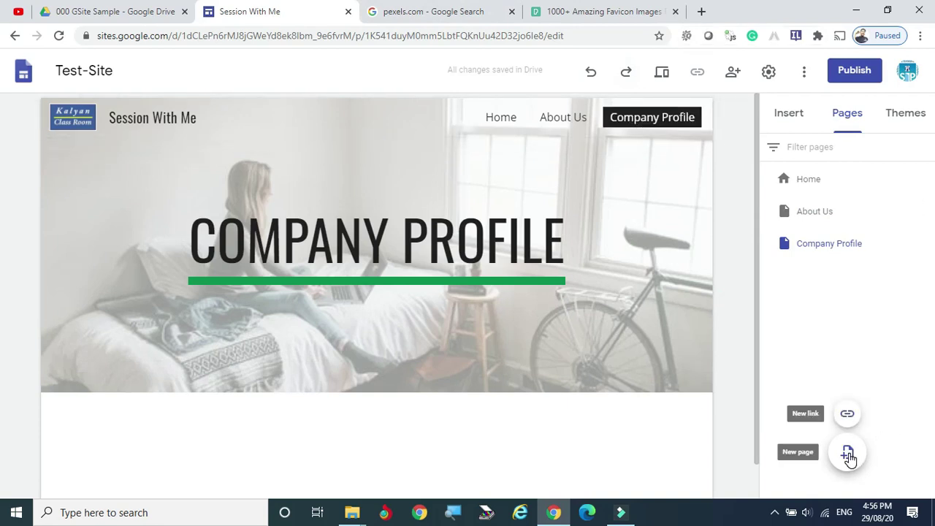
left_click(847, 455)
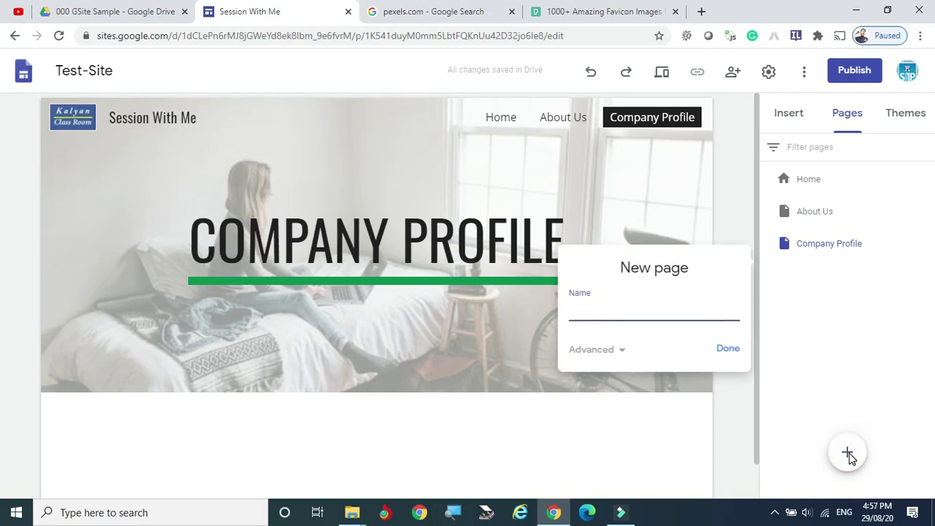
left_click(625, 310)
type("Management Tea")
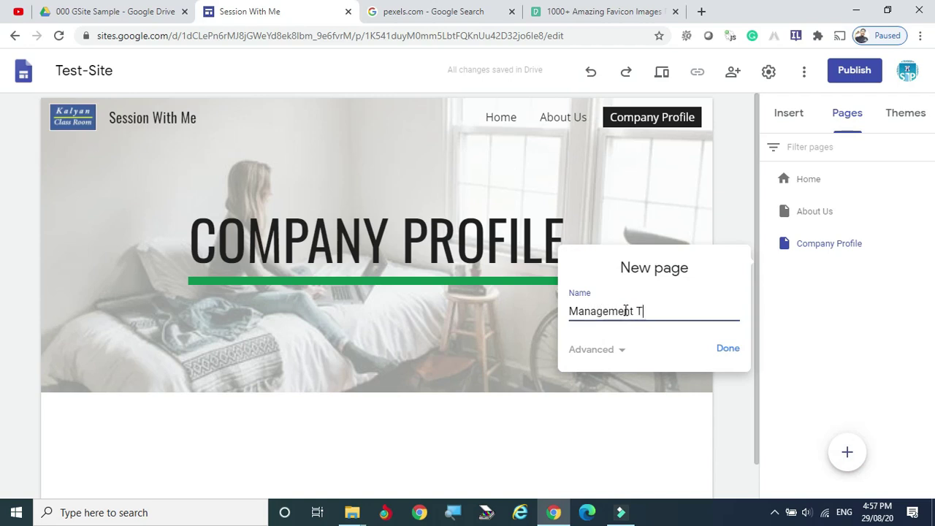
left_click(728, 348)
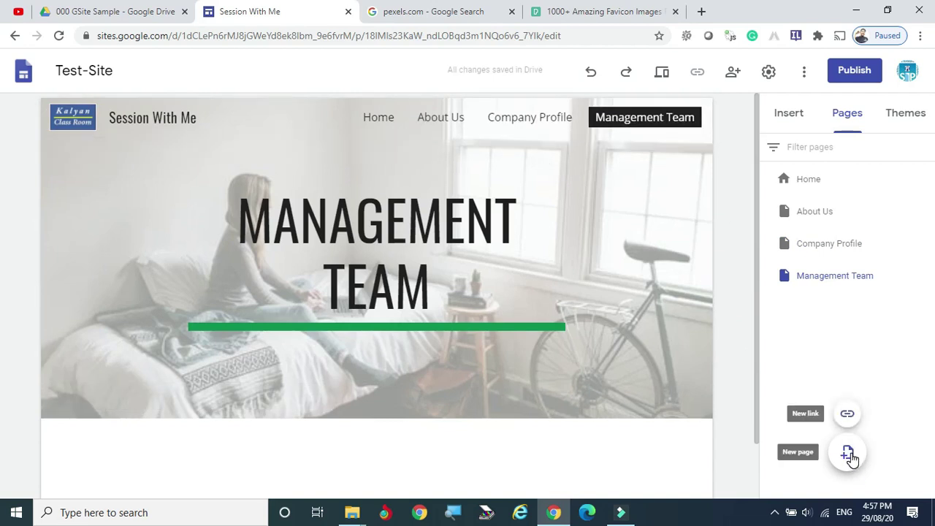
- Add a new page named Dept. Heads to the site
left_click(847, 453)
left_click(616, 337)
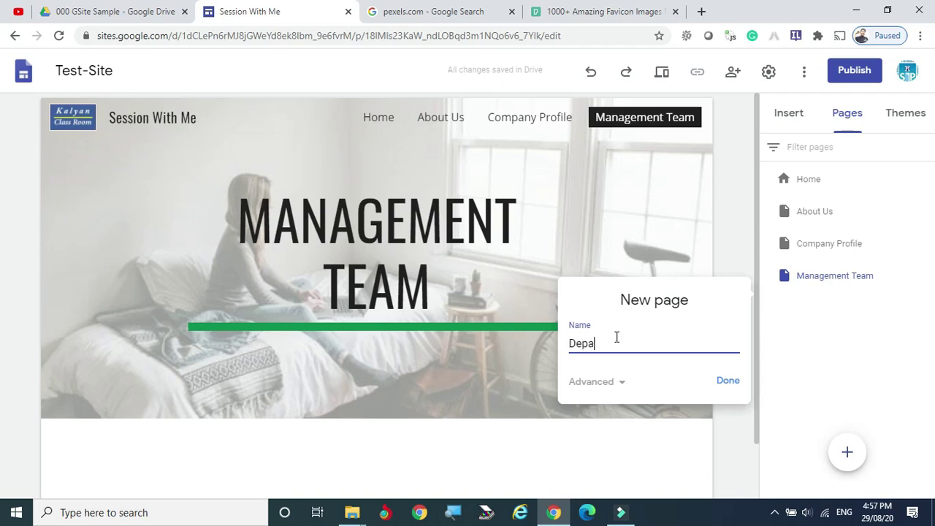
type("me")
left_click(729, 381)
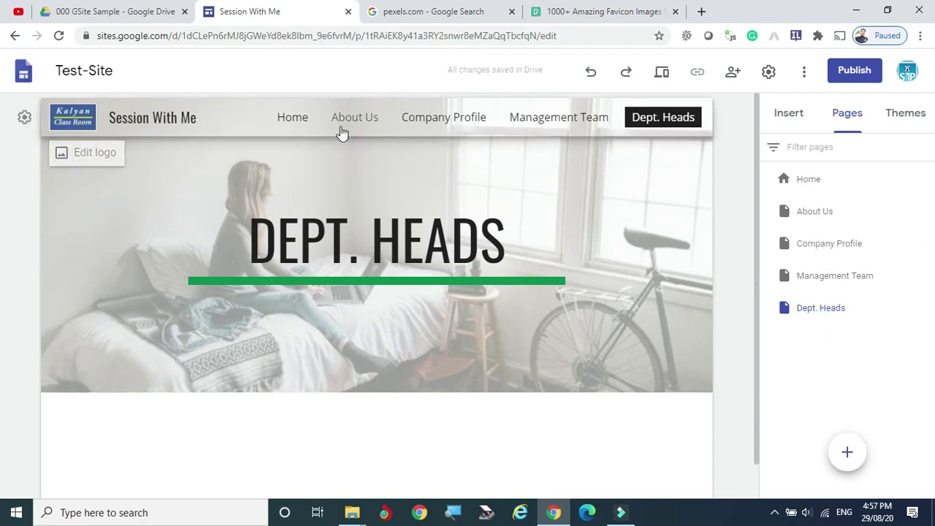
- Nest the Dept. Heads page under the Management Team page
left_click(818, 312)
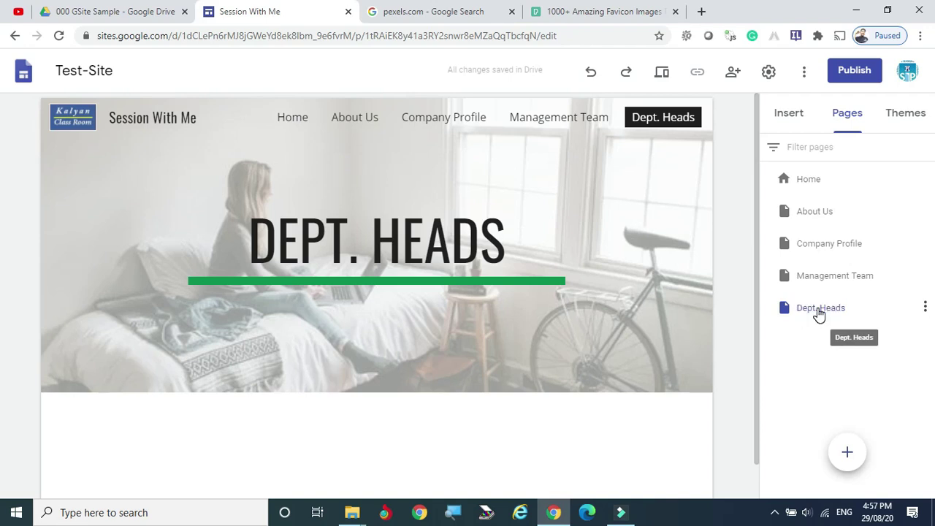
left_click_drag(824, 313, 810, 277)
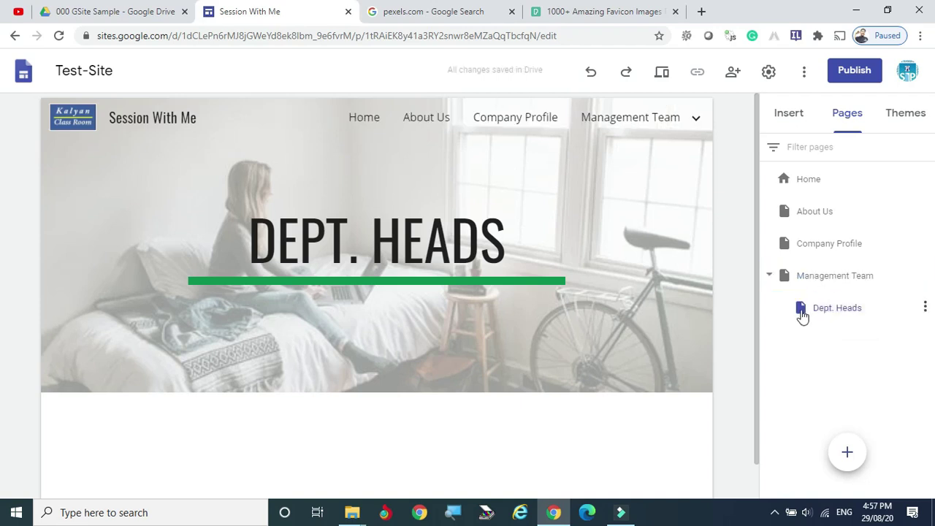
mouse_move(618, 125)
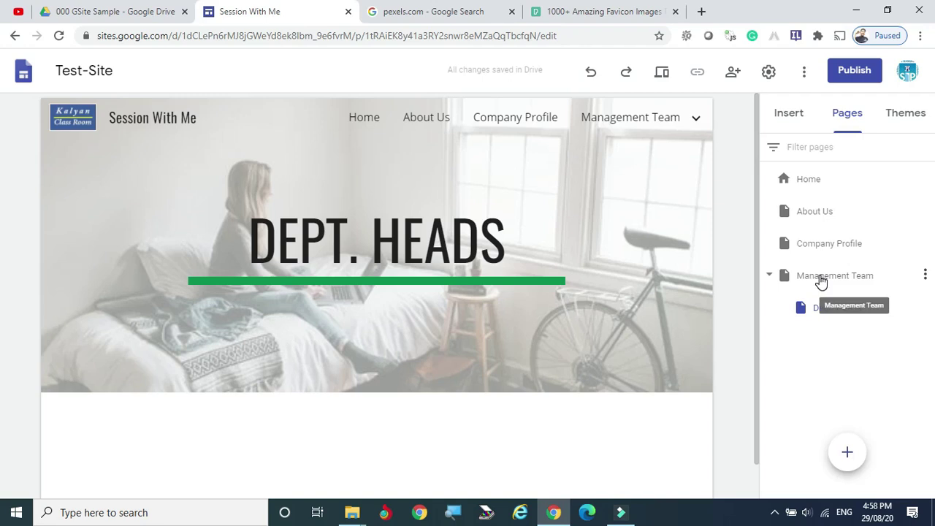
- Nest the Company Profile page under About Us and view the About Us submenu in the site navigation
left_click(818, 247)
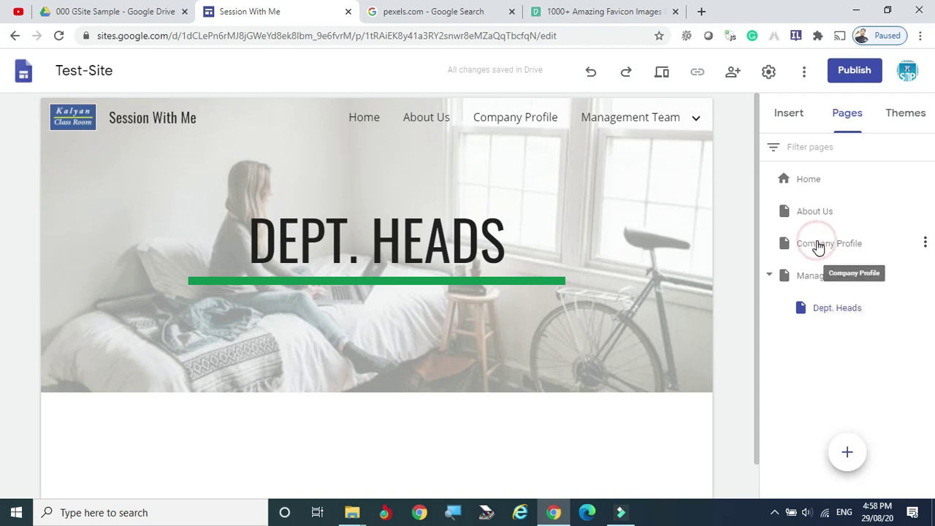
left_click_drag(817, 247, 813, 214)
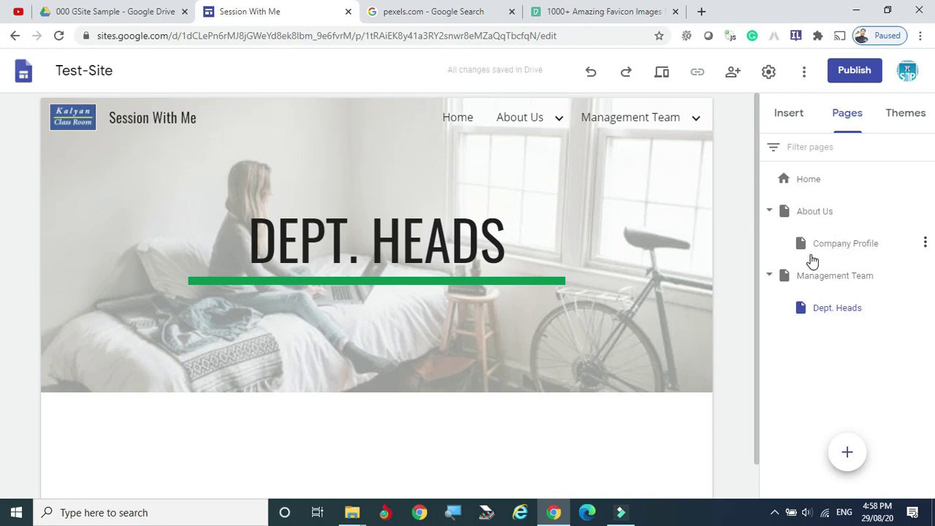
left_click(555, 115)
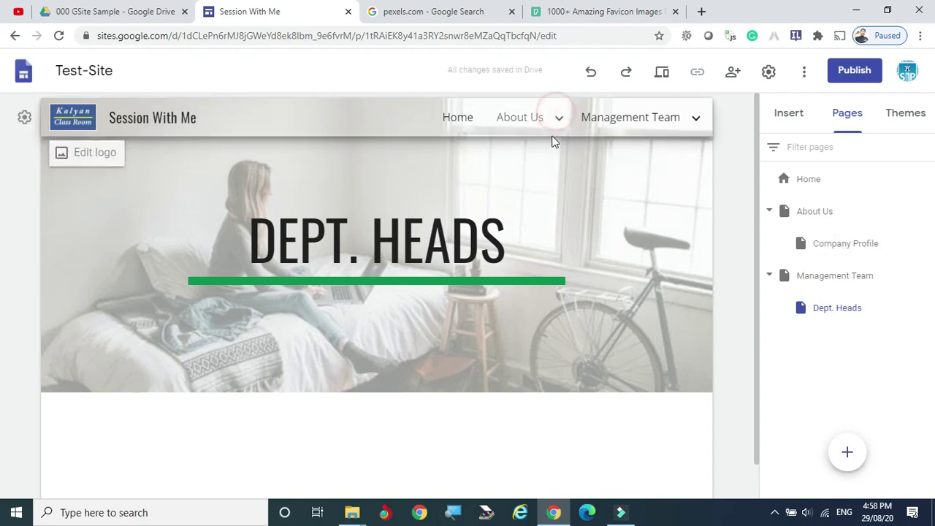
left_click(558, 120)
left_click(559, 121)
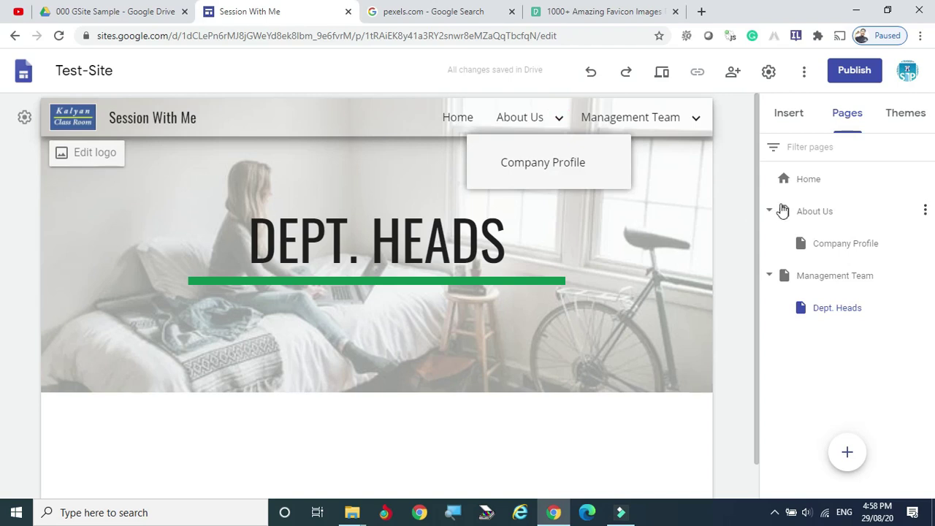
- Add a subpage named Branches under the About Us page
left_click(839, 243)
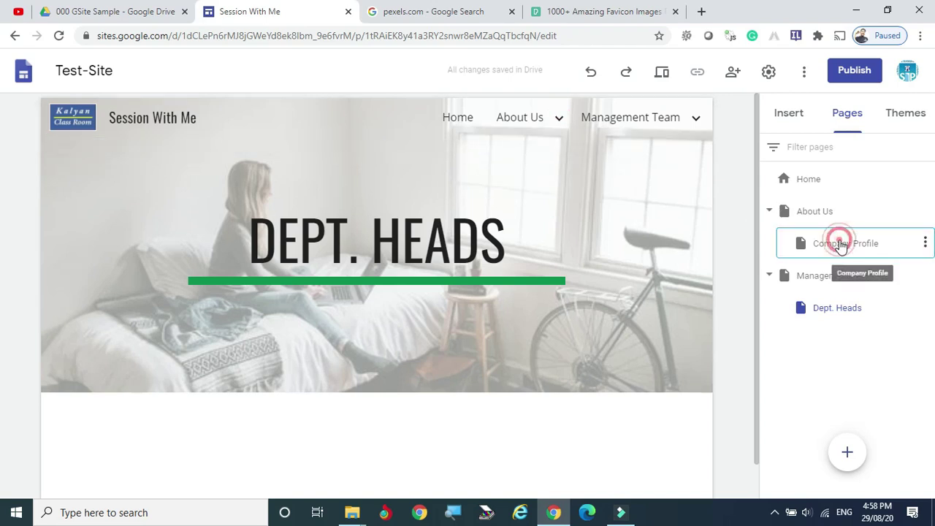
left_click(815, 212)
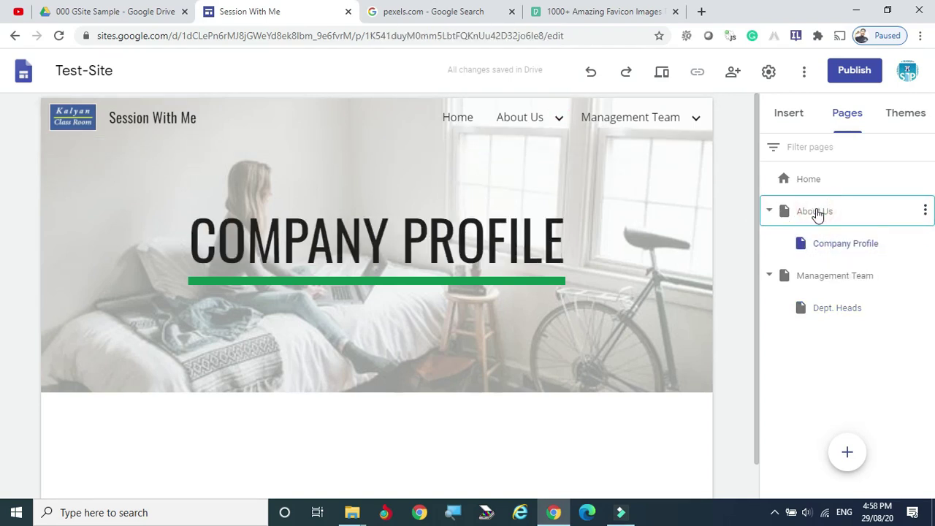
left_click(925, 211)
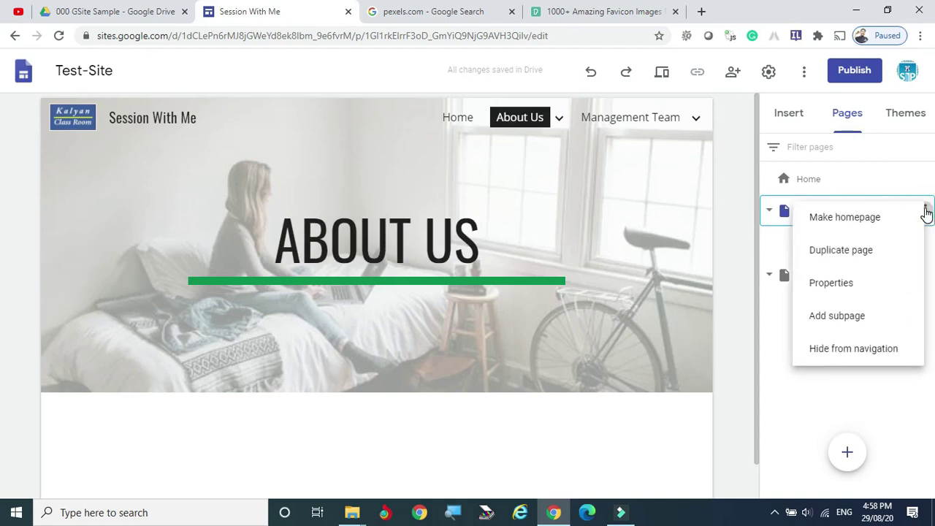
left_click(842, 314)
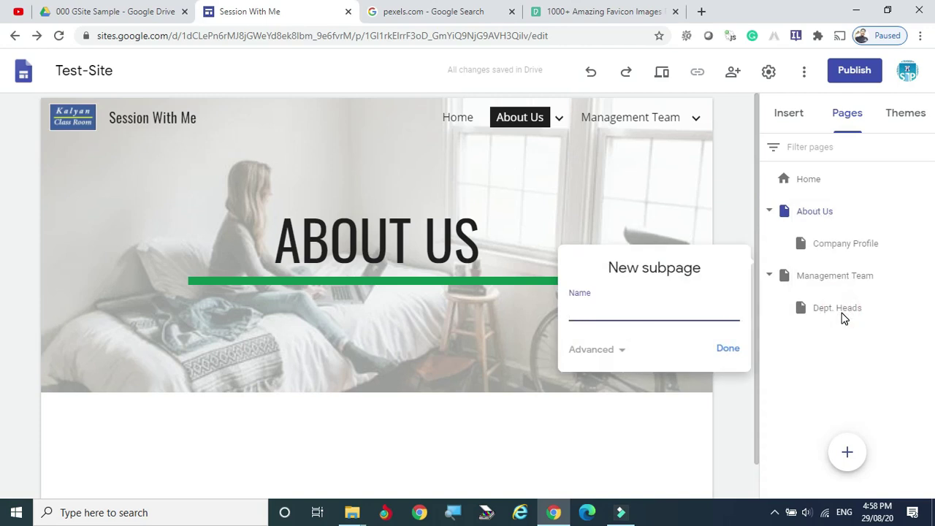
type("Branches")
left_click(728, 349)
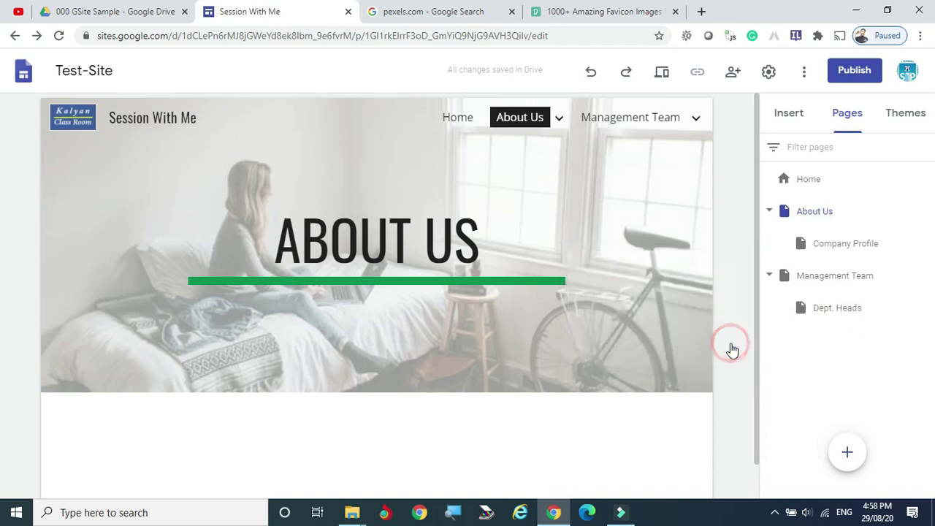
- View the About Us submenu in the site navigation and open its Company Profile page
left_click(558, 117)
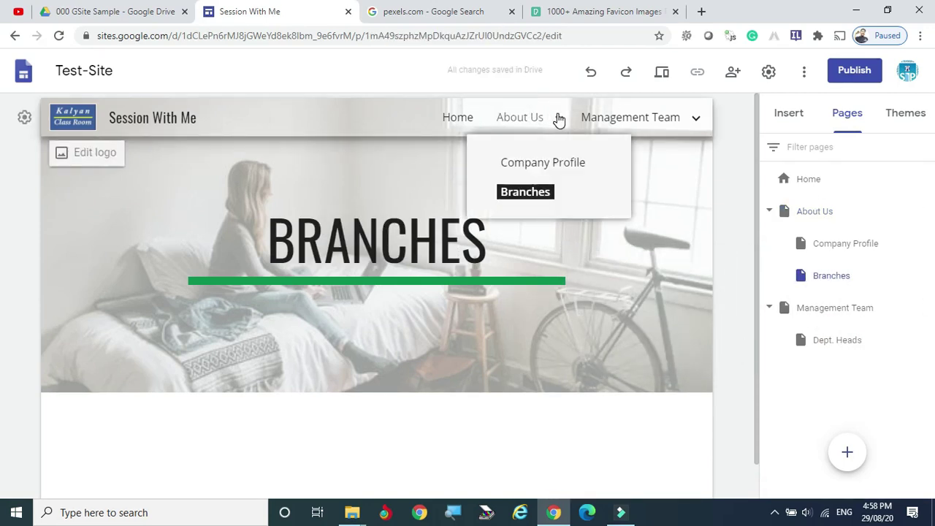
left_click(542, 164)
left_click(557, 118)
left_click_drag(553, 118, 636, 197)
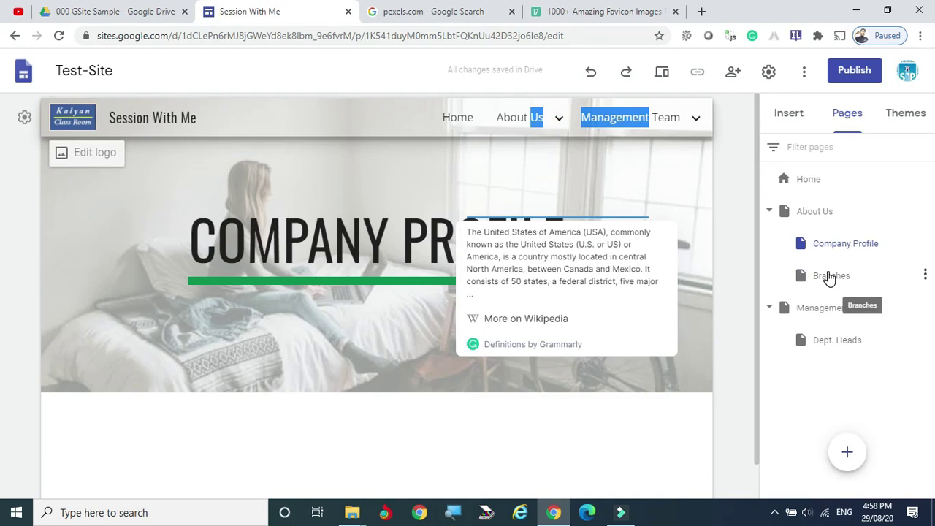
- Move the Branches, Company Profile and Dept. Heads subpages out of their parents to the top level, with Dept. Heads above Management Team
left_click_drag(828, 278, 793, 385)
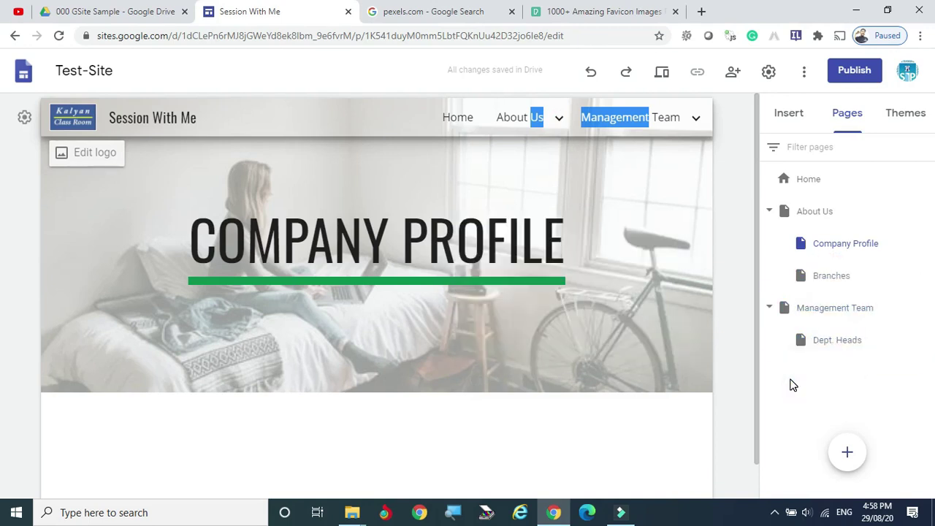
mouse_move(815, 275)
left_mouse_down()
mouse_move(823, 211)
mouse_move(827, 287)
left_mouse_up()
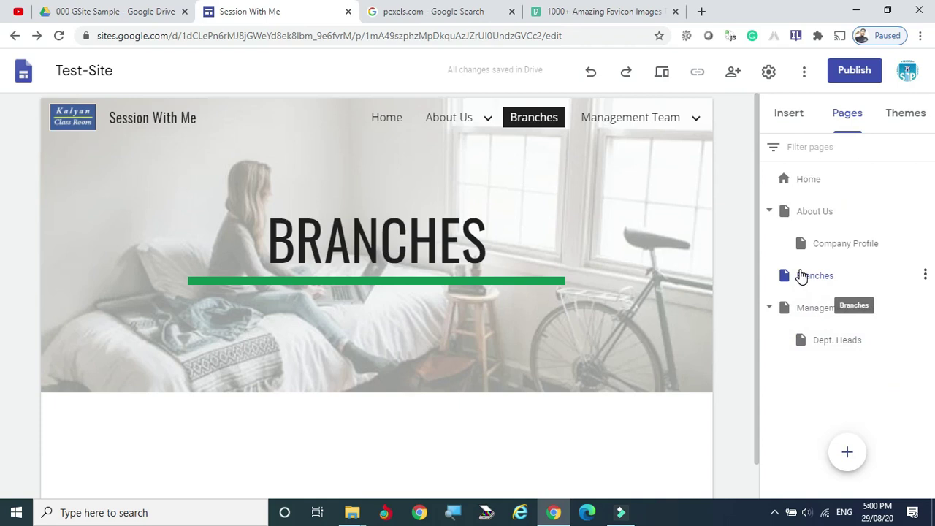
left_click_drag(854, 246, 817, 304)
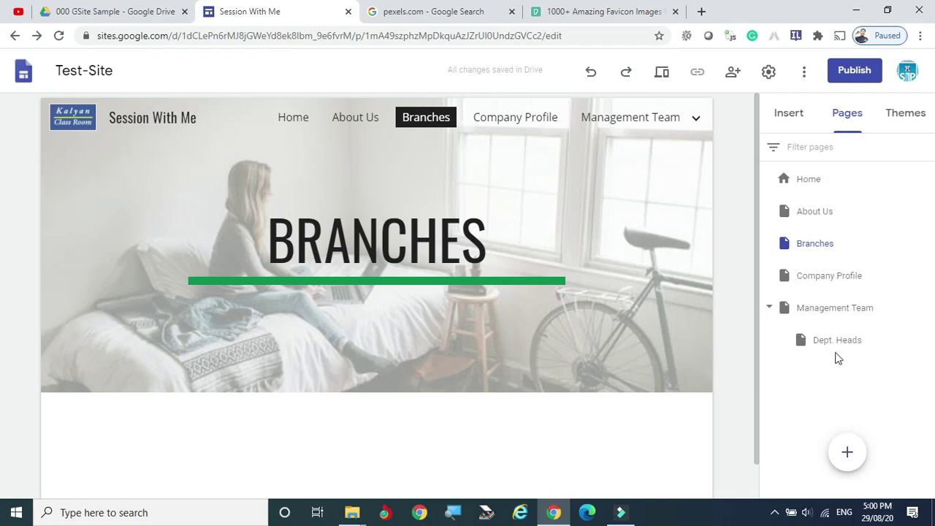
left_click_drag(832, 341, 806, 300)
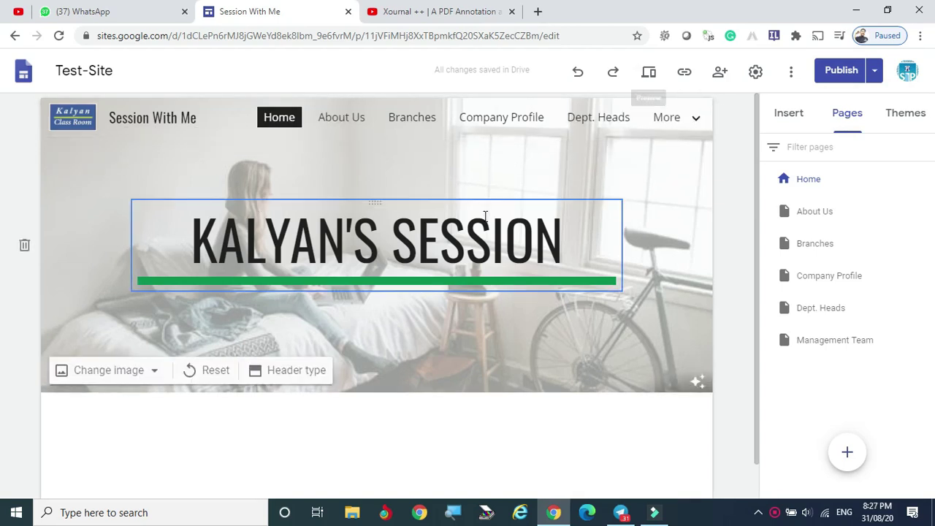
- Preview the site's About Us, Branches and Home pages, closing the Xournal ++ video tab
left_click(650, 76)
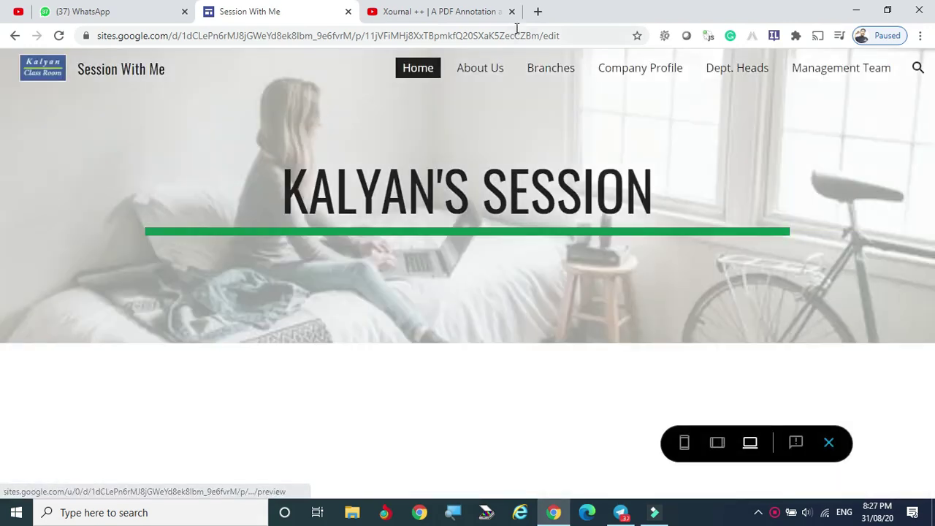
left_click(511, 11)
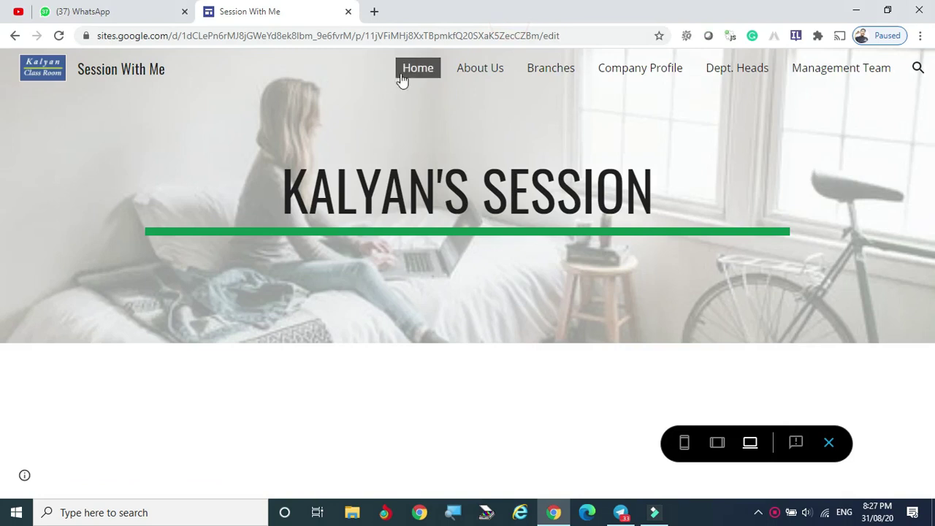
left_click(478, 69)
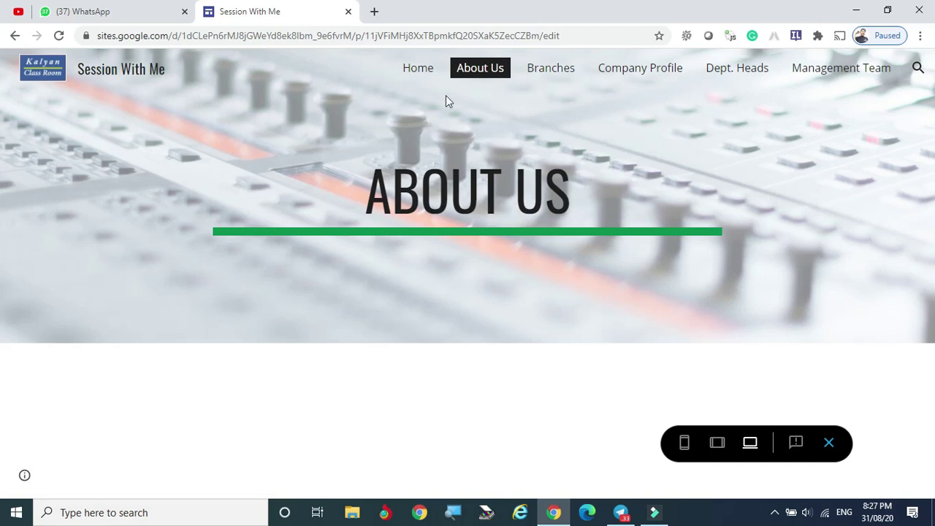
left_click(557, 71)
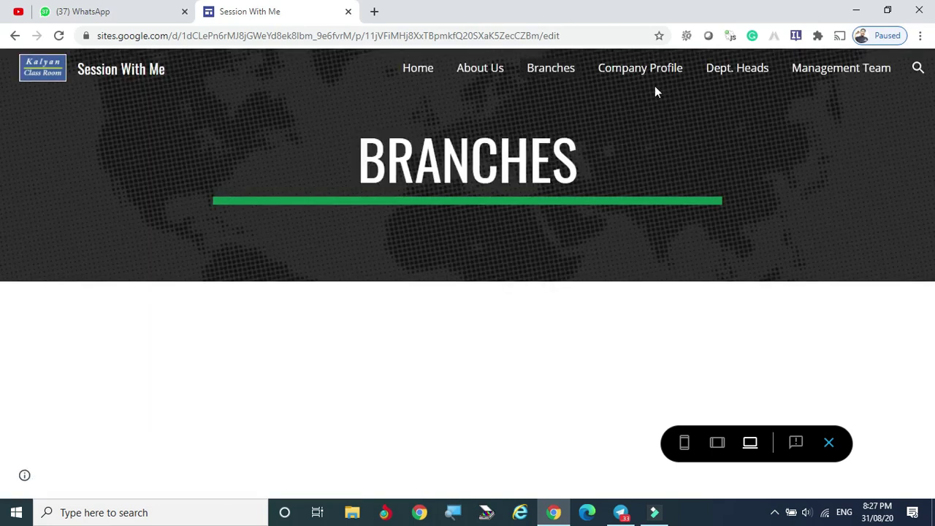
left_click(420, 73)
- Return to editing the Home page and insert a table of contents below its header
left_click(845, 112)
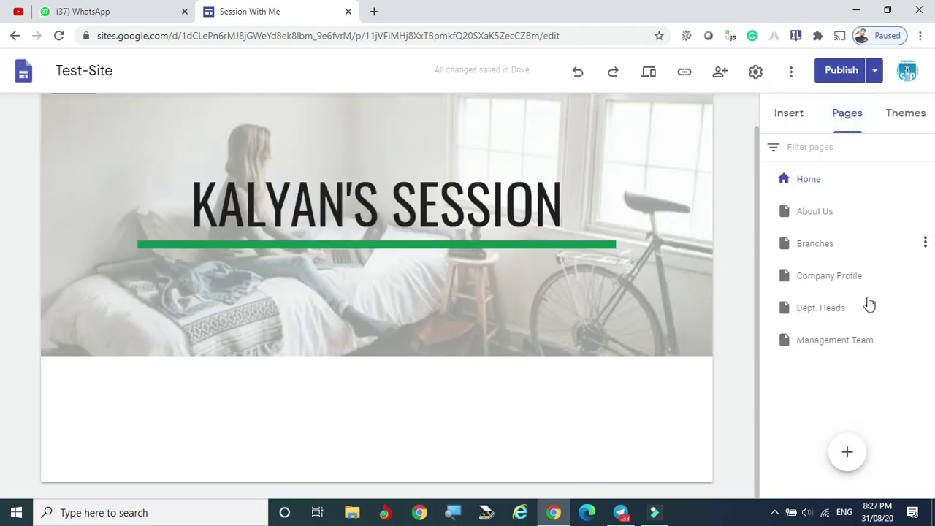
left_click(794, 117)
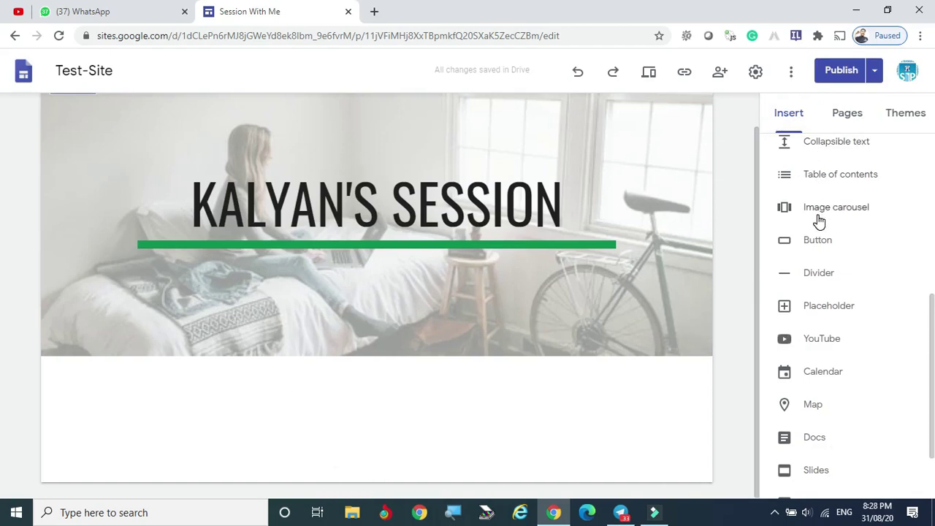
left_click(820, 178)
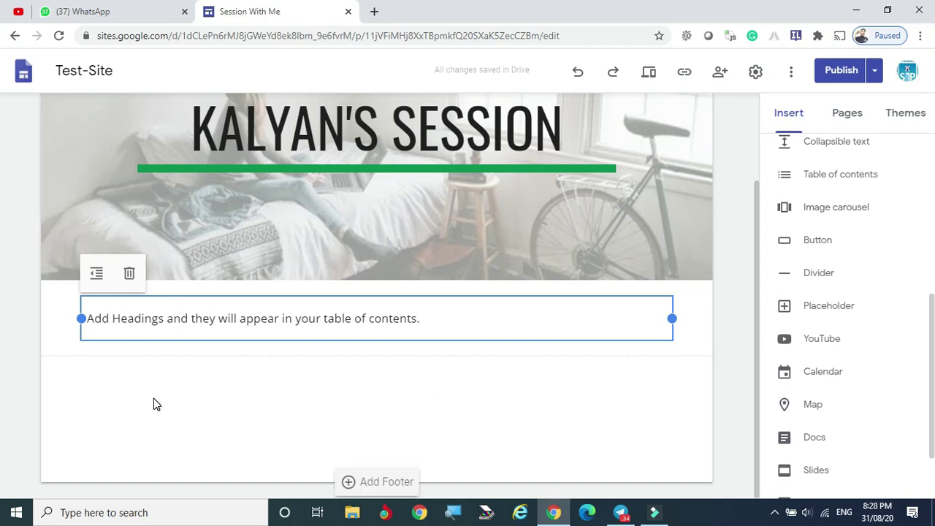
- Insert a text box below the table of contents with the text "About The Comapny"
scroll(839, 257, "up", 5)
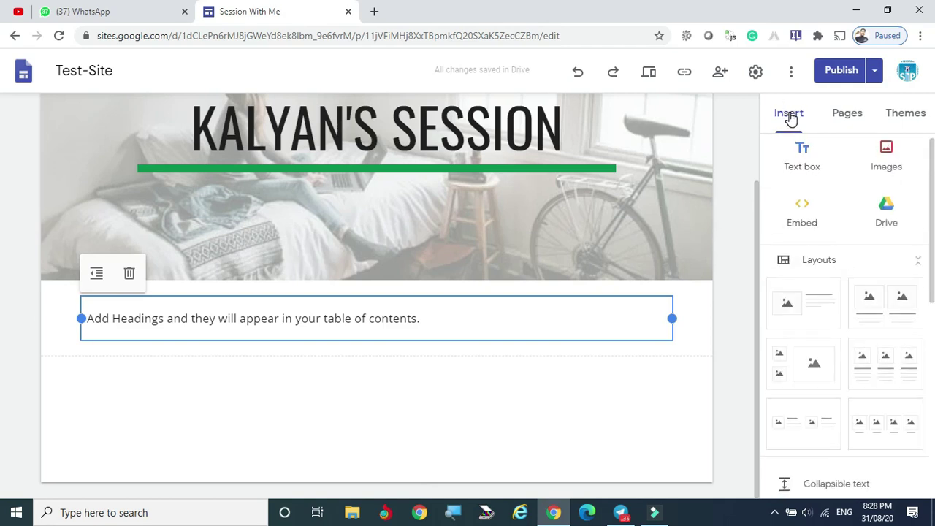
left_click(801, 166)
left_click(114, 324)
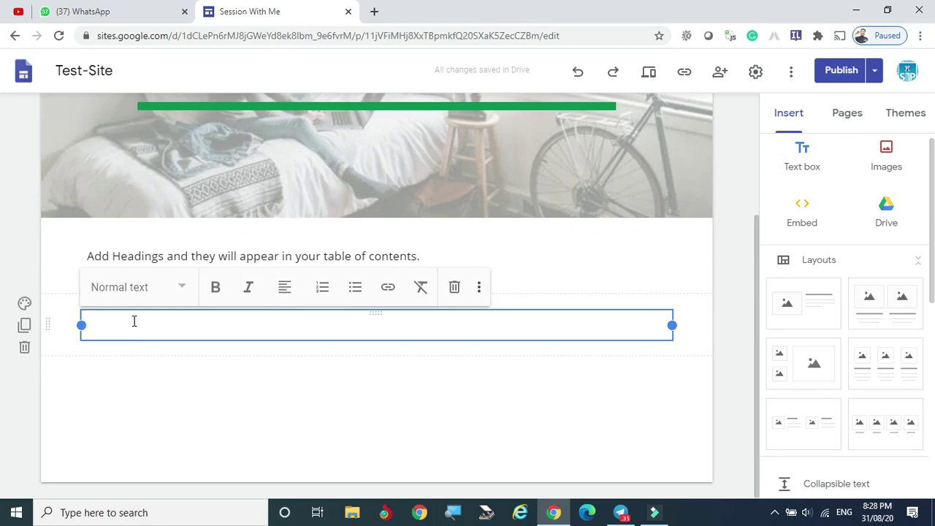
type("About")
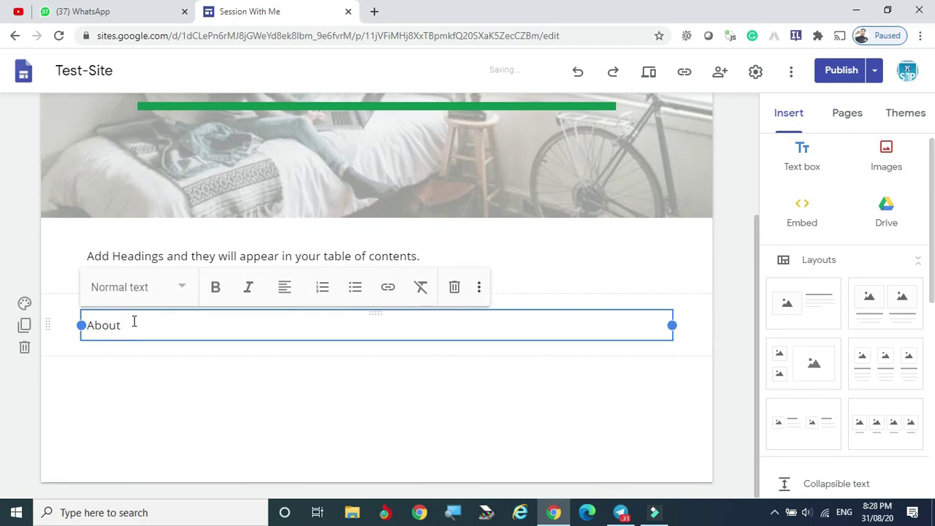
type(" The Comapny")
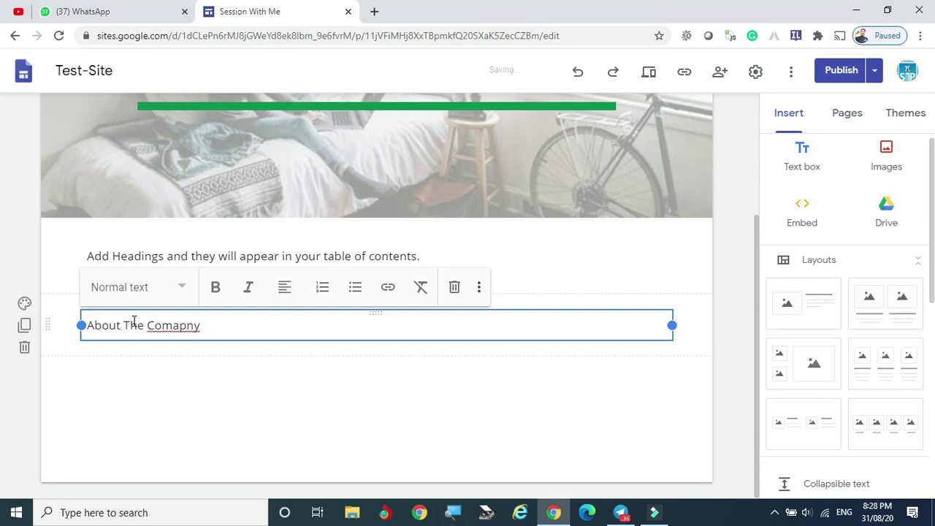
- Correct the misspelled last word of the text box below the table of contents so it reads "About The Company"
key("Left")
key("Left")
key("Left")
key("Left")
key("Delete")
key("Right")
type("a")
key("Right")
key("Right")
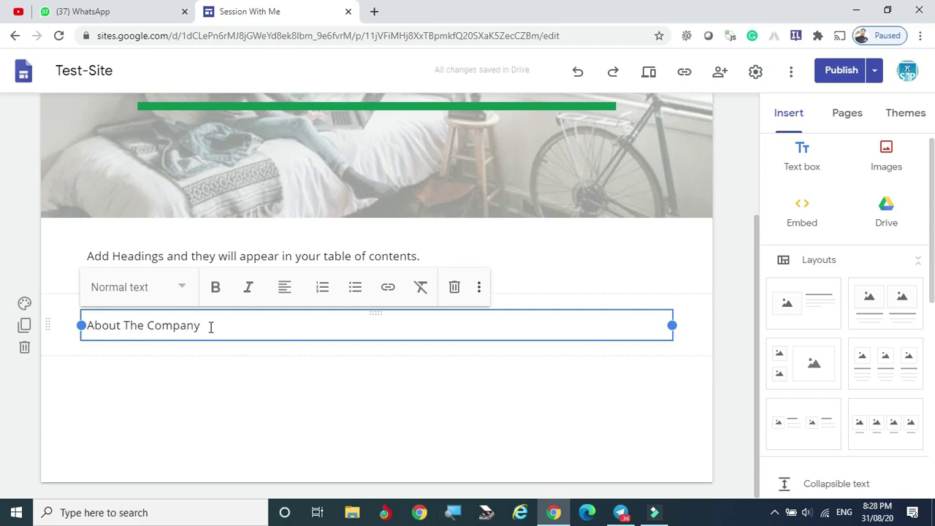
- Apply the Heading style to the "About The Company" text
left_click_drag(203, 326, 80, 325)
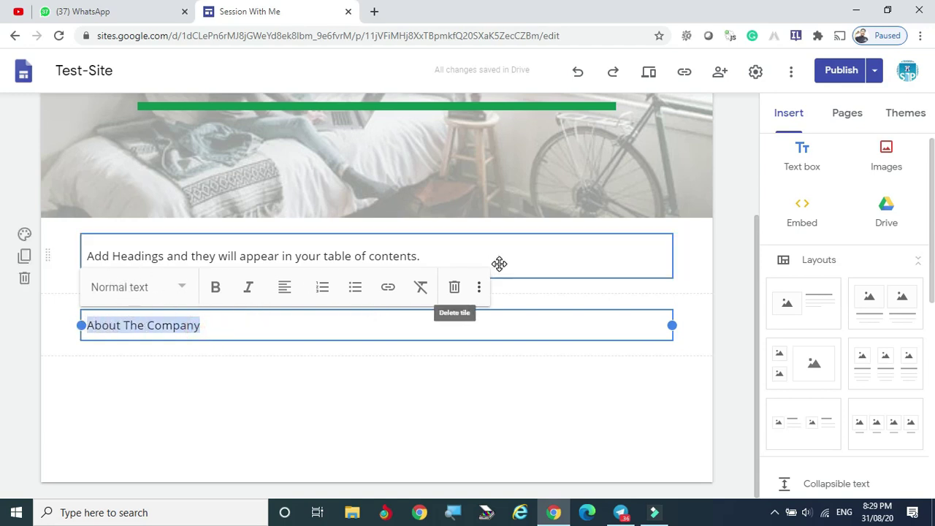
left_click(181, 289)
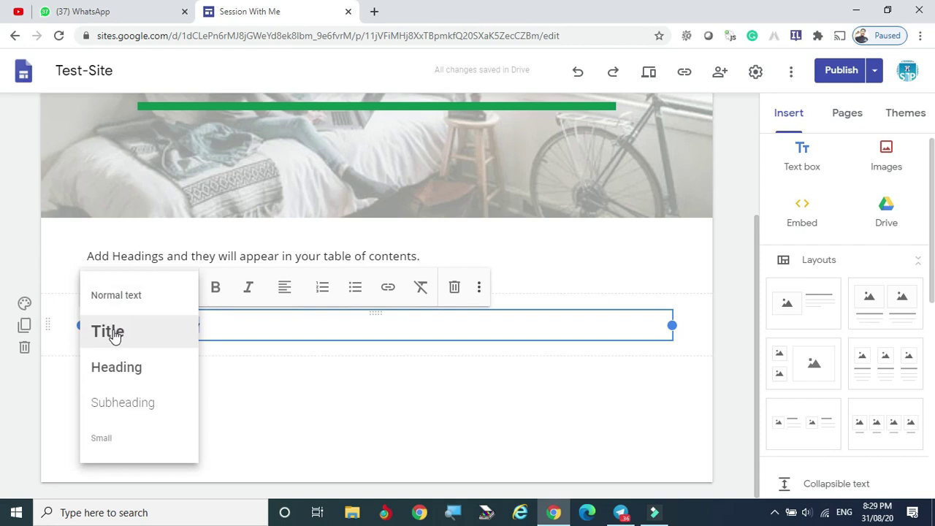
left_click(119, 369)
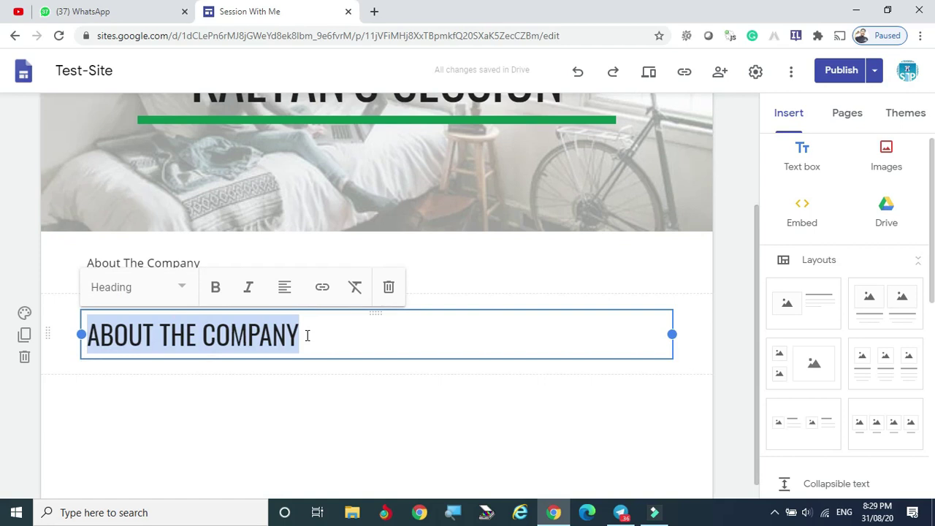
left_click(308, 378)
left_click(123, 274)
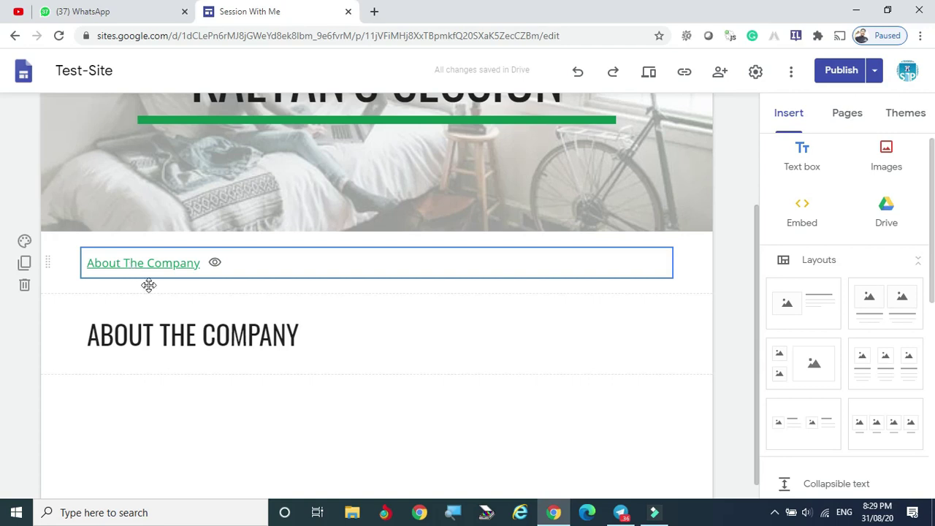
- Add a line above the "About The Company" heading in the same text box with the text "Kalyan Co.Ltd"
left_click(275, 348)
left_click(296, 335)
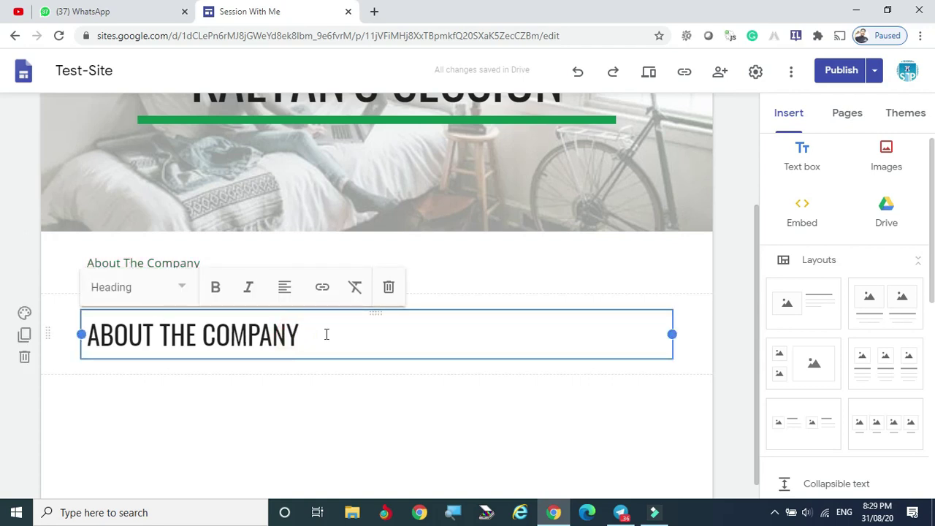
left_click(87, 334)
key("Return")
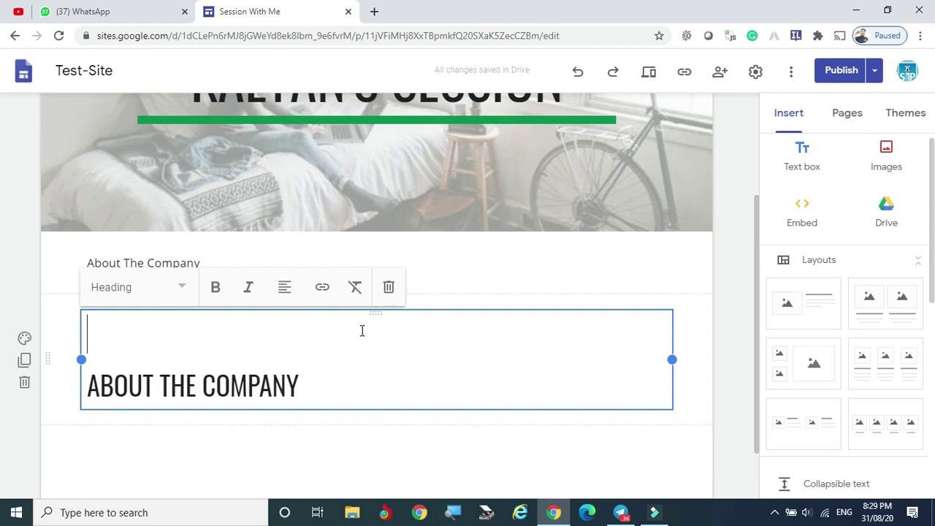
type("Kaly")
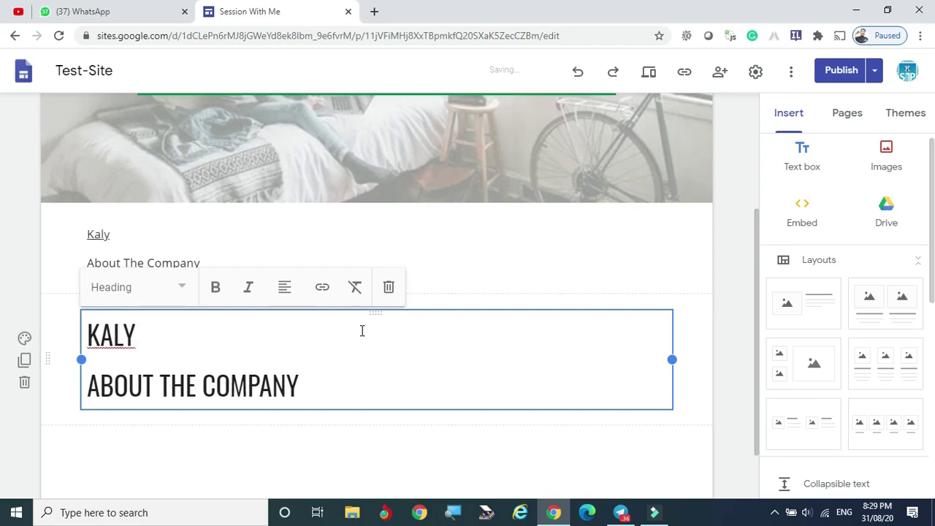
type("an")
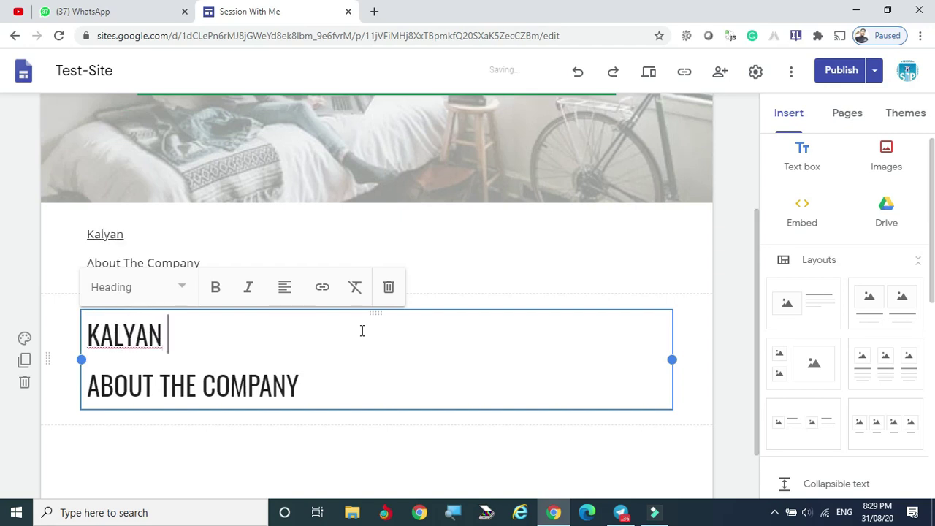
type(" Co.L")
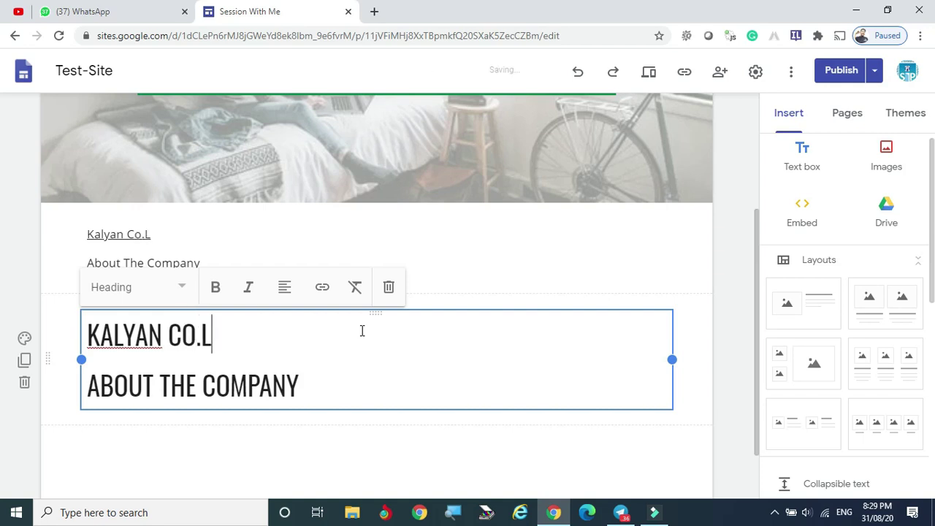
type("td")
- Apply the Title style to the "Kalyan Co.Ltd" line
left_click_drag(244, 333, 90, 347)
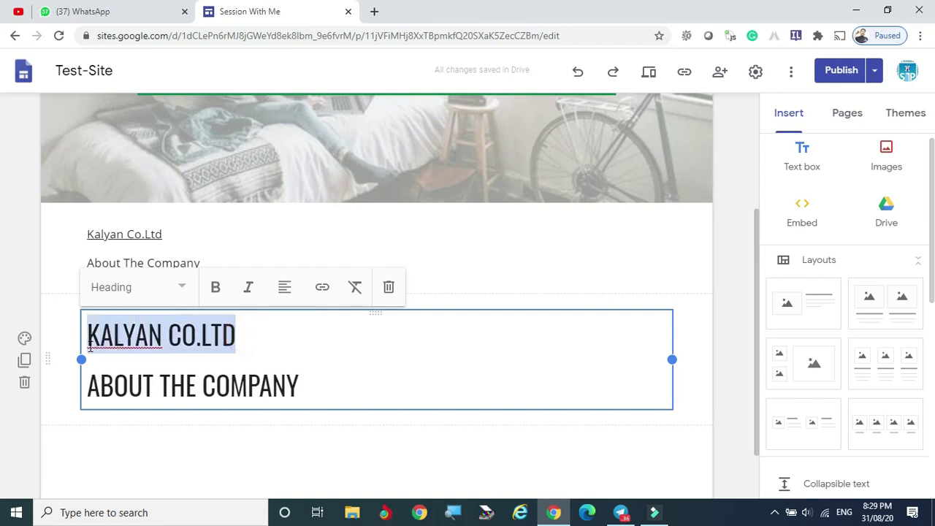
left_click(183, 289)
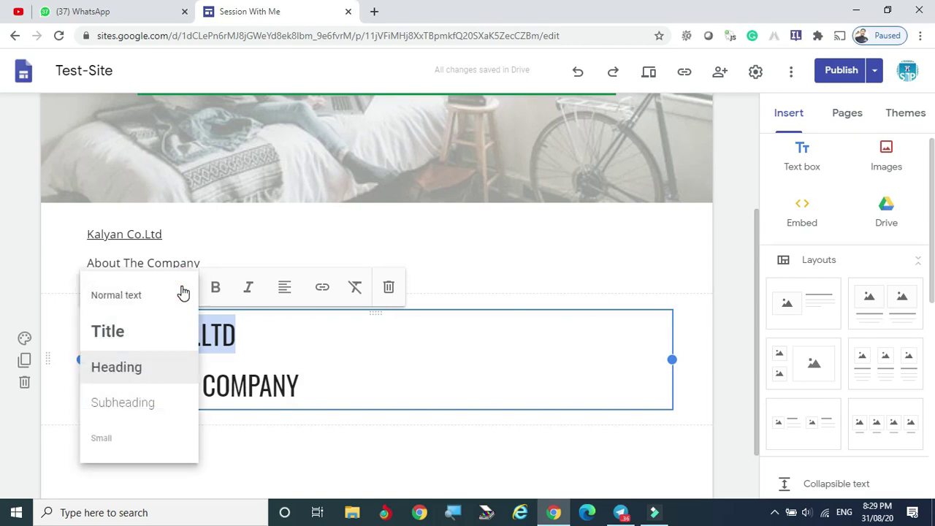
left_click(106, 331)
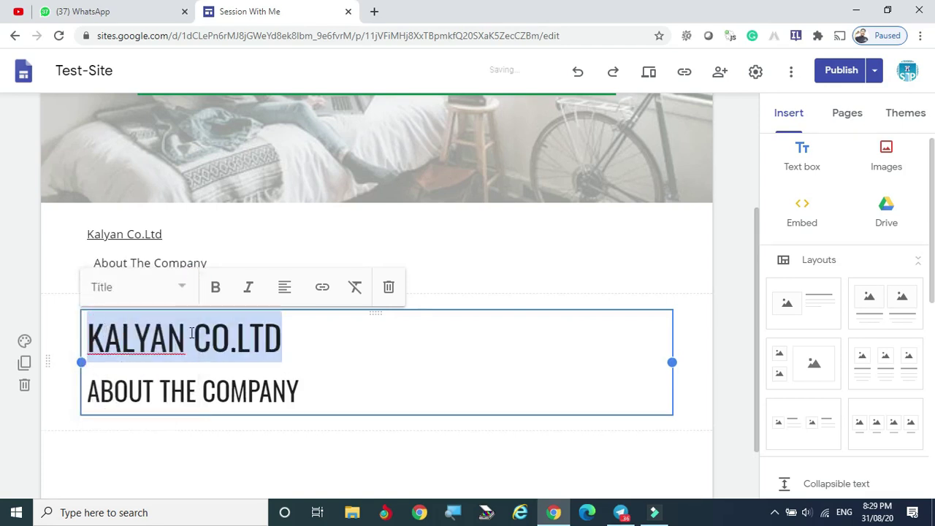
left_click(255, 448)
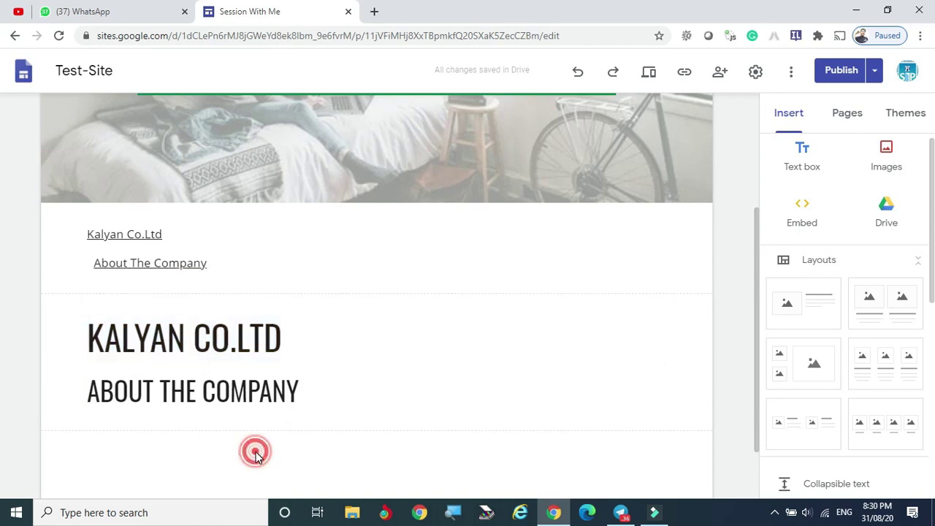
- Check the text style of the "About The Company" line and start a new line below it
left_click(114, 387)
left_click(179, 287)
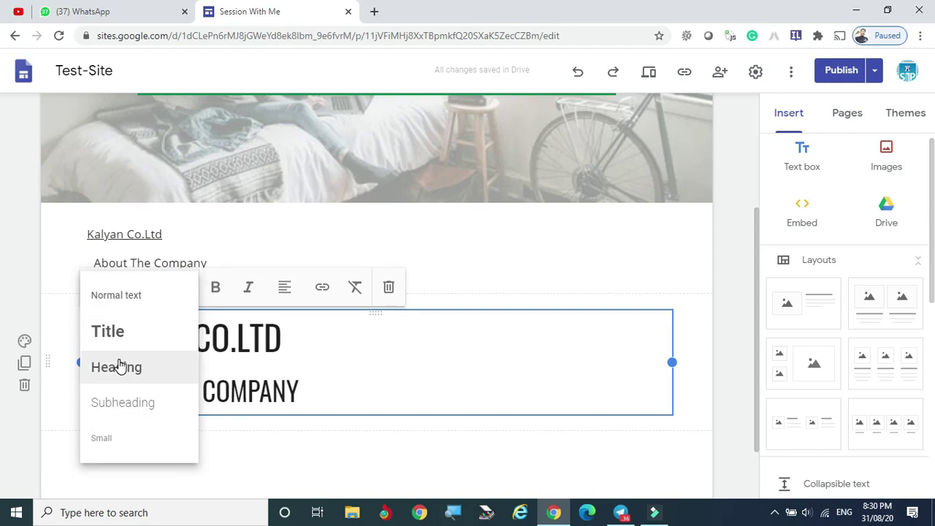
left_click(317, 402)
key("Return")
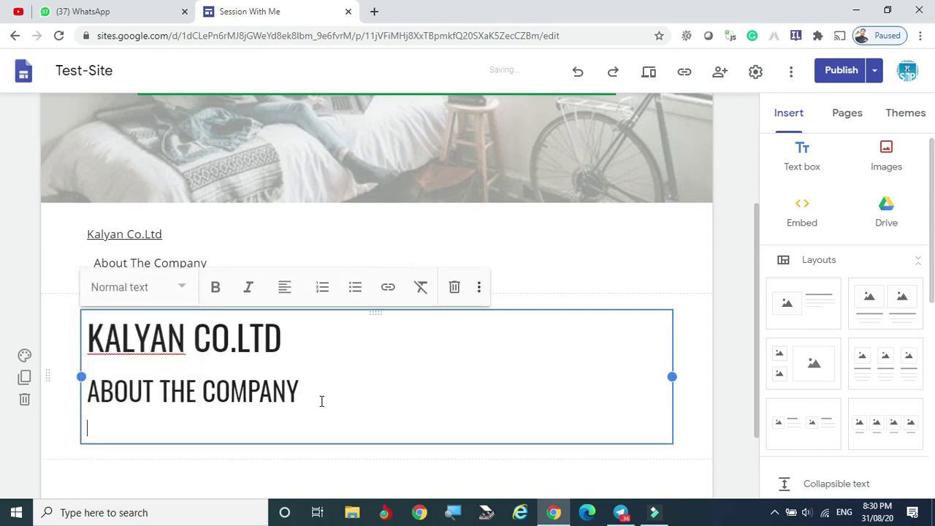
- Add the filler lines ",eg/,d/.f,g/d'f", "f;gkjdfjgdkjfl el;rjlkjljhl" and ",ekjeljejg" below the "About the Company" heading
key("Return")
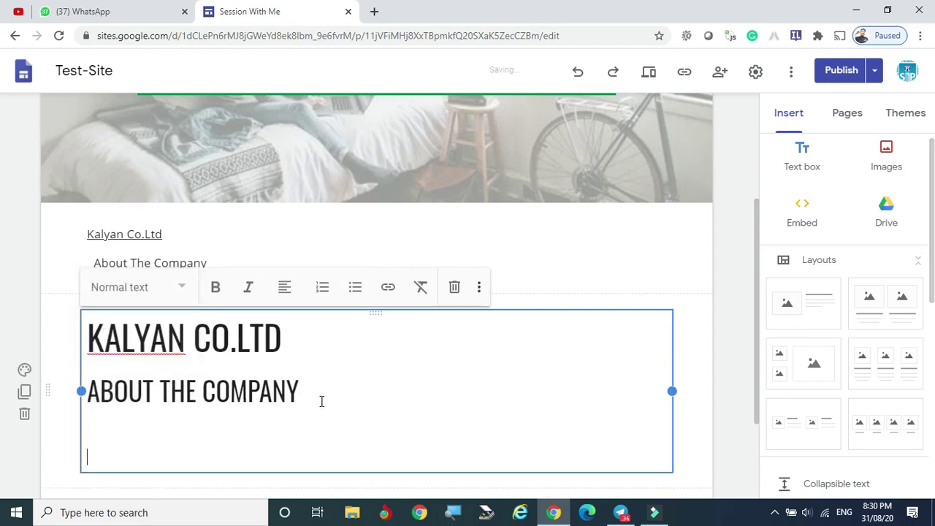
type("f;gkjd")
type("el;rjlkjl")
key("Return")
key("Return")
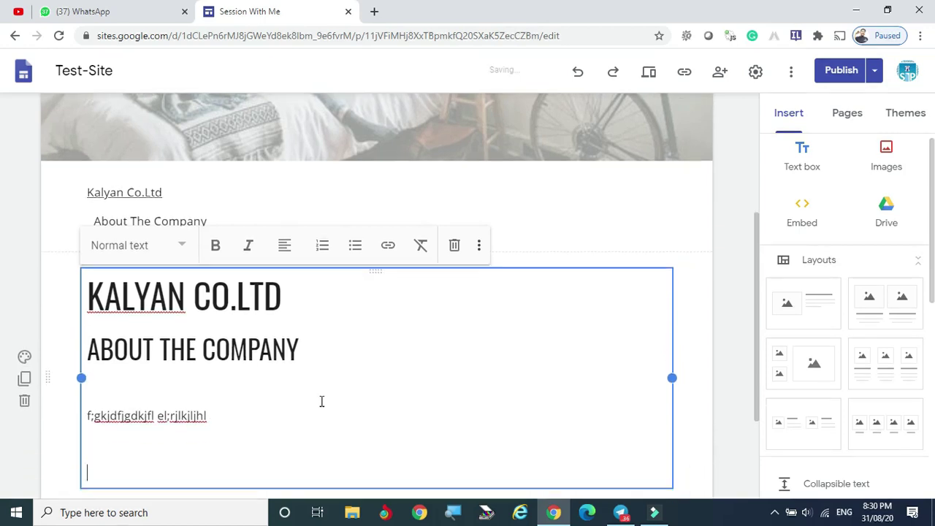
type(",eg/,d/.f,g/d'f")
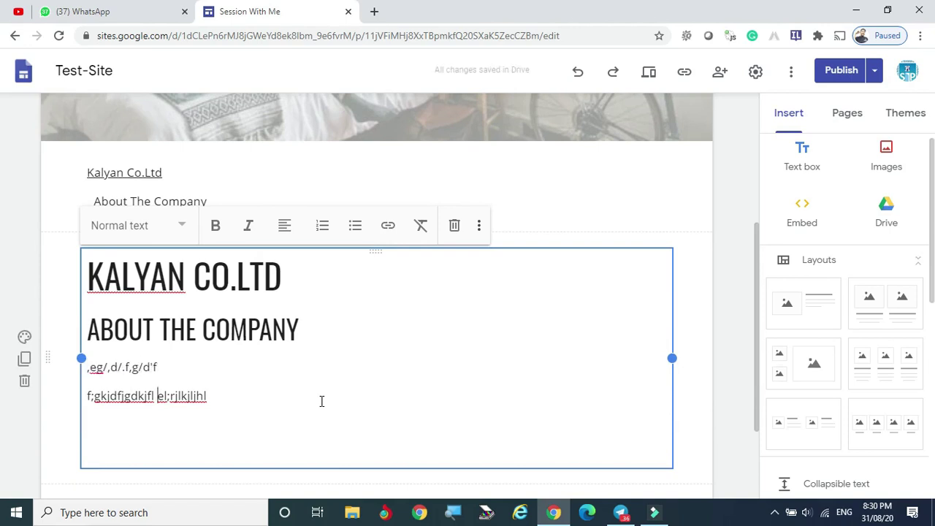
type(",ekjeljej")
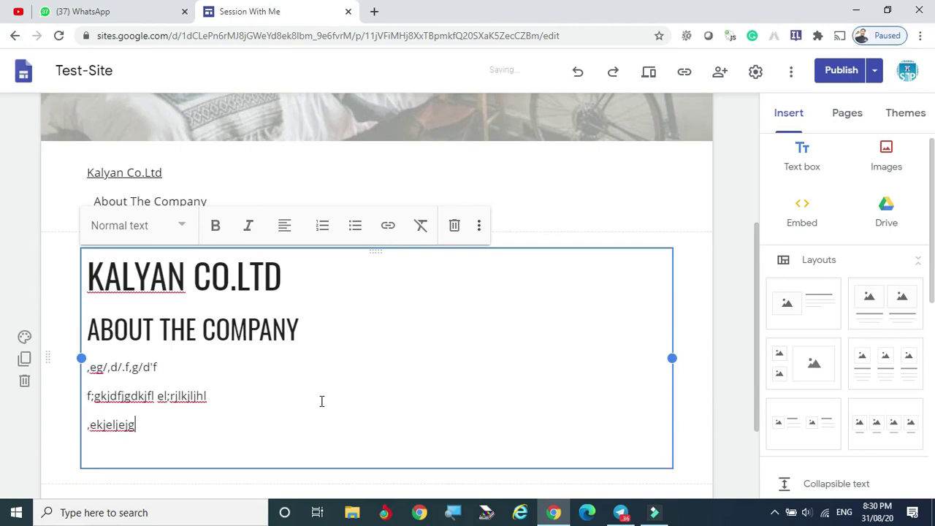
type("g")
key("Return")
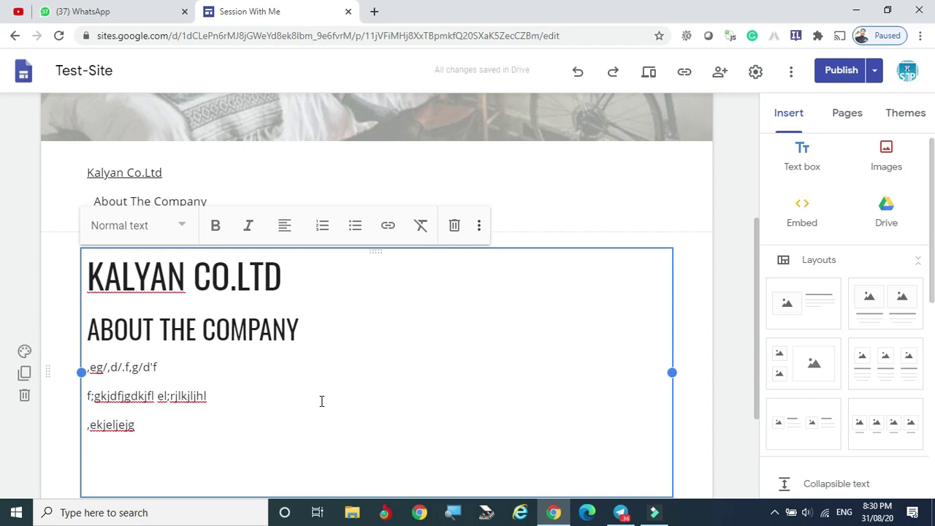
- Add the line "Management Team:" below the filler text and format it as a Subheading
type("DManagem")
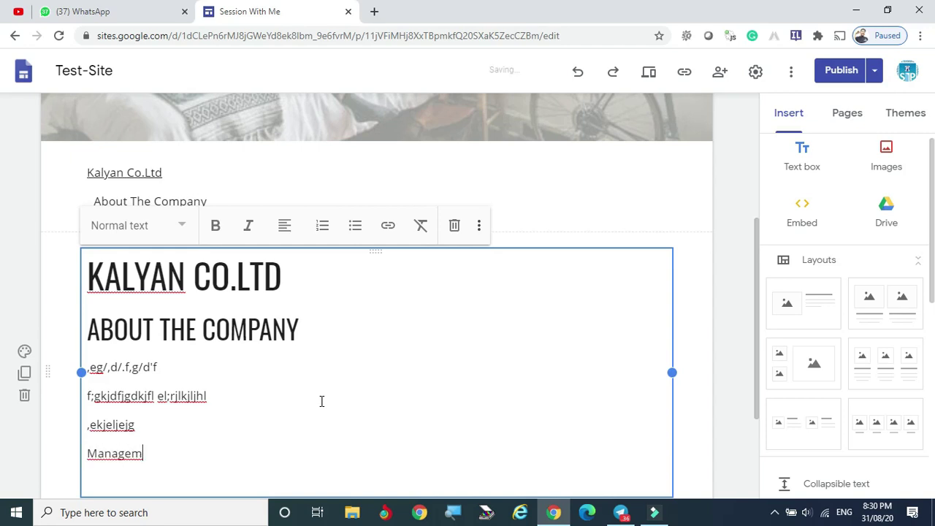
type("ent Team:")
key("shift+Left")
key("shift+Left")
key("shift+Left")
key("shift+Left")
key("shift+Left")
key("shift+Left")
key("shift+Left")
key("shift+Left")
key("shift+Left")
key("shift+Left")
key("shift+Left")
key("shift+Left")
key("shift+Left")
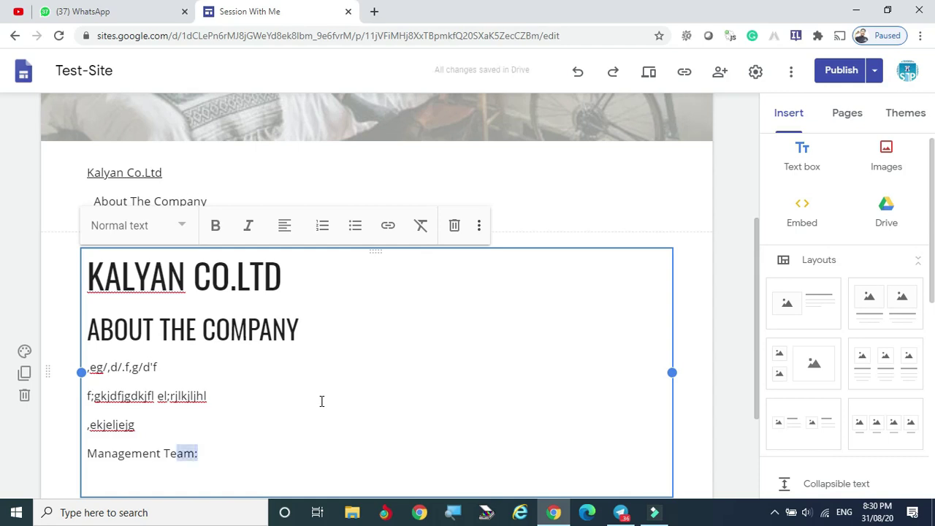
key("shift+Left")
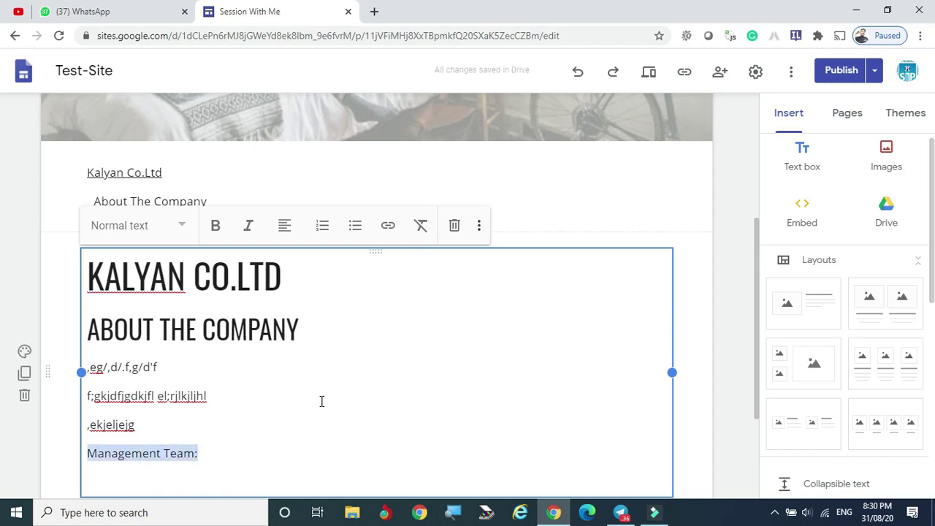
left_click(182, 225)
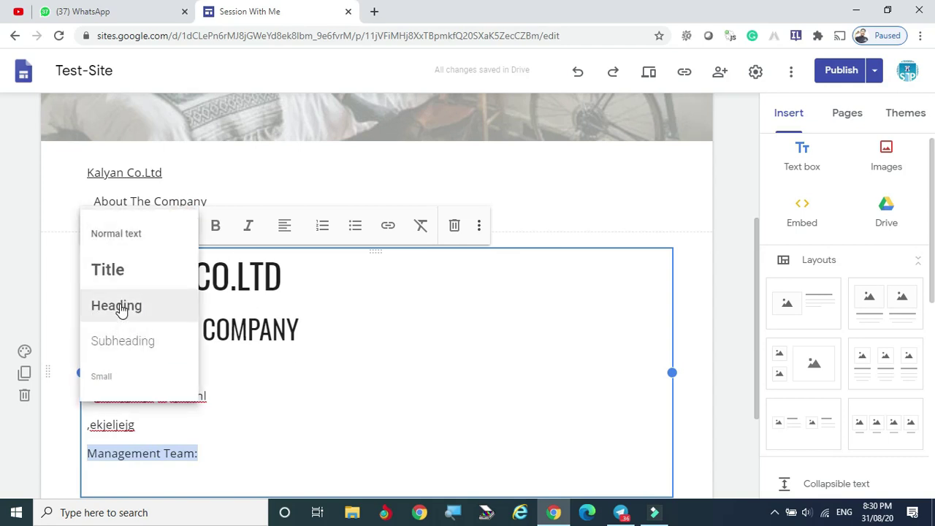
left_click(121, 341)
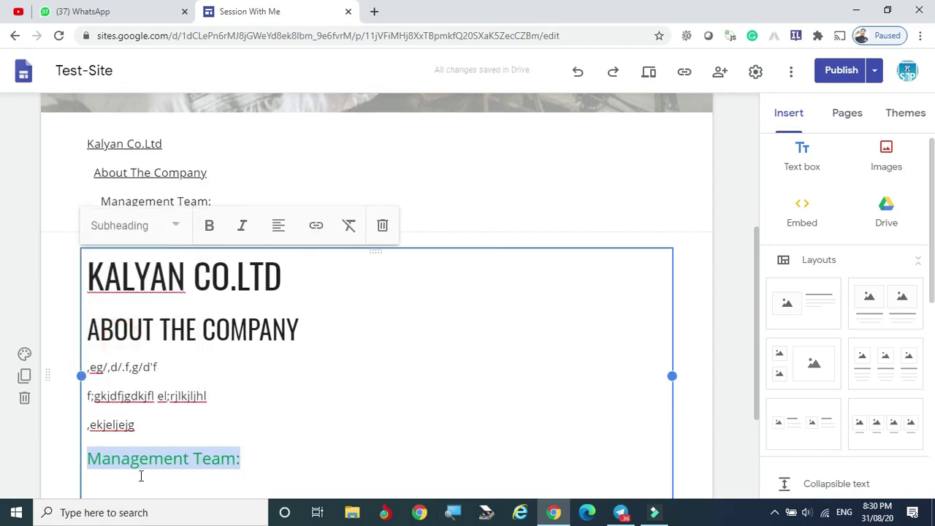
left_click(111, 478)
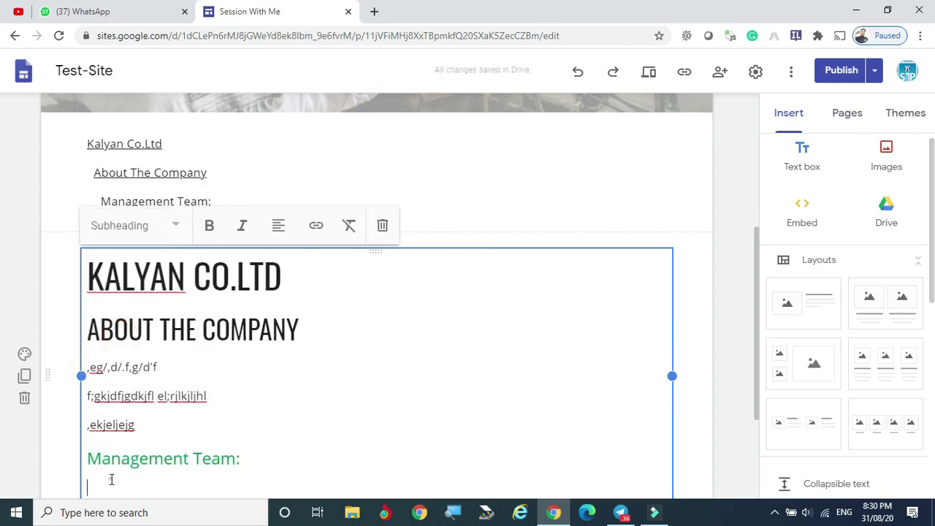
left_click(685, 421)
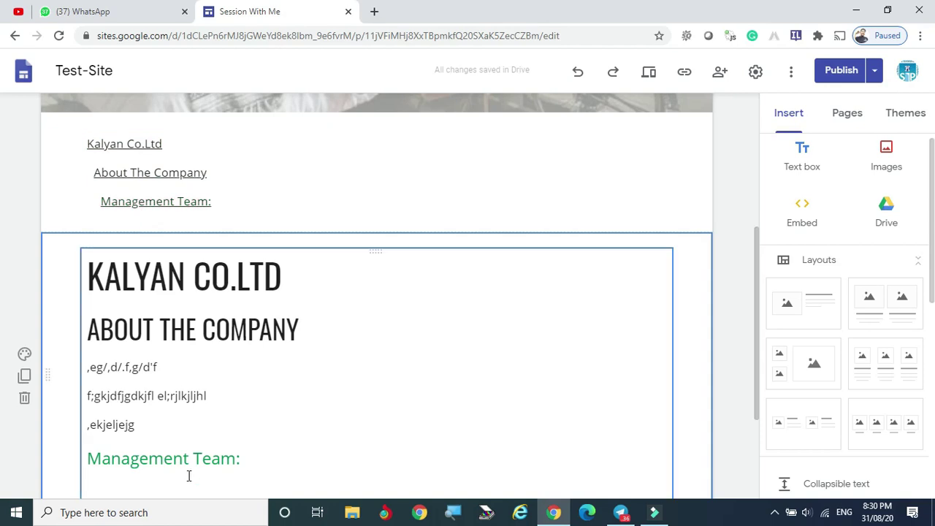
- Add three lines reading "rty" below the "Management Team:" subheading
scroll(265, 453, "down", 2)
left_click(250, 331)
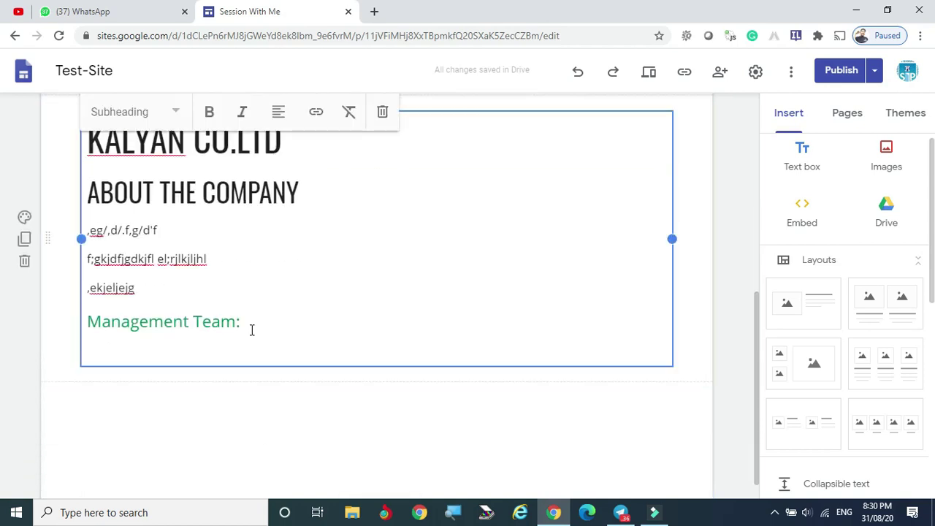
key("Return")
type("rty")
key("Return")
type("rty")
key("Return")
type("rty")
key("Return")
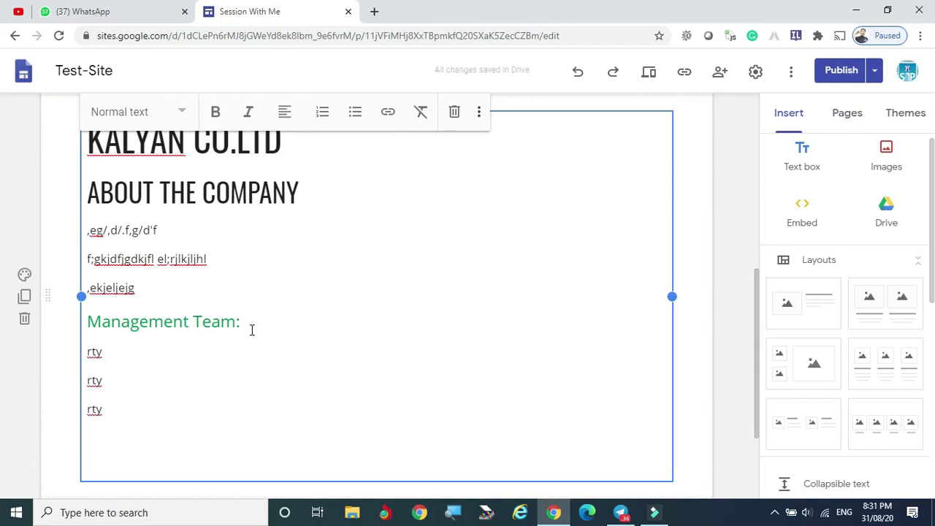
- Add the line "Branched:" below the "rty" lines and format it as a Subheading
type("Branch")
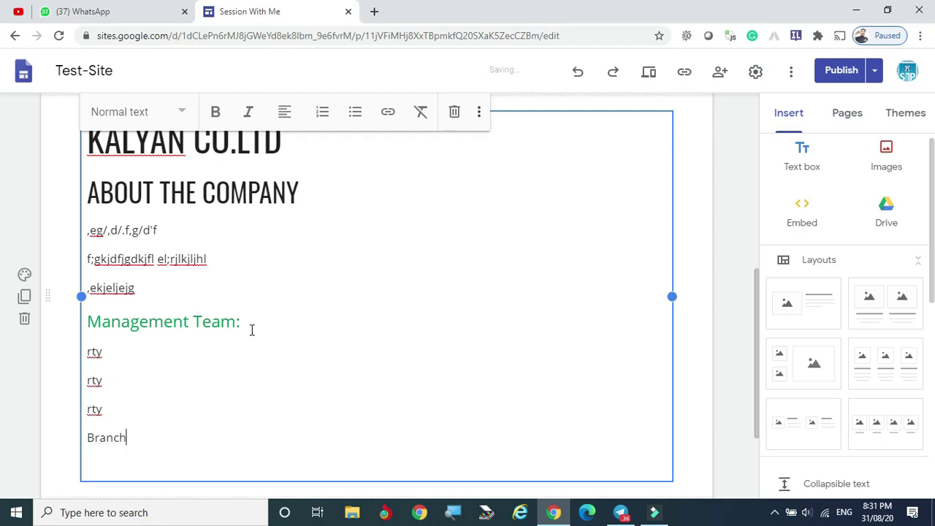
type("ed:")
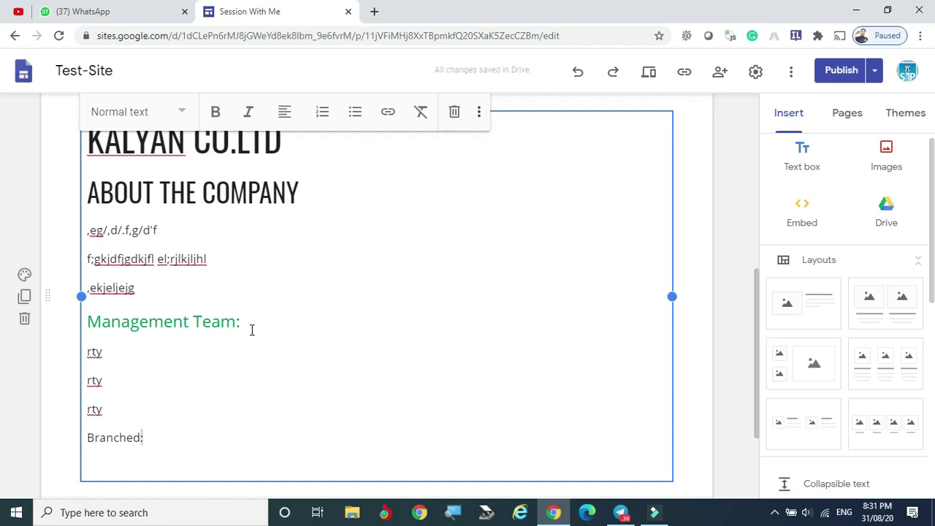
key("shift+Left")
key("shift+Left")
key("shift+Left")
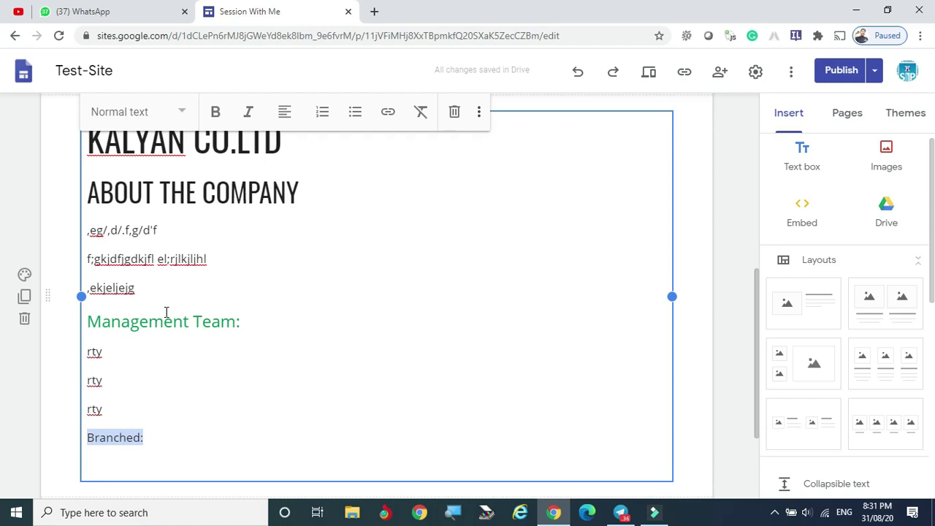
left_click(180, 111)
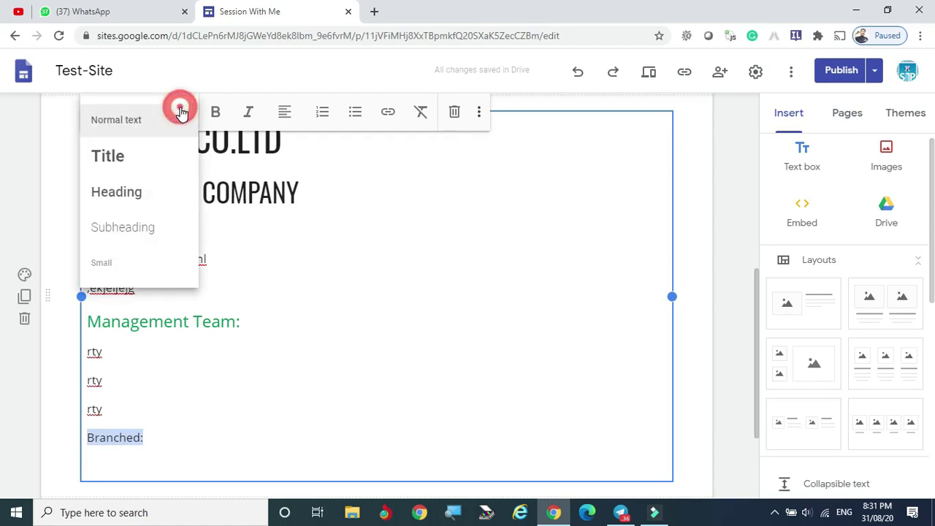
left_click(121, 227)
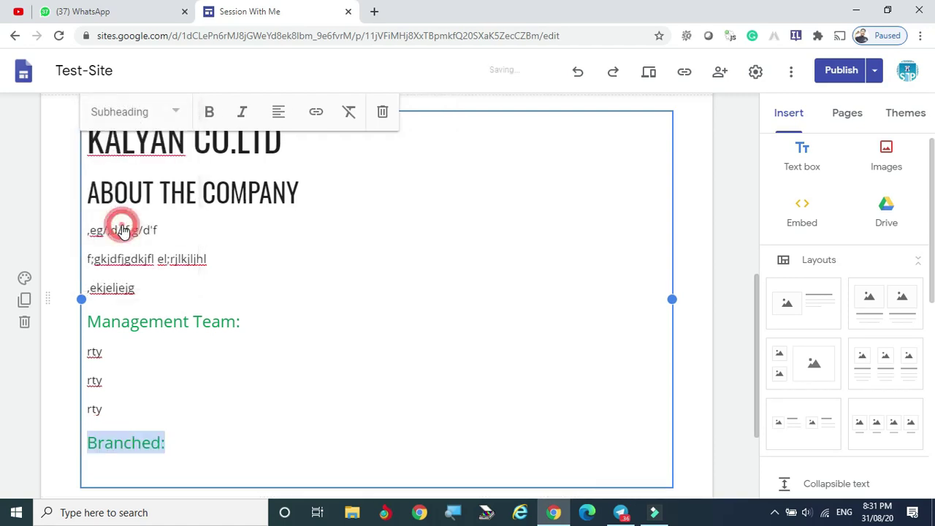
left_click(117, 468)
left_click(682, 385)
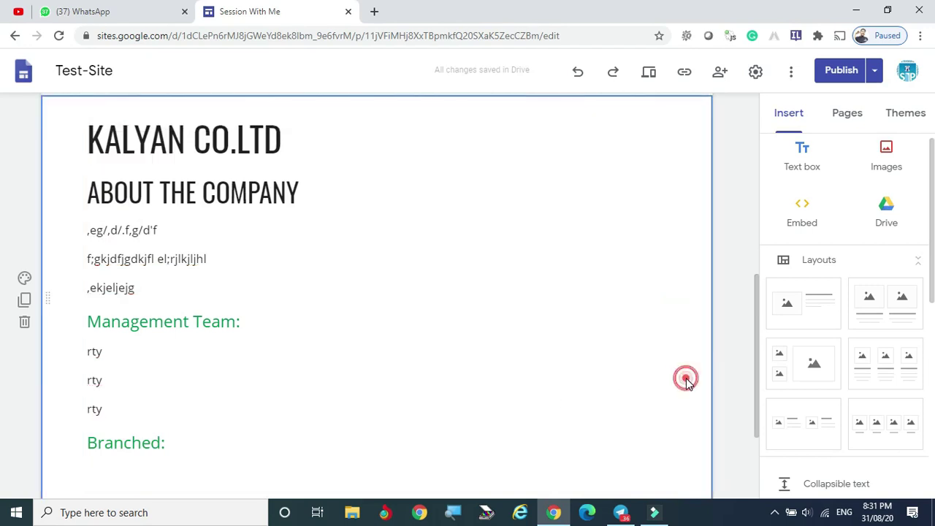
- Add the normal text line "Branch Heads" below the "Branched:" subheading
scroll(682, 324, "up", 6)
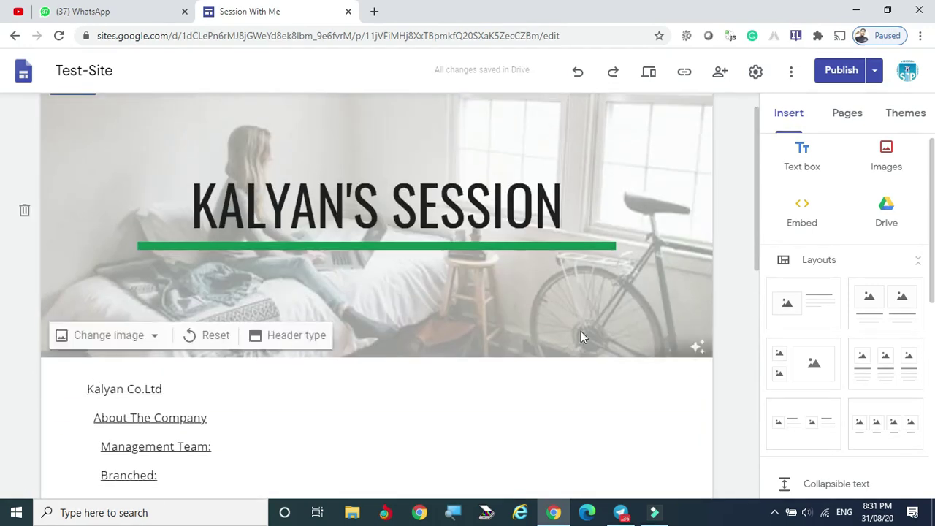
scroll(69, 409, "down", 3)
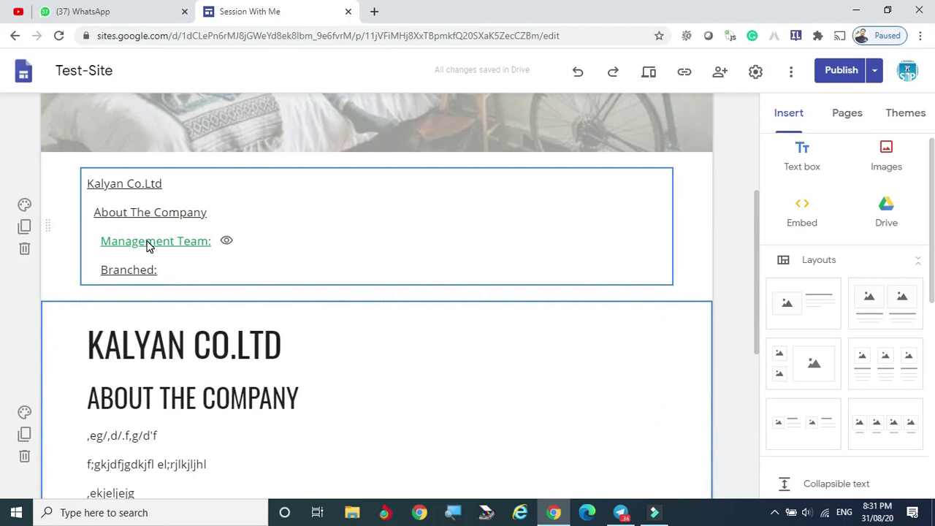
scroll(157, 296, "down", 3)
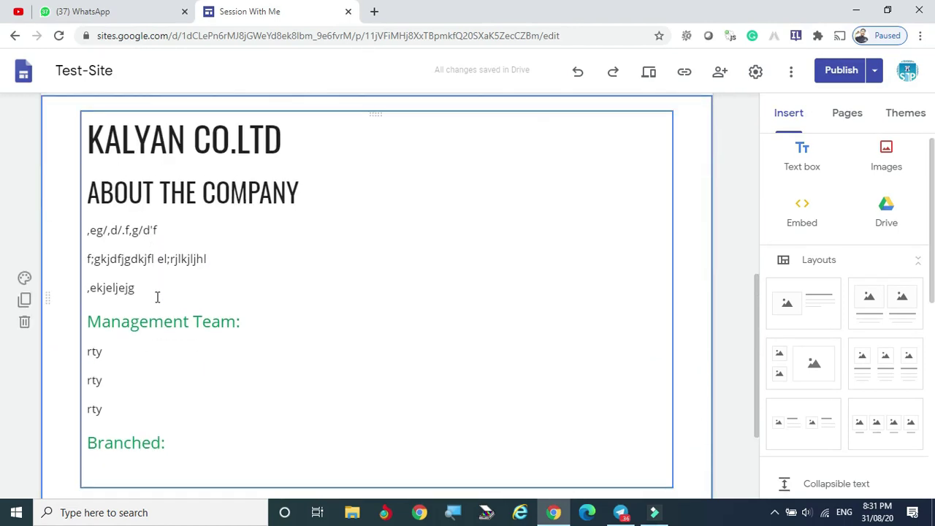
left_click(207, 456)
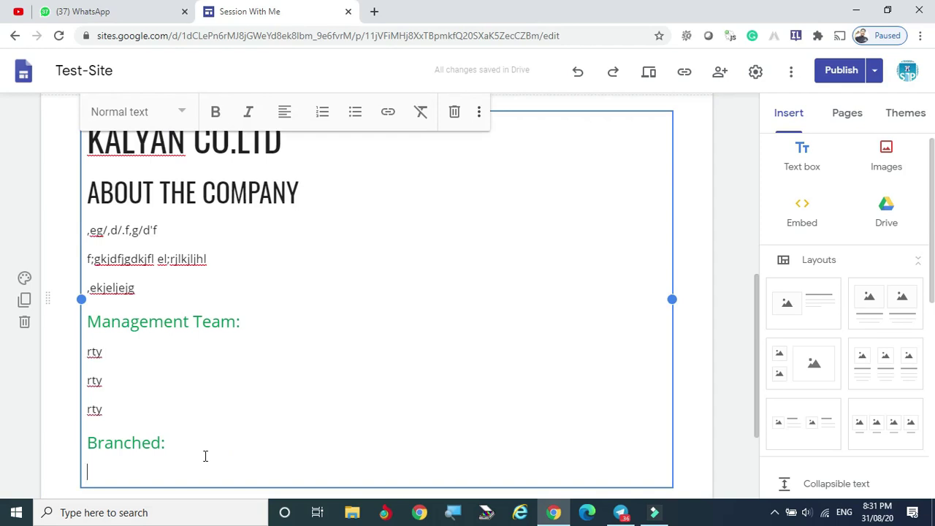
type("G")
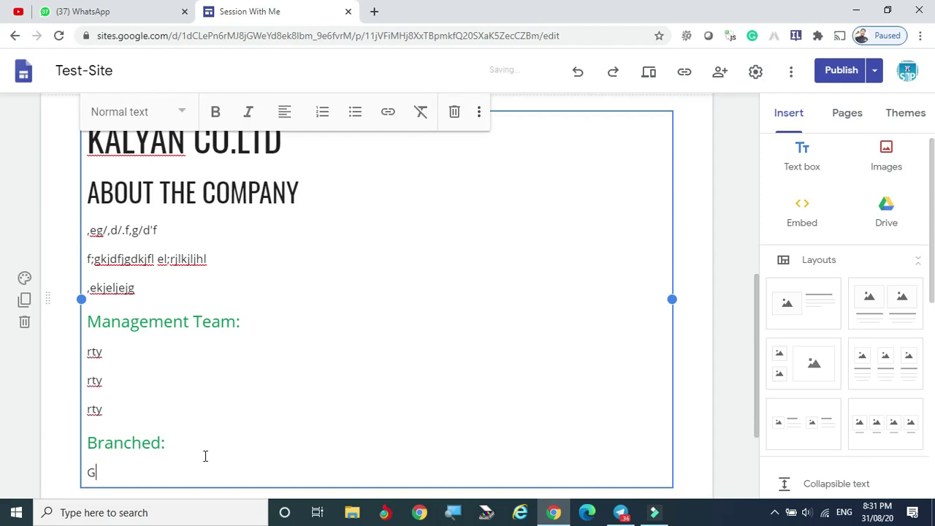
type("ranch Heads")
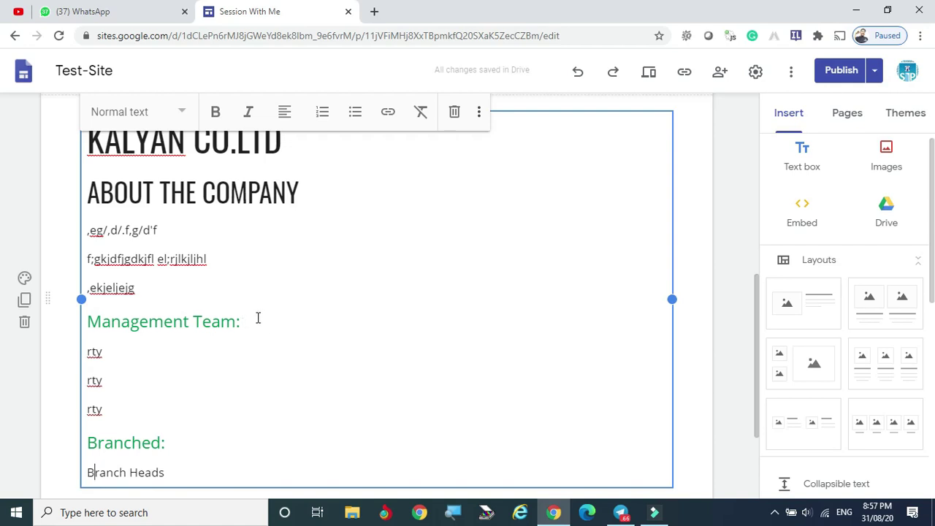
- Compare the table of contents entries with the headings and subheadings in the text box below it
scroll(259, 325, "down", 2)
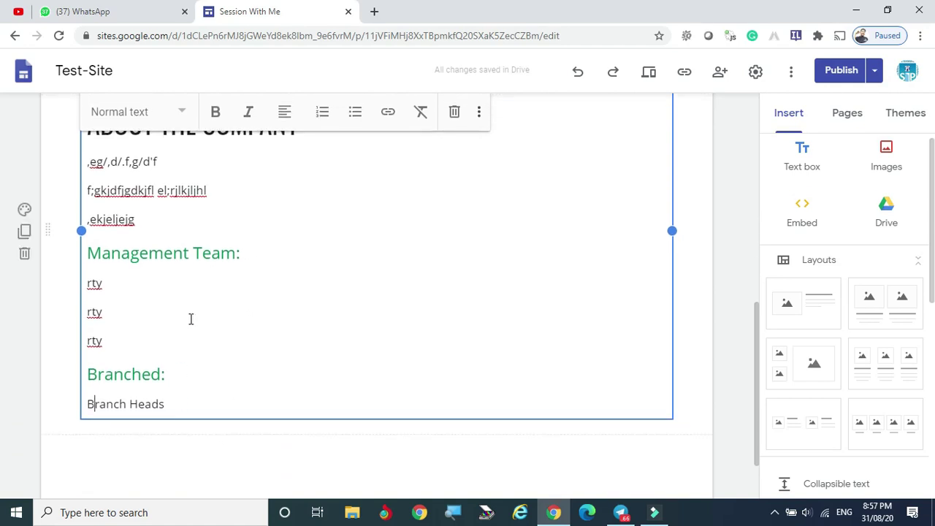
scroll(190, 319, "up", 4)
scroll(190, 319, "up", 1)
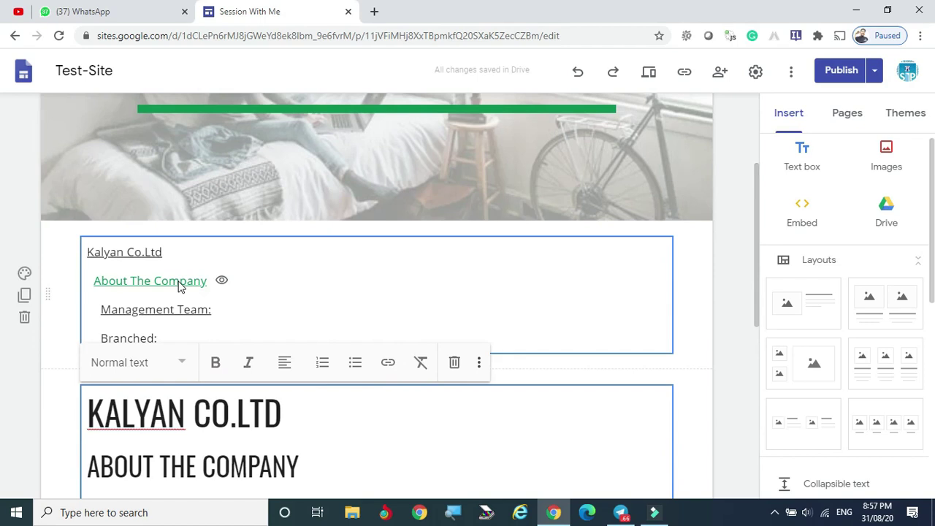
scroll(179, 285, "down", 2)
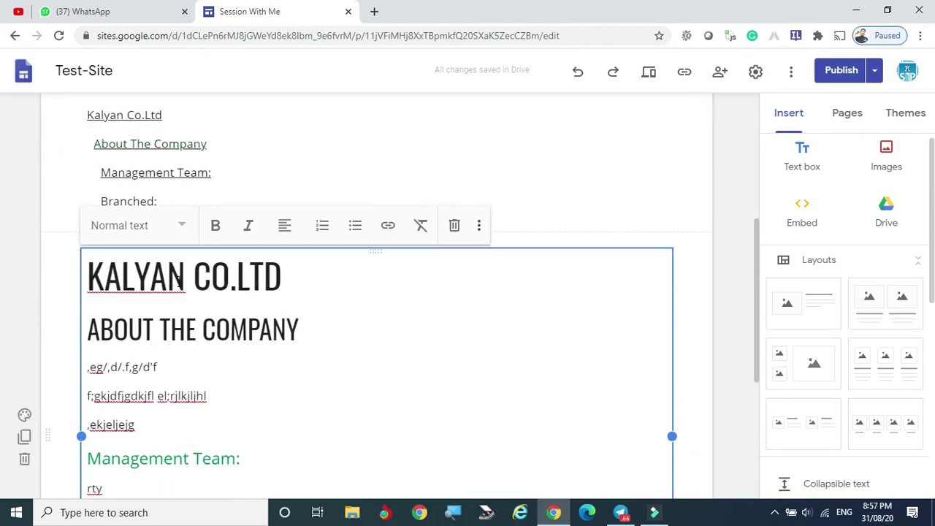
scroll(179, 282, "up", 1)
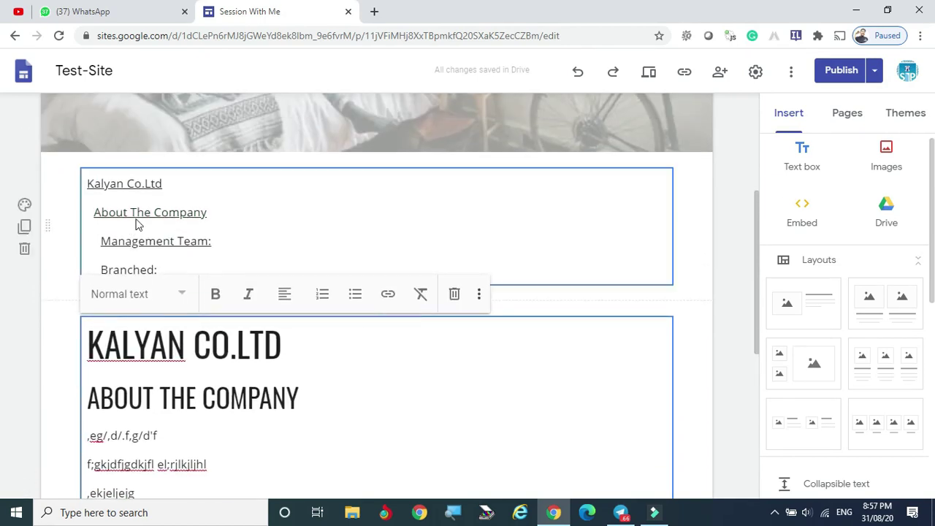
scroll(223, 272, "down", 3)
scroll(222, 273, "up", 5)
scroll(223, 273, "down", 4)
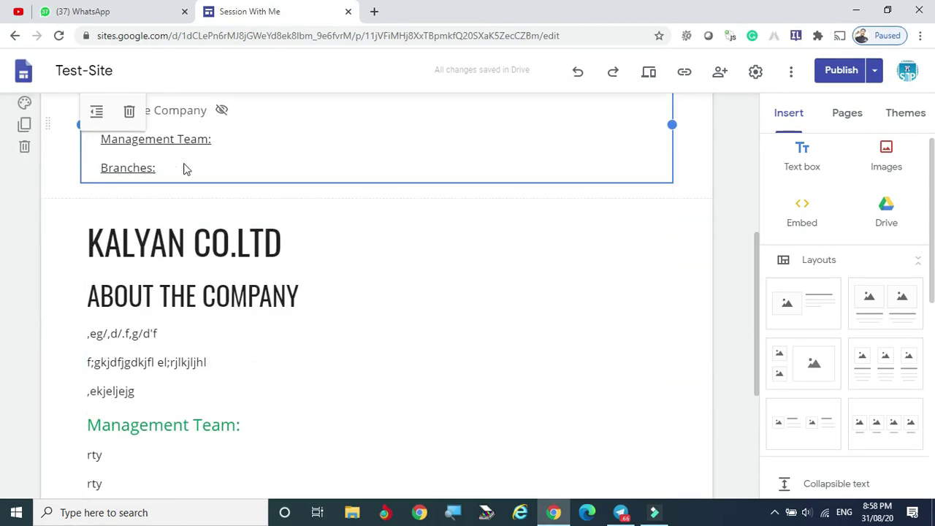
scroll(221, 111, "down", 2)
scroll(221, 121, "up", 6)
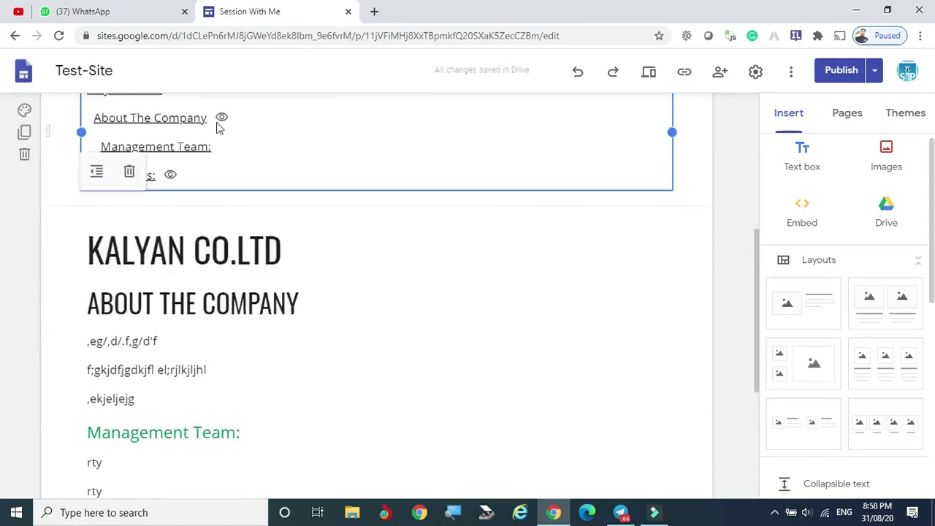
- Hide the "Management Team:" entry in the table of contents
scroll(226, 182, "down", 2)
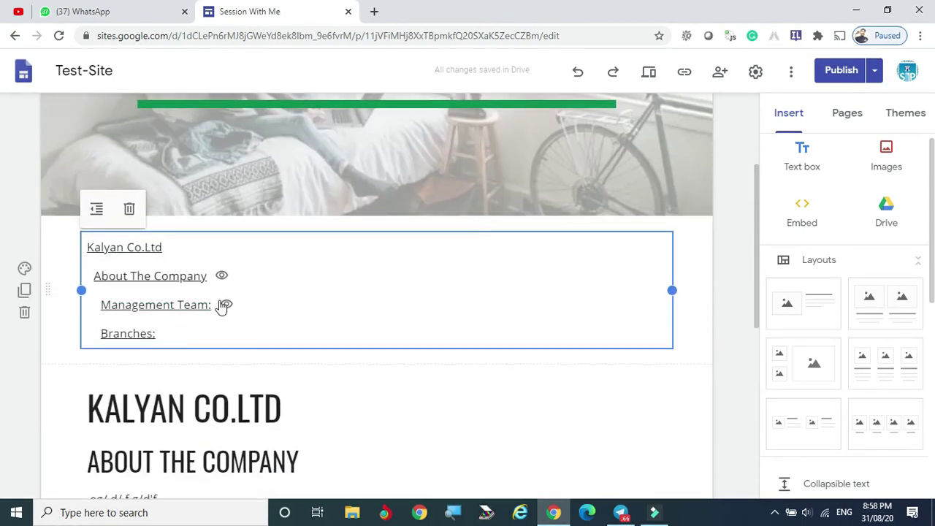
left_click(227, 304)
scroll(226, 303, "down", 4)
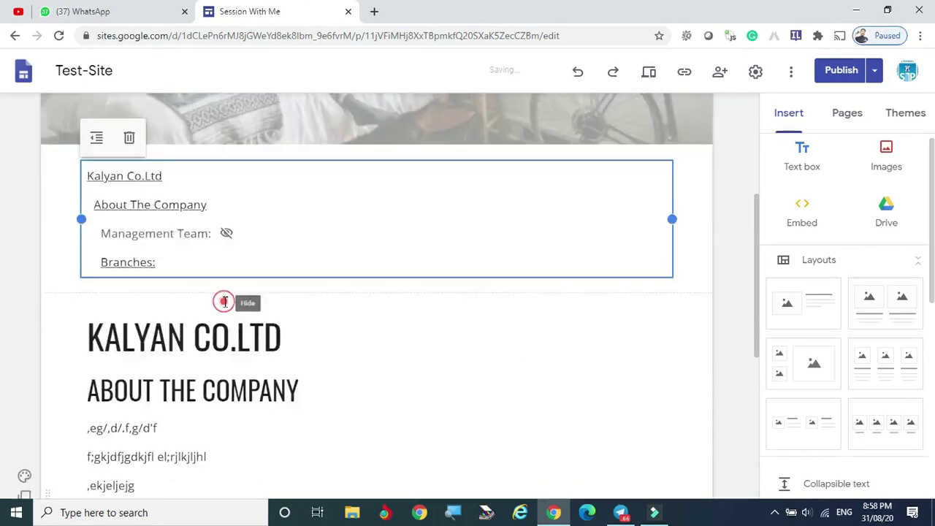
scroll(159, 399, "up", 6)
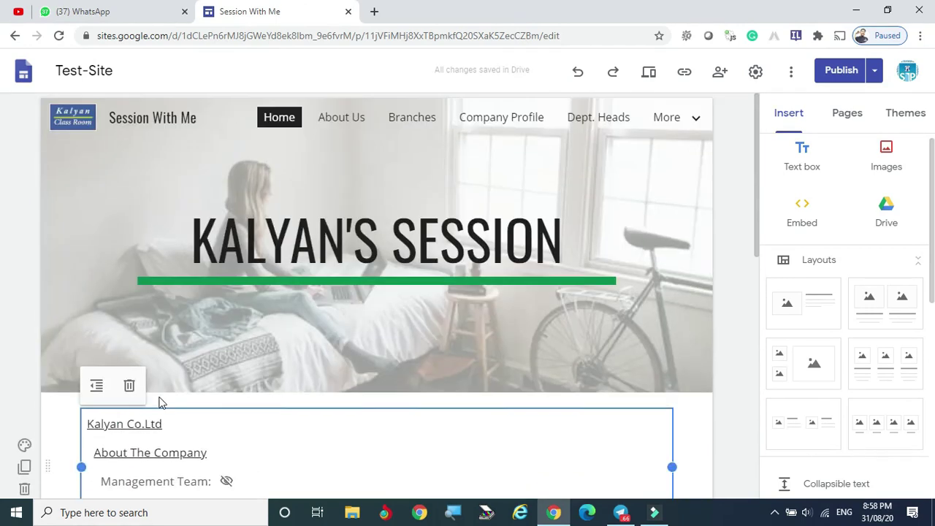
- Show the hidden "Management Team:" entry in the table of contents again
scroll(164, 277, "down", 4)
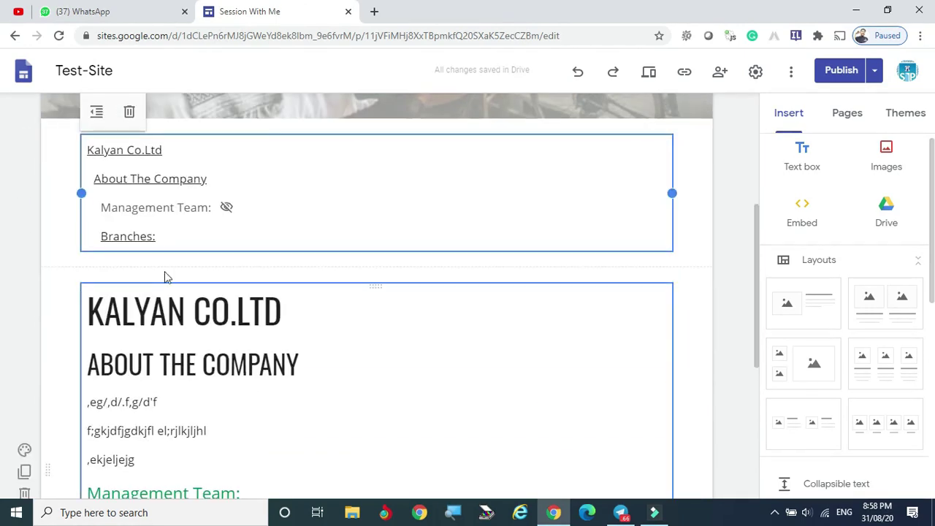
left_click(227, 207)
scroll(226, 208, "up", 5)
scroll(227, 233, "down", 2)
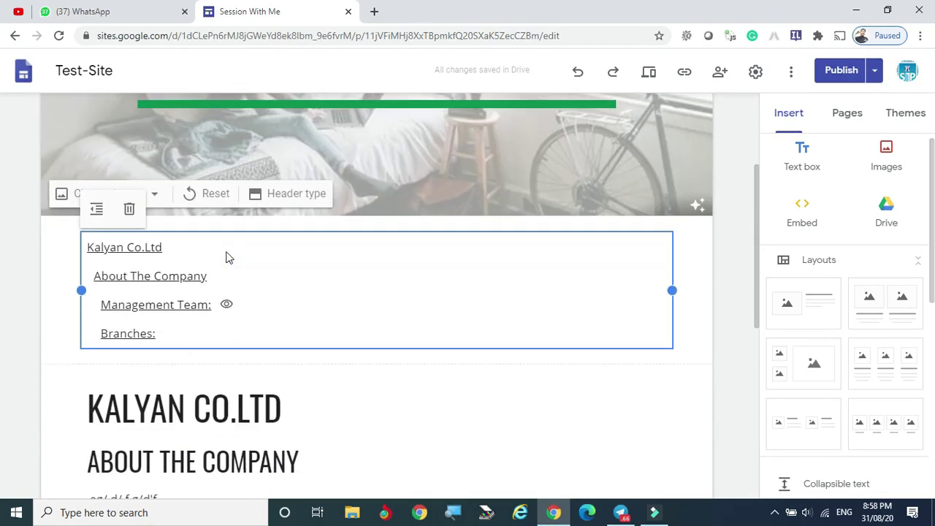
right_click(197, 311)
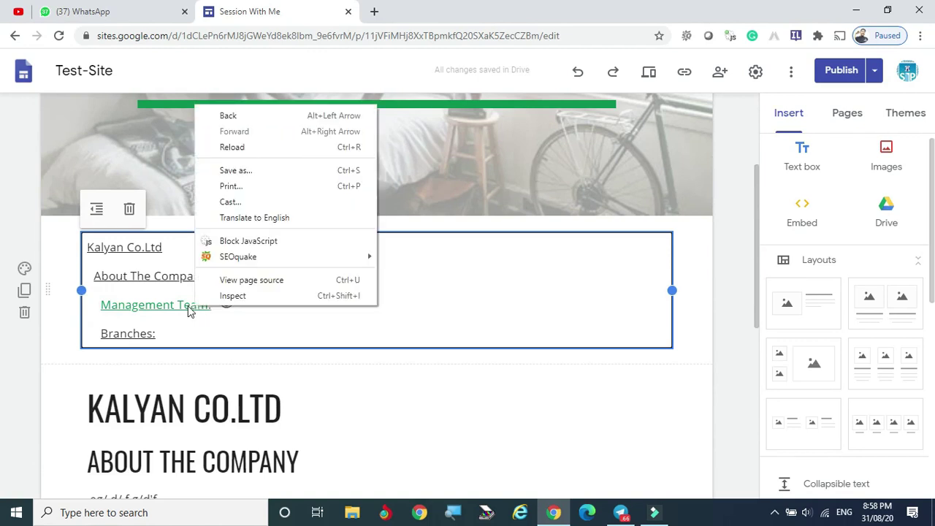
left_click(603, 250)
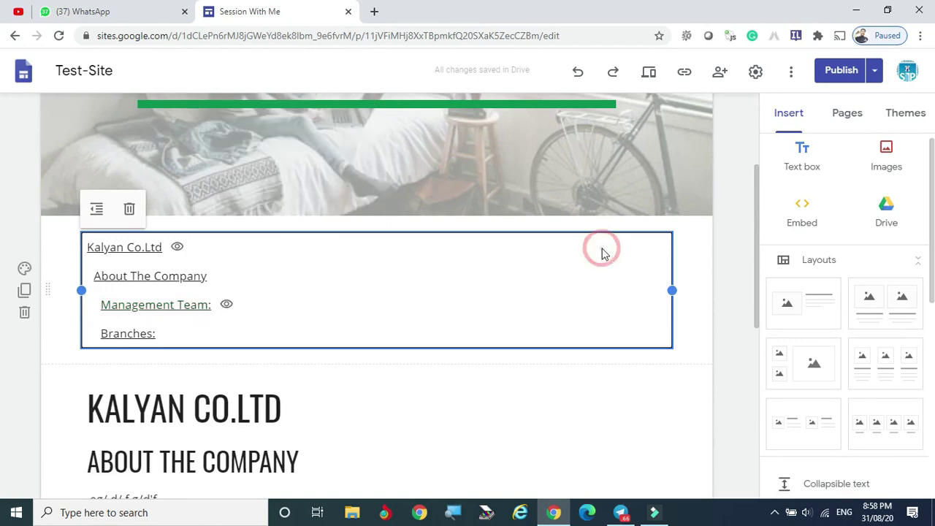
- Start a new embed from the web by URL for the Home page
scroll(686, 310, "up", 3)
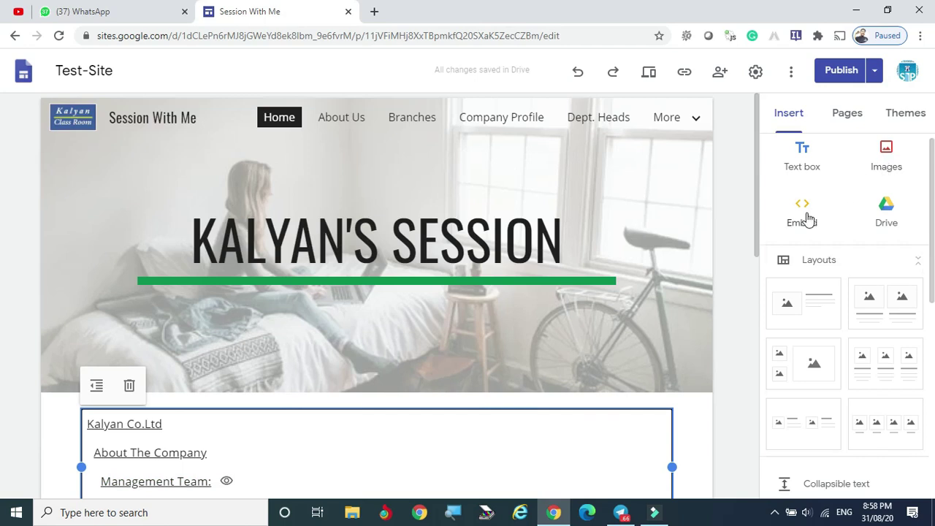
scroll(807, 216, "down", 5)
scroll(668, 376, "down", 6)
left_click(114, 415)
scroll(773, 238, "up", 5)
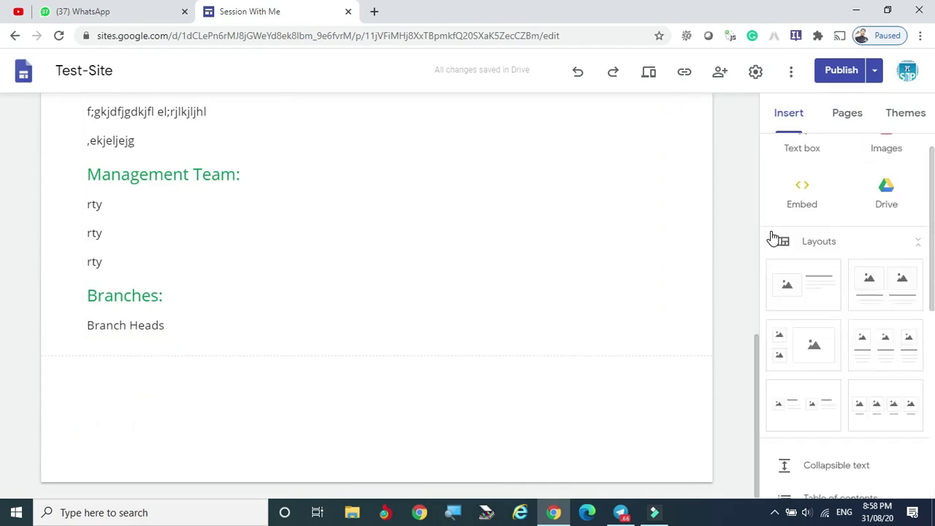
left_click(799, 188)
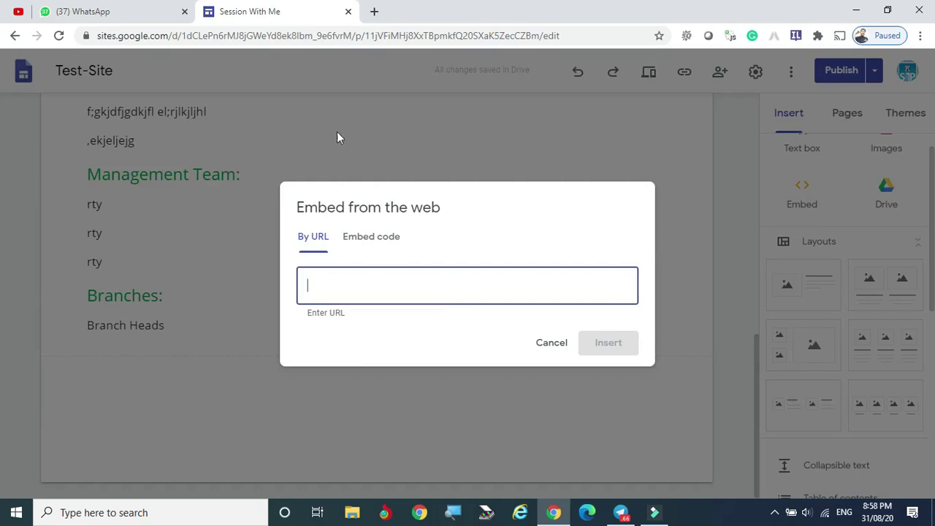
- Open youtube.com in a new browser tab and copy the link address of the "Chiranjeevi Hilarious Jokes On His Home Servents" video
left_click(374, 12)
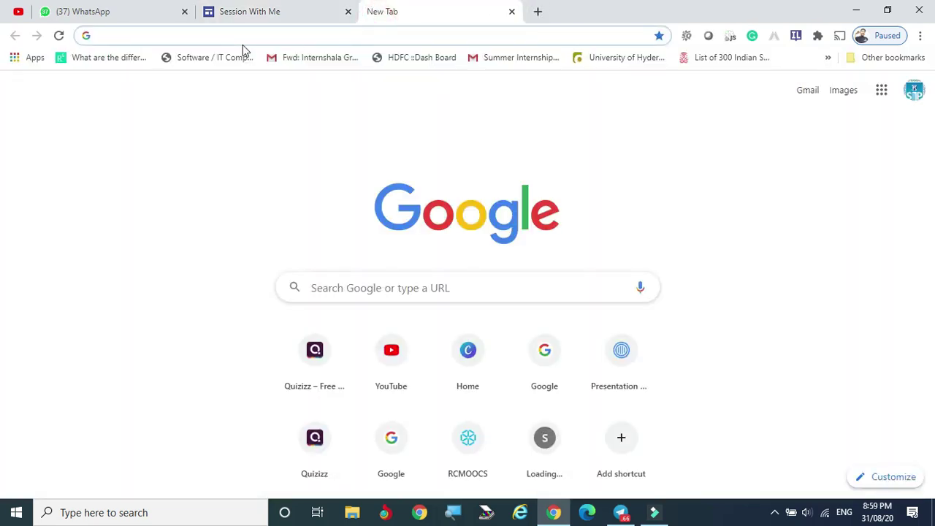
type("youtube.com")
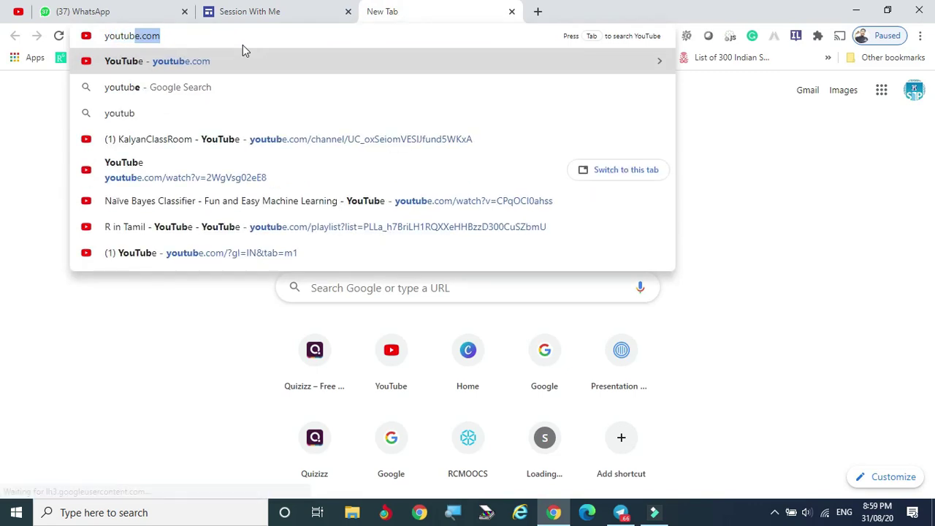
left_click(188, 61)
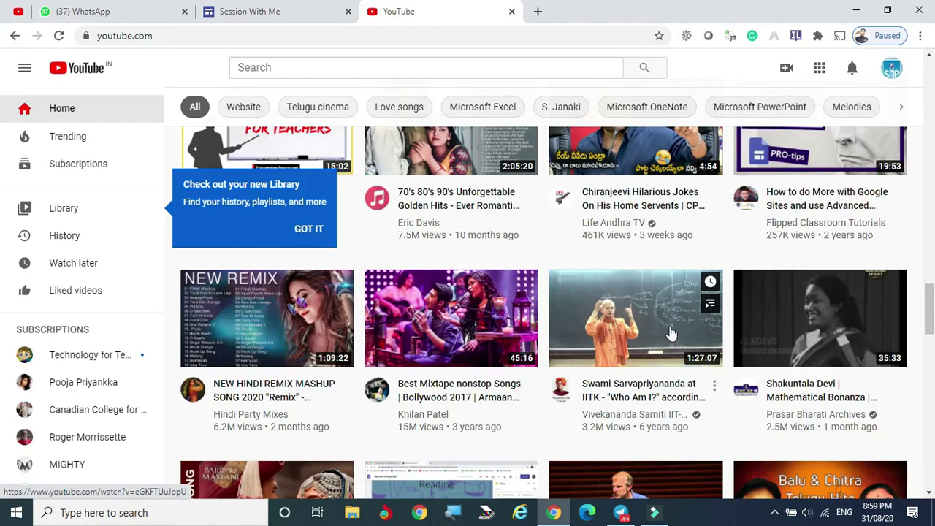
scroll(670, 333, "up", 1)
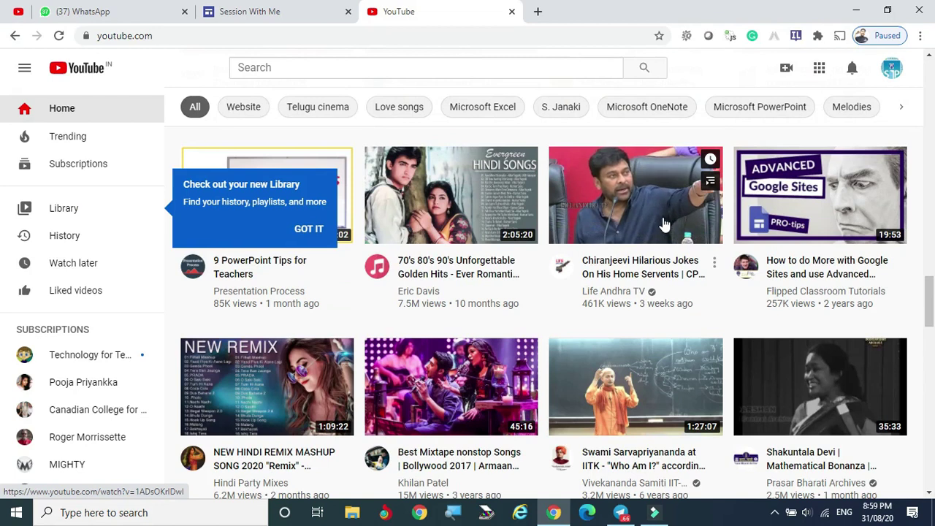
right_click(597, 207)
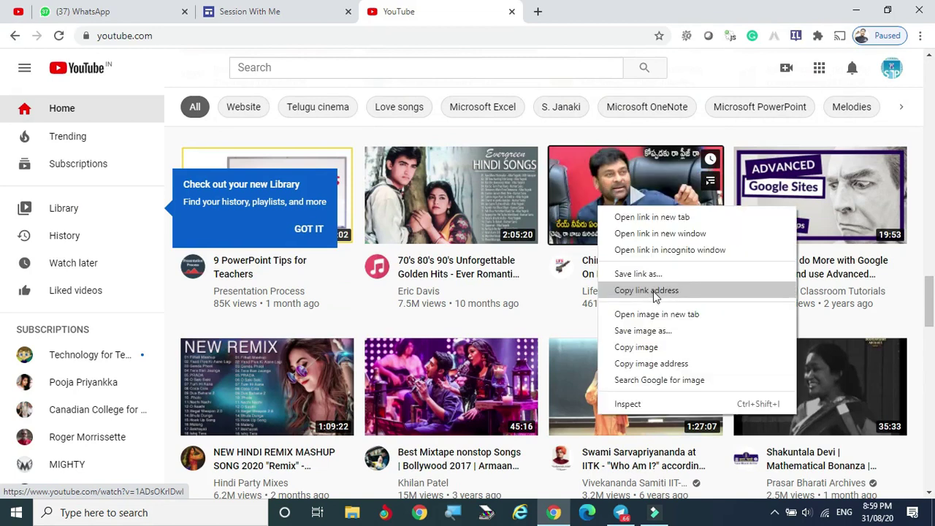
left_click(655, 291)
- Return to the site editor and embed the copied YouTube video link below the "Branch Heads" text
left_click(267, 10)
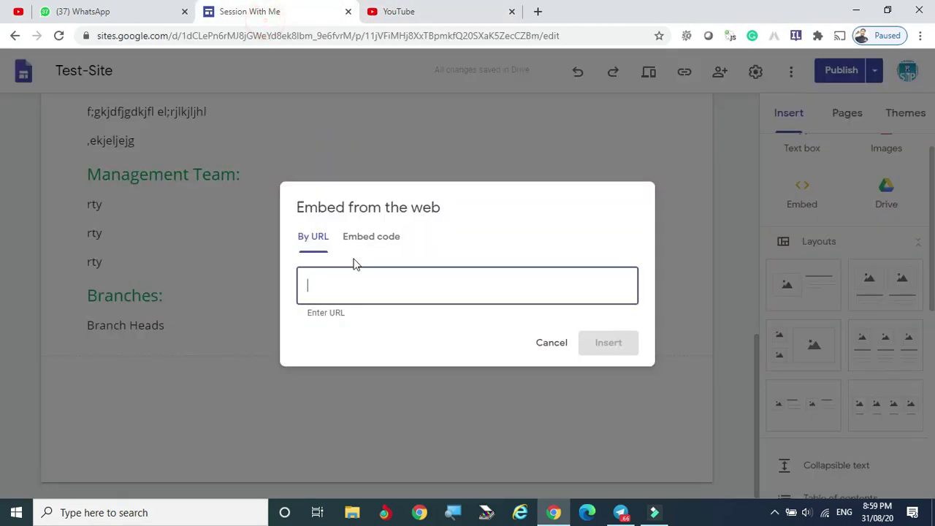
left_click(353, 284)
key("ctrl+v")
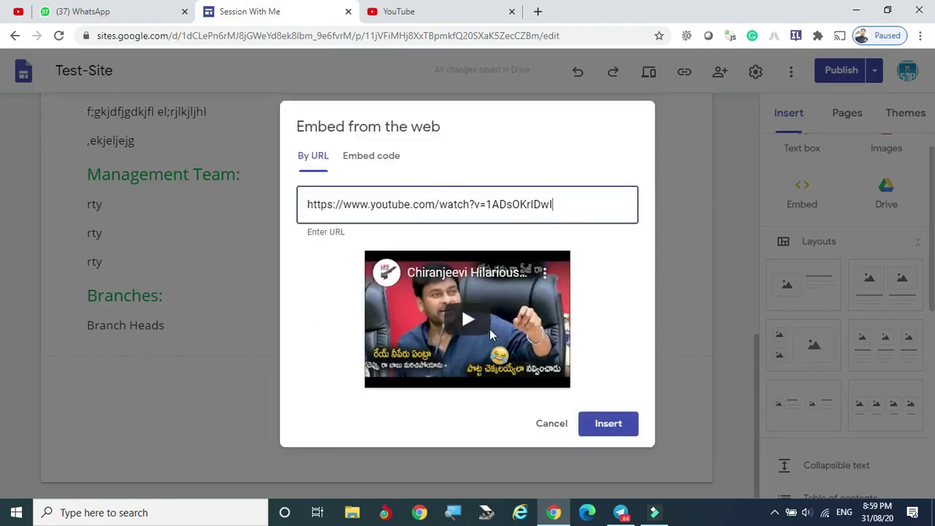
left_click(606, 426)
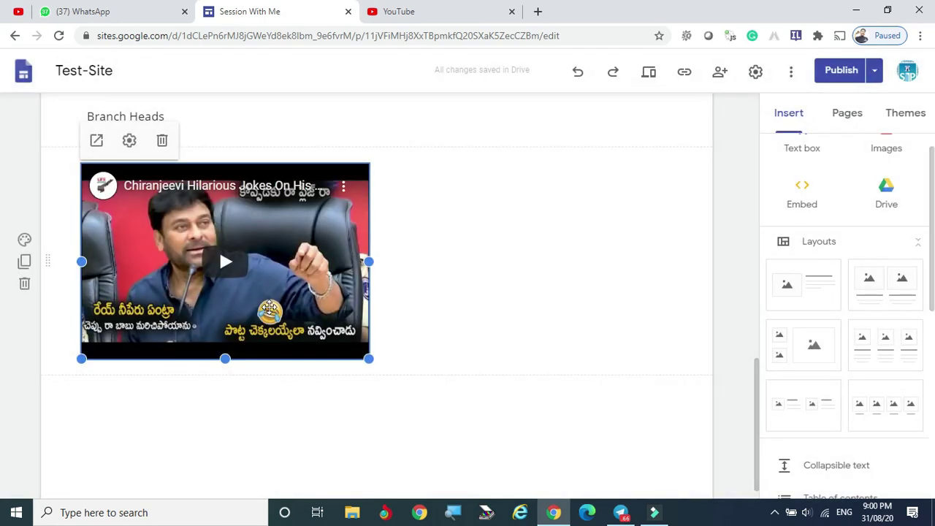
- Enlarge the embedded video to about half the page width and increase its height slightly
left_click_drag(369, 359, 430, 392)
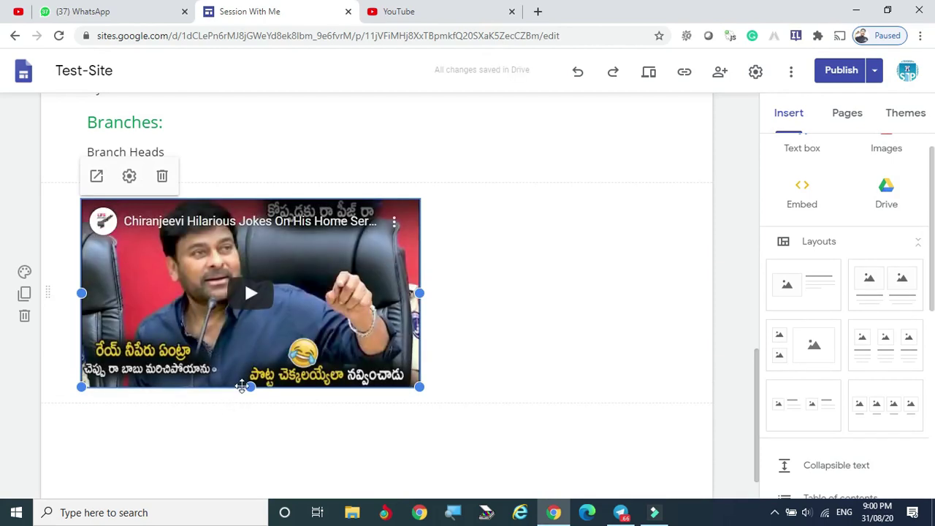
left_click_drag(251, 386, 250, 397)
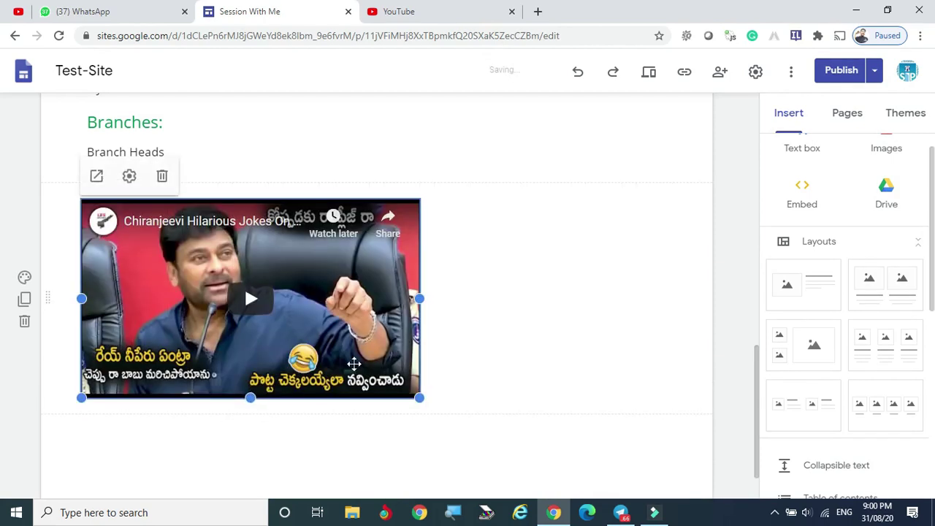
left_click(479, 382)
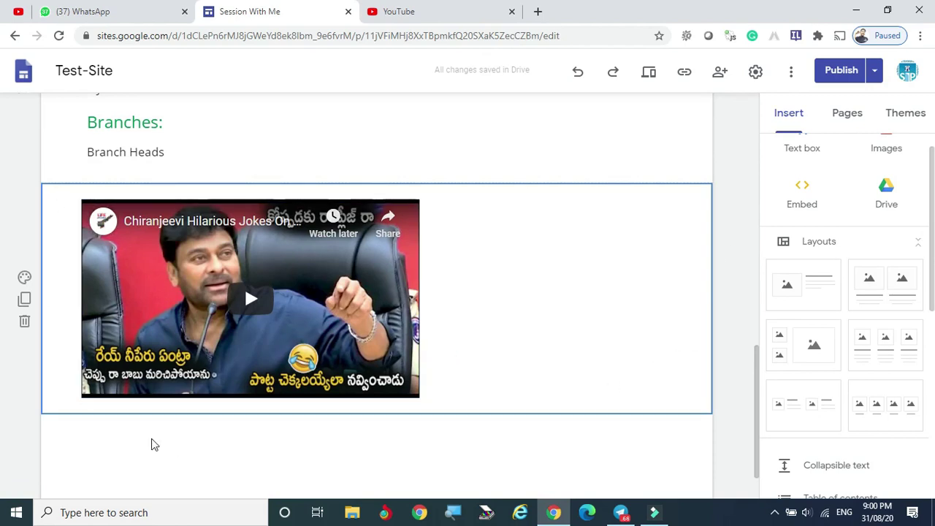
- Try the Emphasis 2, Emphasis 1 and Regular section backgrounds on the video section
left_click(24, 276)
left_click(122, 374)
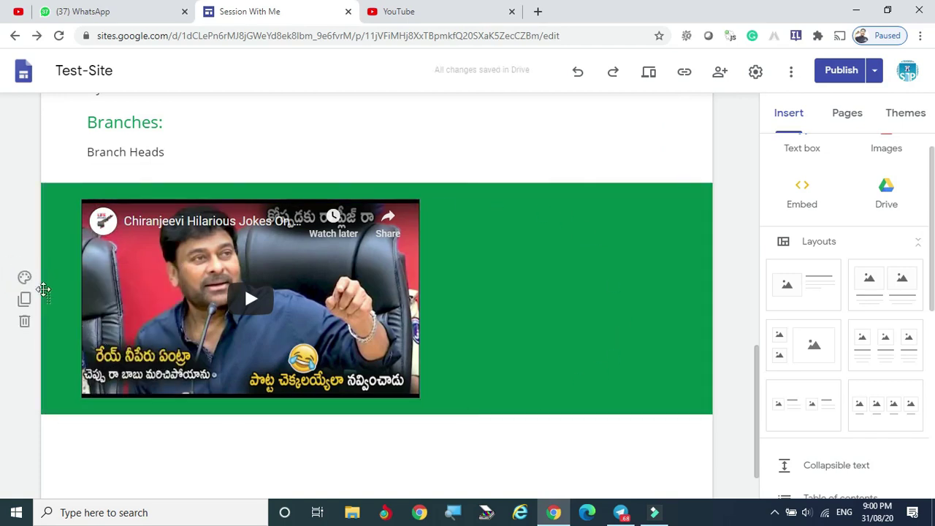
left_click(24, 277)
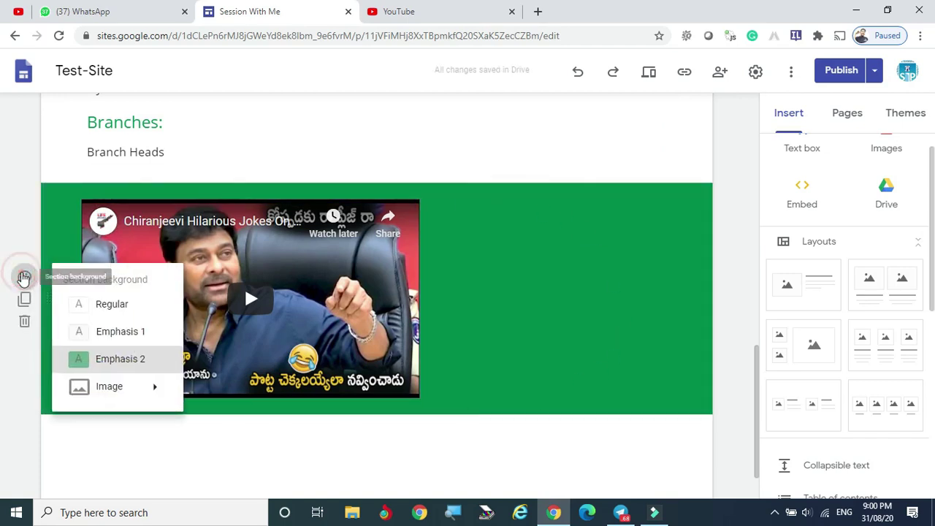
left_click(111, 332)
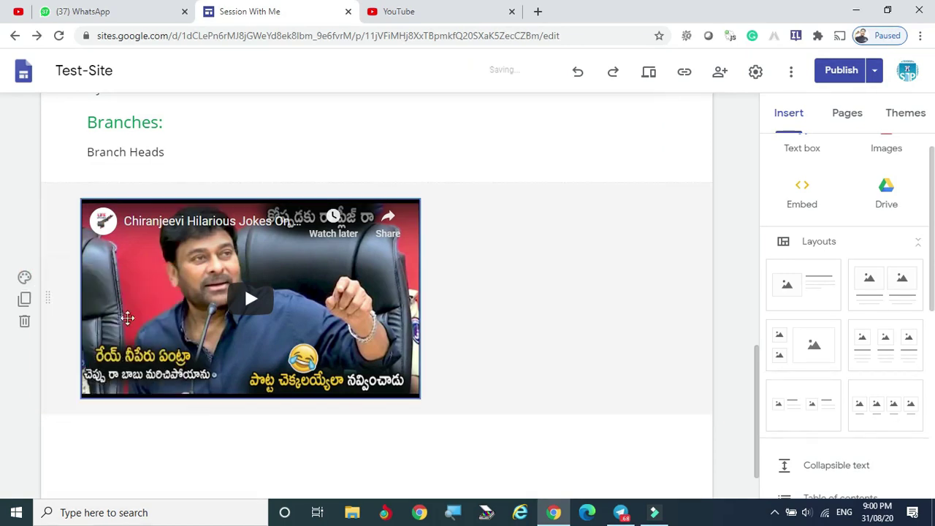
left_click(24, 277)
left_click(106, 305)
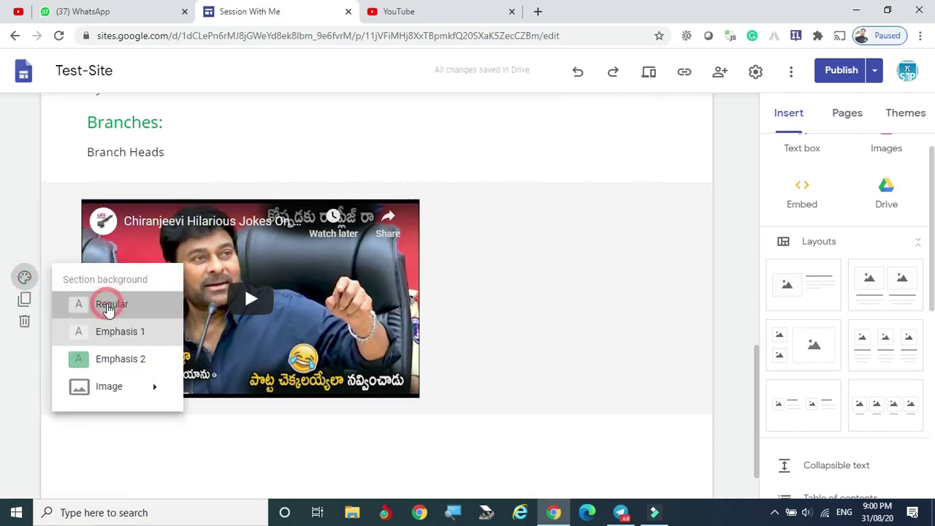
- Set the video section's background to Emphasis 2
left_click(24, 276)
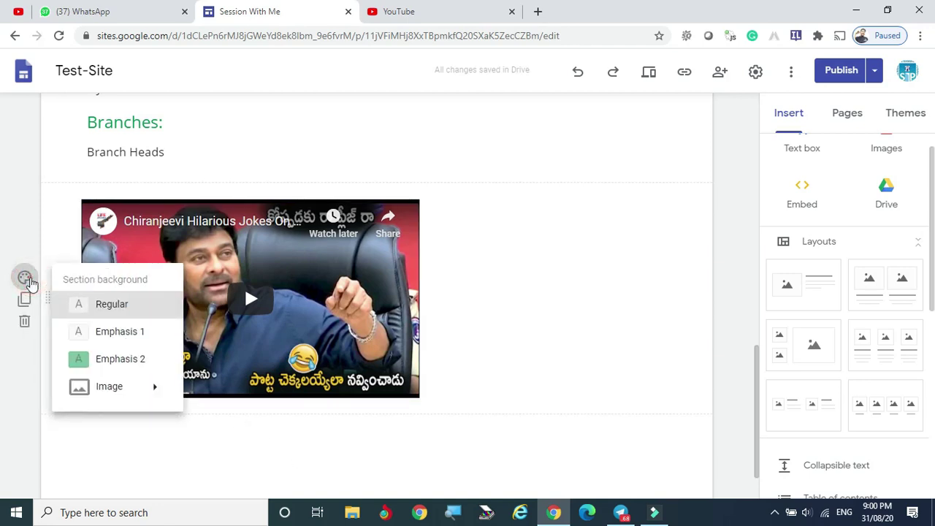
mouse_move(108, 385)
left_click(110, 359)
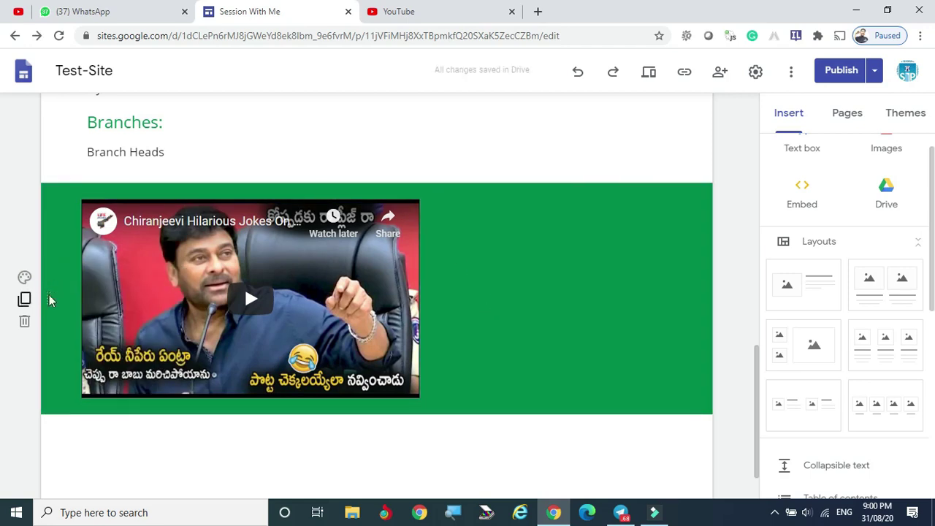
right_click(539, 260)
left_click(537, 249)
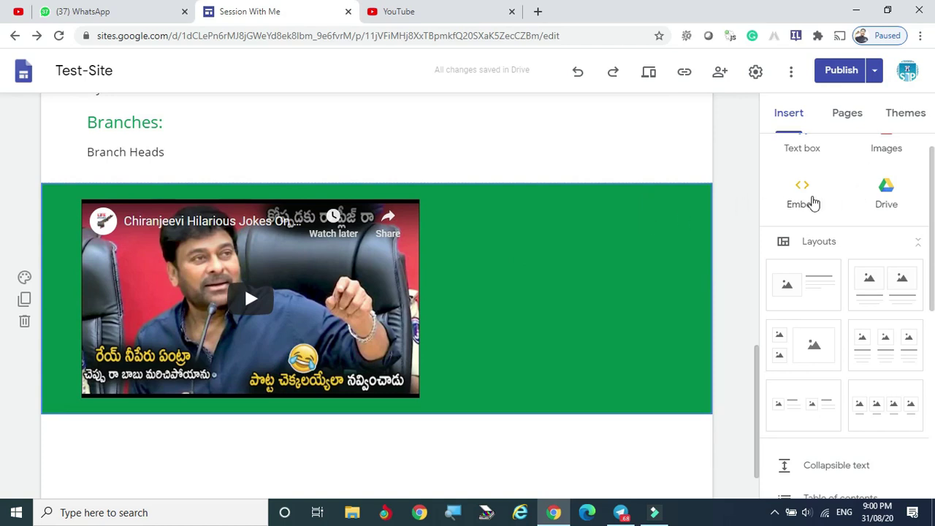
- Start a new image carousel and open the selection of existing Google Drive images for it
scroll(830, 205, "down", 1)
scroll(876, 198, "up", 1)
scroll(820, 251, "down", 3)
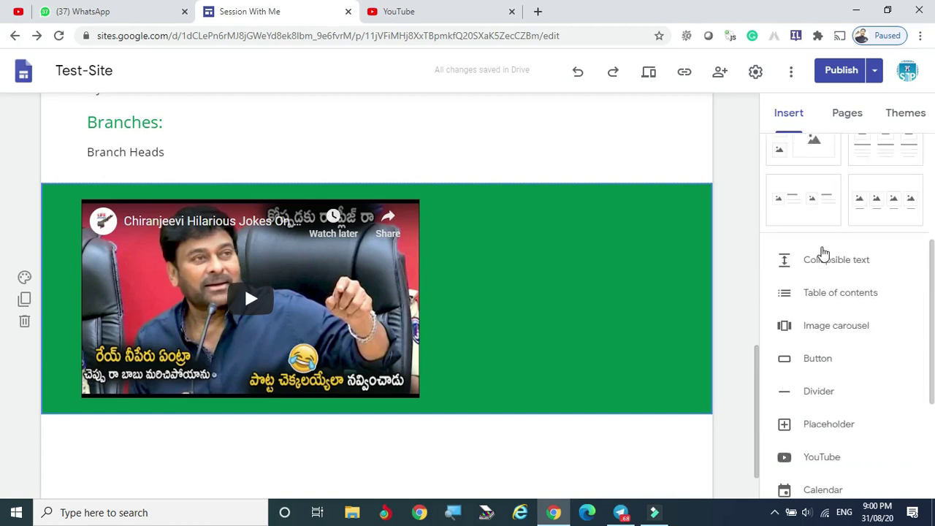
scroll(818, 285, "down", 3)
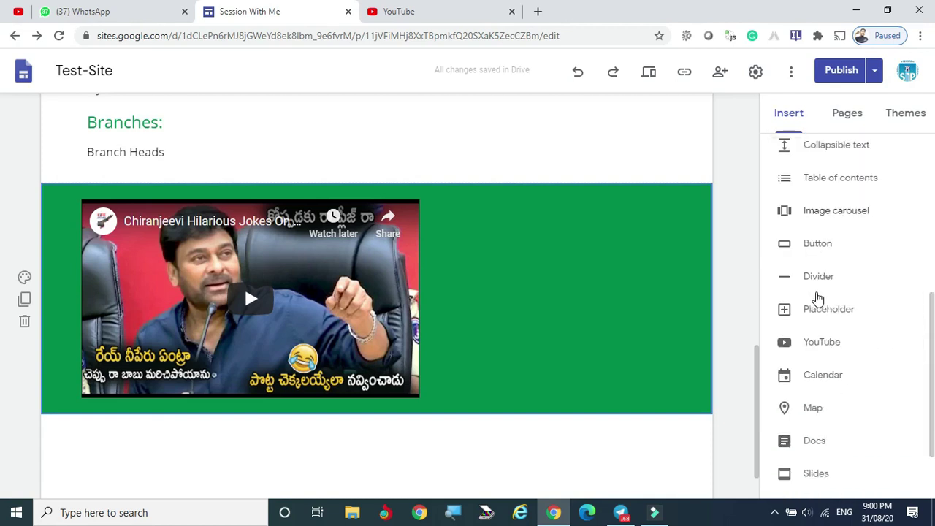
scroll(818, 286, "up", 1)
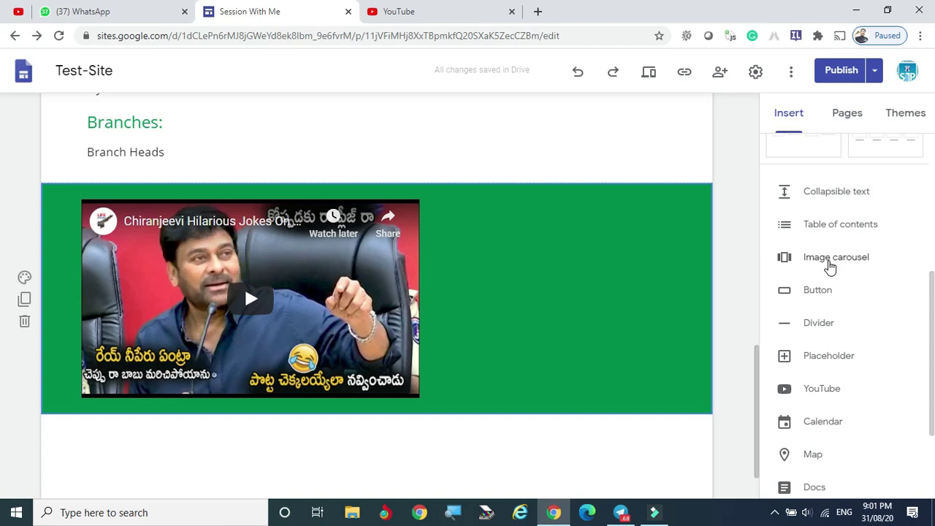
scroll(716, 307, "down", 1)
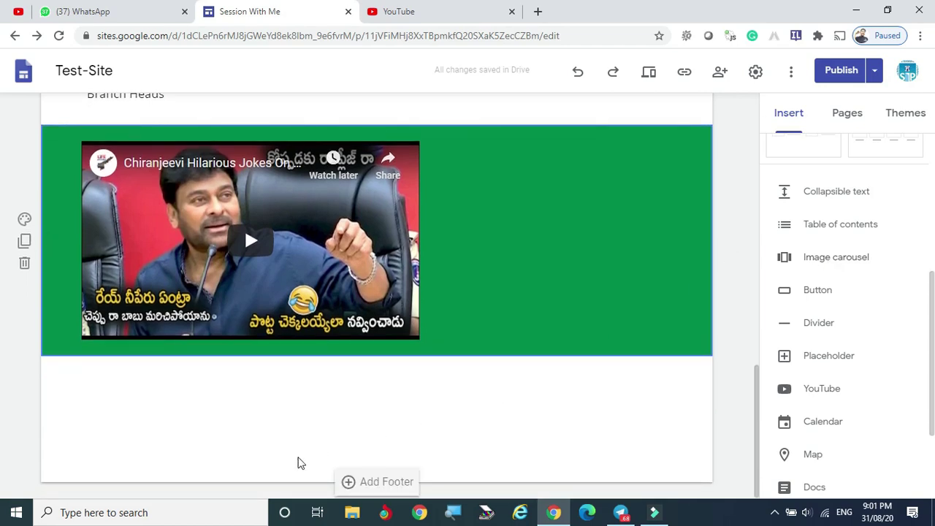
left_click(825, 261)
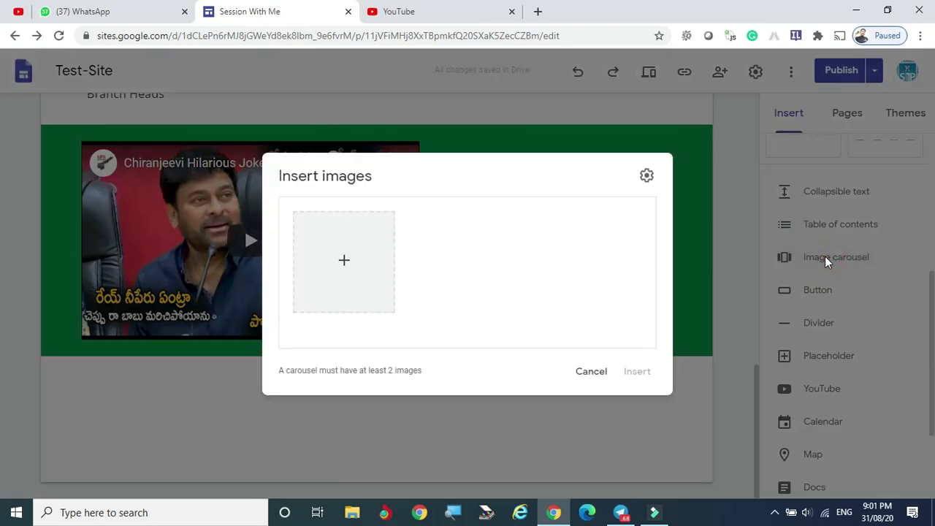
left_click(344, 260)
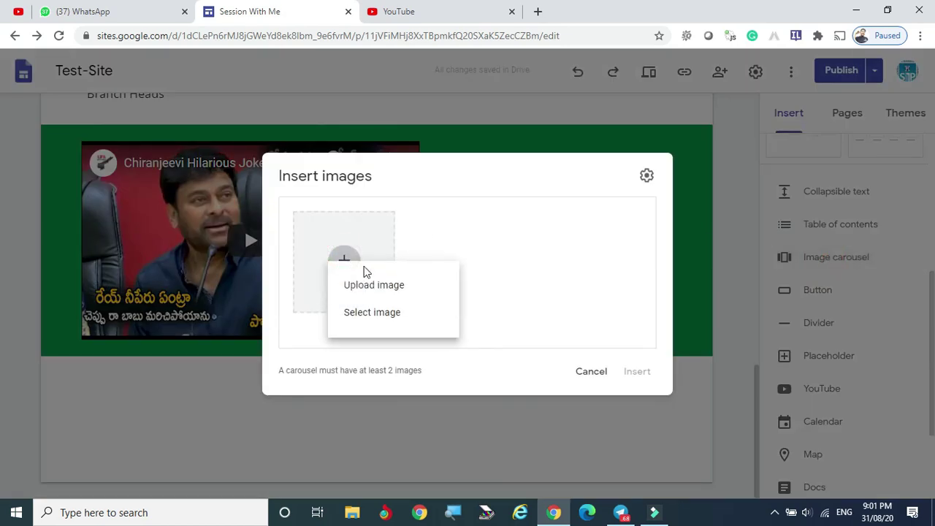
left_click(369, 315)
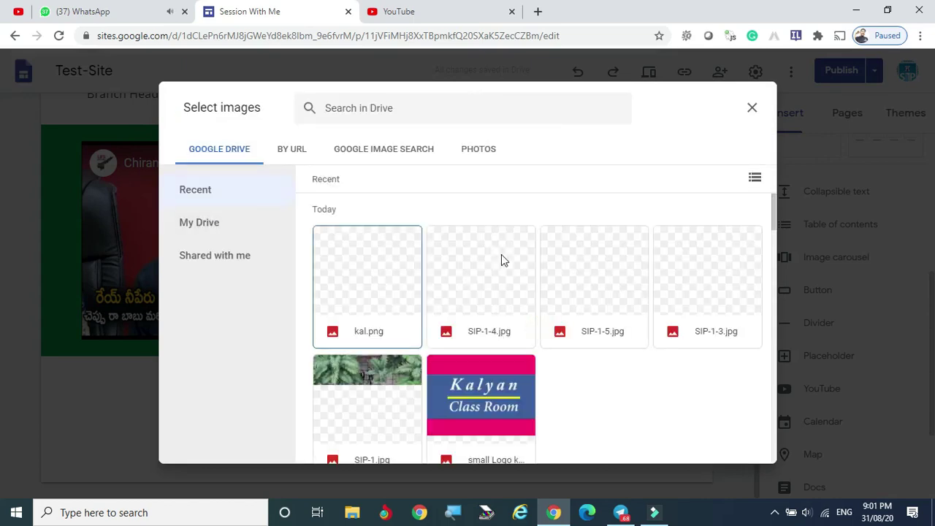
- Add the Drive images kal.png, SIP-1-4.jpg, SIP-1-5.jpg and SIP-1-3.jpg to the carousel
left_click(349, 276)
left_click(448, 277)
left_click(593, 271)
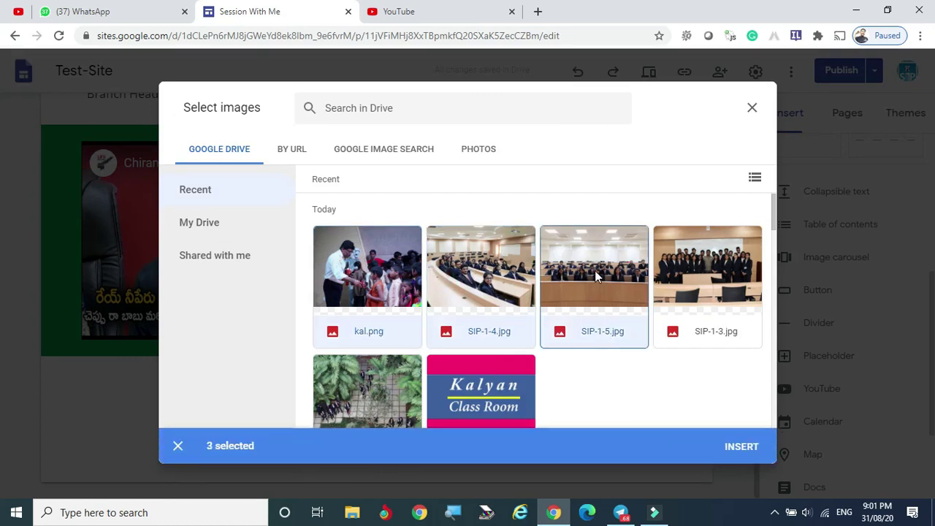
left_click(701, 276)
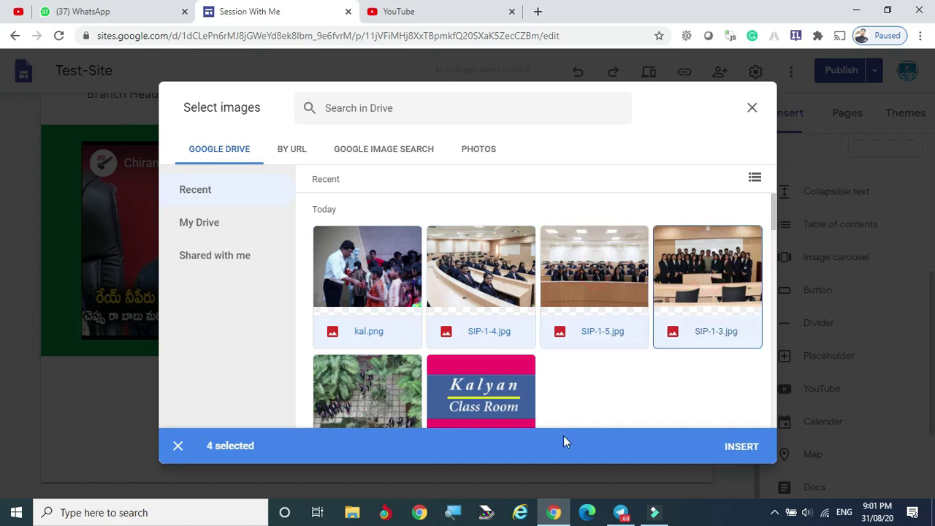
left_click(740, 446)
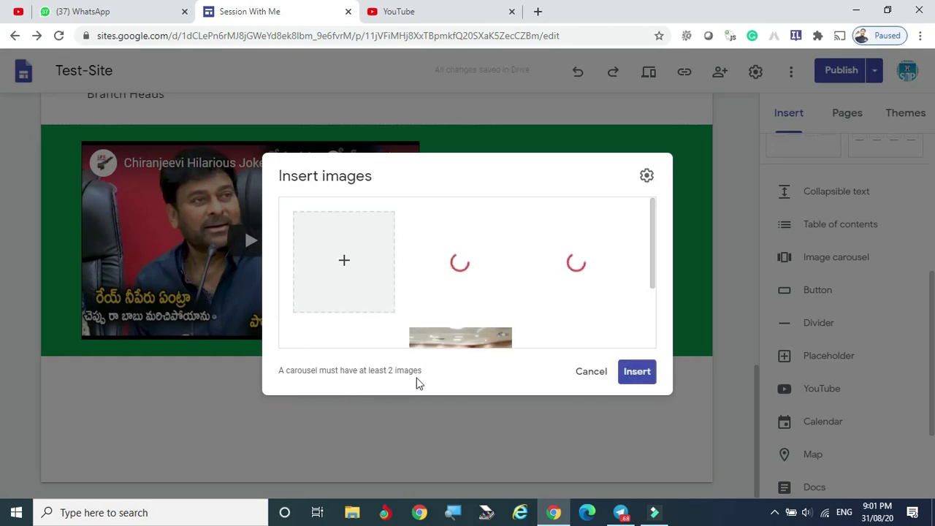
- Insert the four-image carousel, then stretch it across the full content width and make it slightly taller
mouse_move(467, 277)
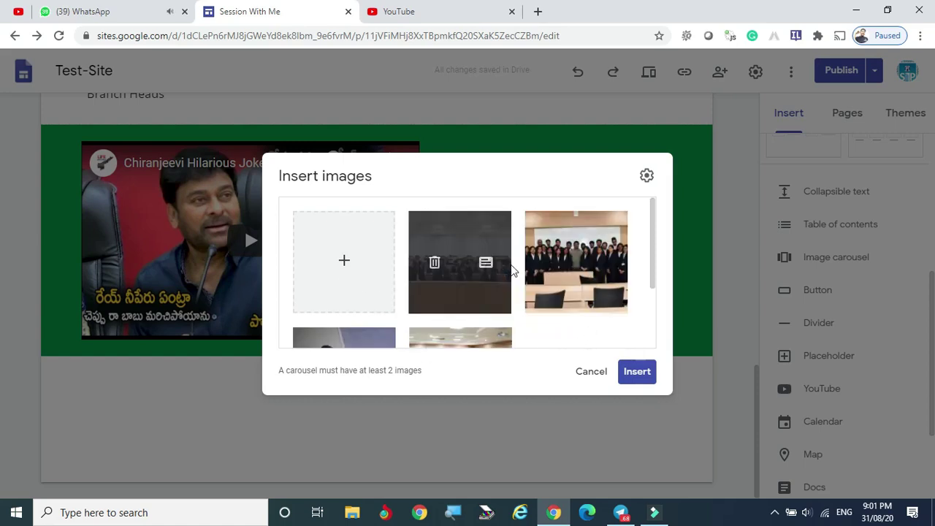
scroll(512, 270, "down", 3)
scroll(511, 271, "up", 3)
left_click(634, 372)
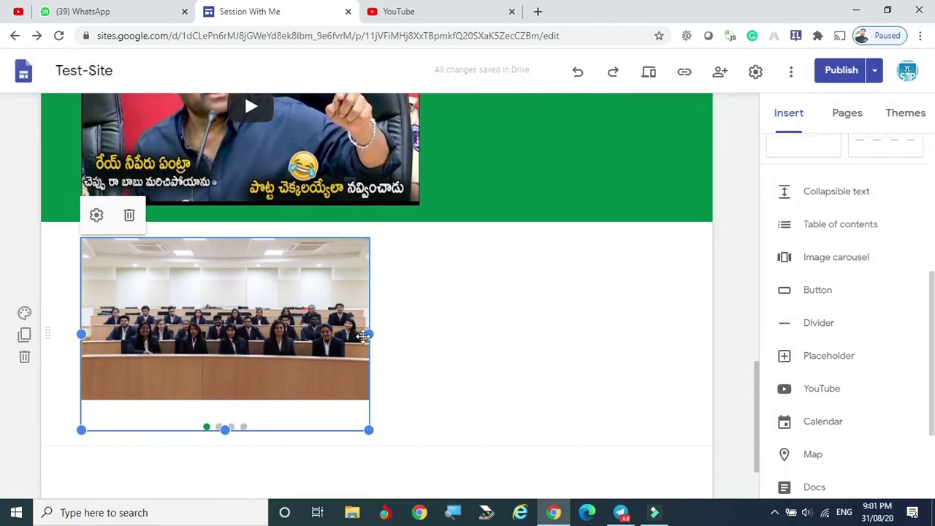
left_click_drag(369, 334, 694, 335)
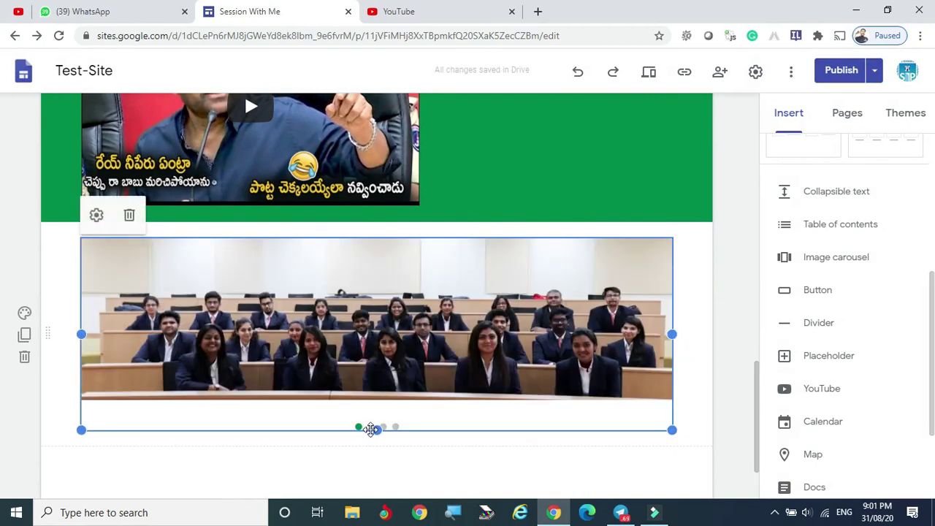
left_click_drag(379, 429, 378, 450)
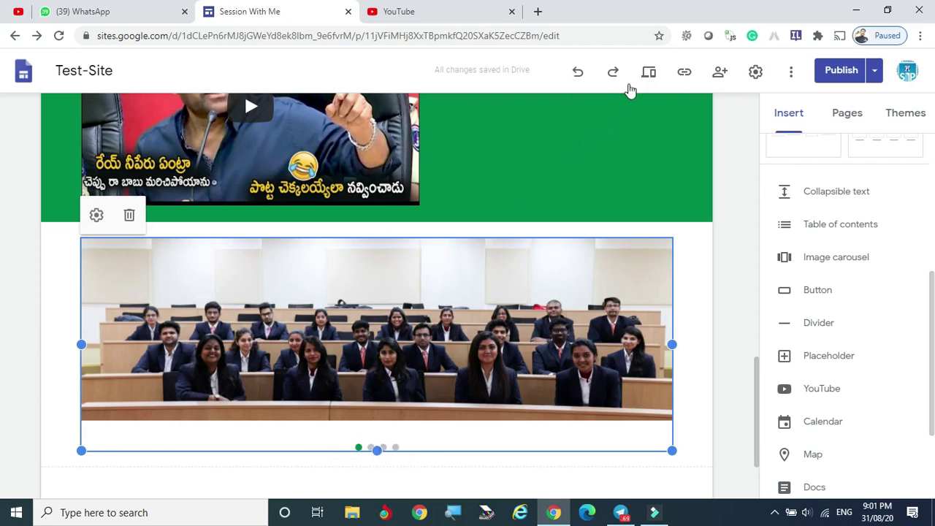
- Preview the home page in the large-screen view, page through the carousel images, and close the preview
left_click(648, 71)
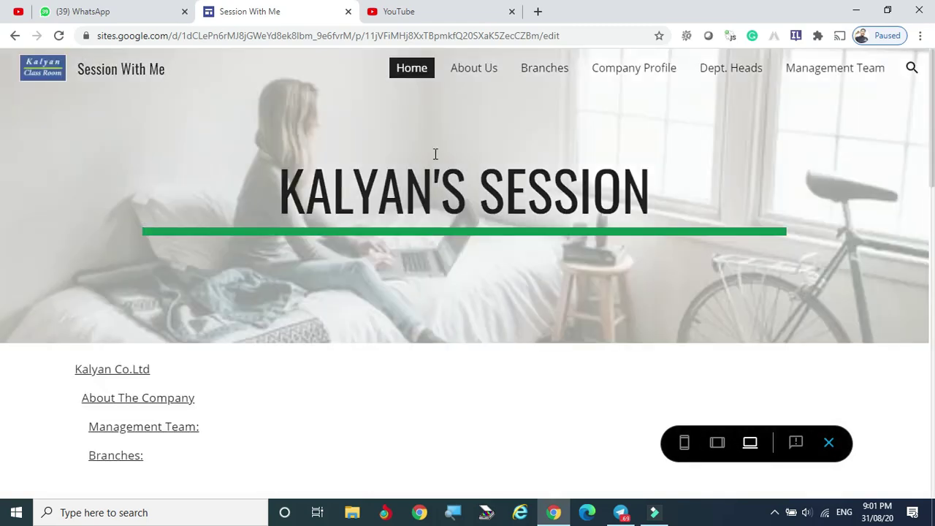
scroll(444, 219, "down", 15)
scroll(424, 226, "up", 5)
scroll(511, 226, "down", 4)
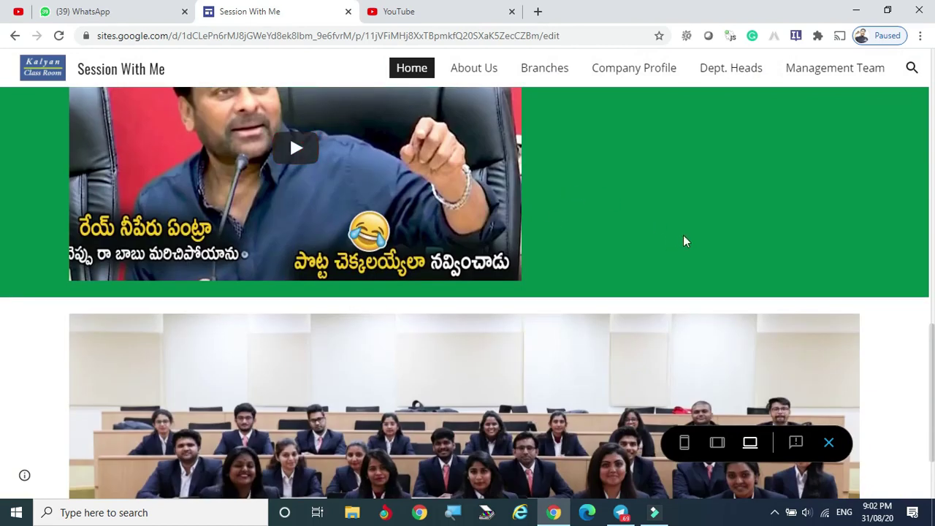
scroll(606, 343, "down", 2)
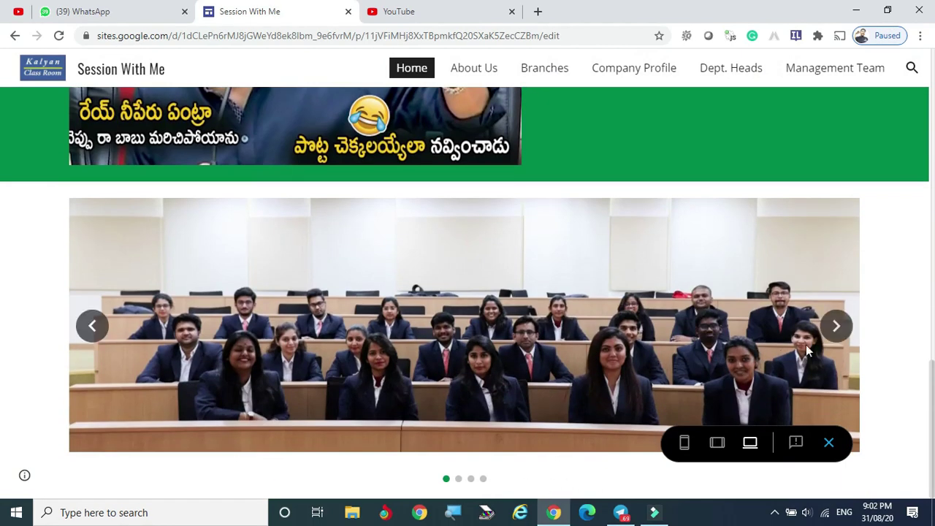
left_click(836, 329)
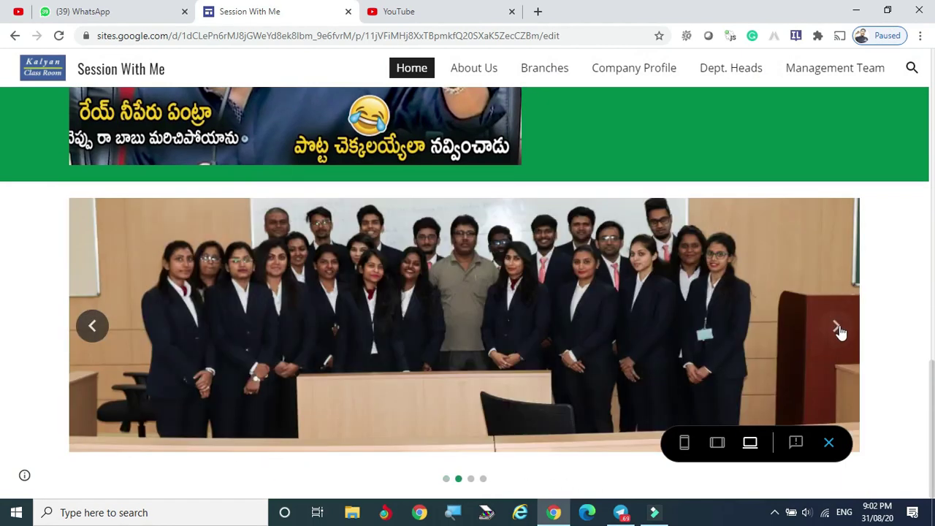
left_click(836, 328)
left_click(837, 329)
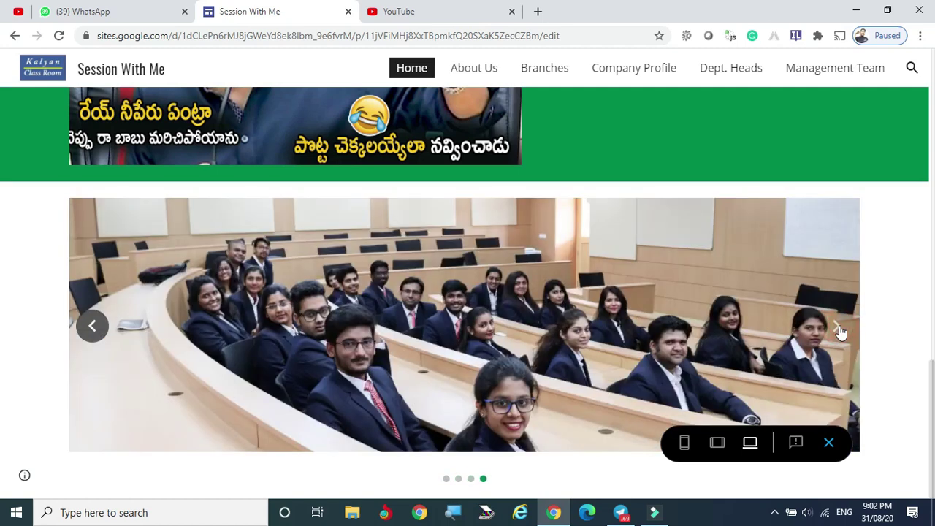
scroll(572, 321, "up", 15)
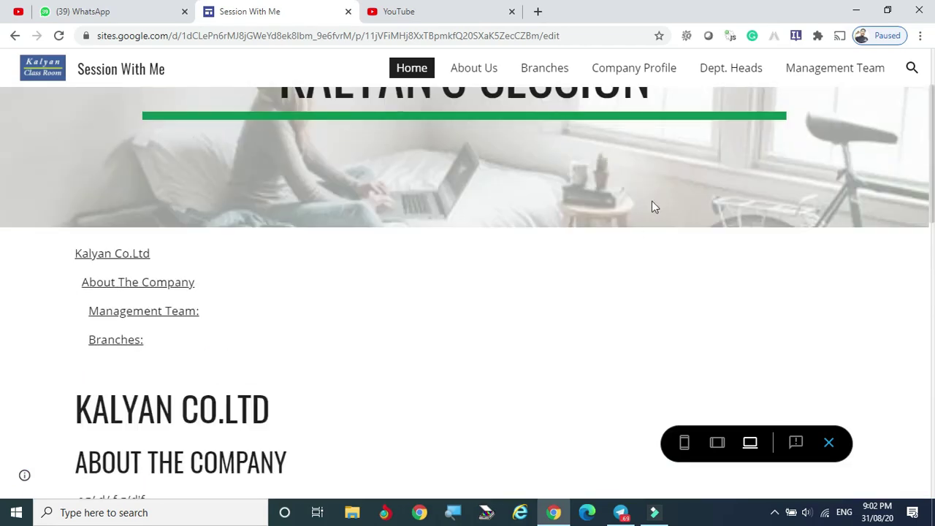
left_click(829, 442)
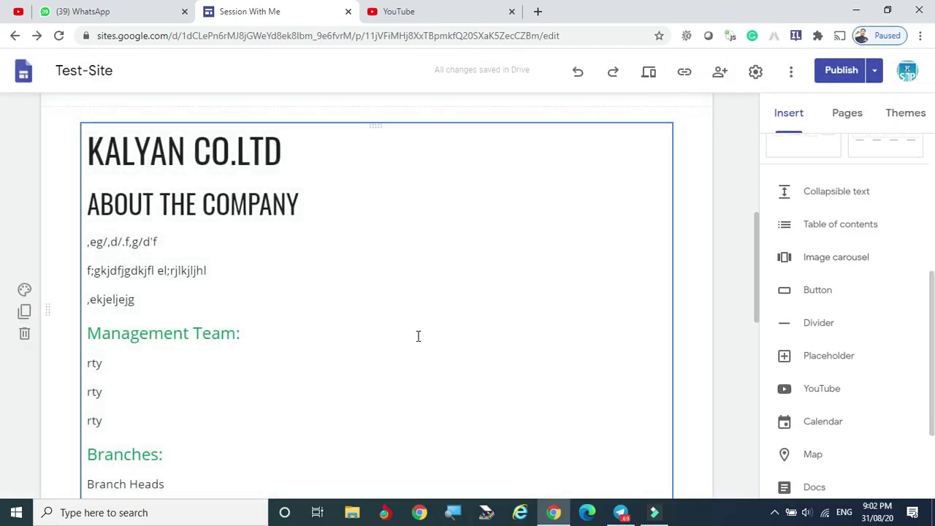
- Insert a button named Contact Us that links to the site's Branches page, and select it below the carousel
scroll(417, 336, "up", 3)
scroll(431, 389, "up", 3)
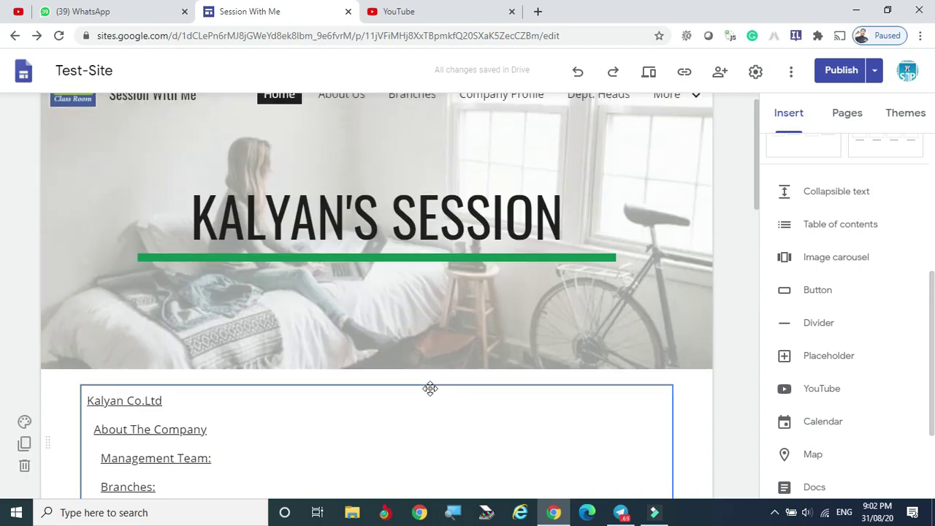
scroll(444, 370, "down", 2)
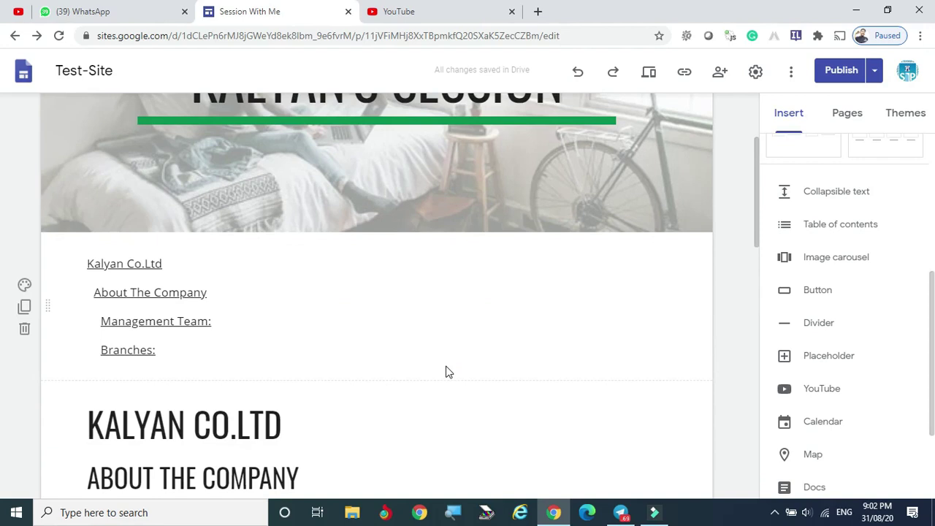
scroll(416, 411, "down", 3)
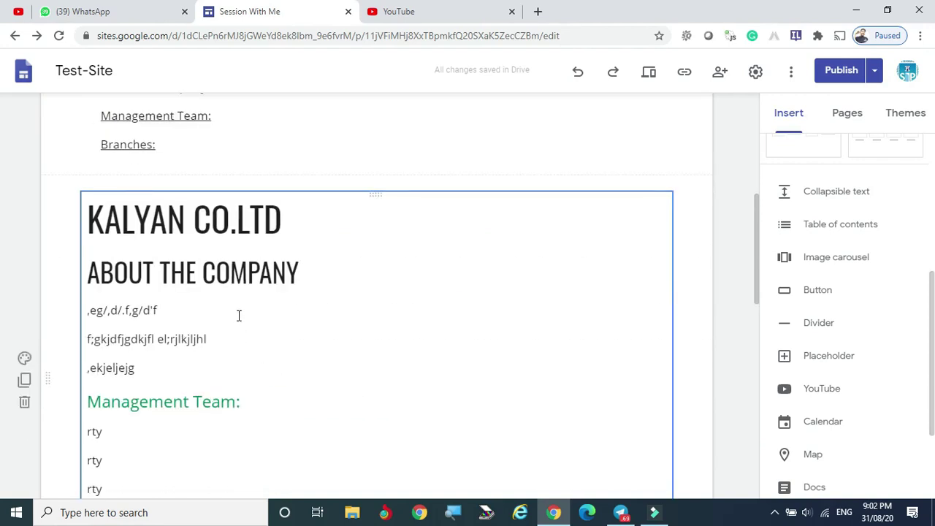
scroll(324, 348, "down", 1)
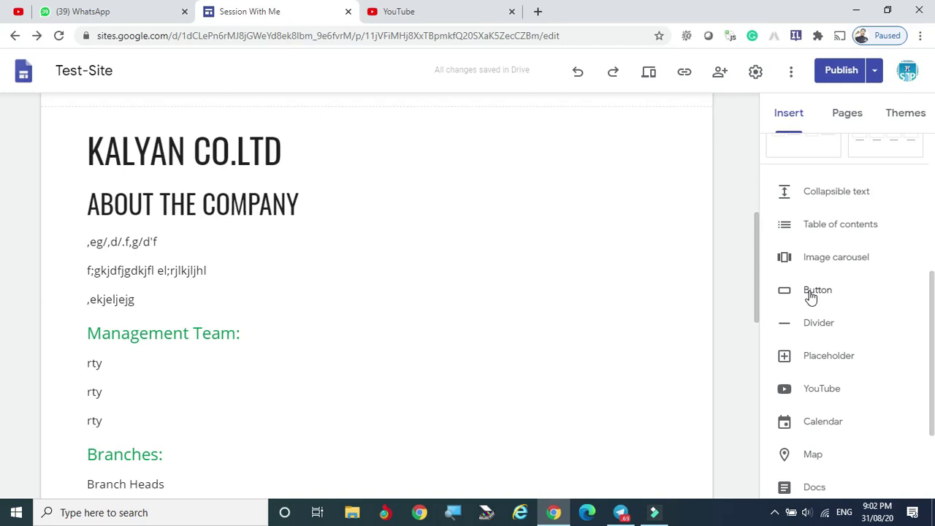
scroll(811, 295, "down", 2)
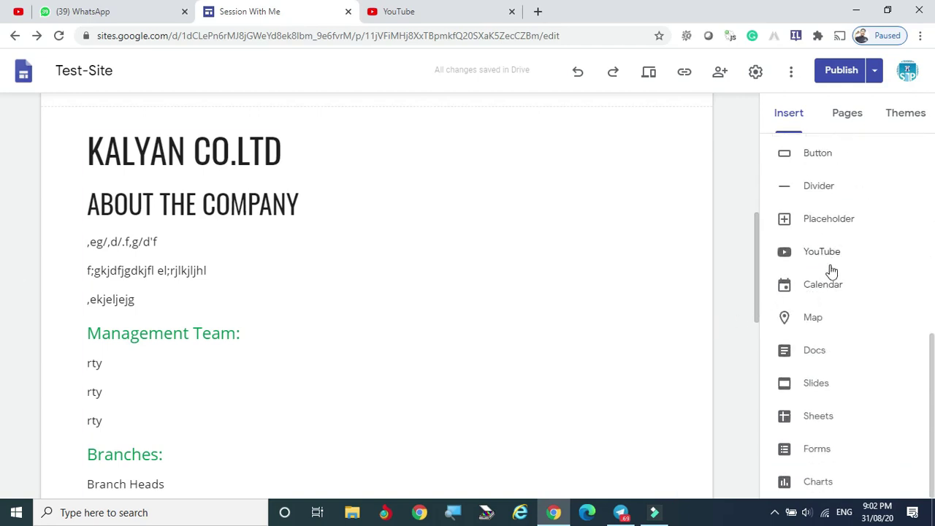
left_click(817, 155)
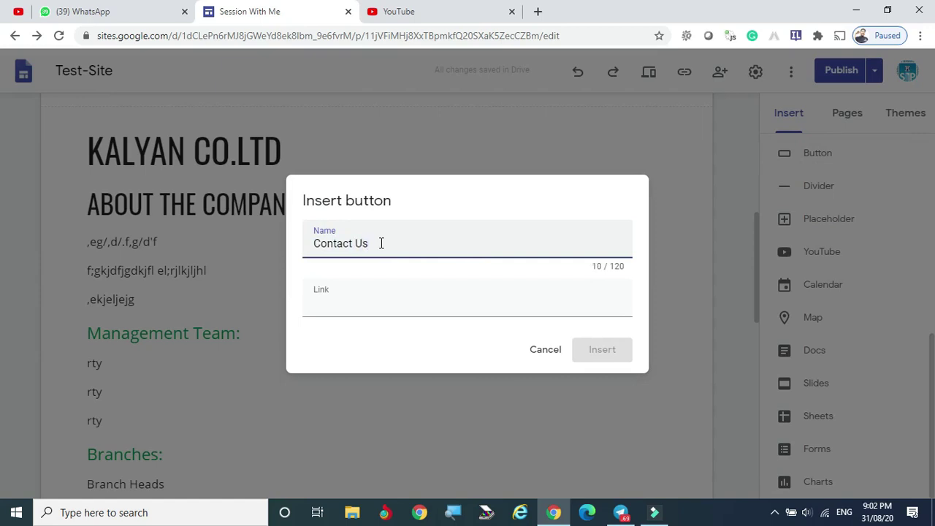
triple_click(387, 244)
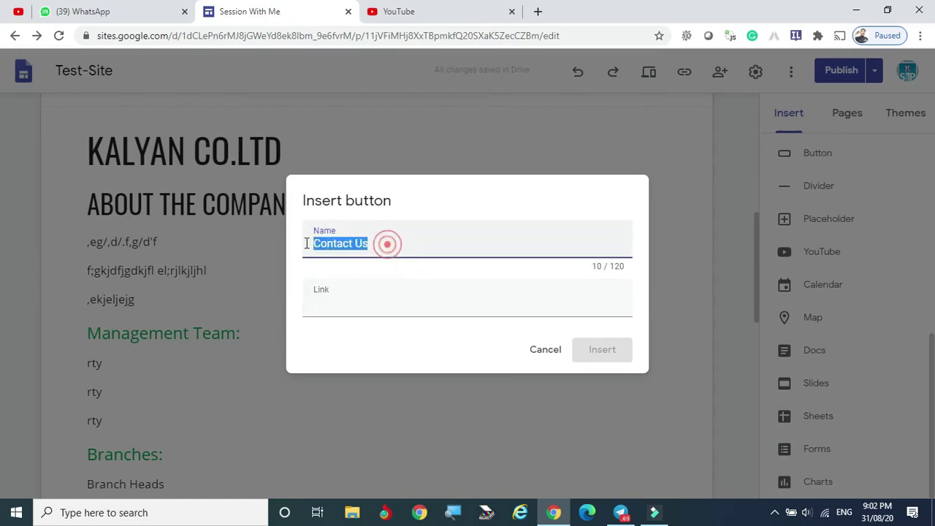
left_click(349, 296)
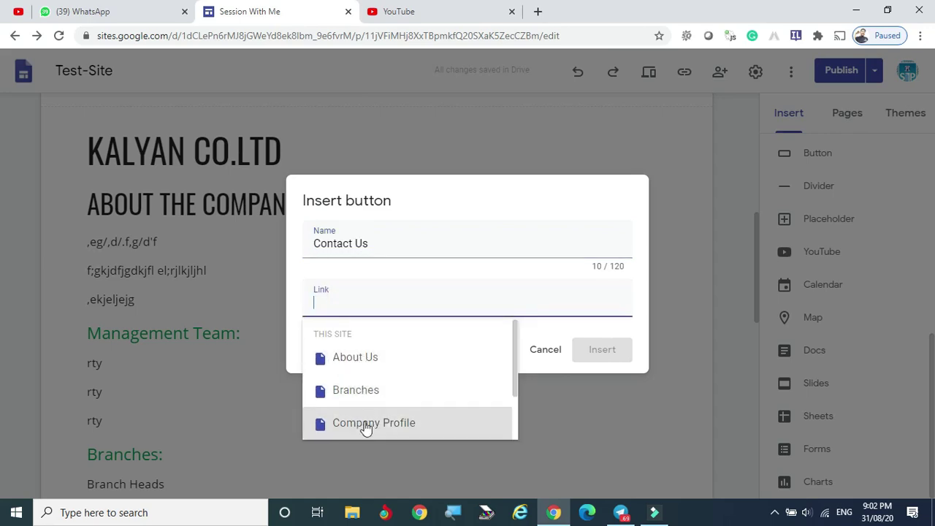
left_click(359, 393)
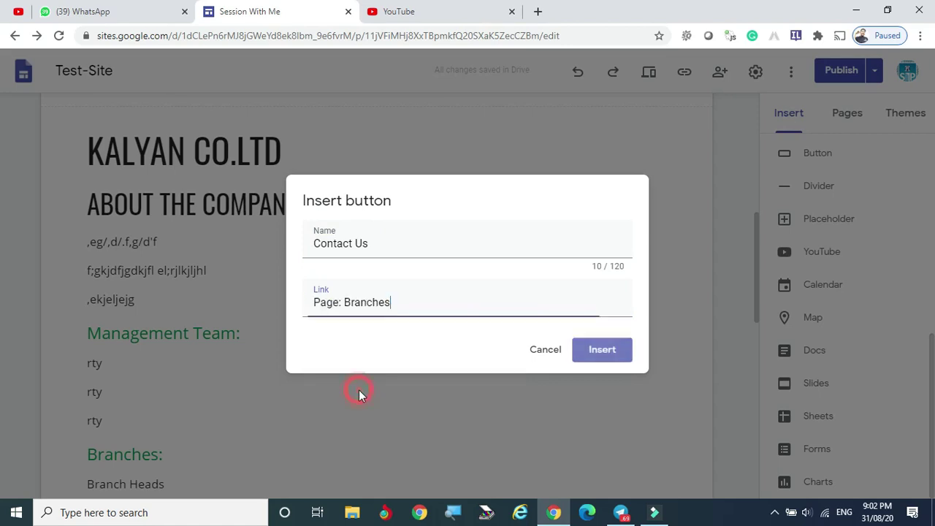
left_click(603, 350)
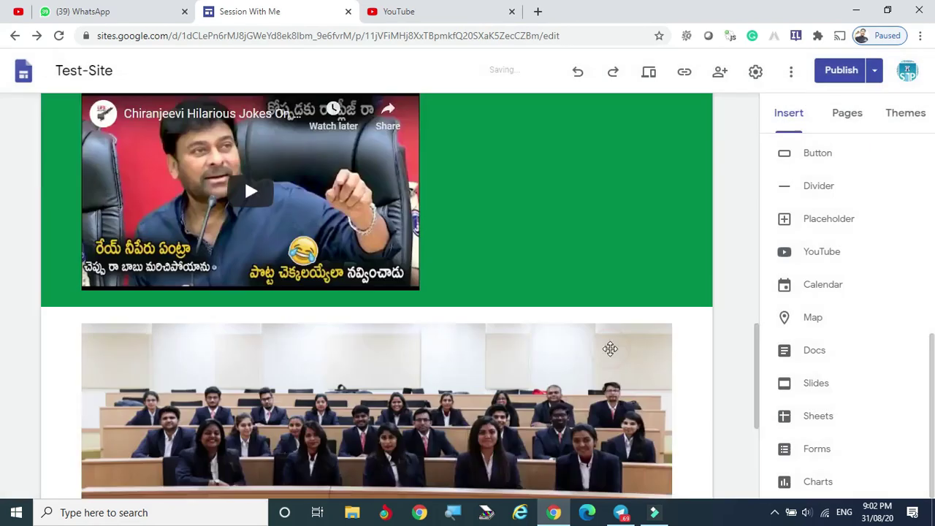
left_click(221, 406)
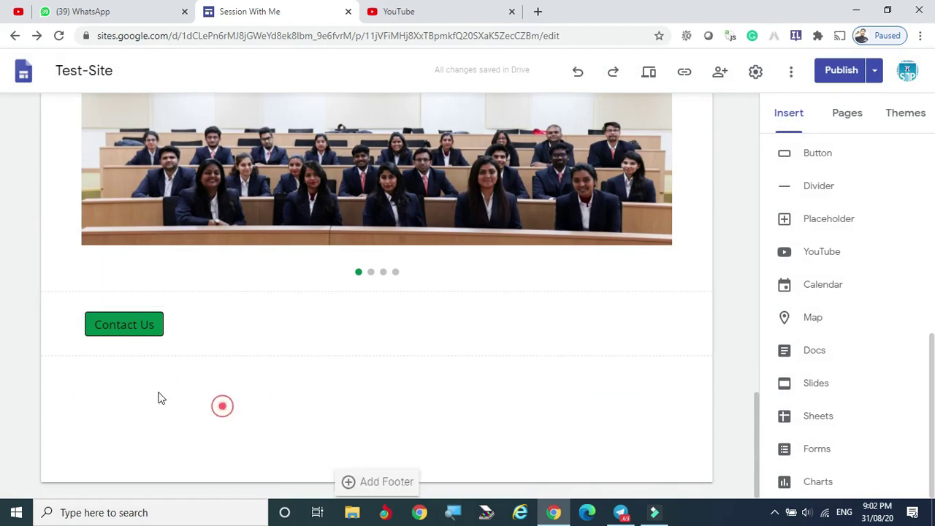
left_click(122, 322)
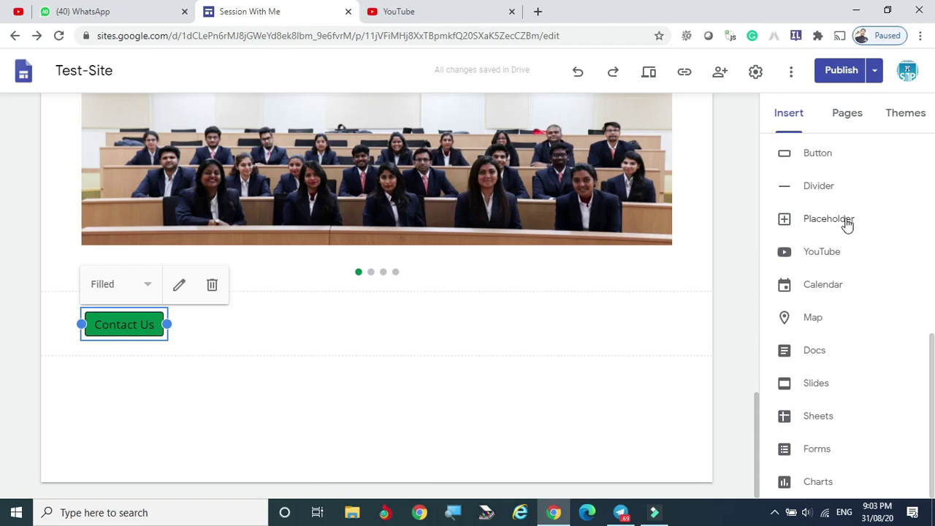
- Add a placeholder below the Contact Us button and choose a map as its content
left_click(823, 221)
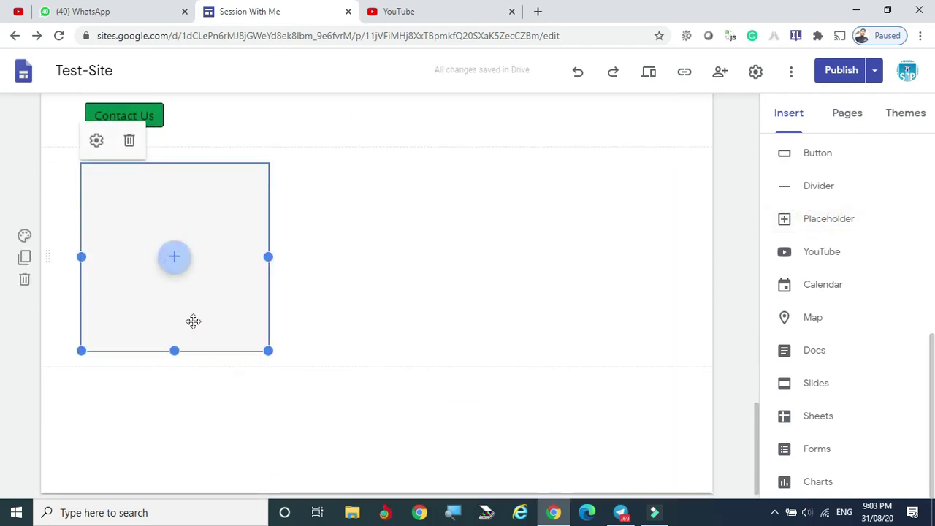
left_click(175, 260)
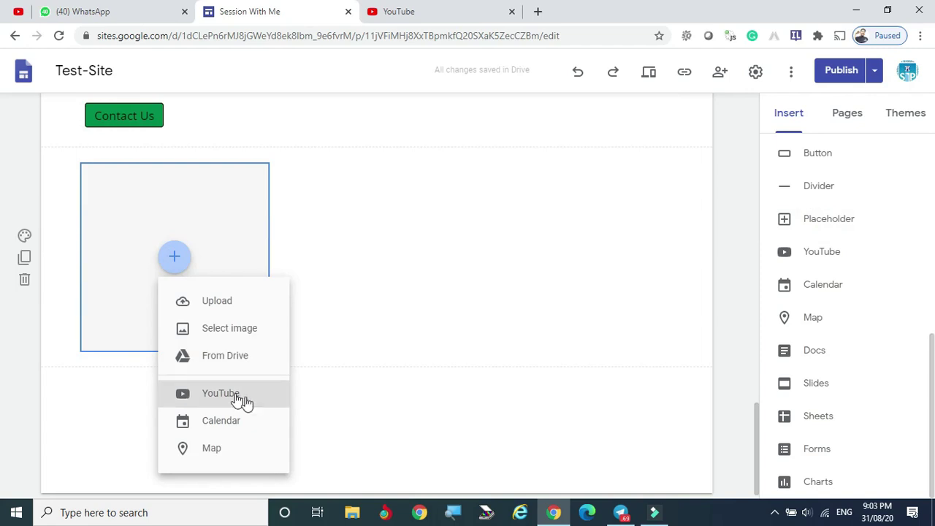
left_click(209, 447)
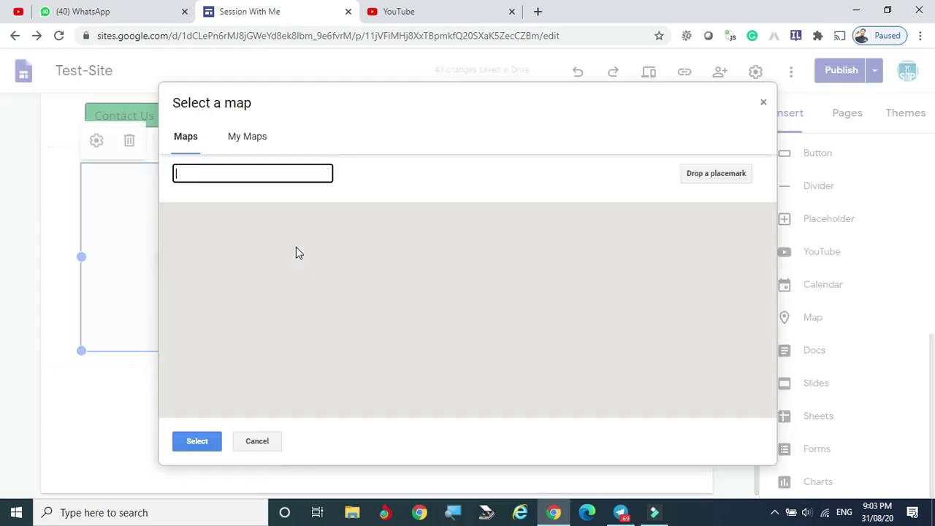
- Search the maps for "hydera", choose Rajiv Gandhi International Airport, and place that map in the placeholder
left_click(270, 173)
type("hydera")
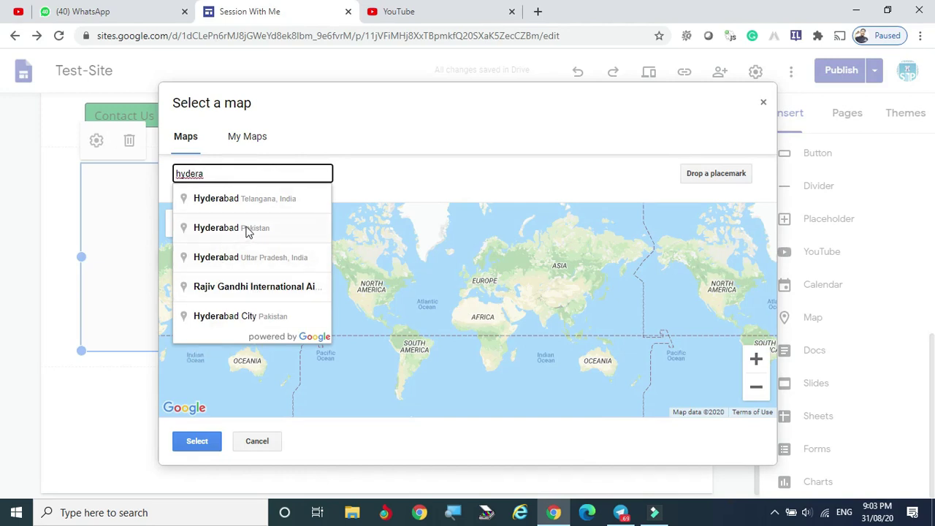
left_click(249, 289)
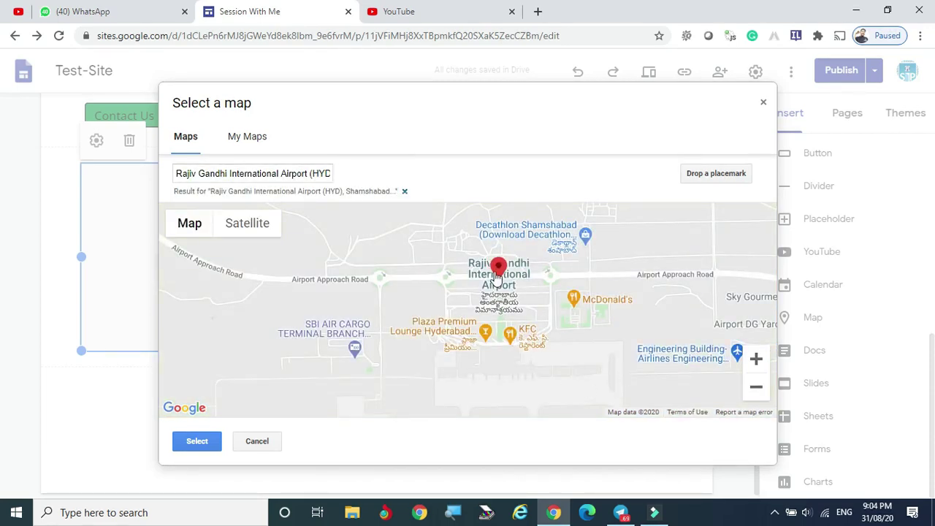
scroll(513, 304, "down", 2)
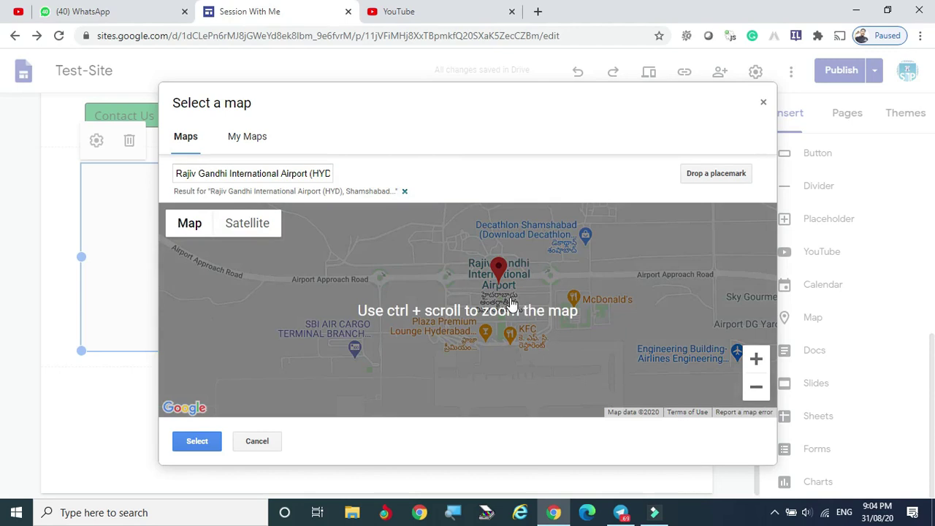
left_click(756, 359)
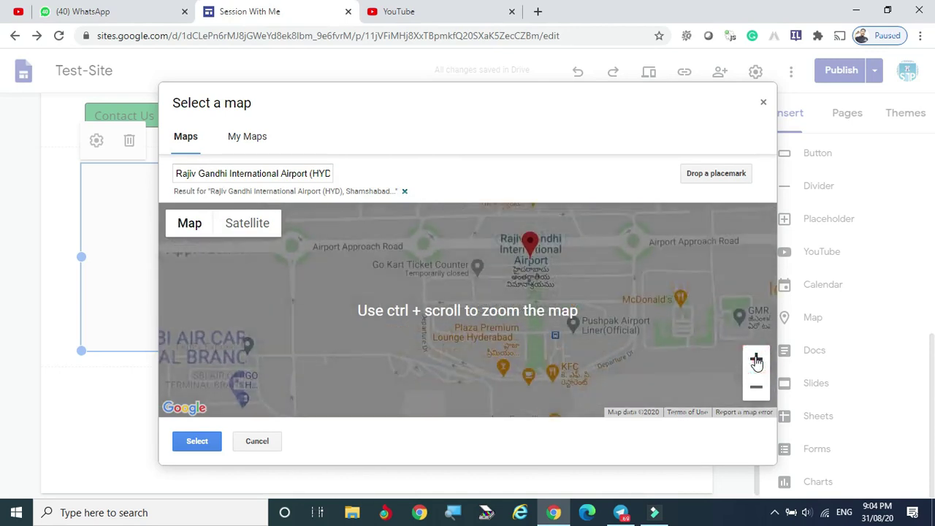
left_click(755, 359)
left_click(756, 388)
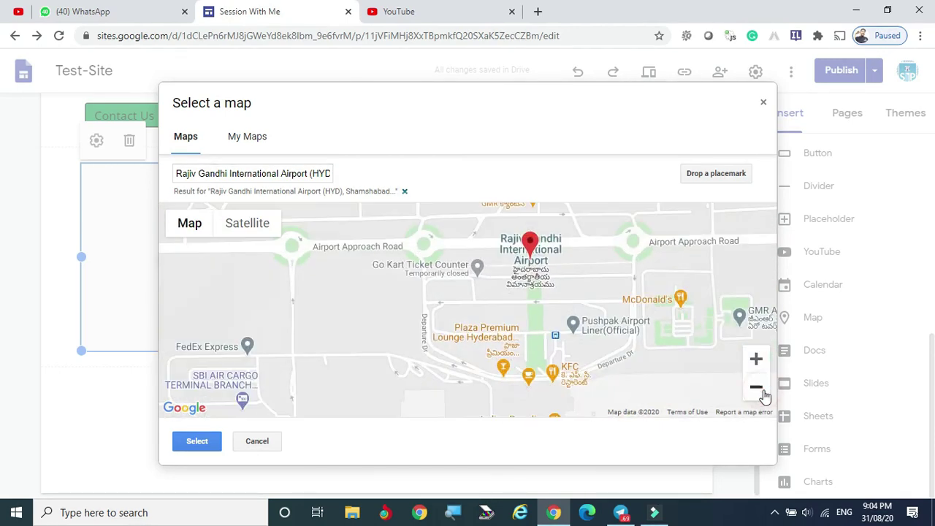
left_click(203, 440)
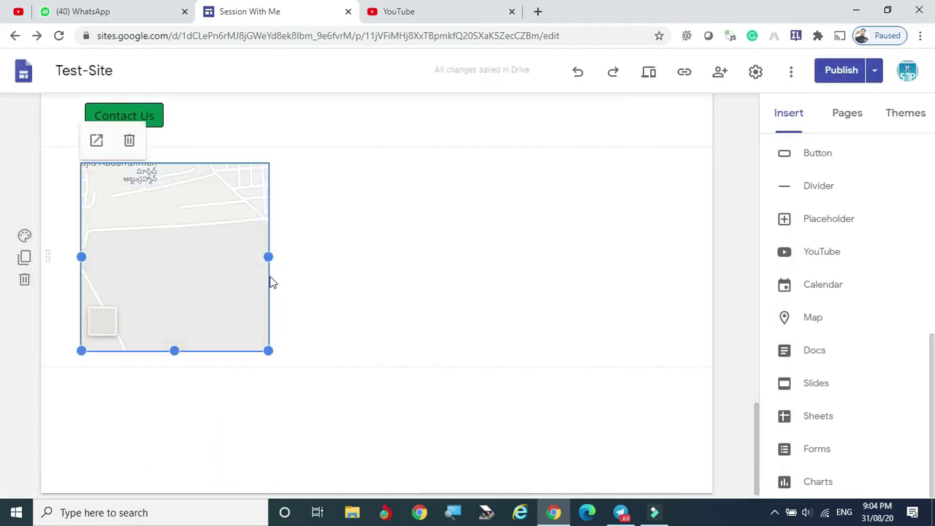
- Enlarge the embedded map to span the full content width and make it slightly taller
left_click_drag(268, 352, 612, 371)
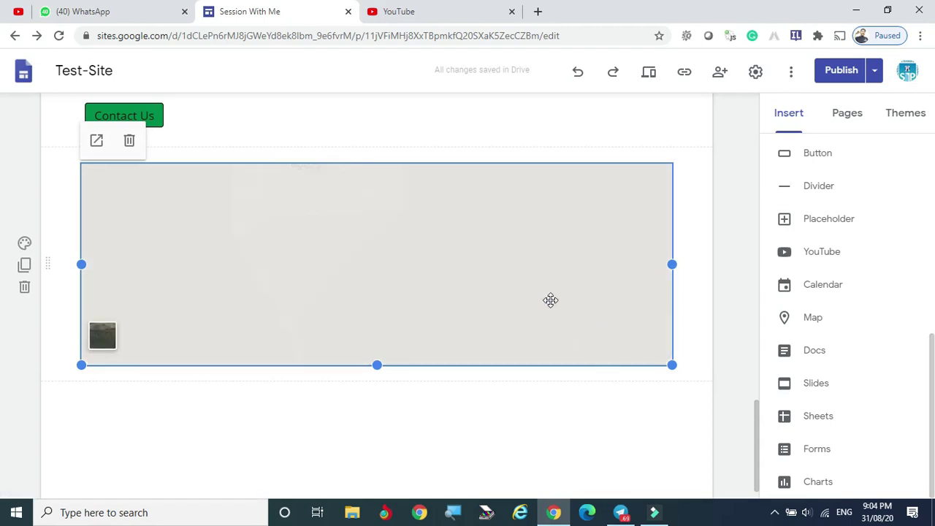
left_click_drag(650, 325, 651, 334)
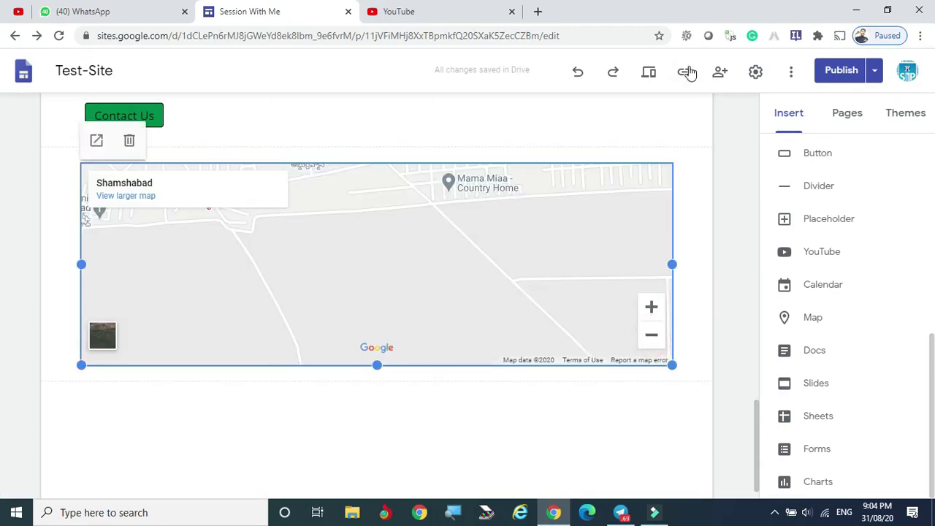
scroll(651, 338, "up", 10)
scroll(472, 294, "down", 3)
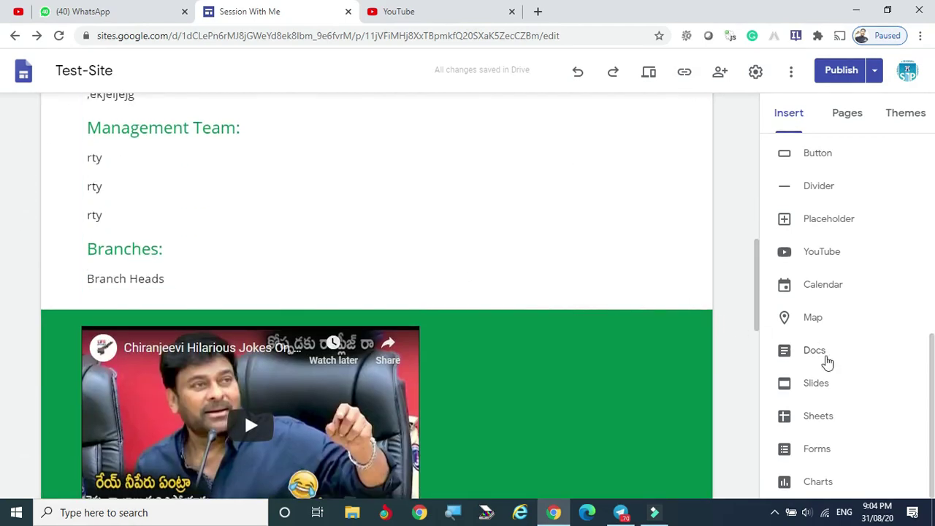
- Look through the Docs, Sheets and Forms files available for insertion, closing each list without adding anything
left_click(815, 352)
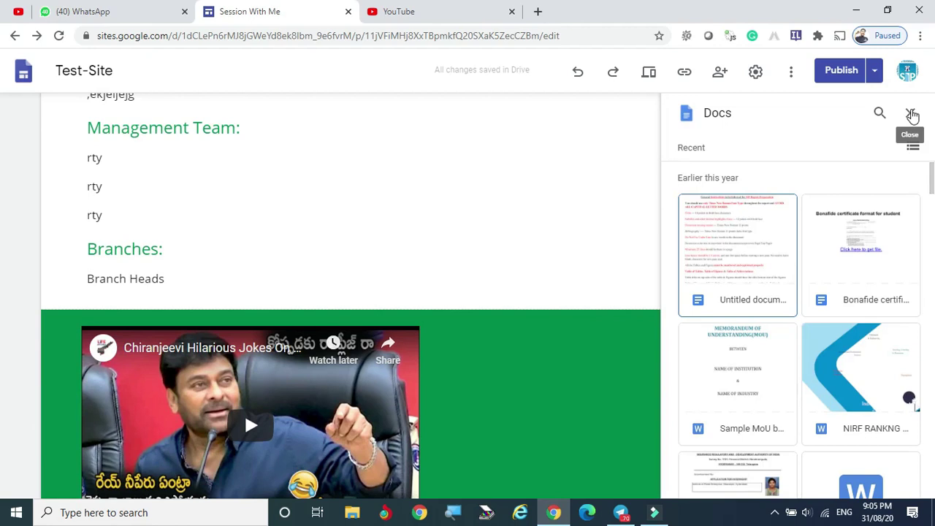
left_click(911, 115)
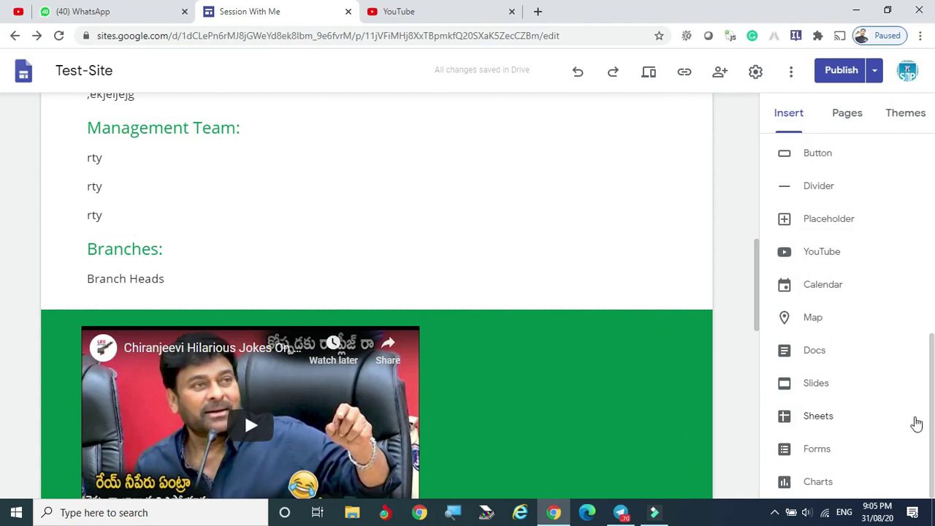
left_click(807, 428)
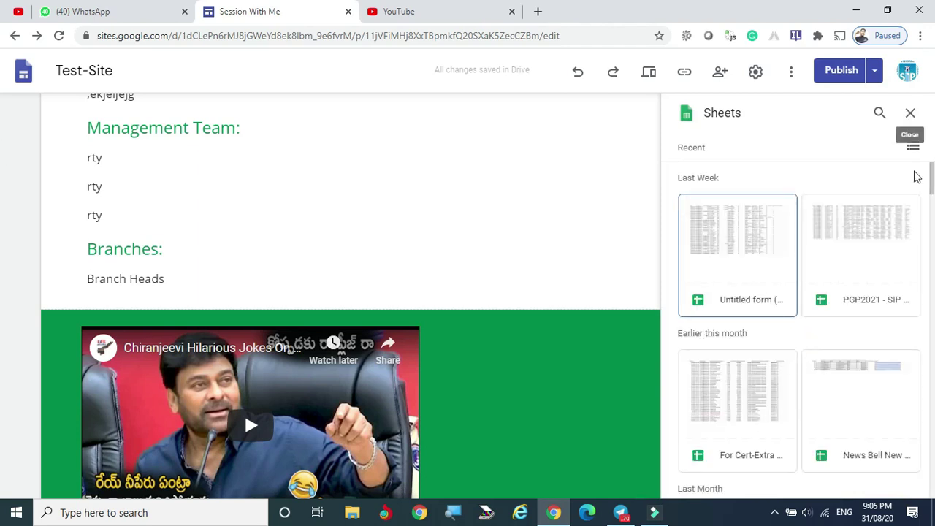
left_click(909, 114)
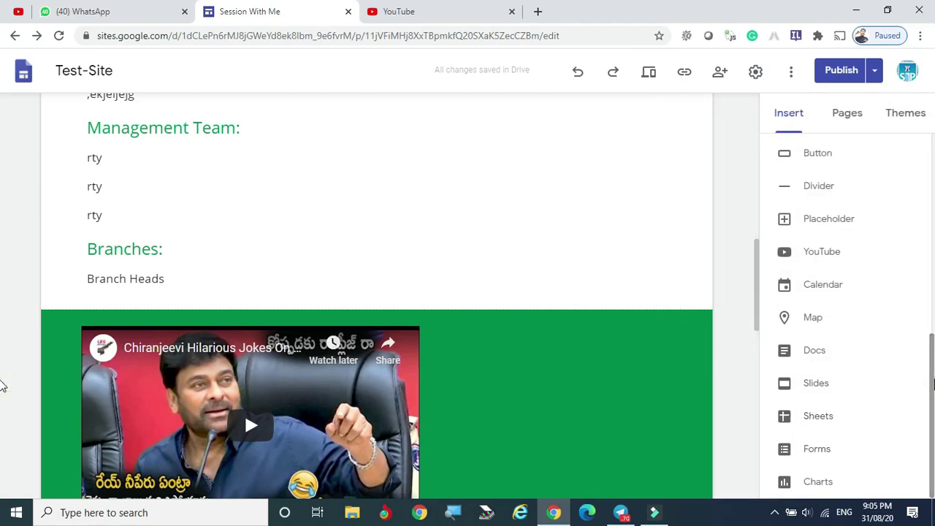
left_click(808, 447)
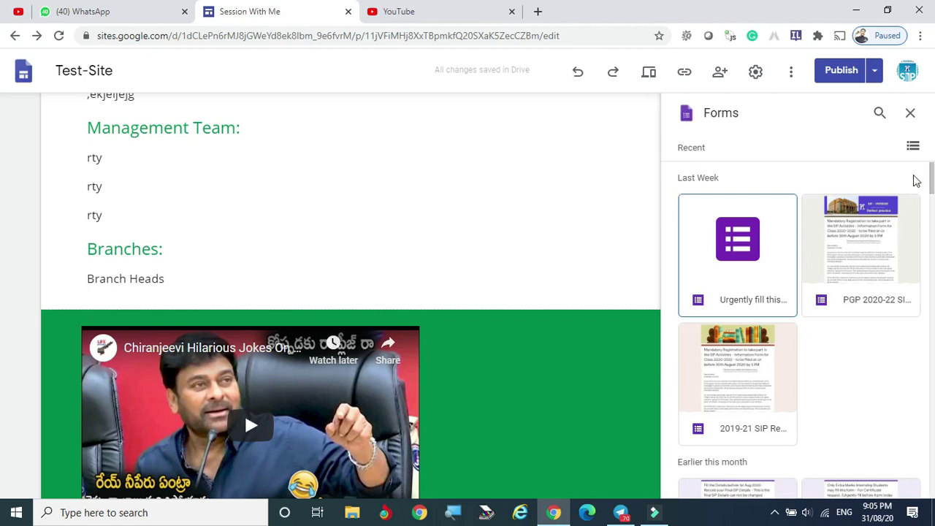
left_click(910, 112)
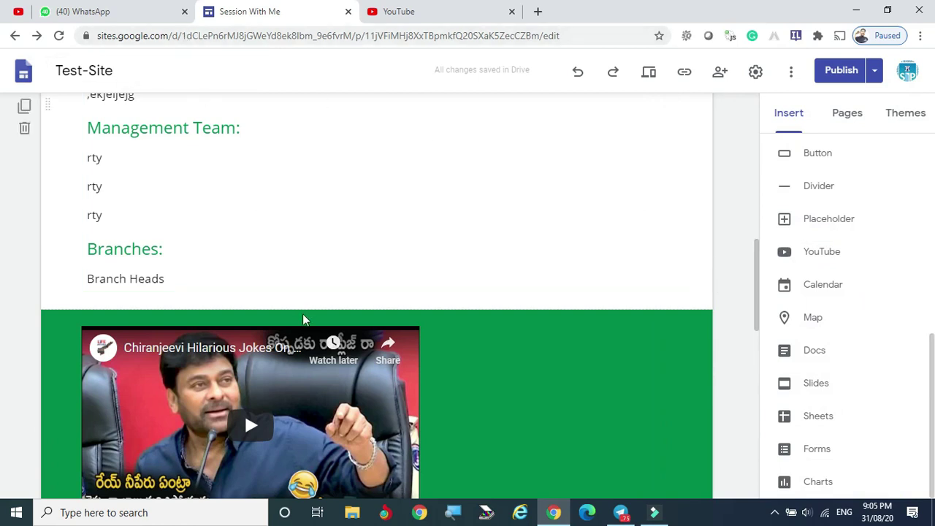
- Add a placeholder below the map and fill it with the Kalyan Class Room logo image from Google Drive
scroll(402, 385, "down", 10)
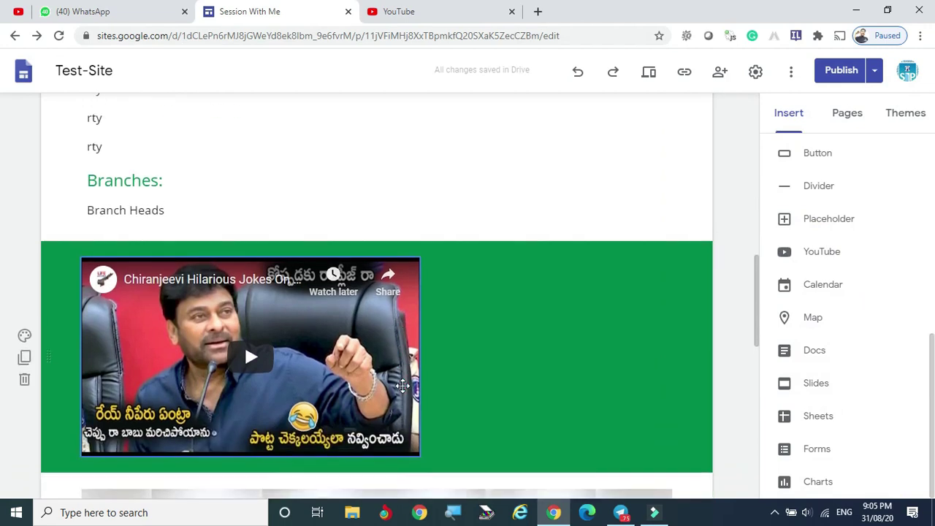
scroll(402, 392, "up", 15)
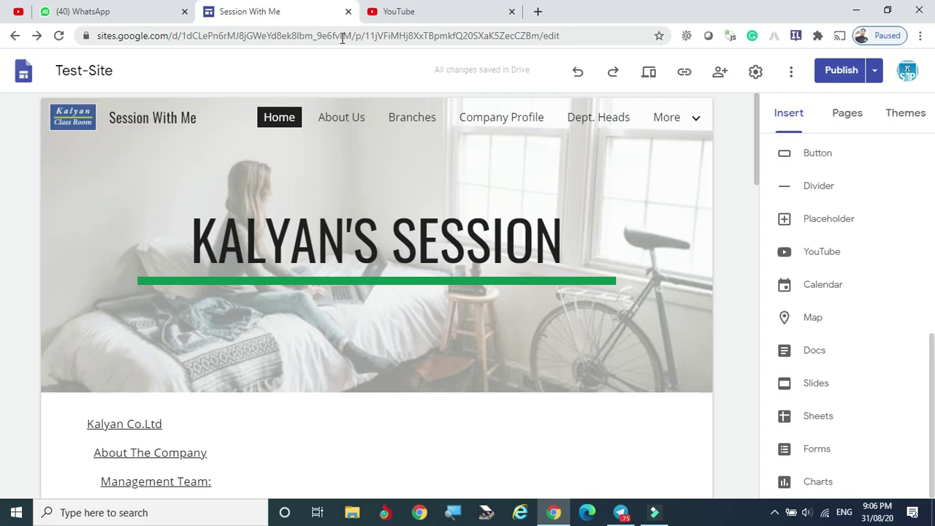
scroll(545, 334, "down", 15)
scroll(378, 306, "up", 4)
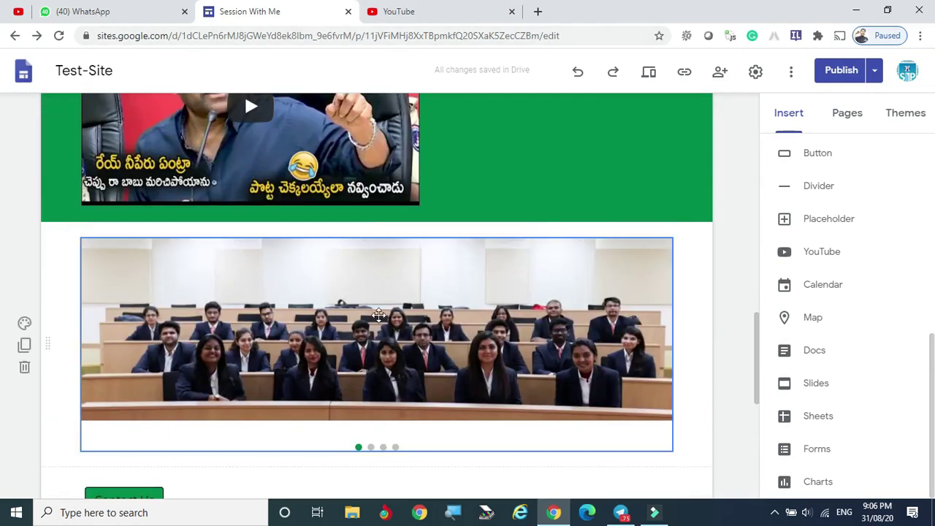
scroll(241, 299, "down", 5)
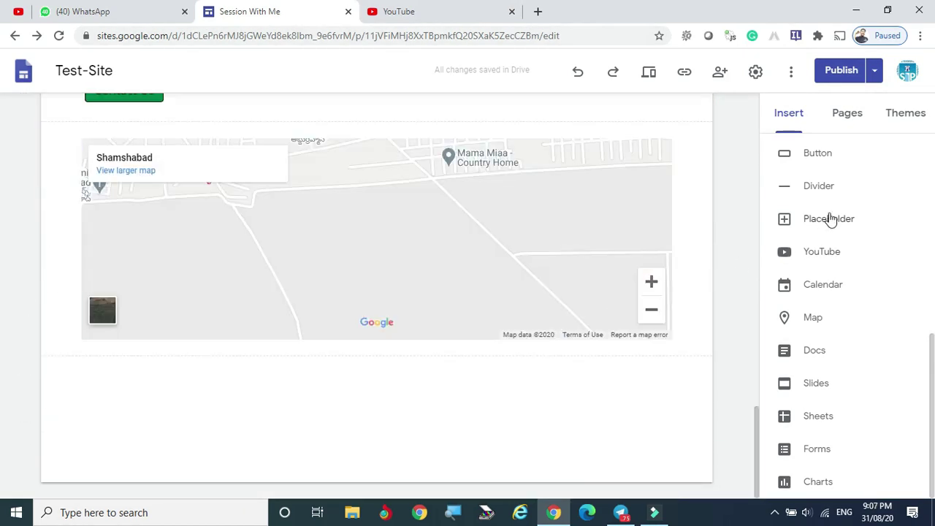
left_click(829, 219)
left_click(172, 258)
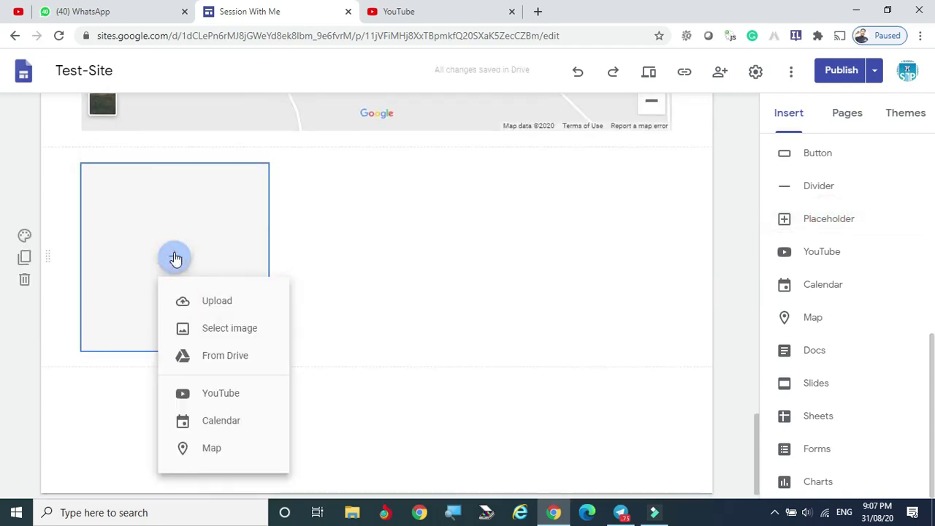
left_click(233, 335)
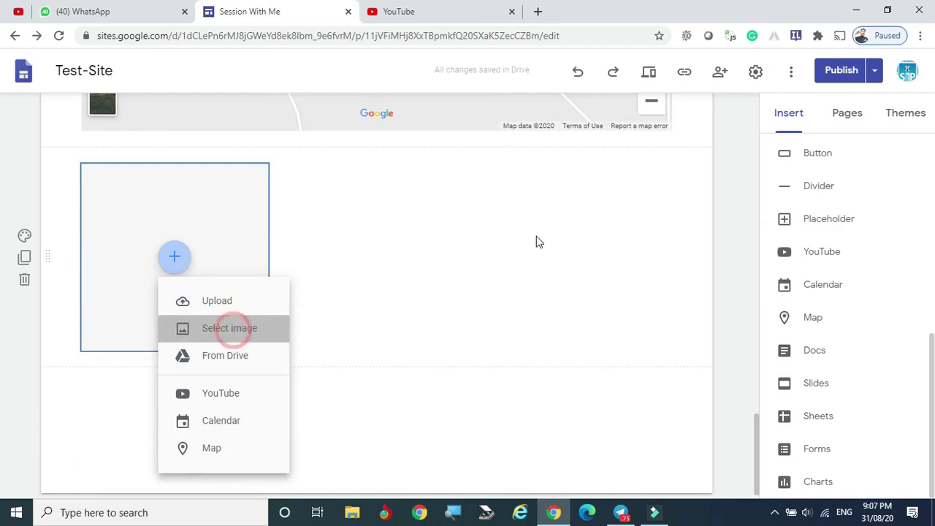
left_click(474, 376)
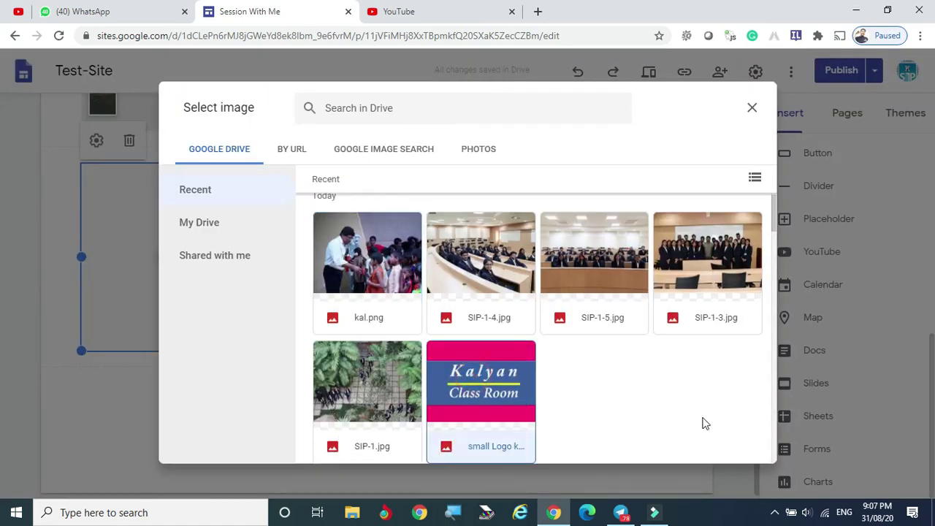
left_click(739, 446)
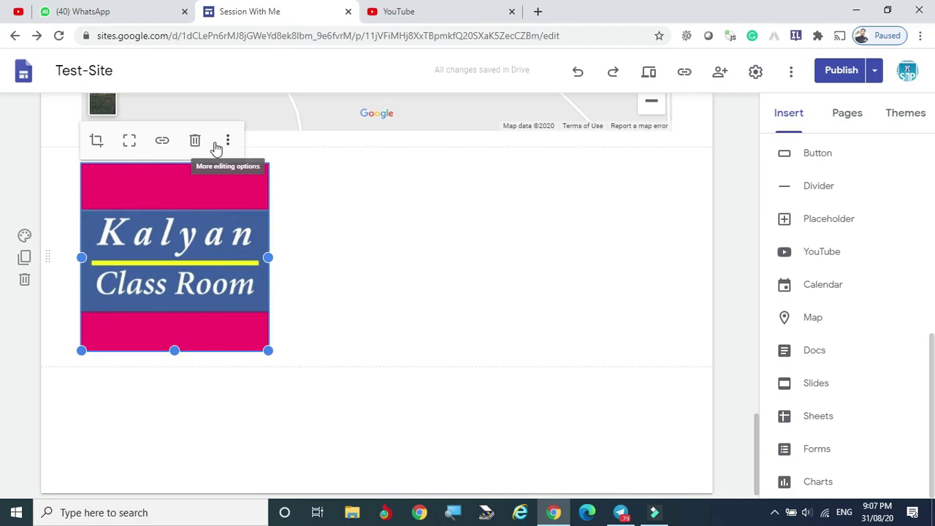
- Shrink the logo image to a small block and uncrop it to show the whole picture
left_click_drag(267, 257, 492, 257)
left_click(130, 142)
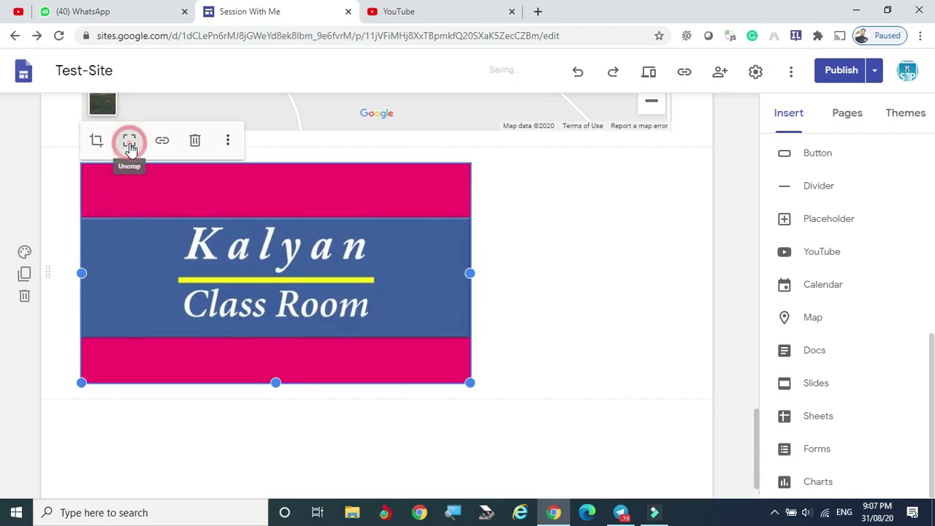
left_click_drag(469, 383, 228, 317)
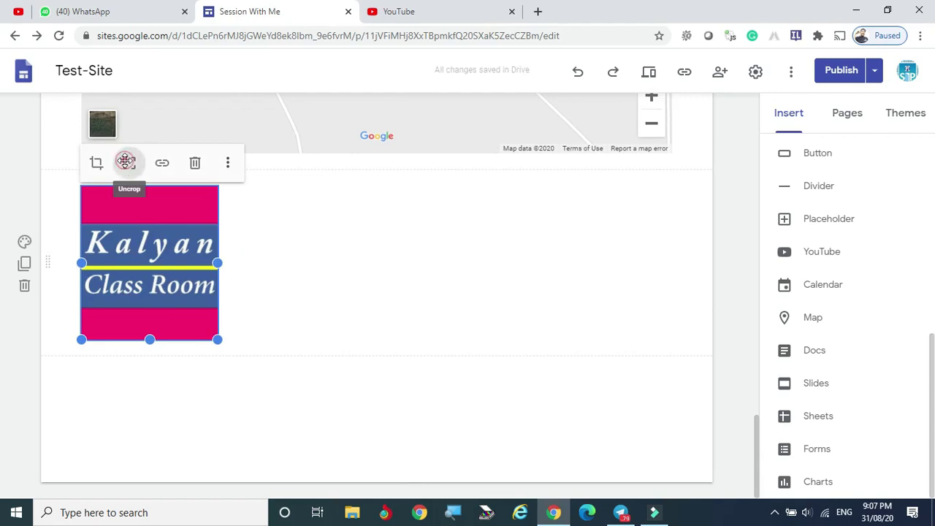
left_click(126, 161)
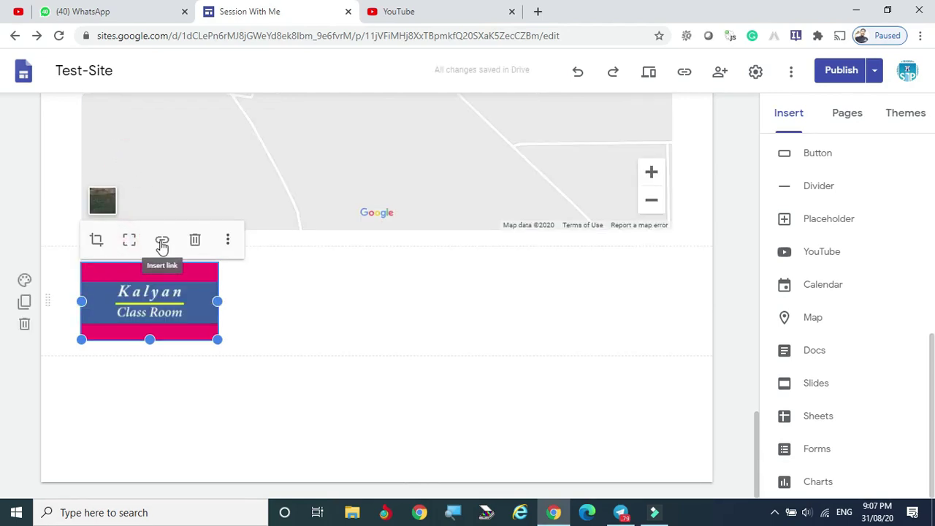
left_click(162, 244)
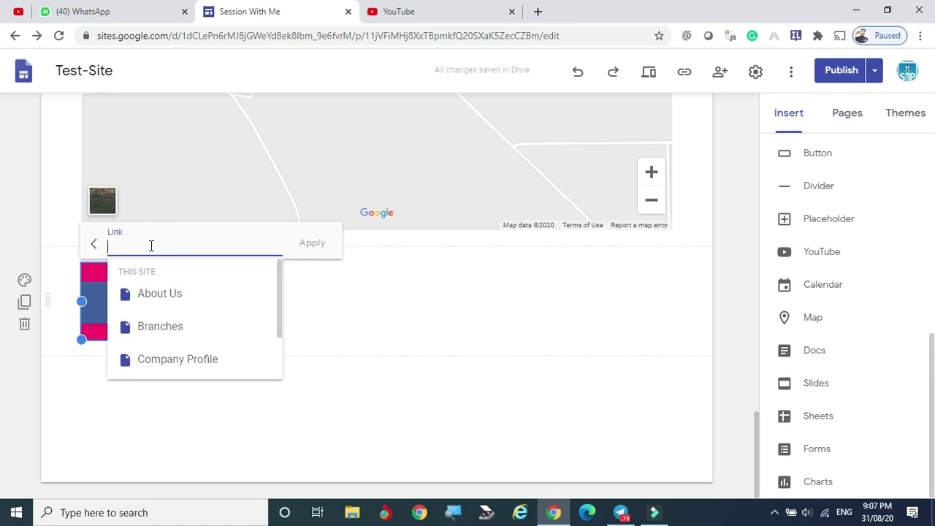
type("www.youtube.co")
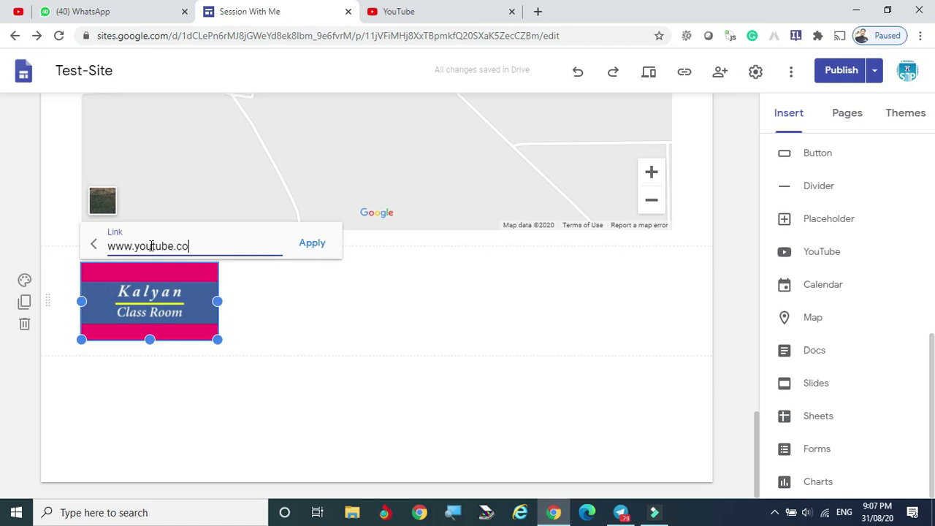
type("/kalyanclassroom")
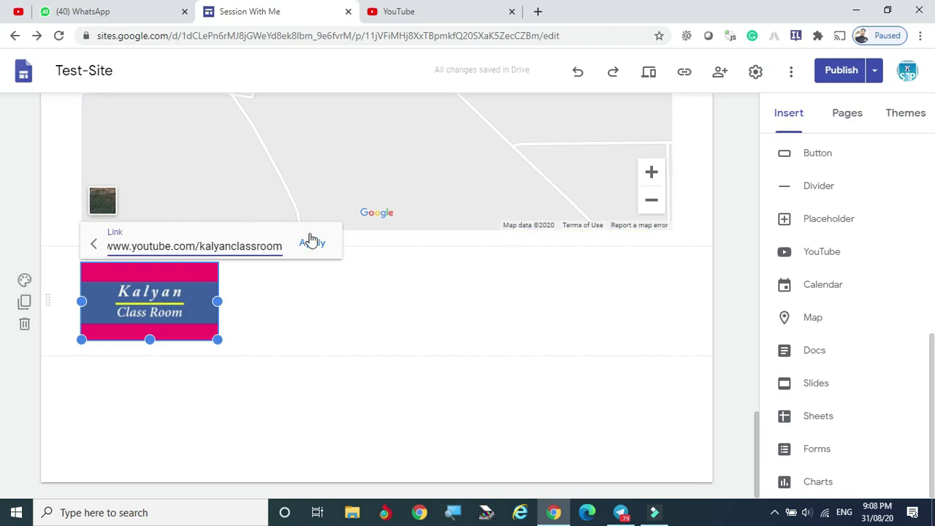
left_click(313, 243)
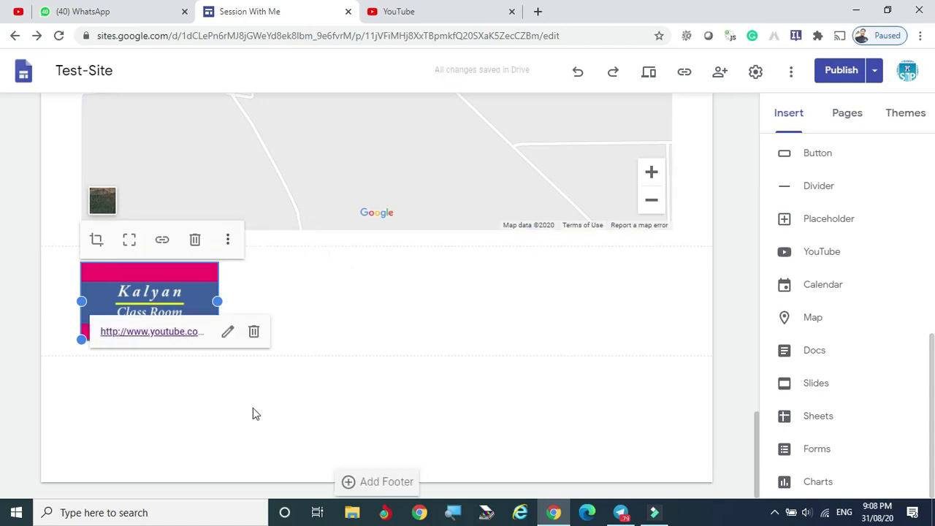
left_click(163, 436)
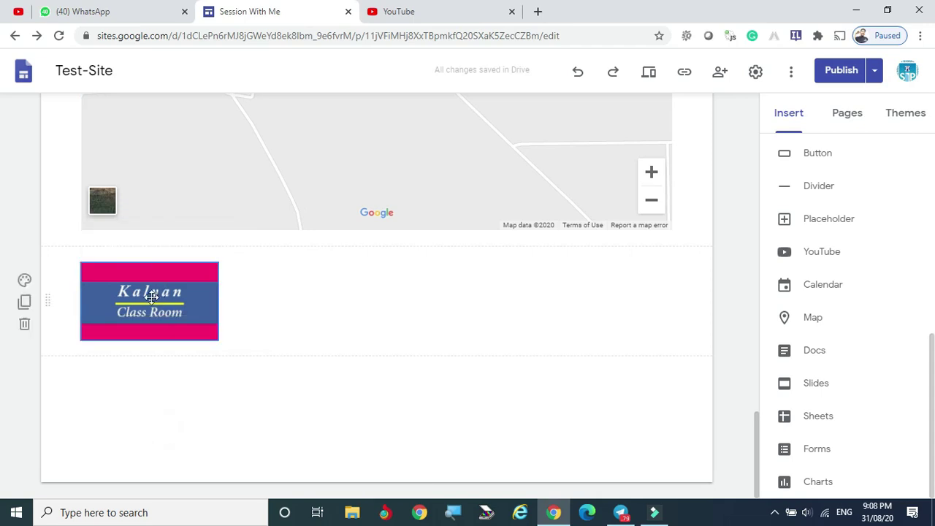
- Check the logo image's additional editing options for replacing it or adding alt text or a caption, and dismiss them
left_click(129, 271)
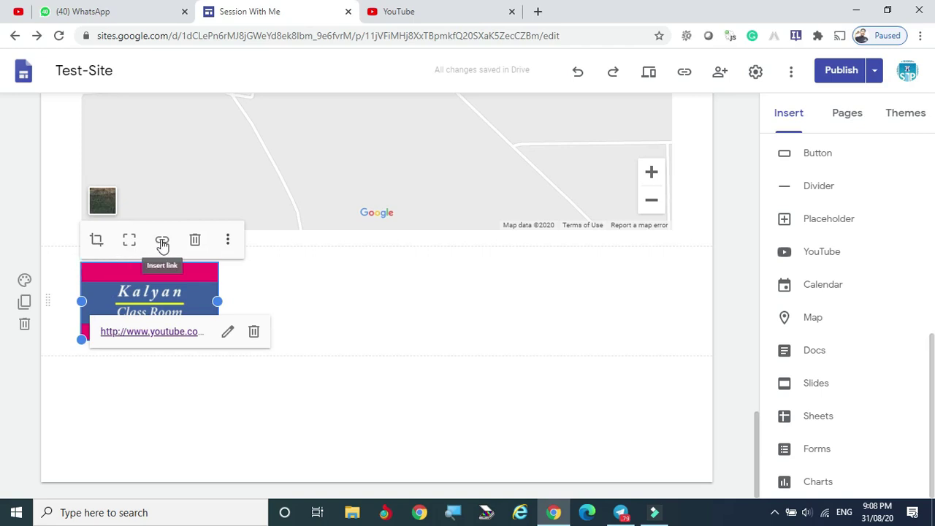
left_click(230, 243)
mouse_move(229, 246)
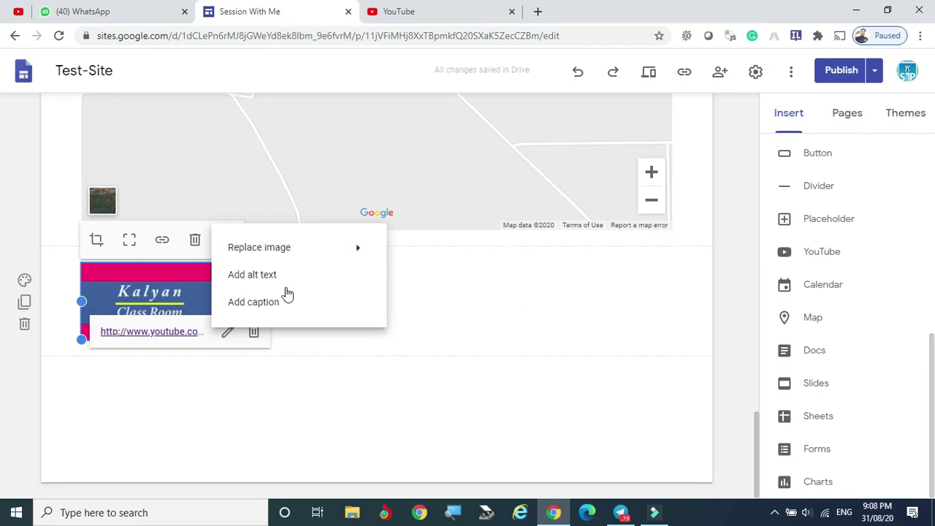
mouse_move(280, 254)
key("Escape")
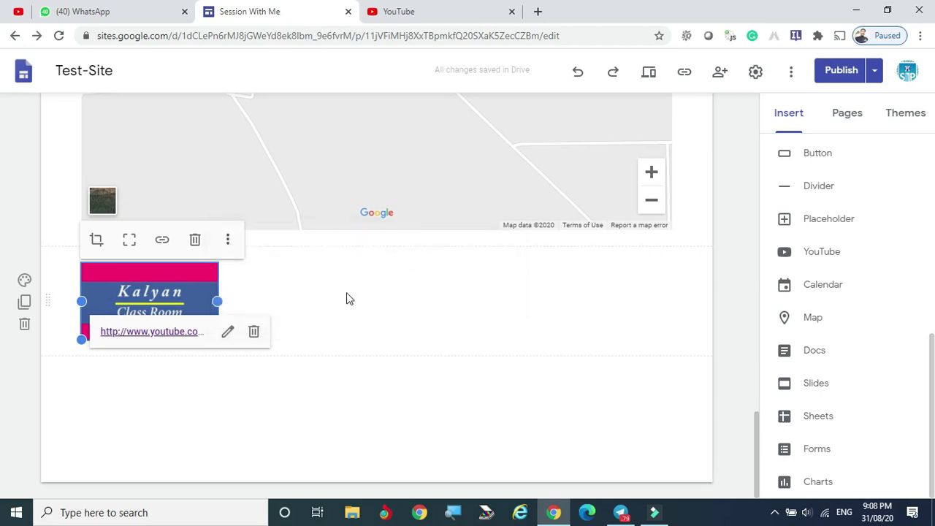
left_click(402, 322)
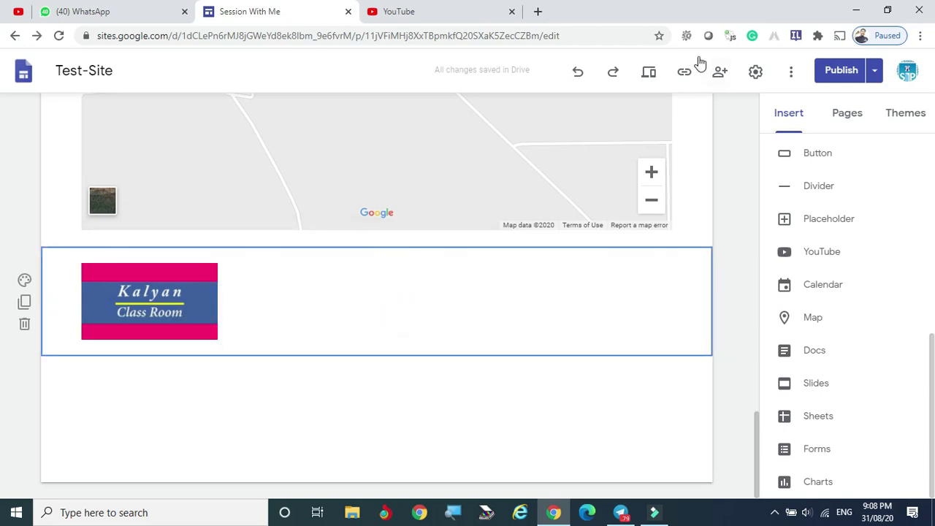
- Preview the site, test the logo image's YouTube link, and return to the editor
left_click(649, 76)
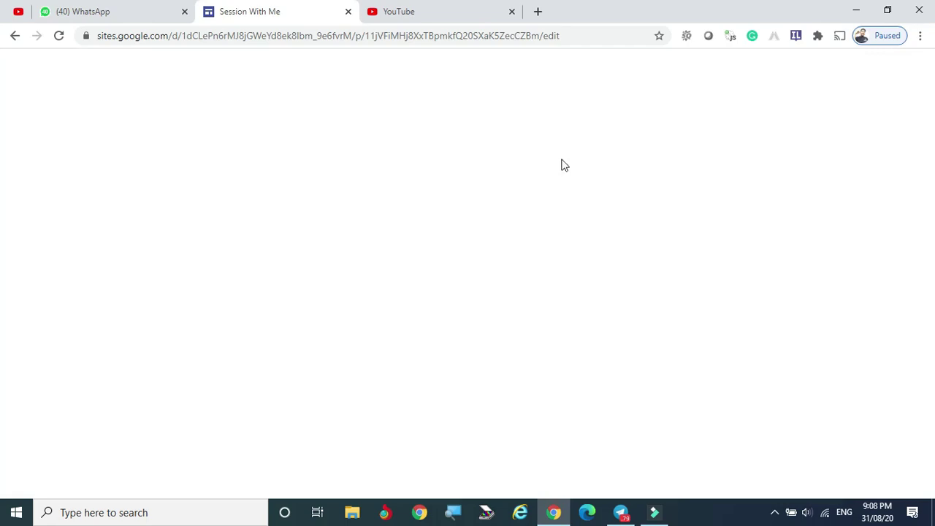
scroll(326, 291, "down", 4)
scroll(327, 291, "down", 10)
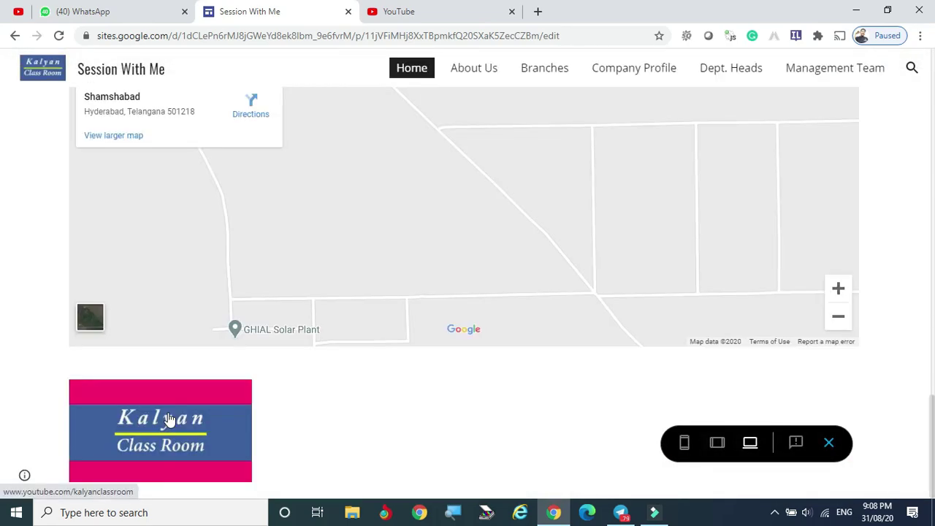
left_click(168, 419)
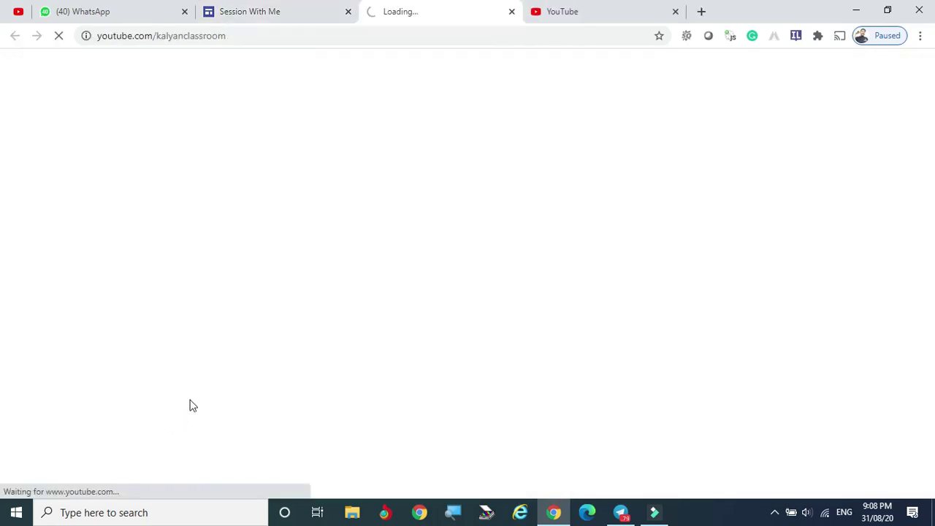
left_click(512, 12)
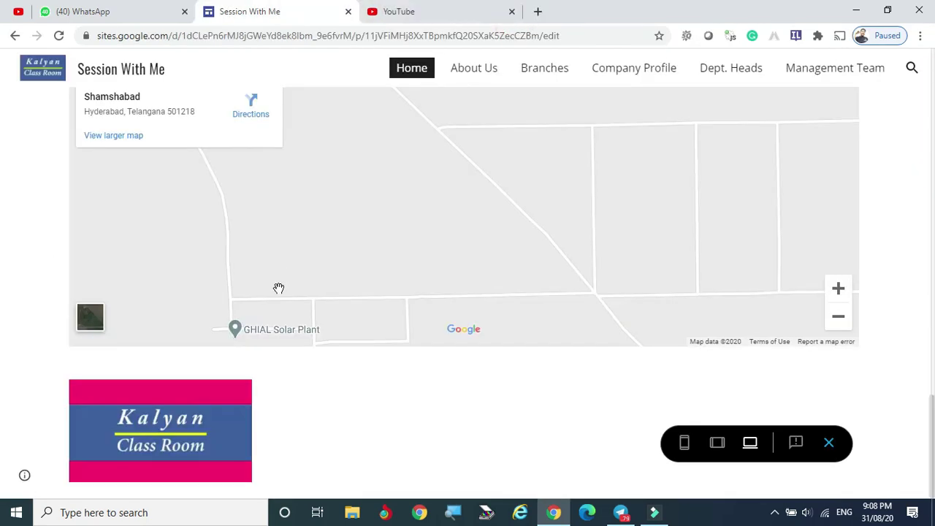
left_click(828, 443)
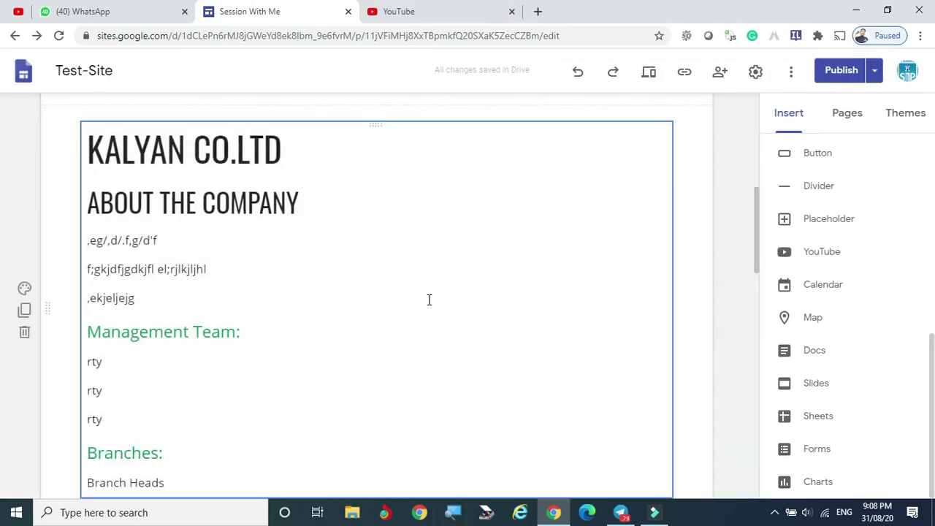
scroll(428, 300, "down", 4)
scroll(427, 300, "up", 3)
scroll(282, 285, "down", 10)
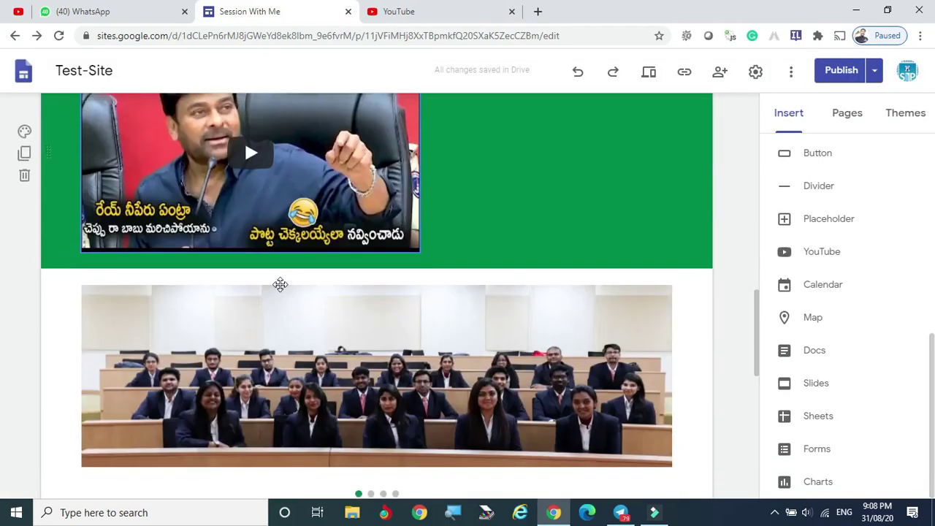
left_click(92, 428)
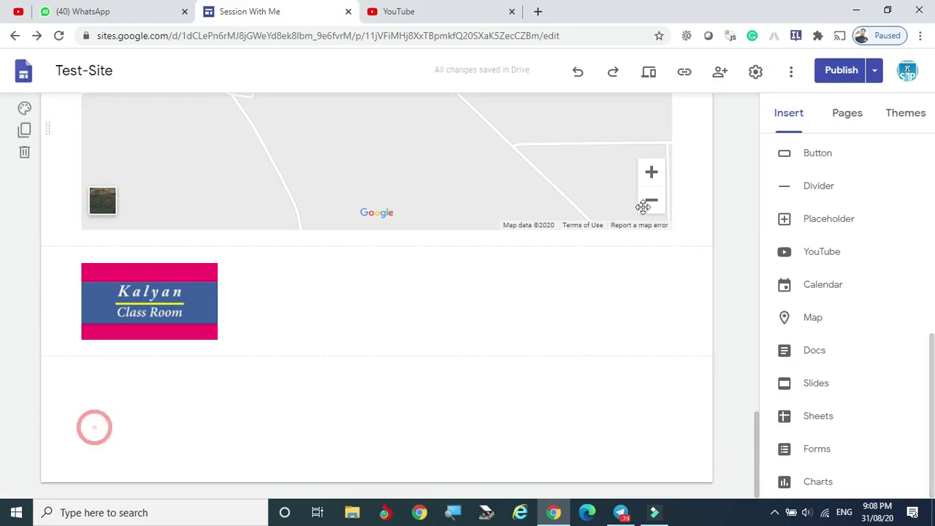
scroll(826, 186, "up", 5)
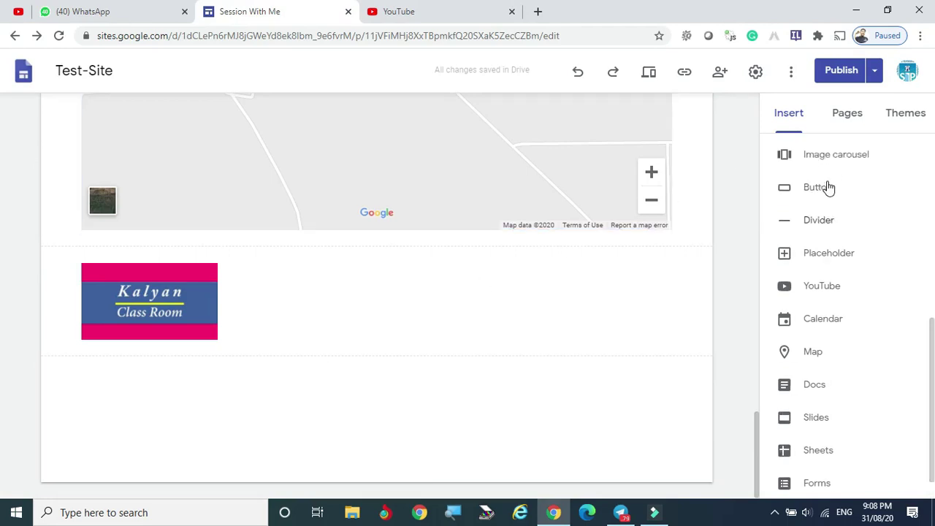
scroll(827, 266, "up", 1)
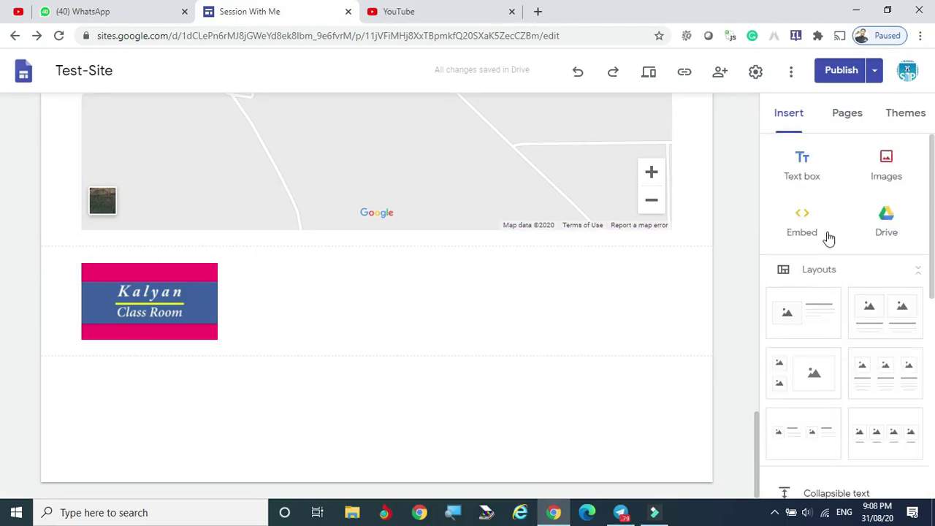
- Add a text box below the logo image reading "My Personal Profile" and deselect it
left_click(802, 166)
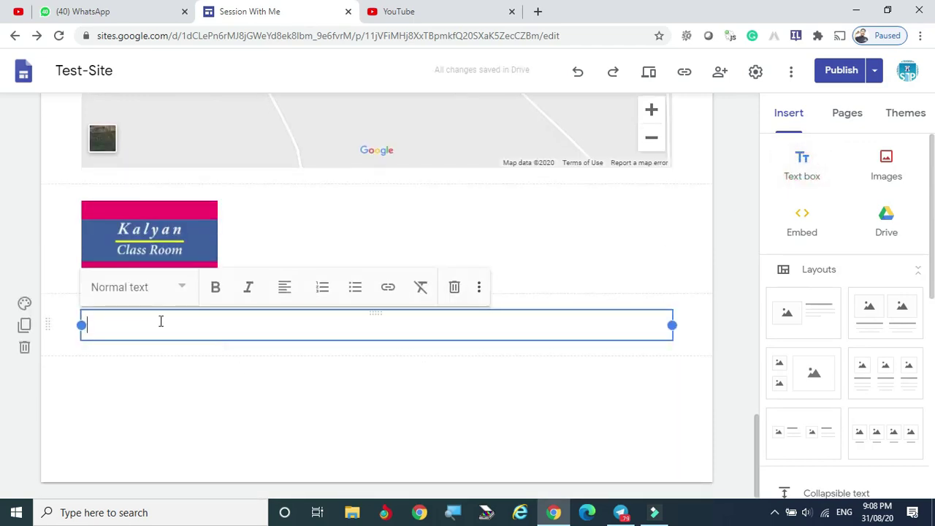
type("Go")
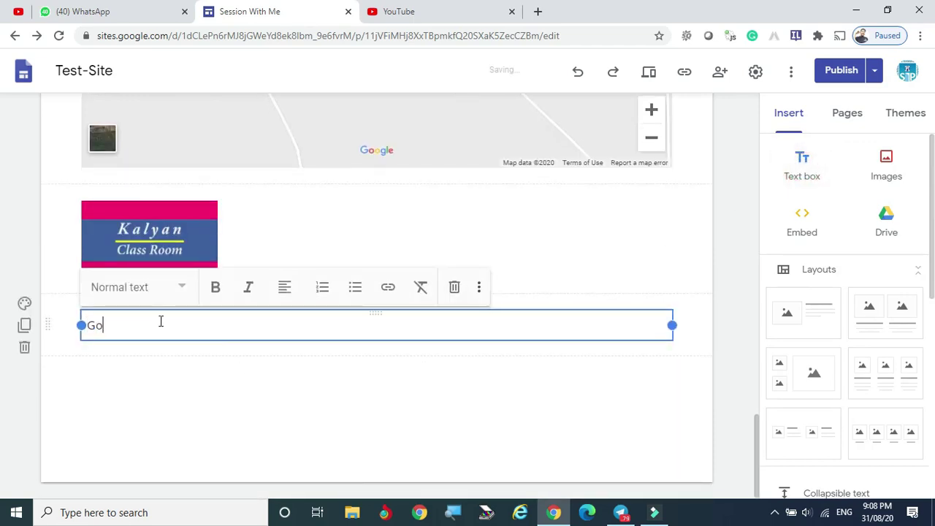
type("to My")
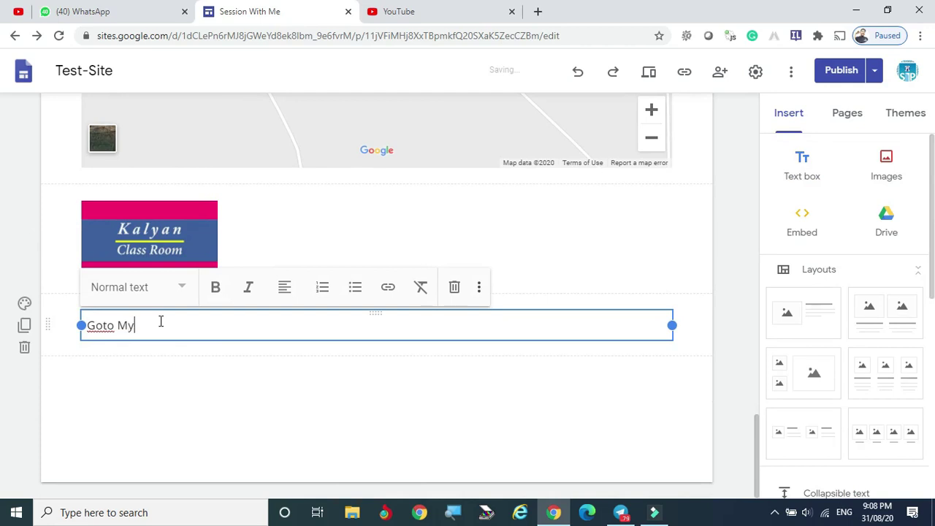
key("ctrl+a")
type("My Personal Profile")
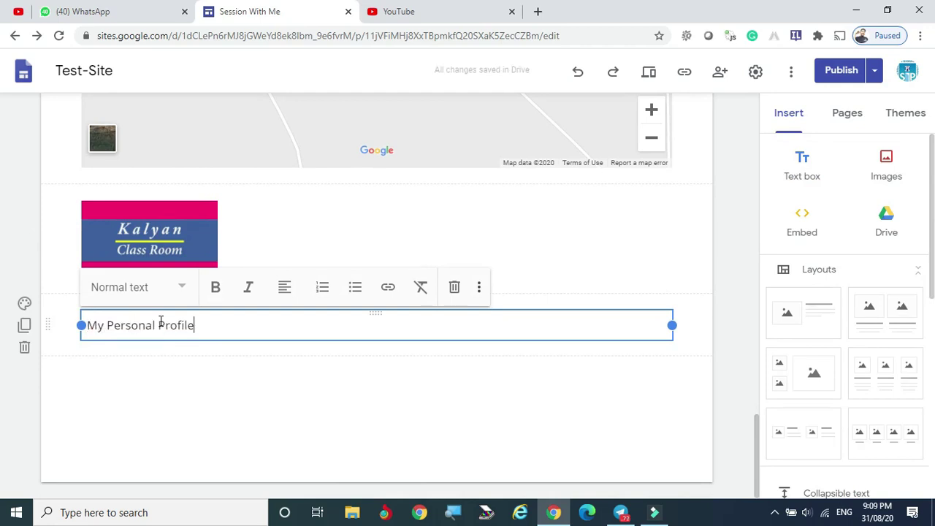
left_click(195, 398)
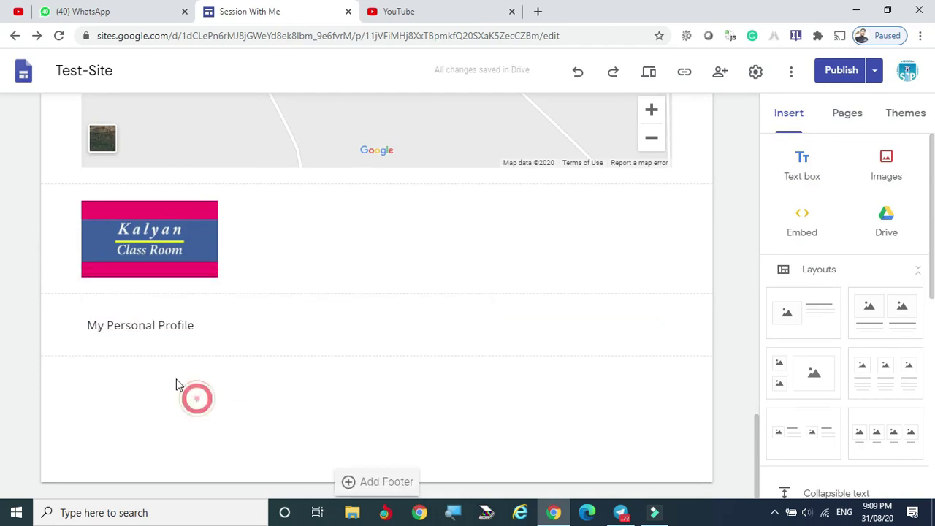
left_click_drag(88, 325, 214, 327)
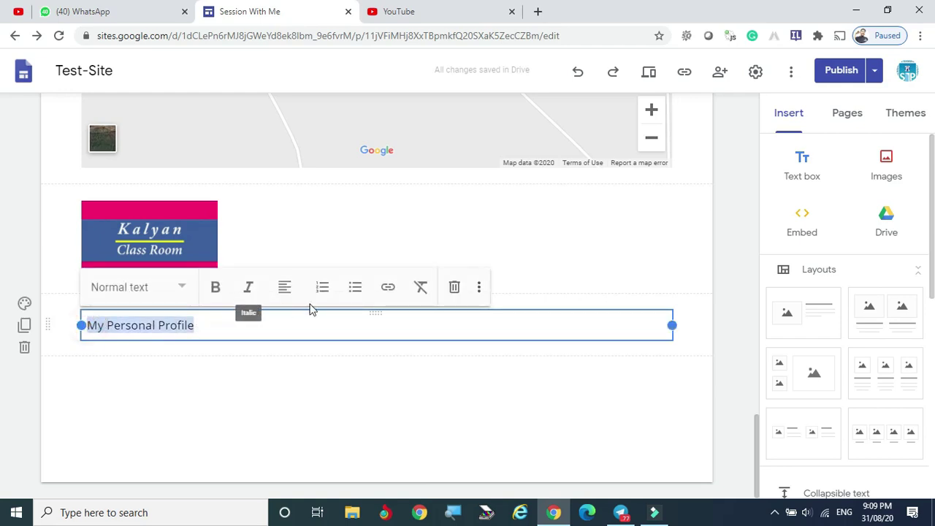
left_click(387, 288)
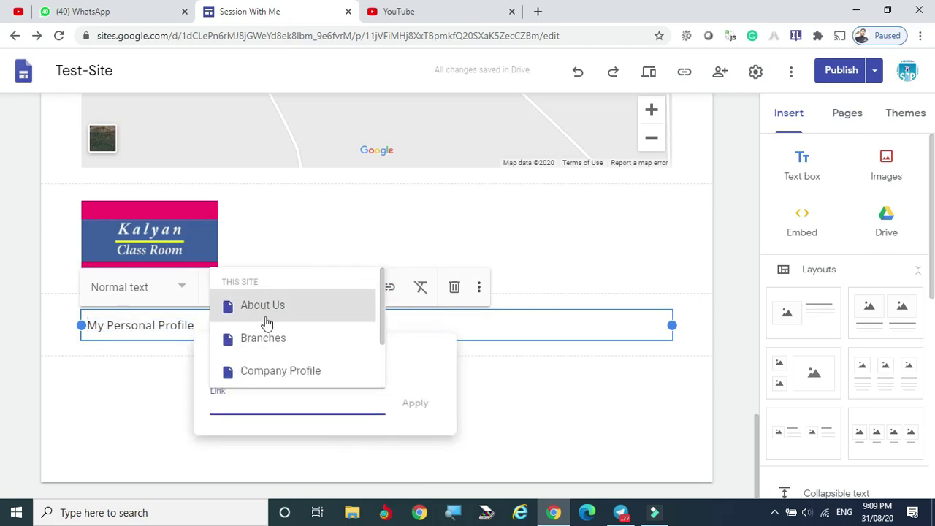
left_click(221, 404)
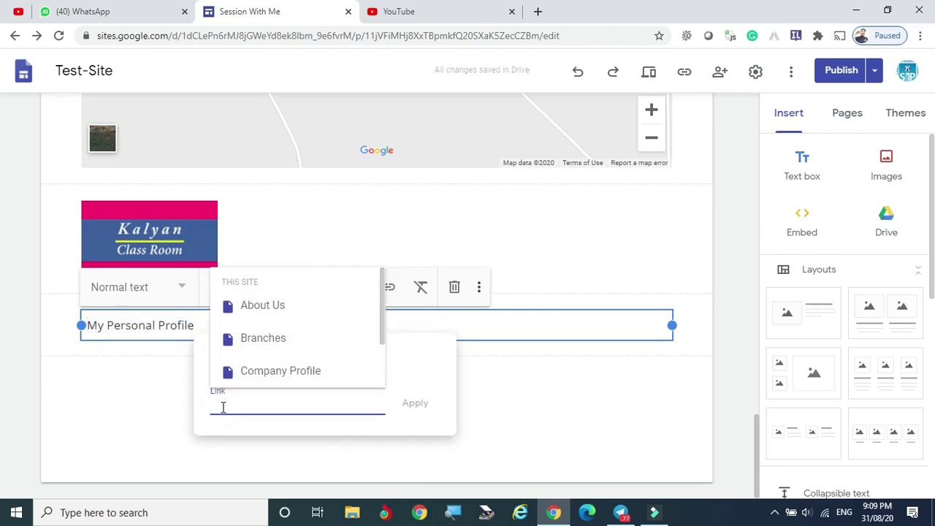
type("www.")
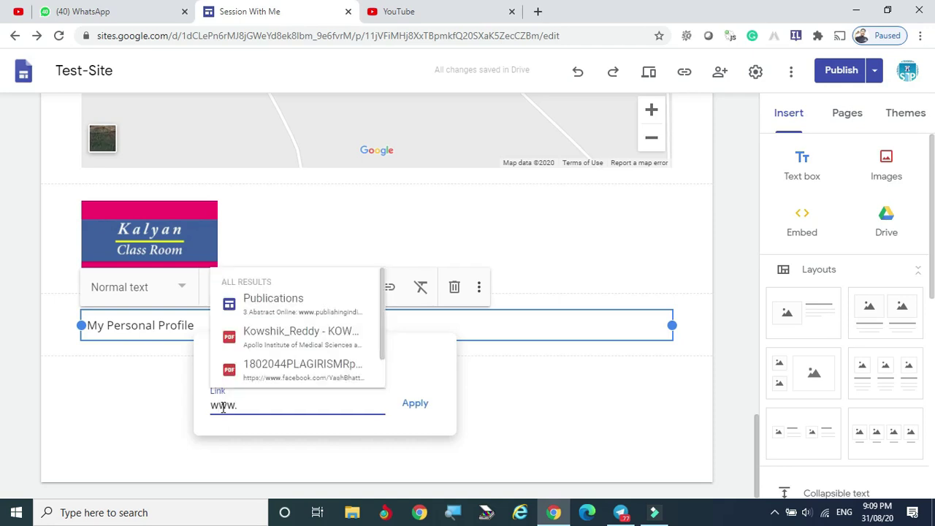
type("yout")
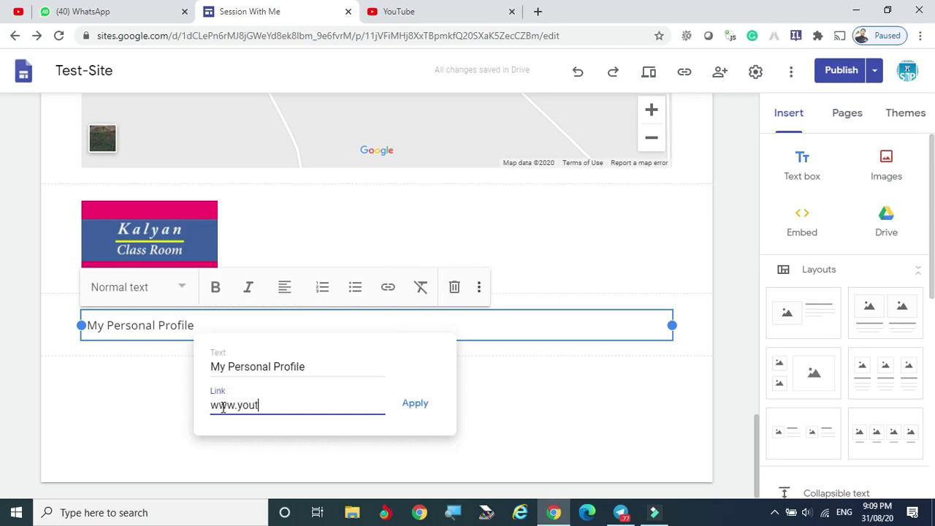
type("ube.com/kalyan")
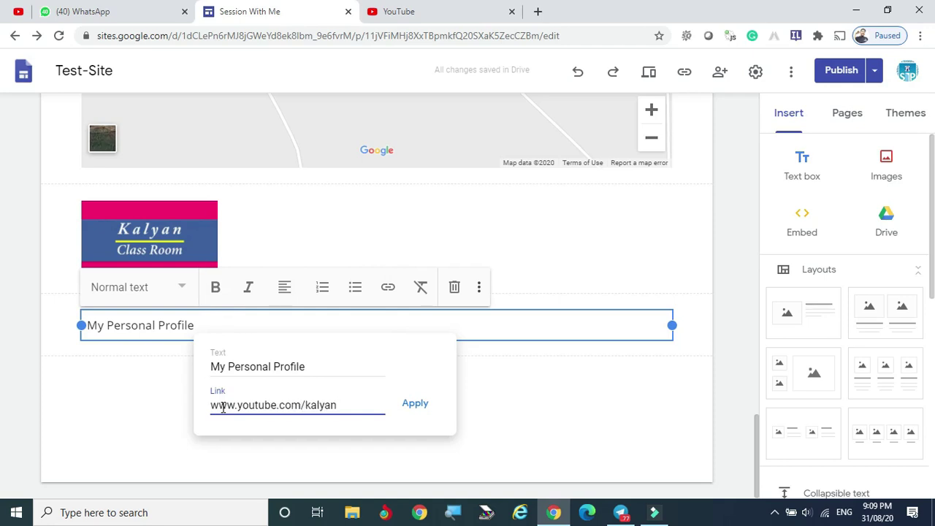
type("classroom")
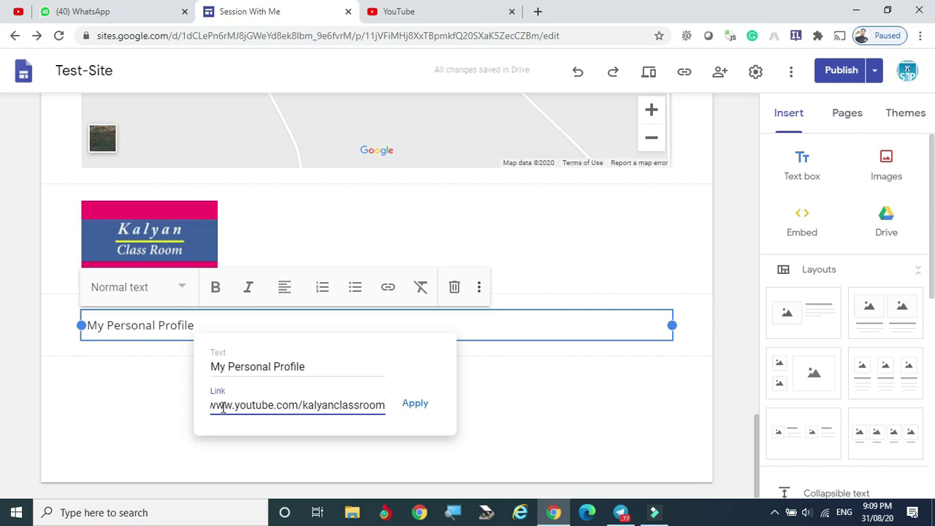
left_click(430, 404)
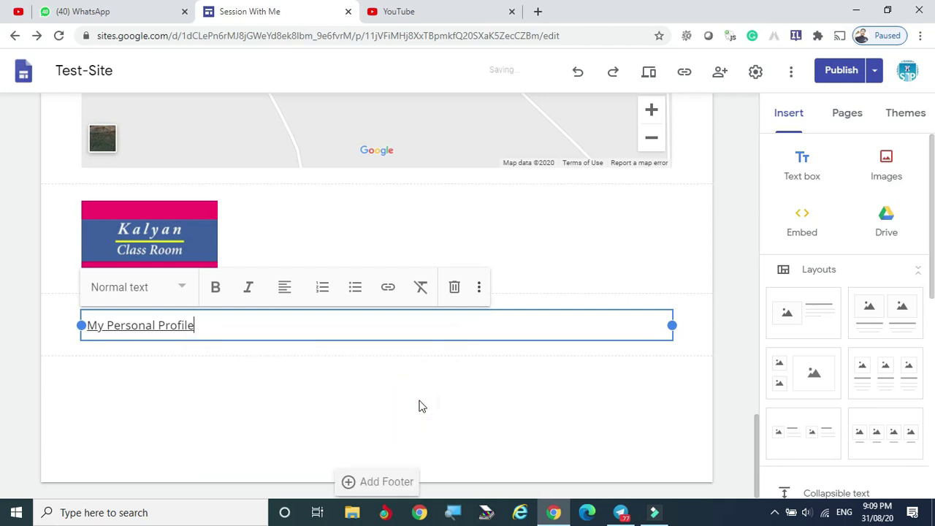
left_click(220, 418)
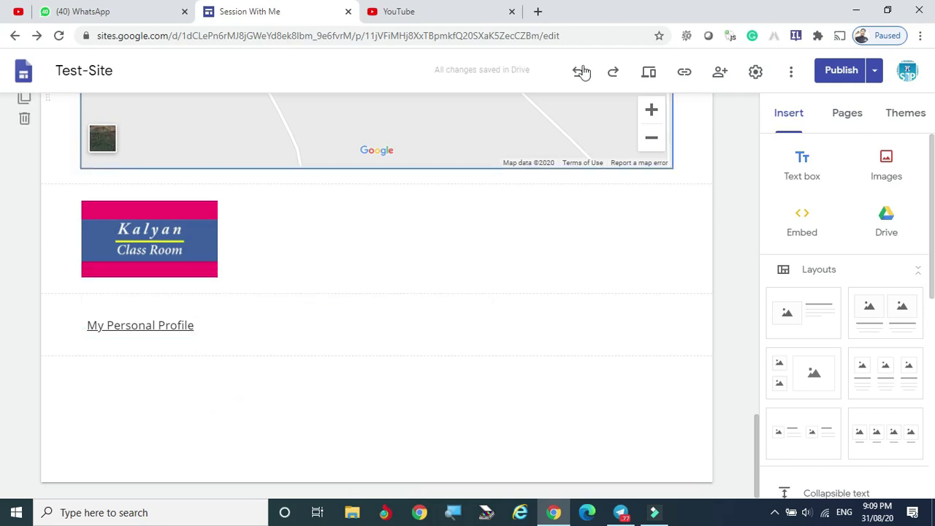
- Preview the site, test the "My Personal Profile" link, look over the home page, and return to the editor
left_click(647, 74)
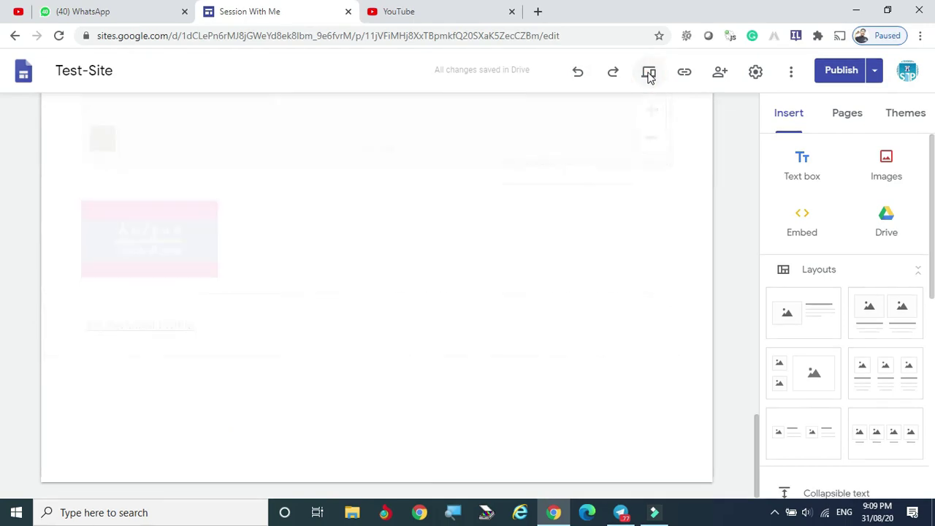
scroll(424, 225, "down", 10)
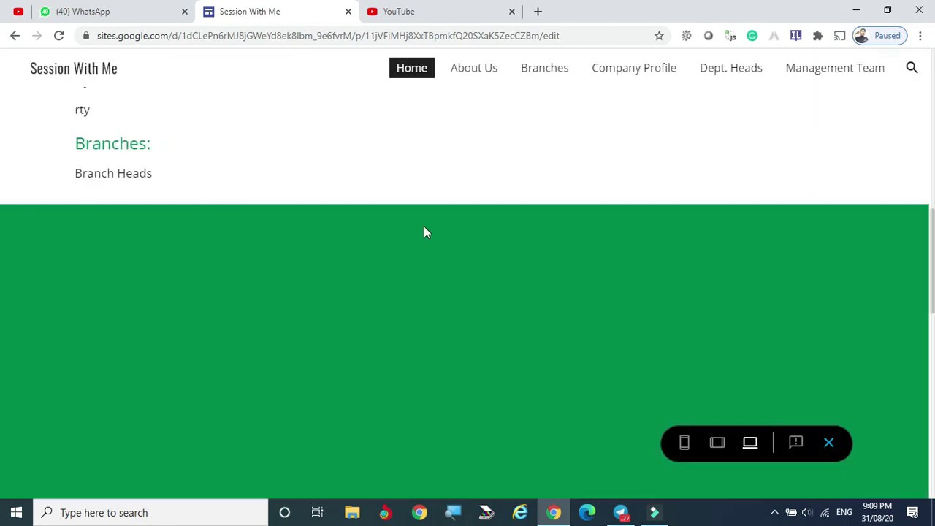
scroll(424, 232, "down", 5)
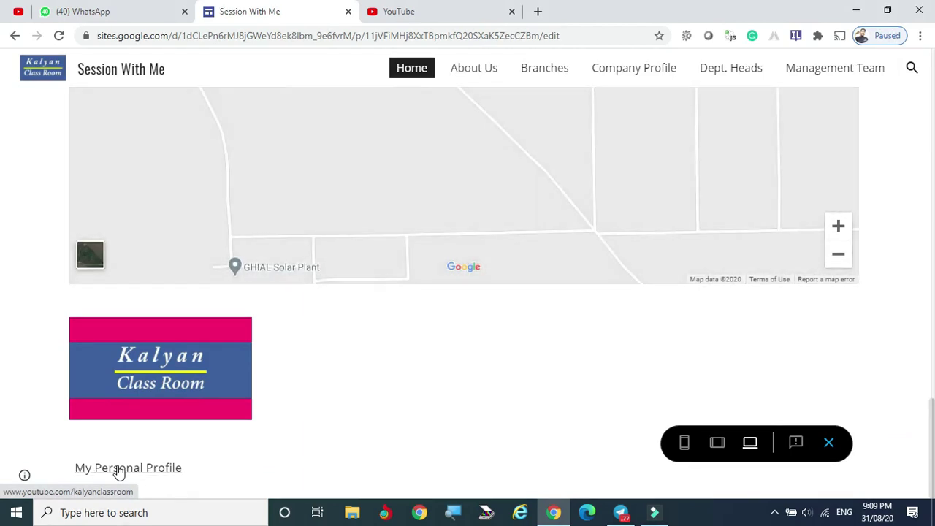
left_click(119, 468)
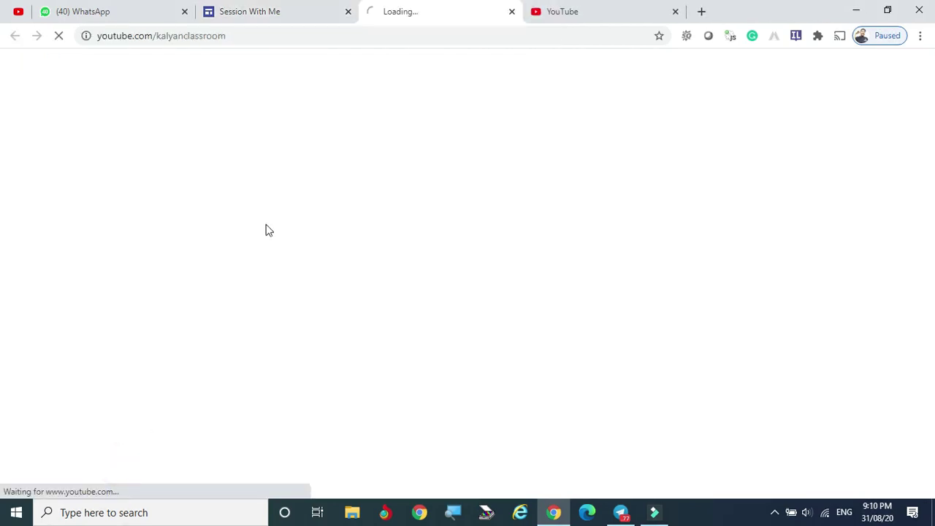
left_click(511, 12)
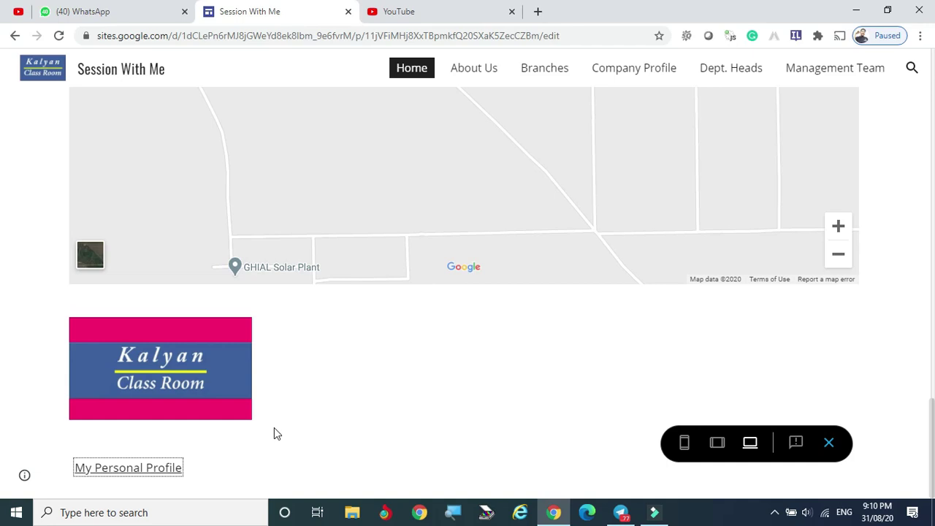
scroll(397, 385, "up", 3)
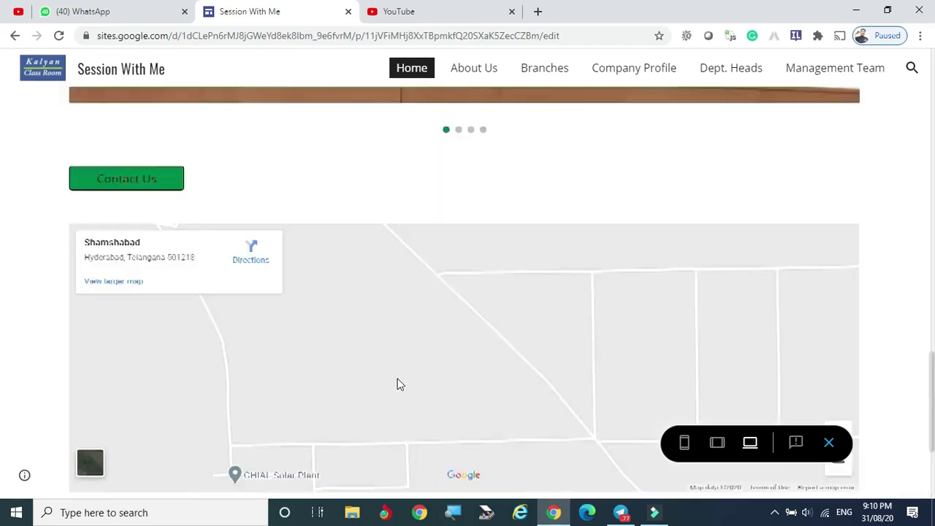
scroll(397, 384, "up", 15)
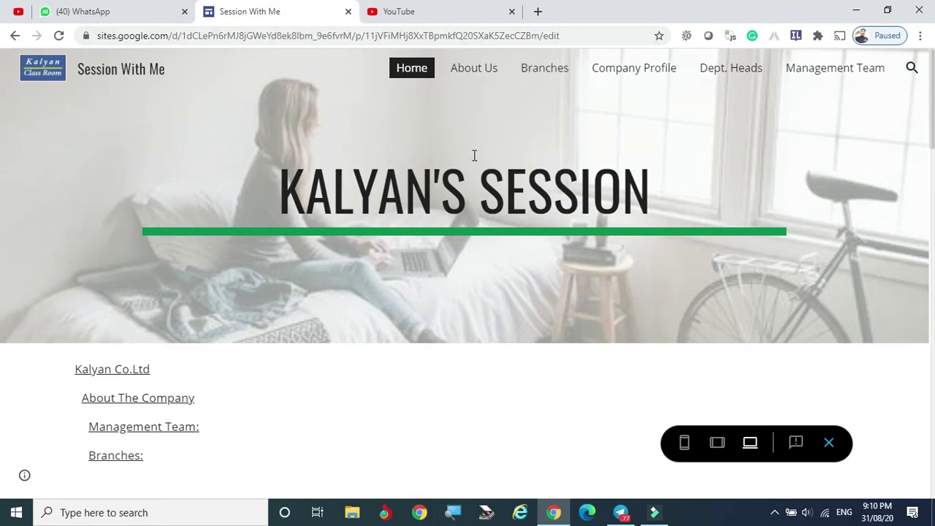
left_click(828, 444)
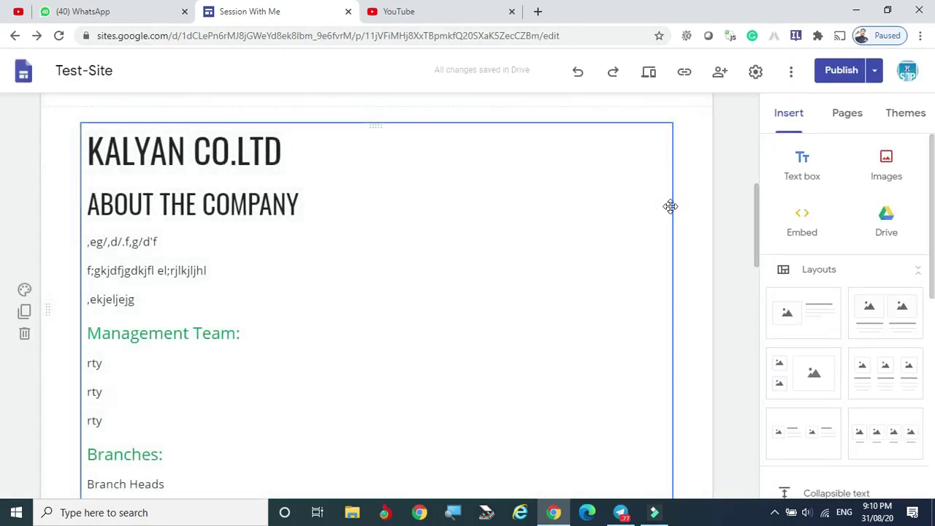
- View the About Us, Branches and Company Profile pages in the editor using the site's navigation
scroll(670, 206, "up", 6)
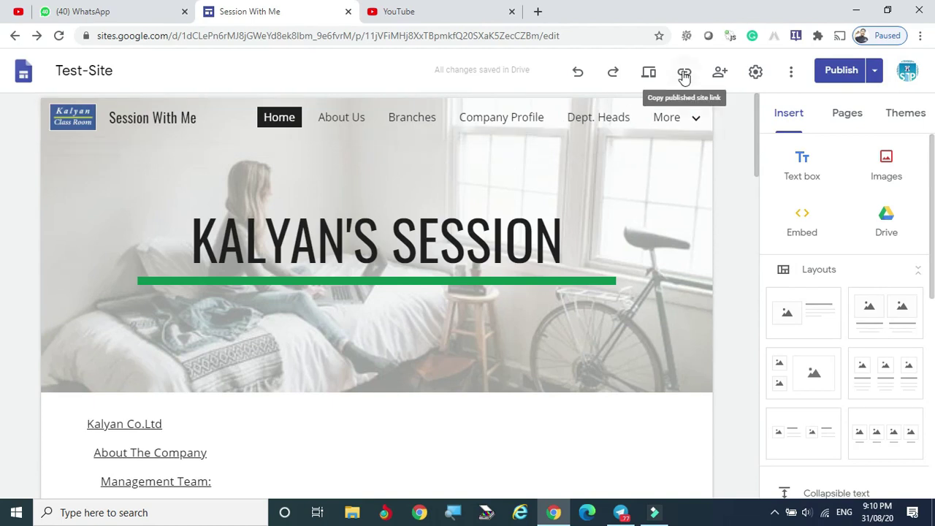
left_click(343, 118)
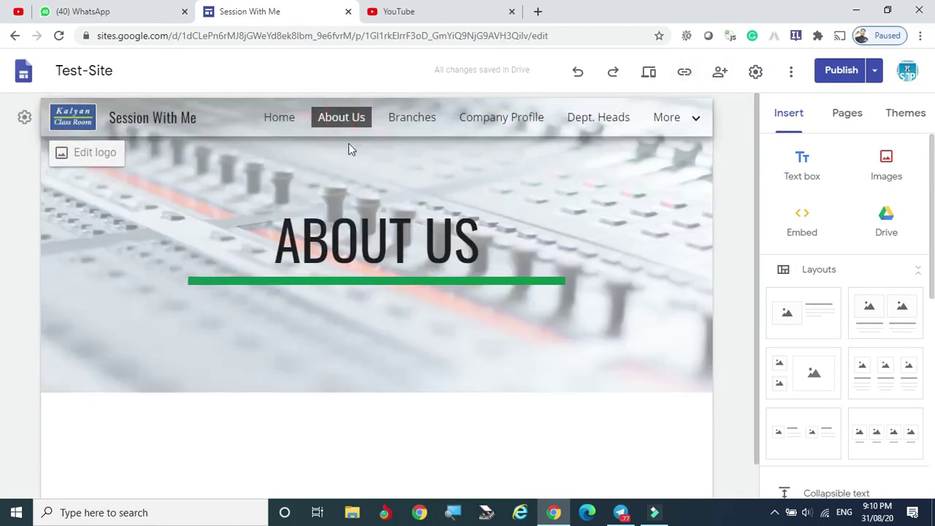
left_click(412, 121)
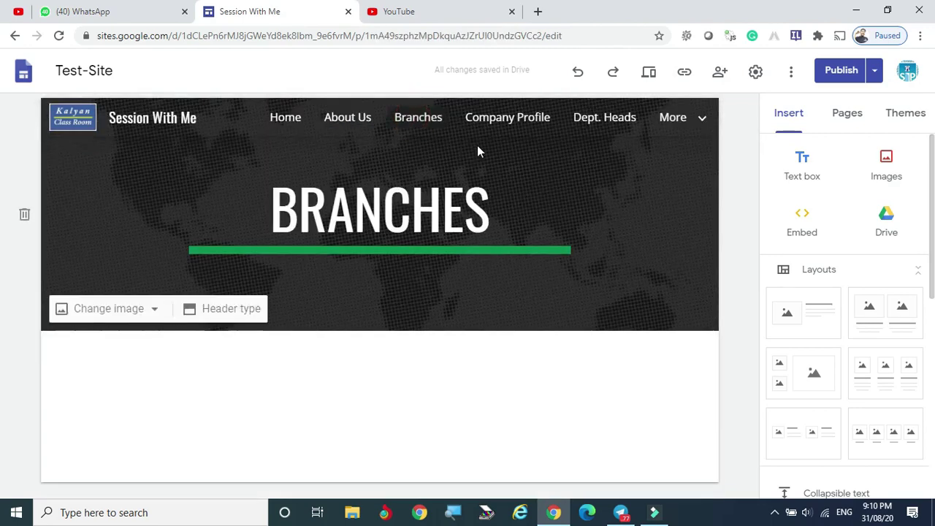
left_click(497, 120)
- Preview the site, check navigation between the Home, About Us and Branches pages, and return to the editor on Home
left_click(647, 73)
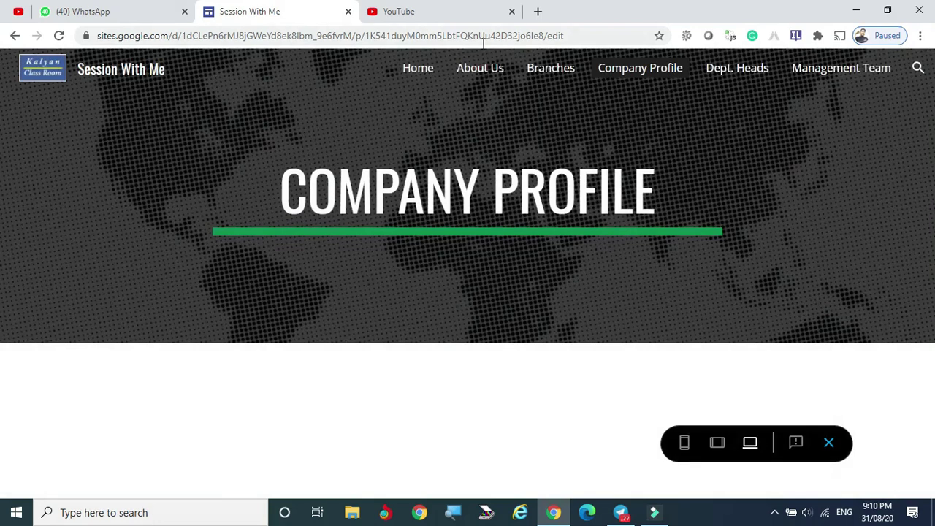
left_click(417, 69)
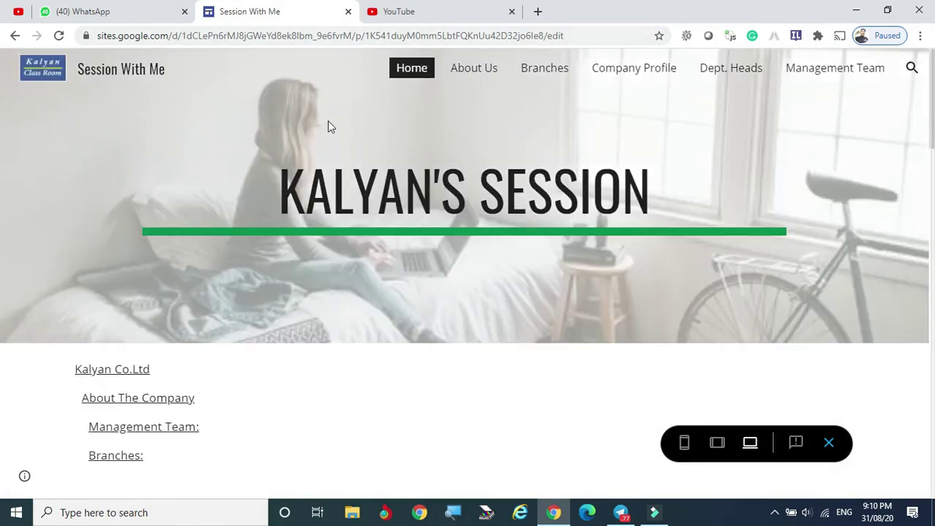
left_click(476, 70)
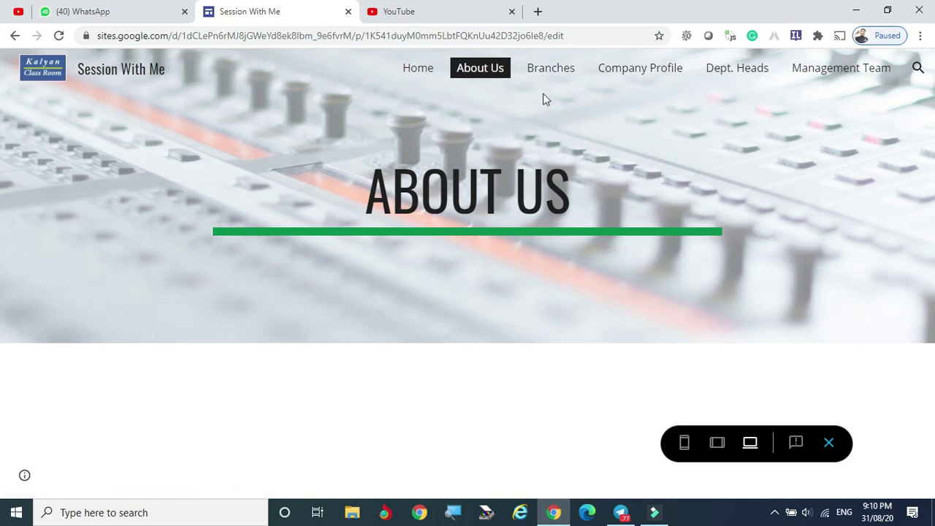
left_click(553, 70)
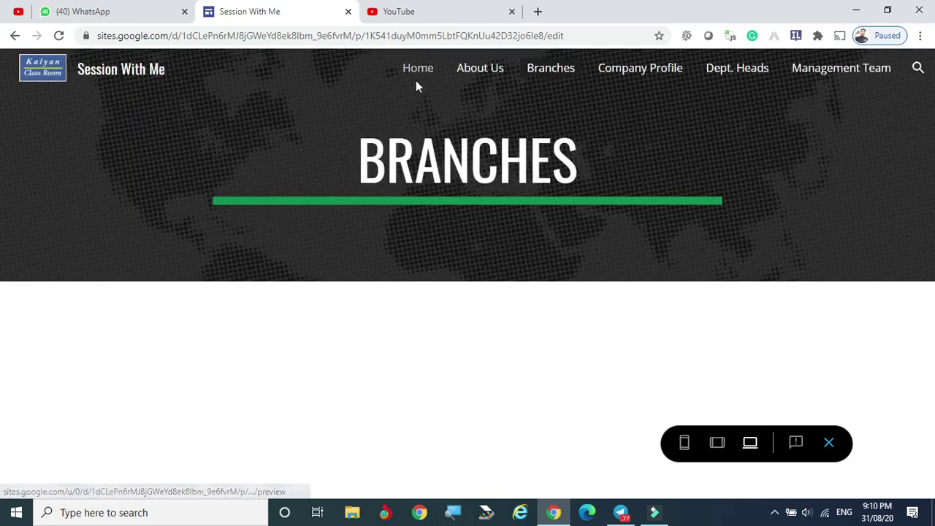
left_click(421, 73)
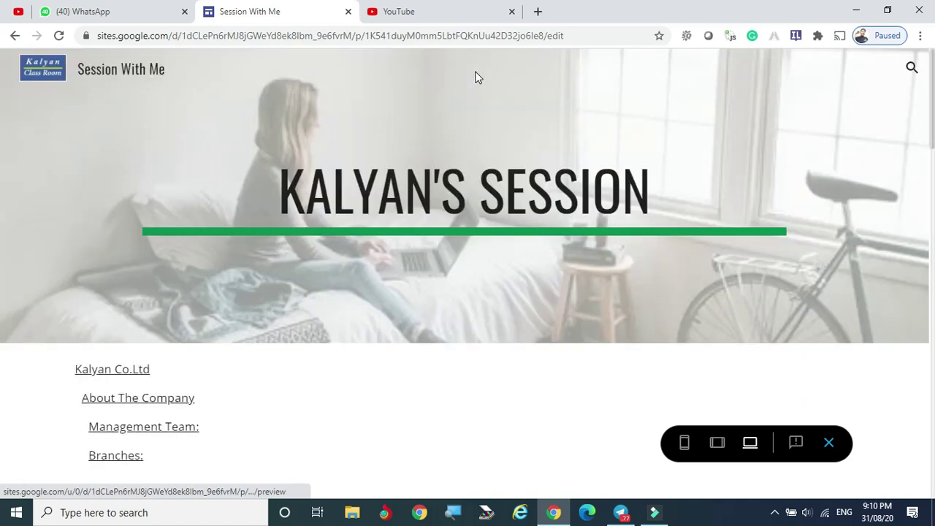
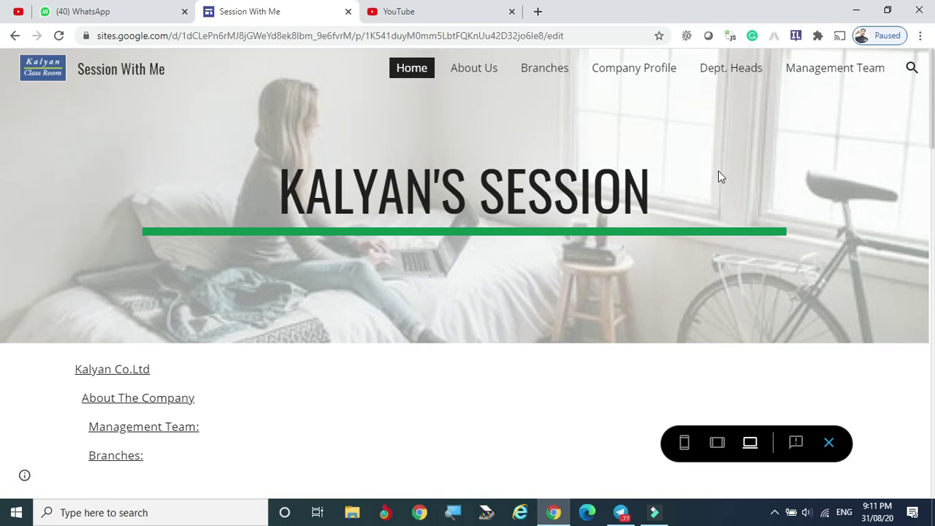
left_click(828, 444)
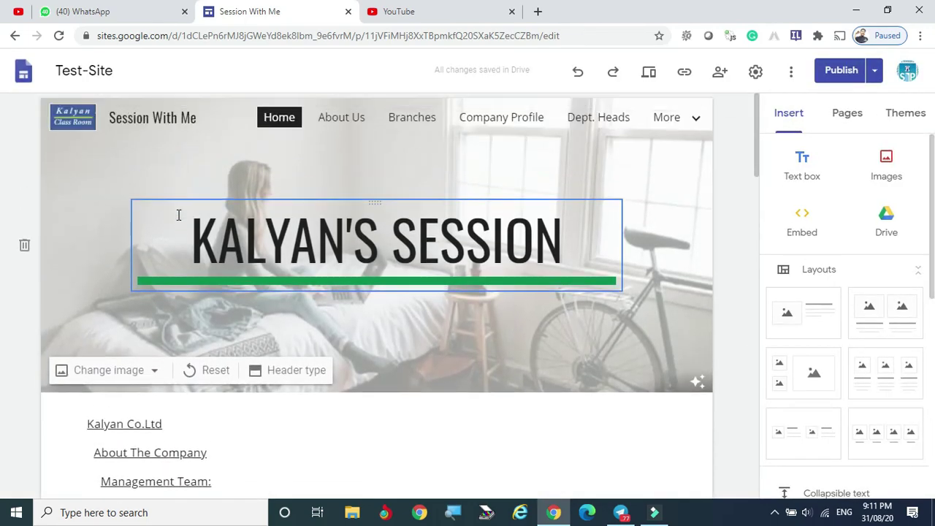
- Open the review of changes for publishing and compare the home page draft with the currently published version
mouse_move(642, 142)
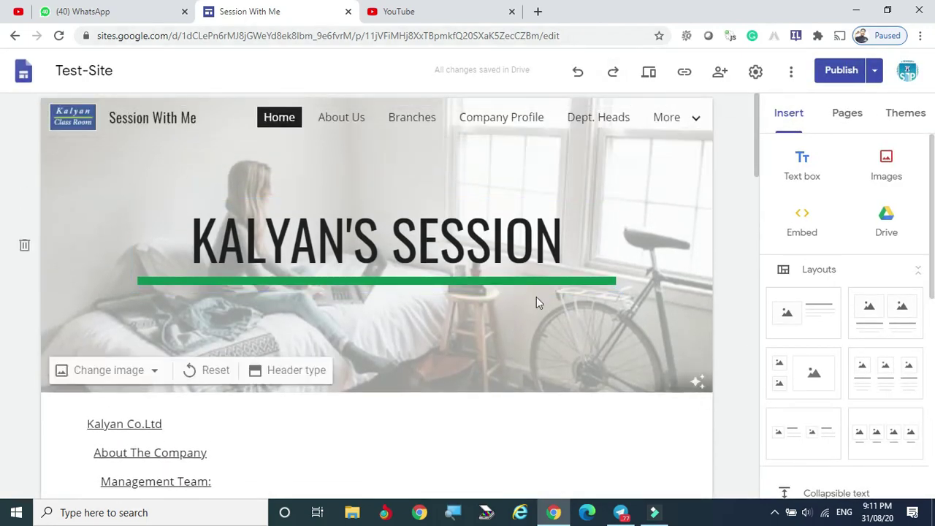
left_click(849, 77)
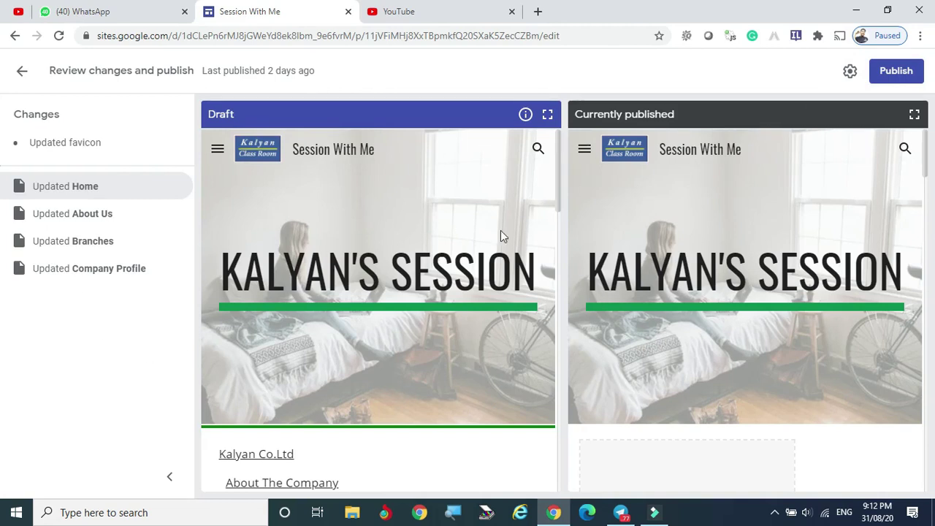
scroll(511, 231, "down", 2)
scroll(511, 230, "up", 2)
scroll(620, 263, "down", 4)
scroll(621, 263, "up", 4)
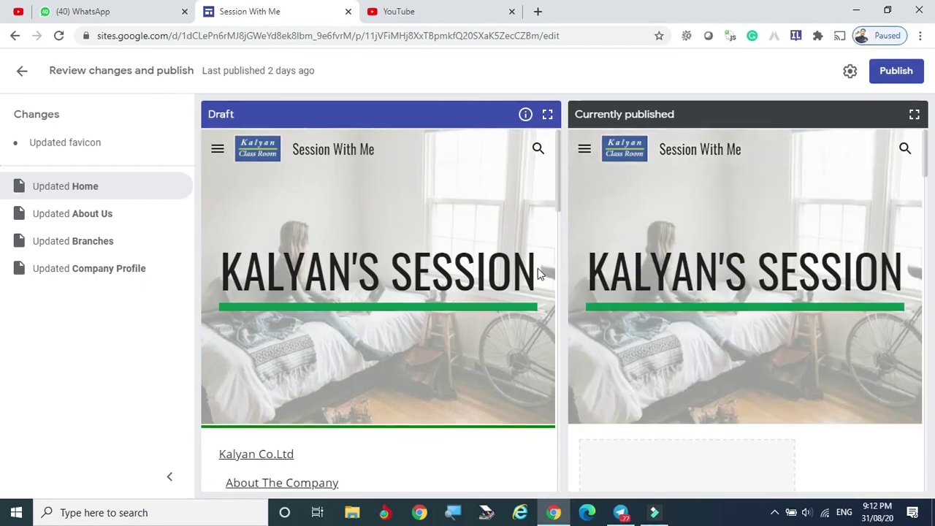
- Publish the reviewed changes, check the live home page, and return to the site editor
left_click(897, 72)
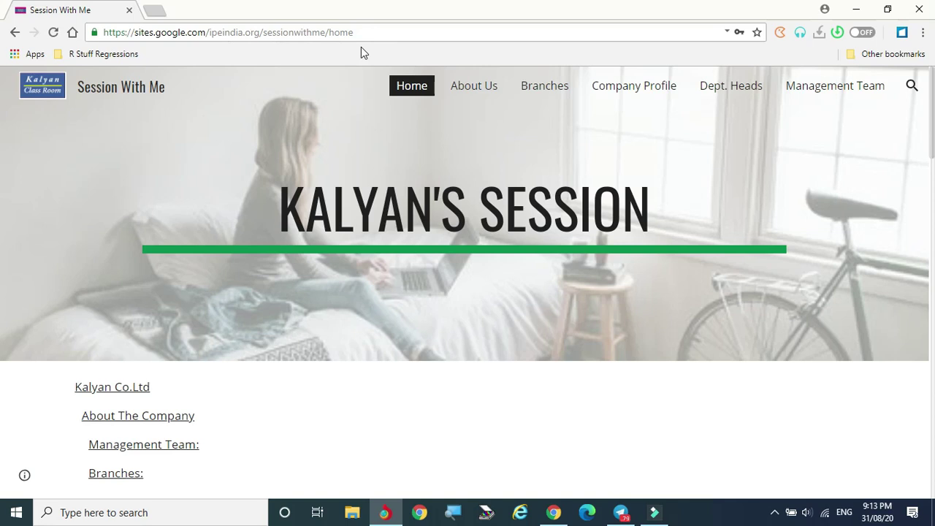
left_click(554, 512)
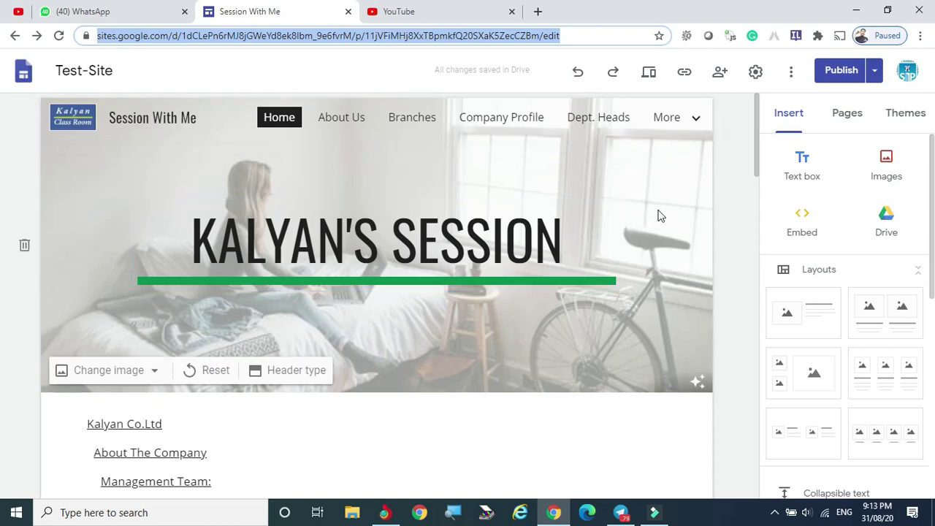
- Insert the "000 GSite Sam…" folder from Google Drive on the home page, look over its file list, and remove it
left_click(886, 218)
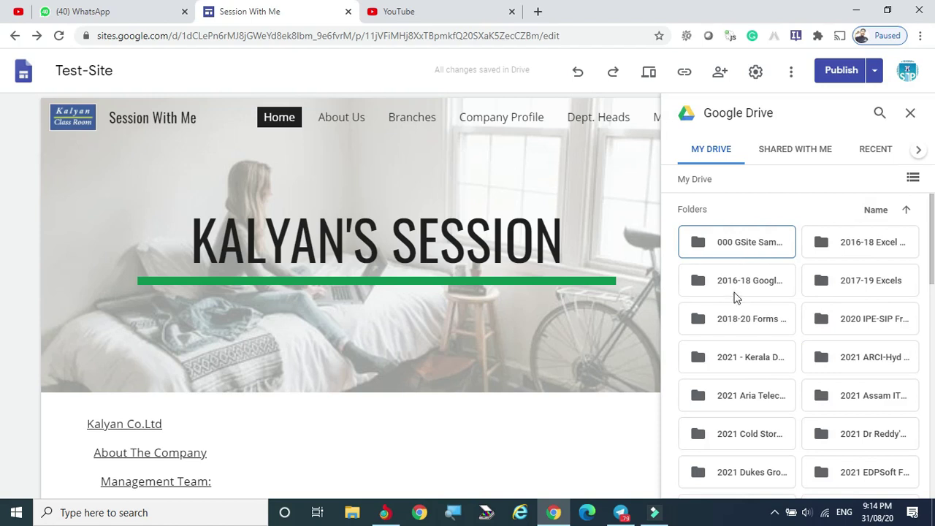
left_click(748, 249)
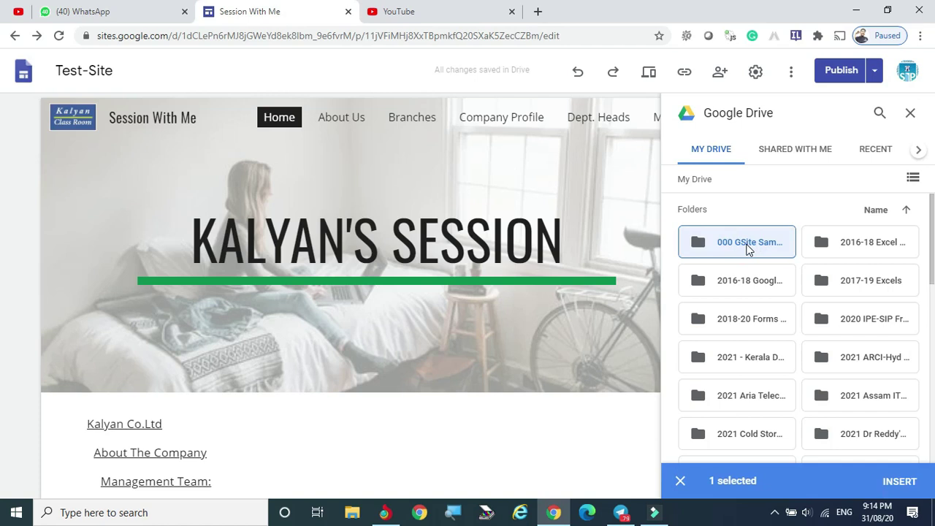
left_click(896, 481)
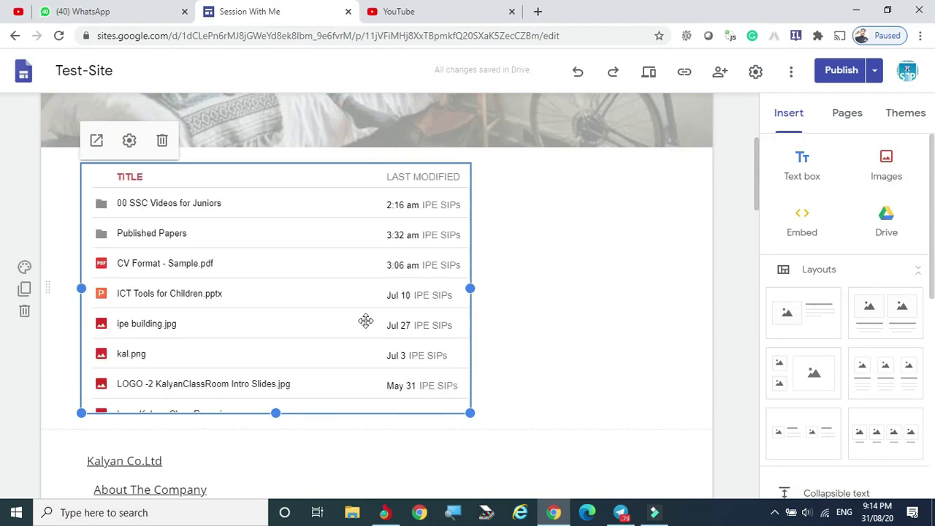
scroll(322, 246, "down", 1)
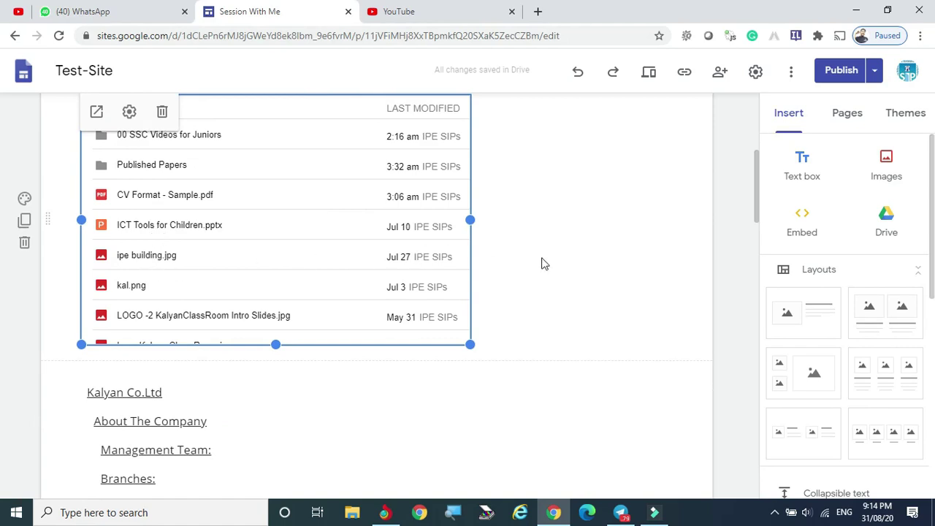
scroll(541, 257, "up", 4)
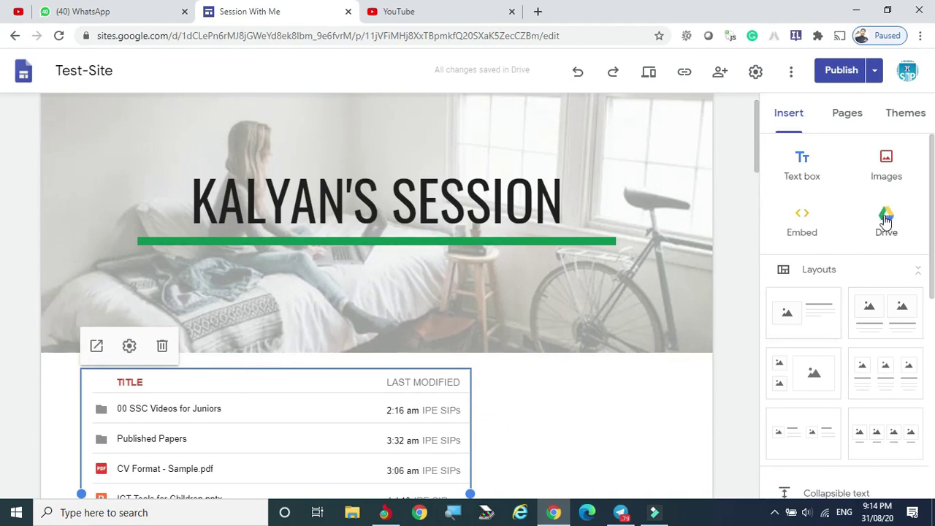
scroll(307, 415, "down", 2)
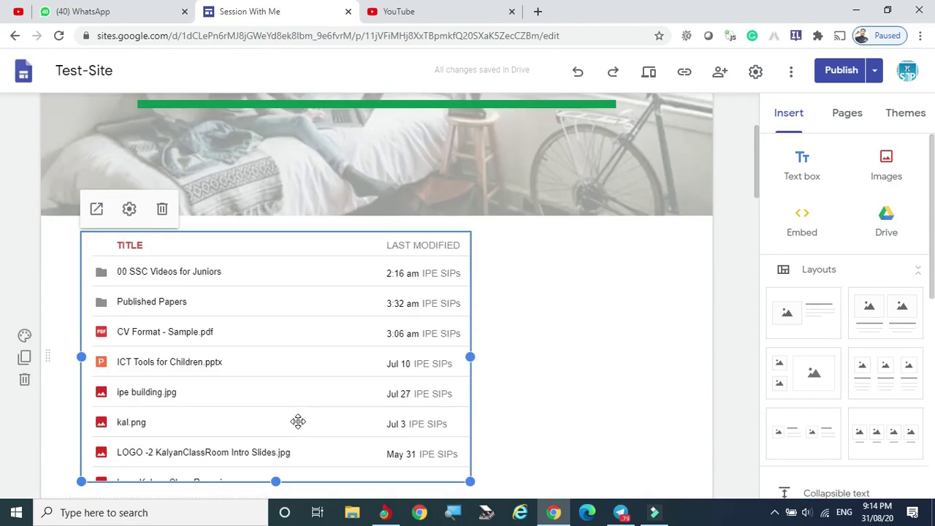
left_click(162, 209)
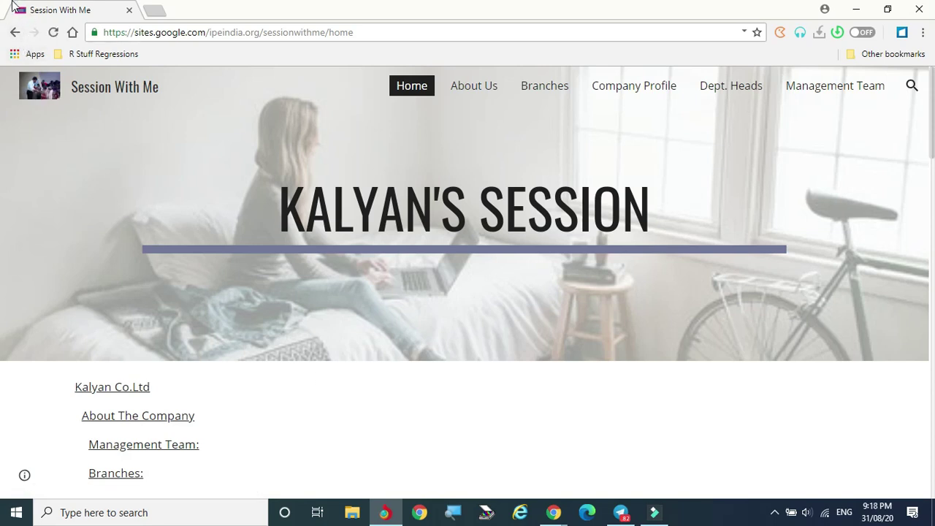
- Reload the published home page in the other browser and switch back to the site editor window
left_click(15, 33)
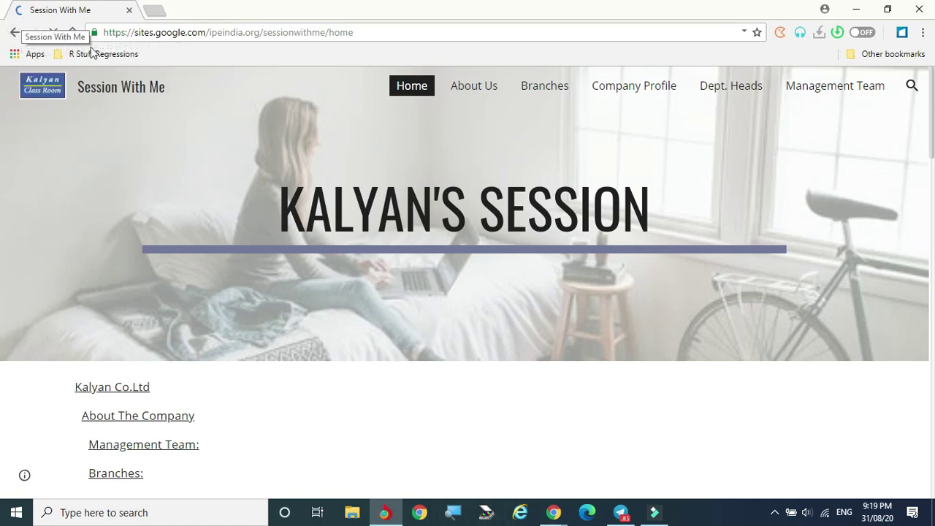
mouse_move(553, 511)
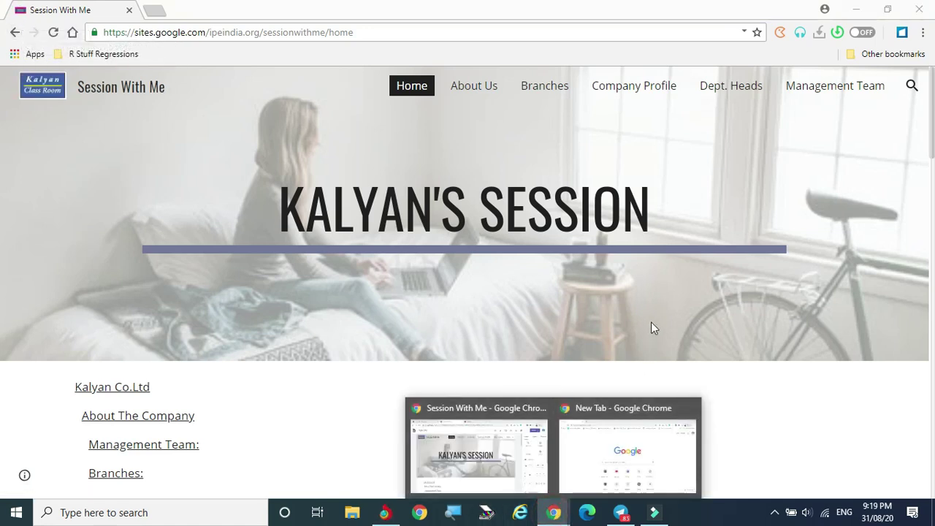
left_click(532, 459)
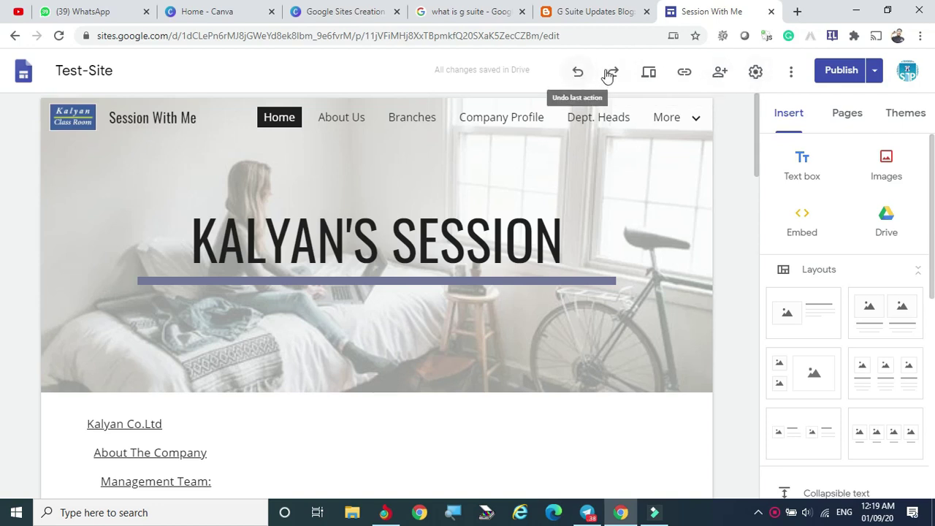
- Open the site's sharing settings and look over the suggested people and groups
left_click(718, 76)
left_click(716, 170)
left_click(721, 72)
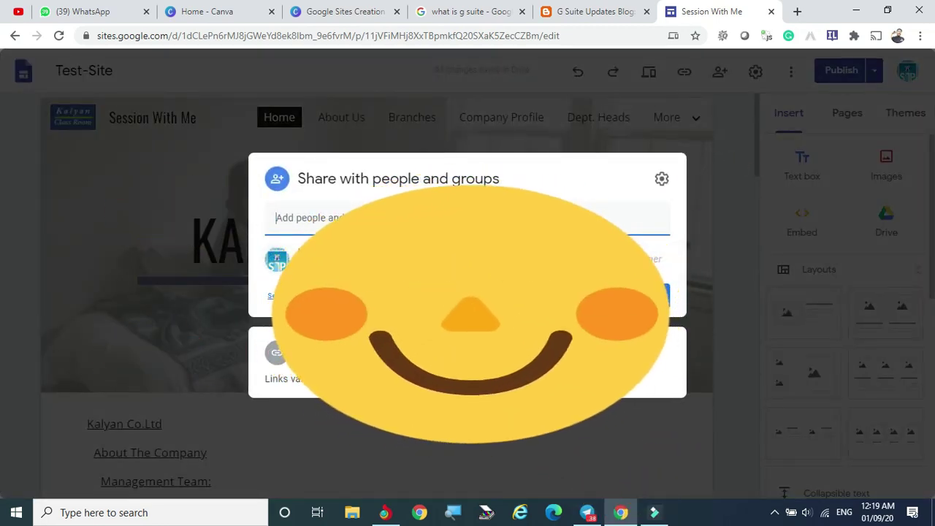
left_click(307, 218)
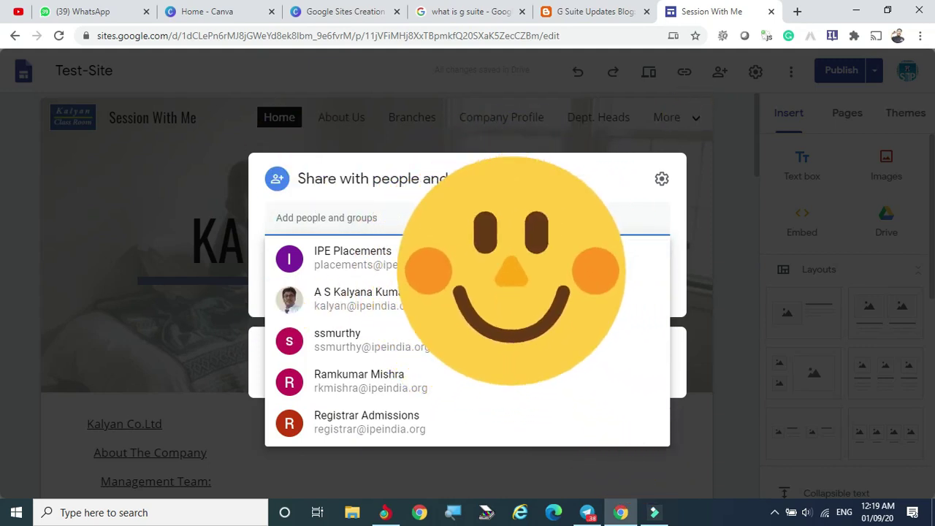
key("Escape")
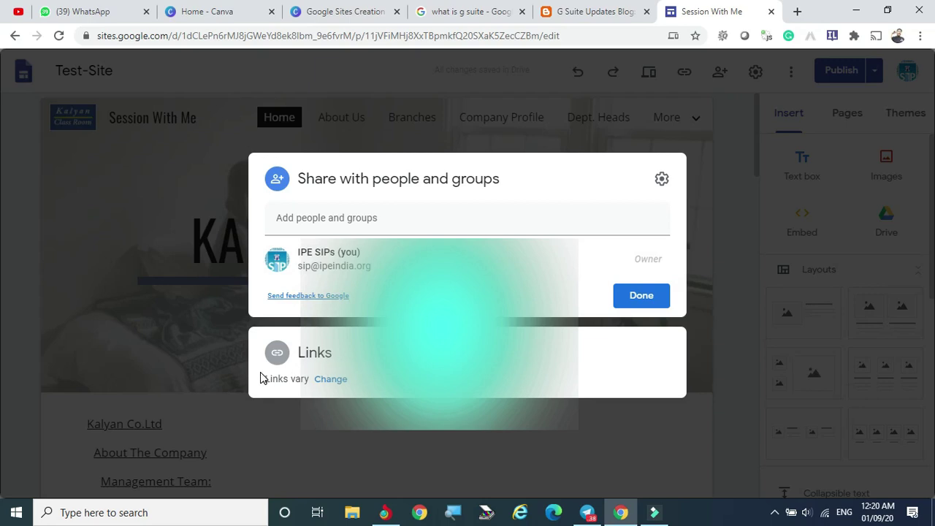
- Open the link settings for sharing and view the draft's access options
left_click(332, 379)
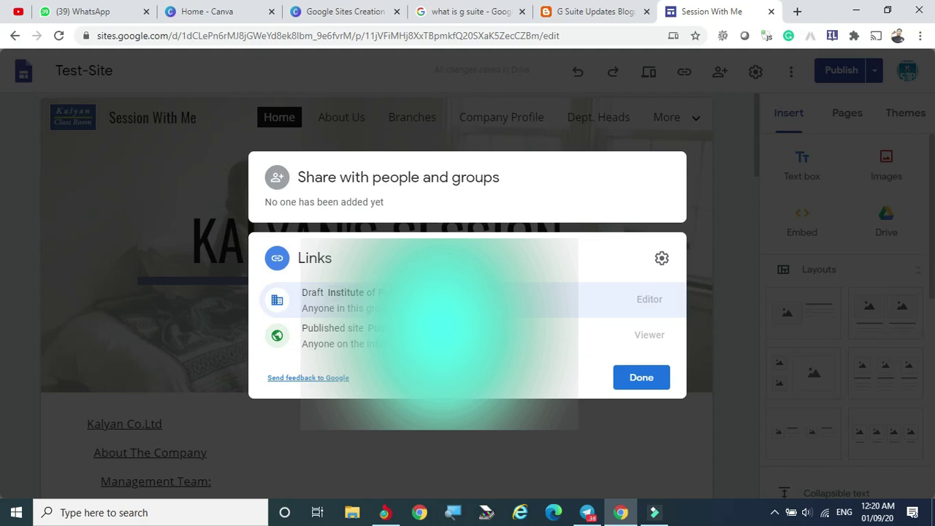
left_click(438, 299)
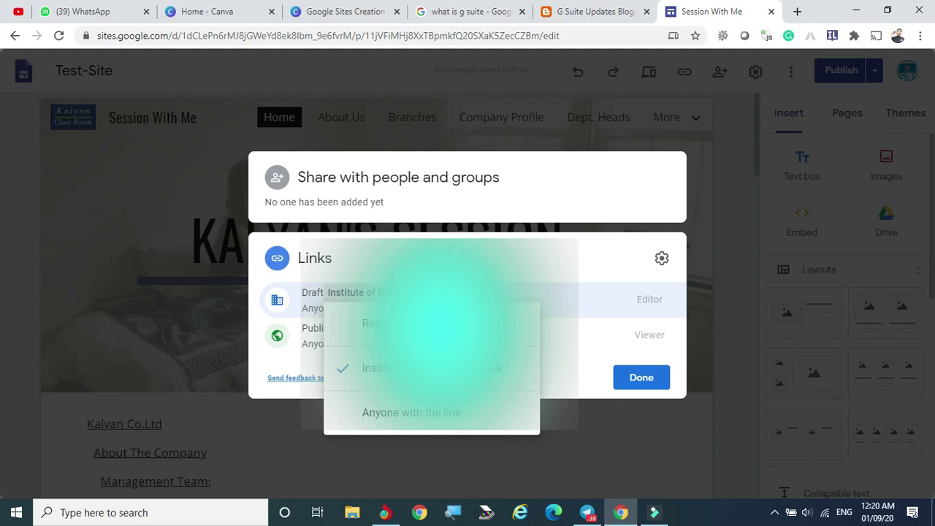
left_click(601, 307)
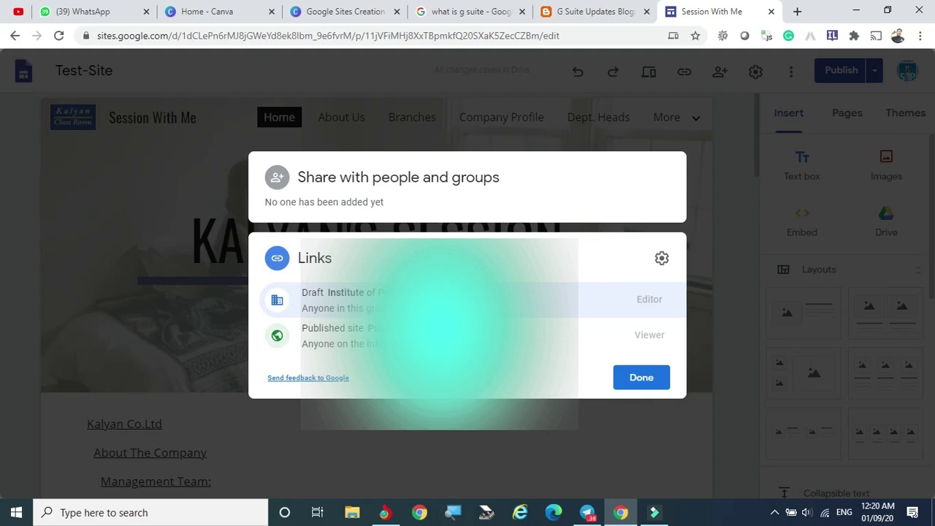
- Set the draft's link access to Restricted and switch it back to Institute of Public Enterprise
left_click(438, 296)
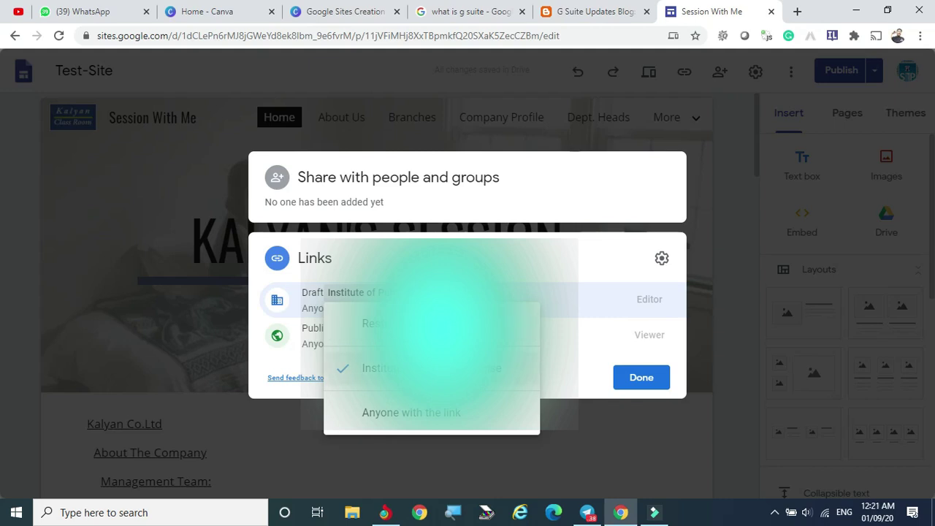
left_click(372, 326)
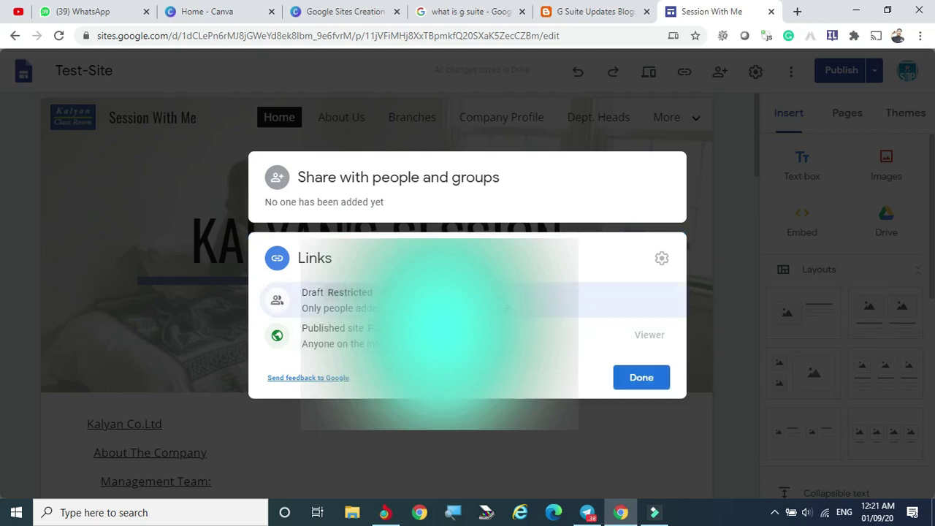
left_click(350, 292)
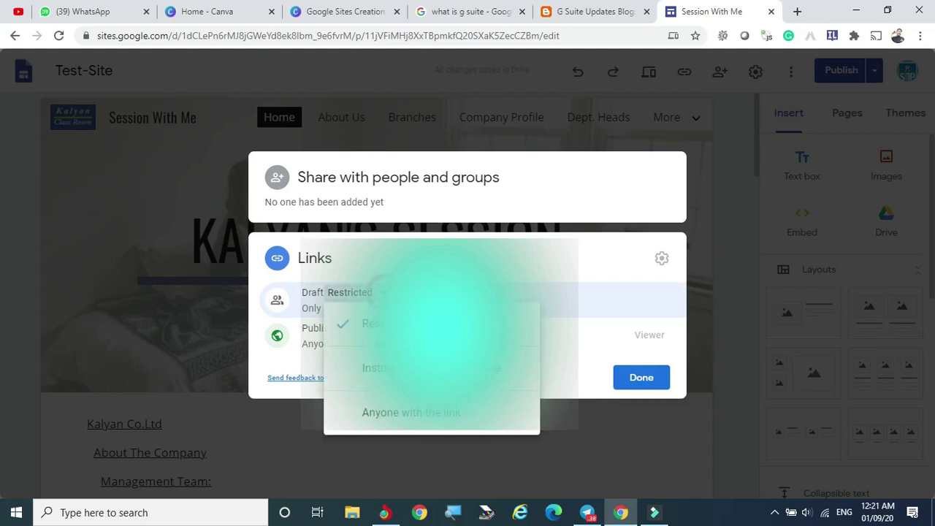
left_click(394, 368)
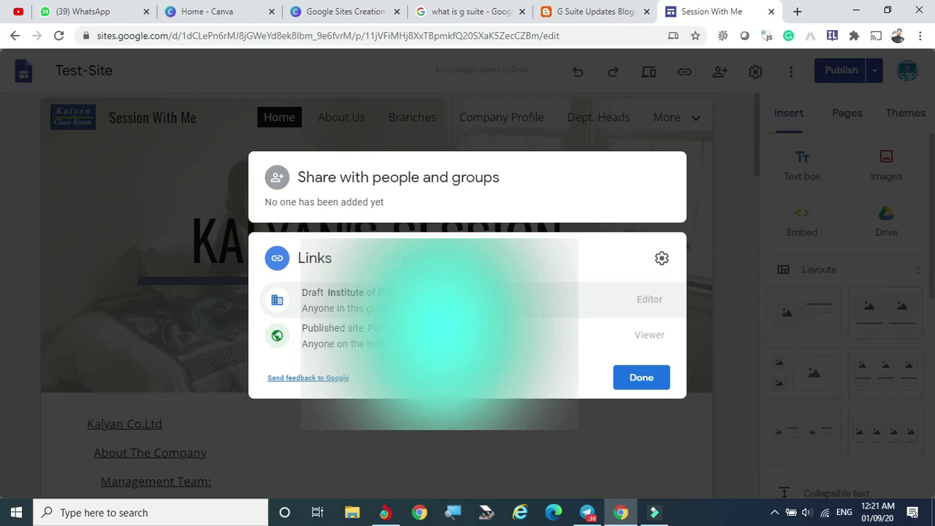
- Set the draft's link access to "Anyone with the link" and review the access options again
left_click(350, 292)
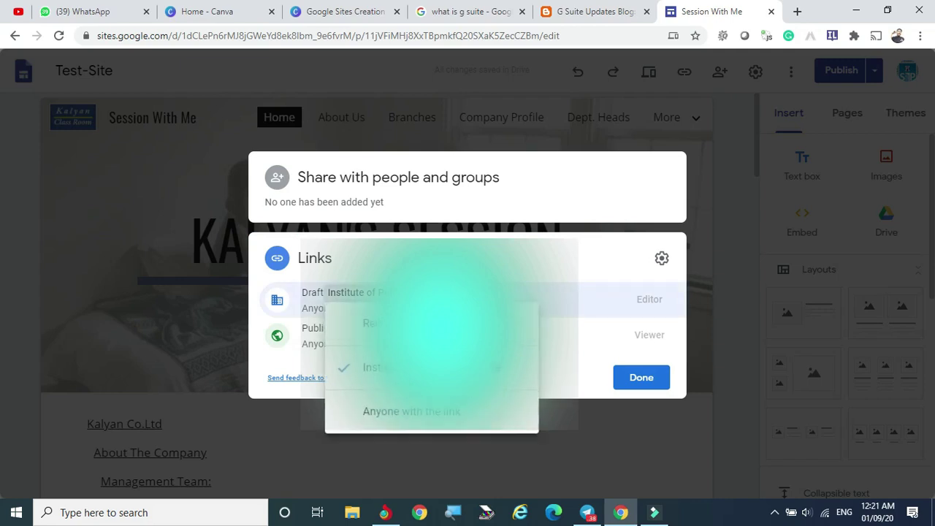
left_click(394, 413)
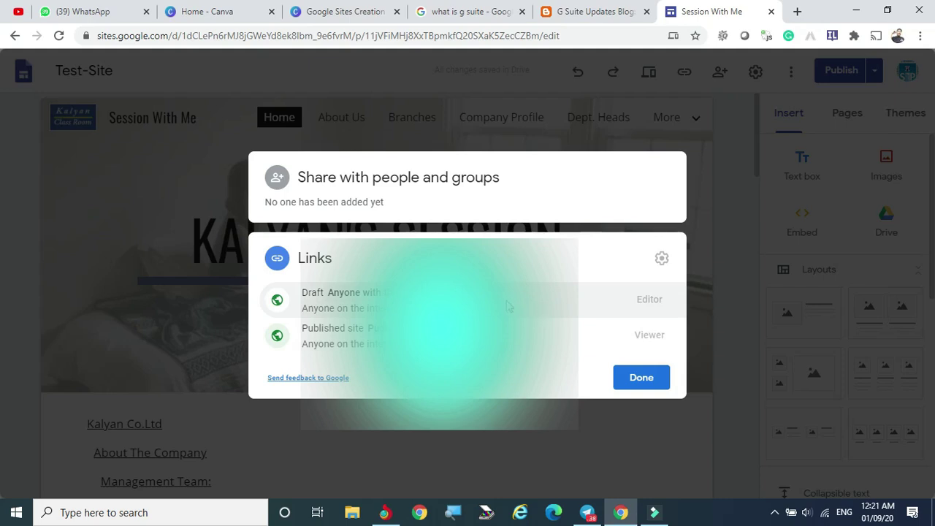
left_click(336, 292)
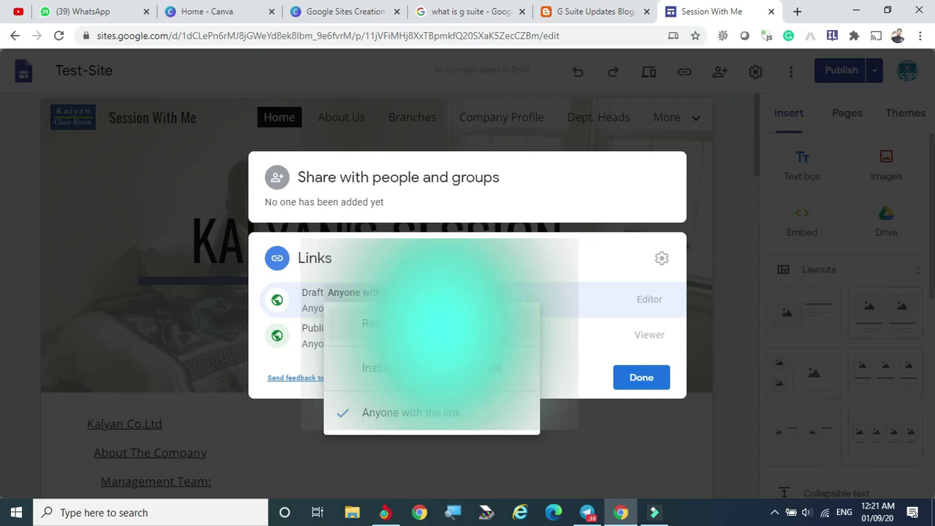
left_click(562, 300)
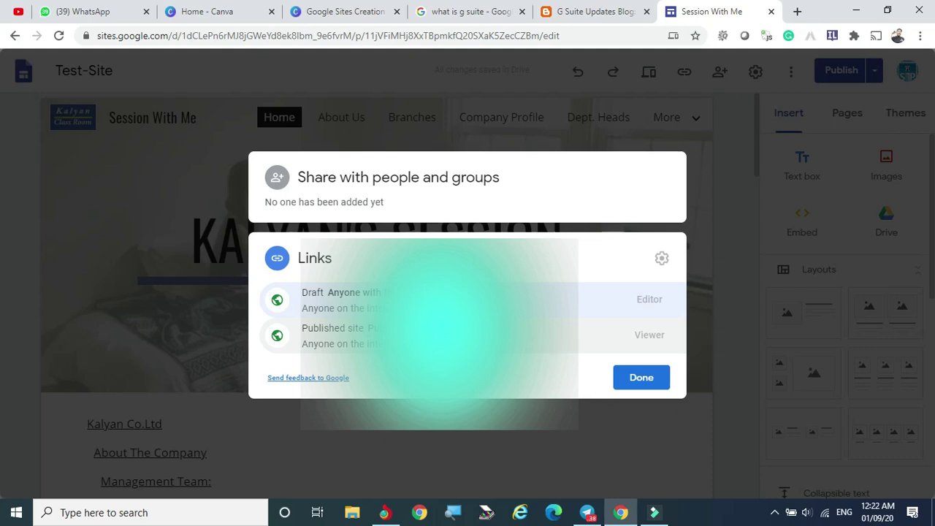
- Set the published site's link access to Public
left_click(438, 332)
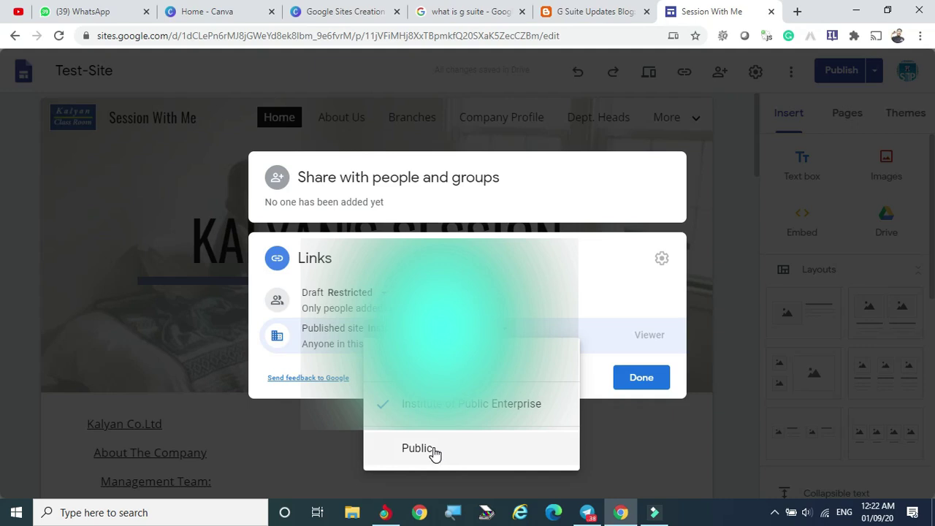
left_click(432, 448)
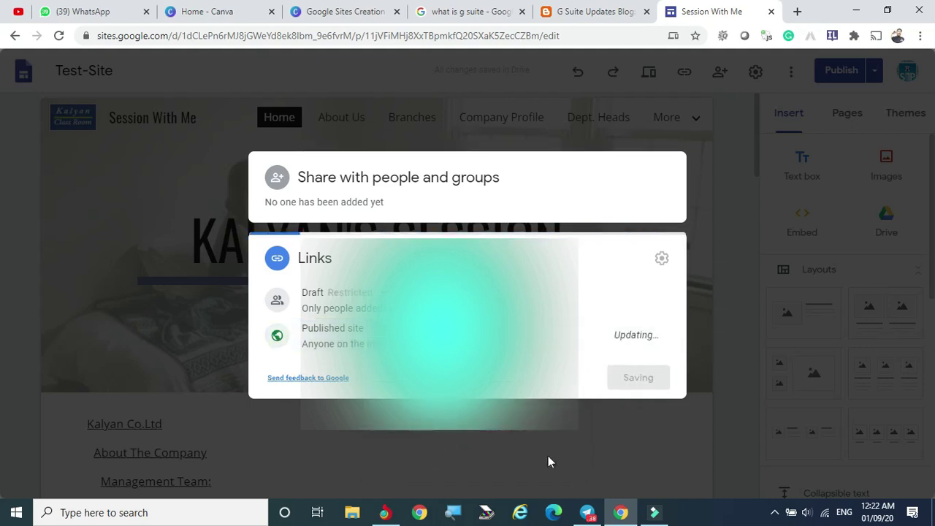
- Open a new tab in the other browser and return to the sharing settings
left_click(389, 517)
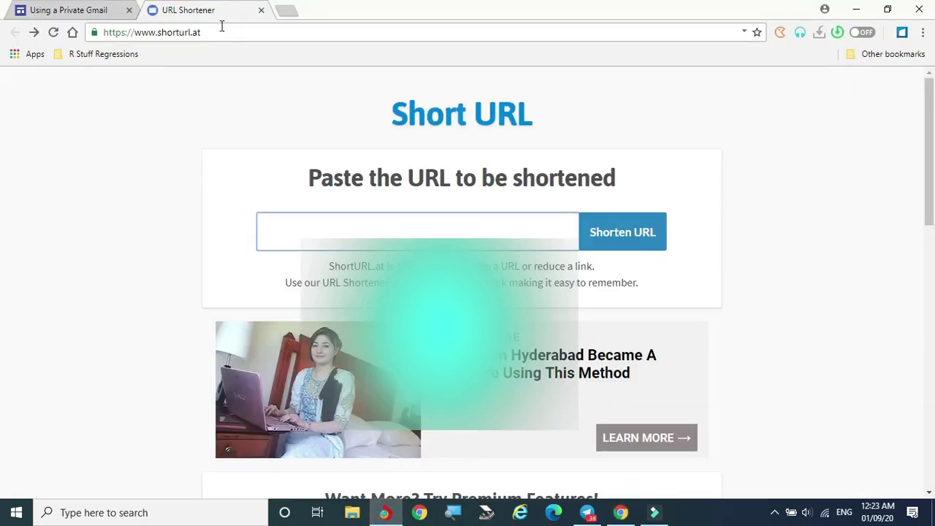
left_click(285, 10)
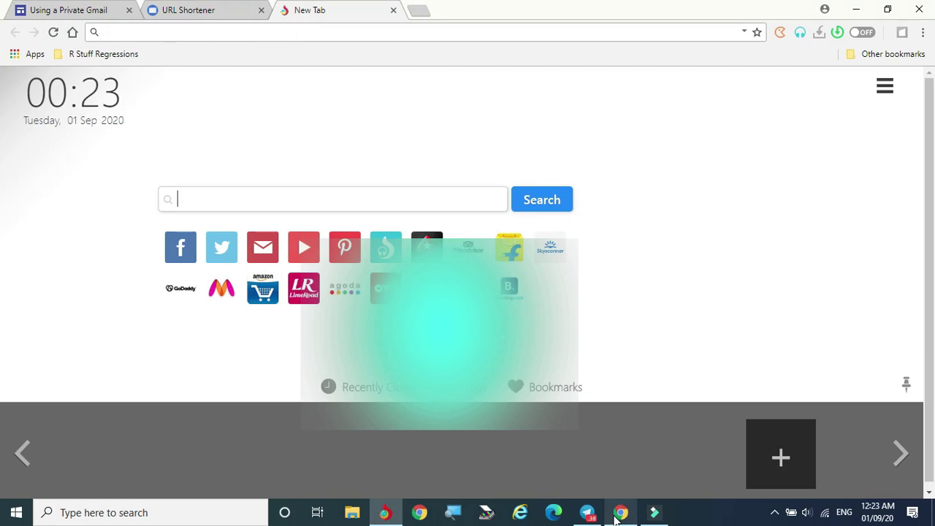
left_click(620, 512)
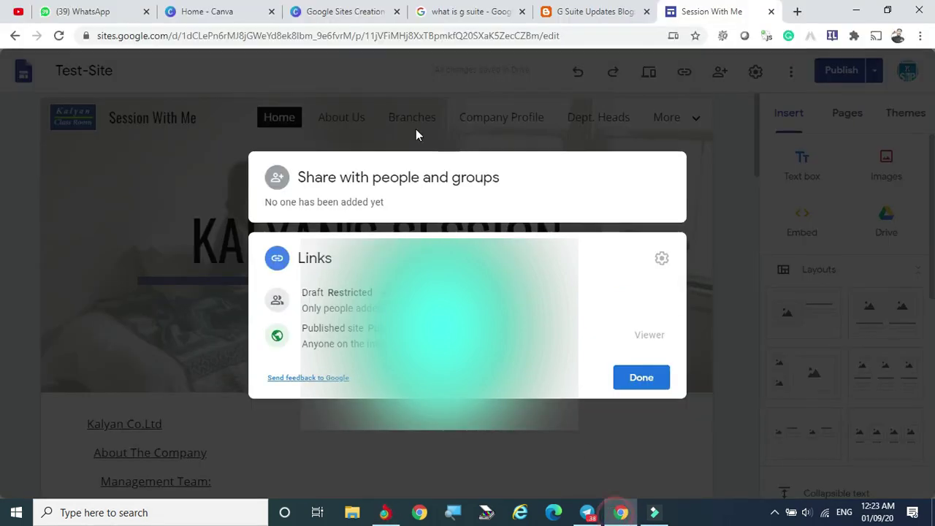
- Close the sharing settings and copy the full editing address of the Test-Site draft
left_click(642, 378)
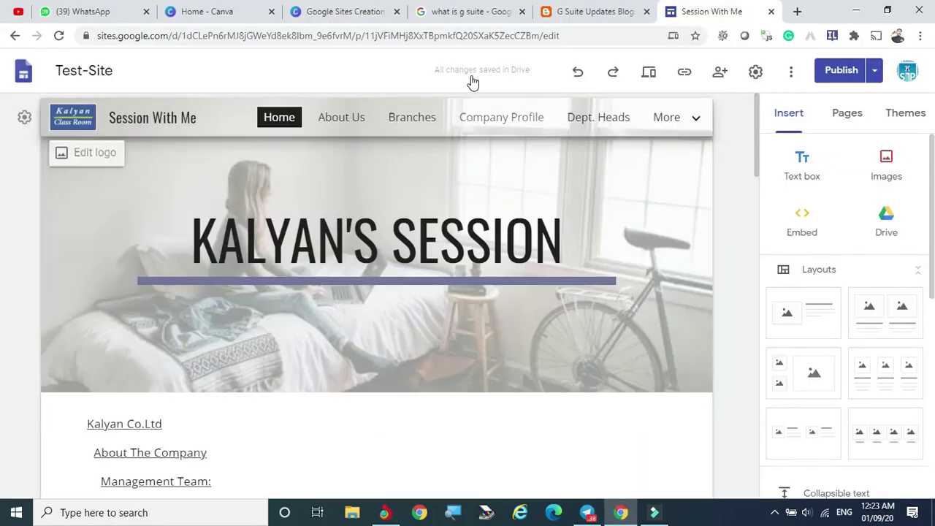
left_click(358, 35)
key("ctrl+c")
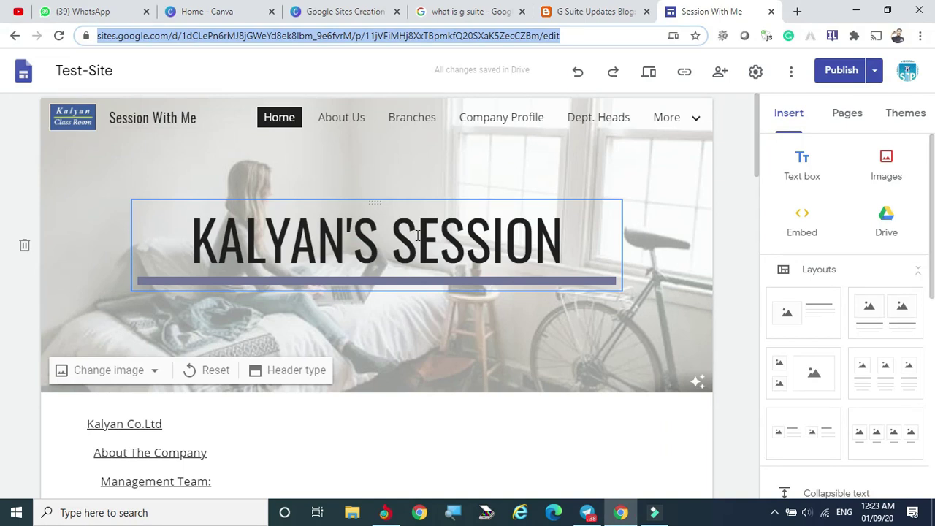
- Switch to the other browser and shorten the copied site address with the ShortURL.at shortener
left_click(384, 512)
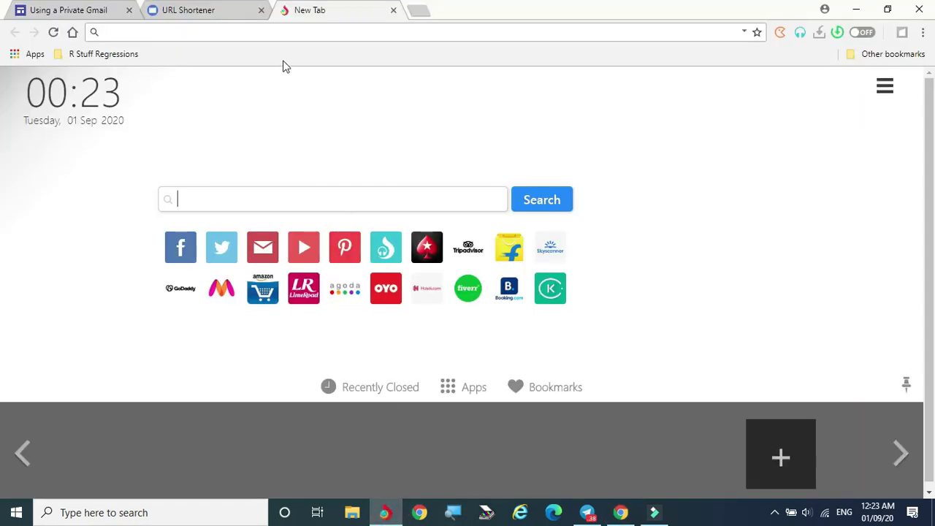
left_click(212, 11)
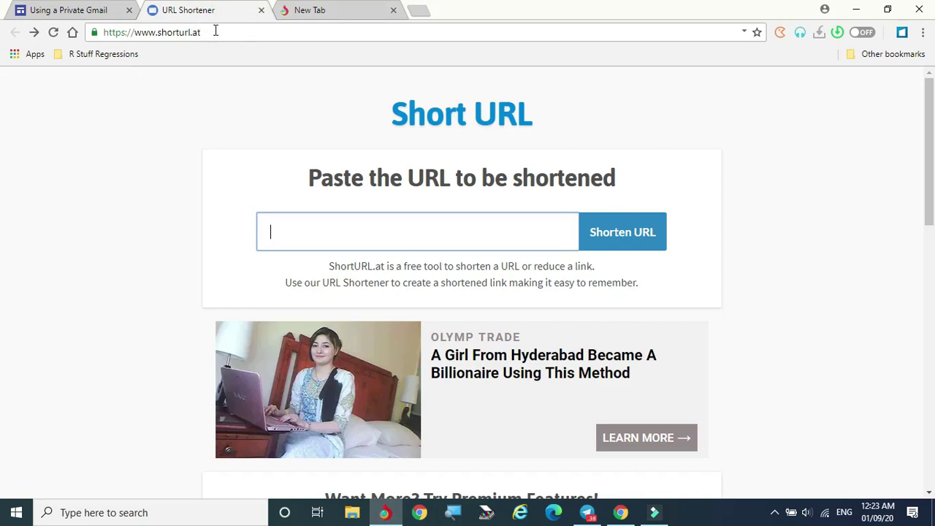
left_click(376, 226)
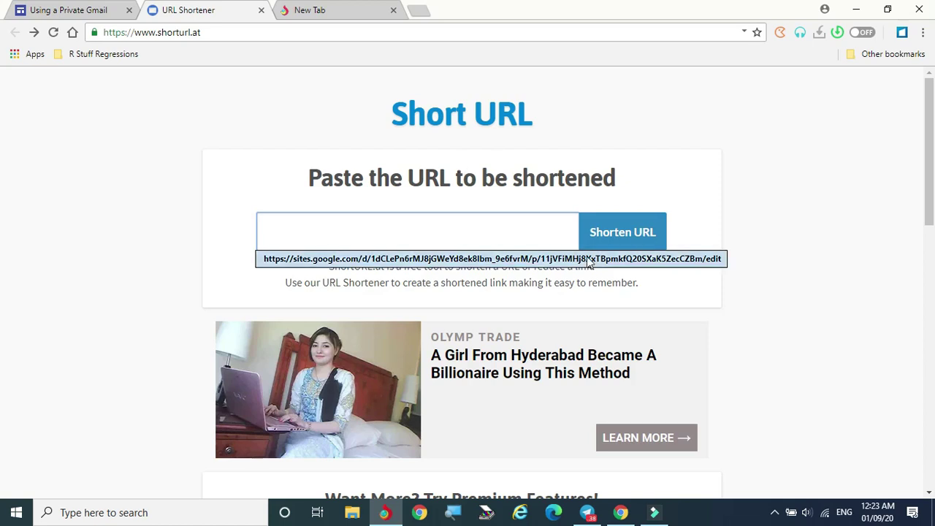
left_click(314, 236)
key("ctrl+v")
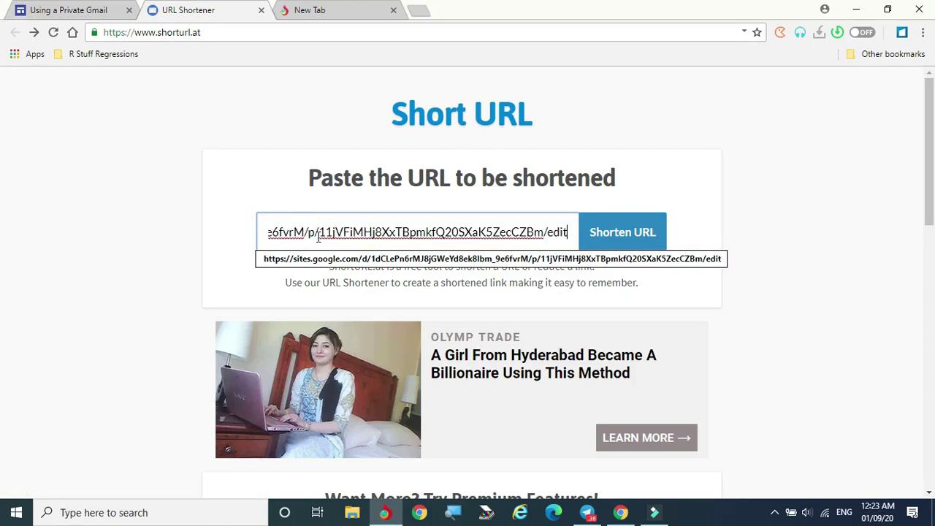
left_click(622, 232)
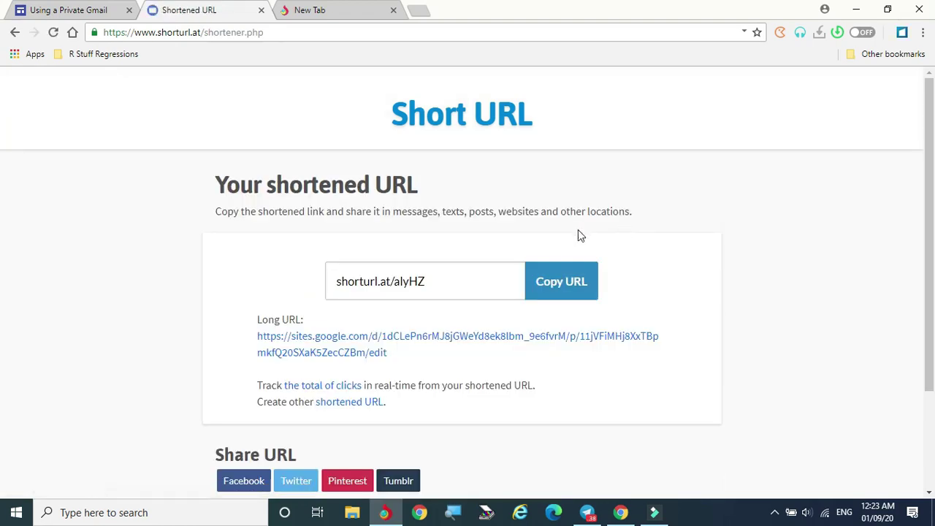
- Copy the generated short URL and open it in the empty browser tab
left_click_drag(436, 279, 335, 282)
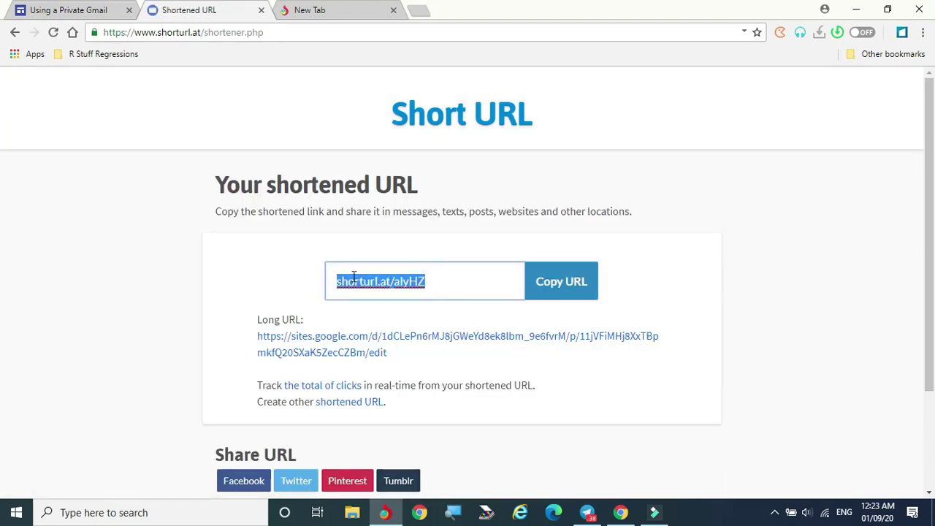
left_click(557, 283)
left_click(324, 14)
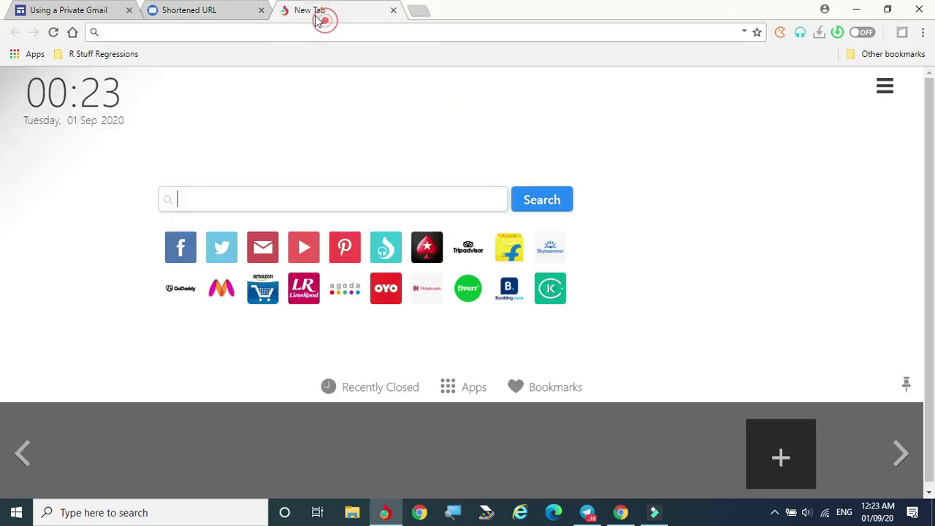
left_click(237, 29)
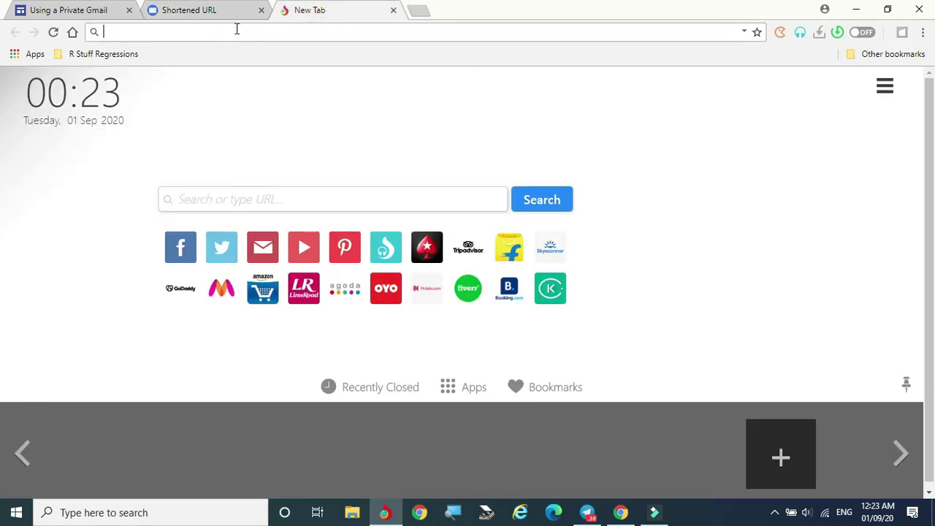
key("ctrl+v")
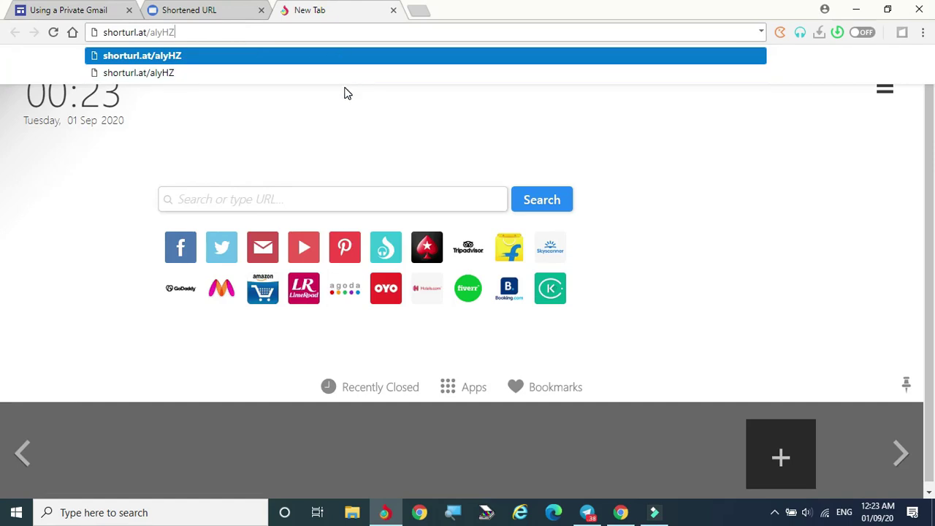
key("Return")
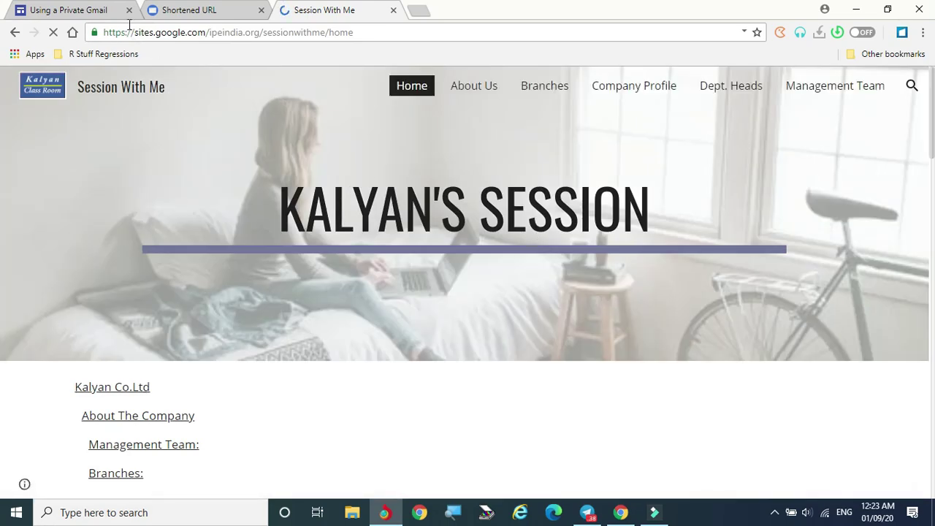
- Review the shortened URL page again alongside the opened Session With Me site
left_click(239, 13)
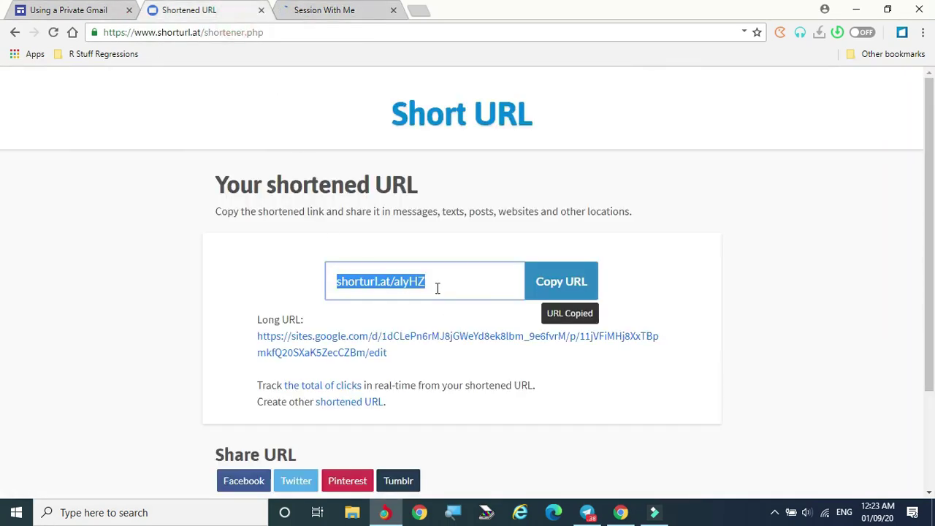
left_click(620, 513)
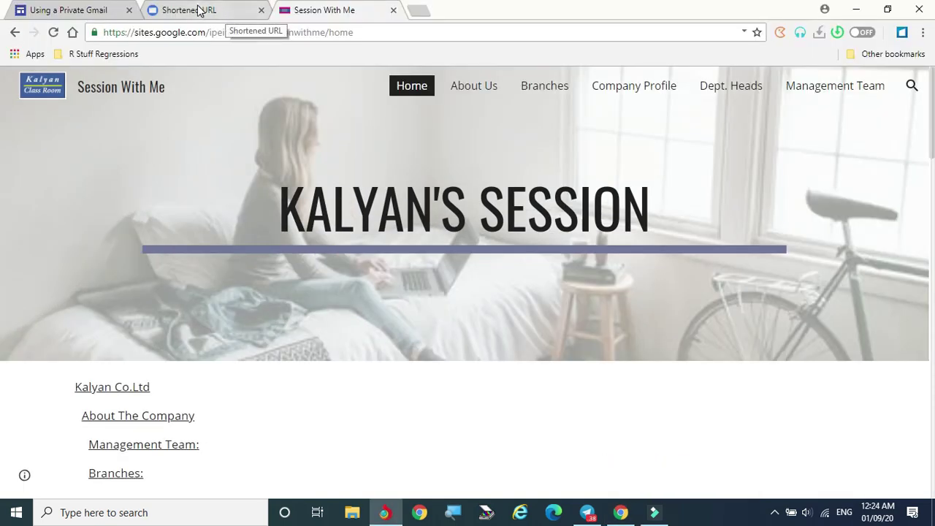
left_click(199, 13)
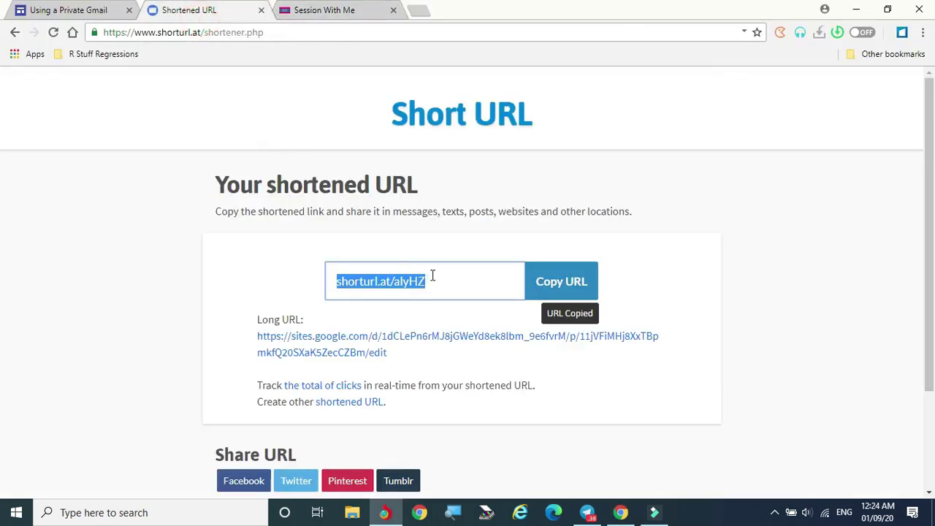